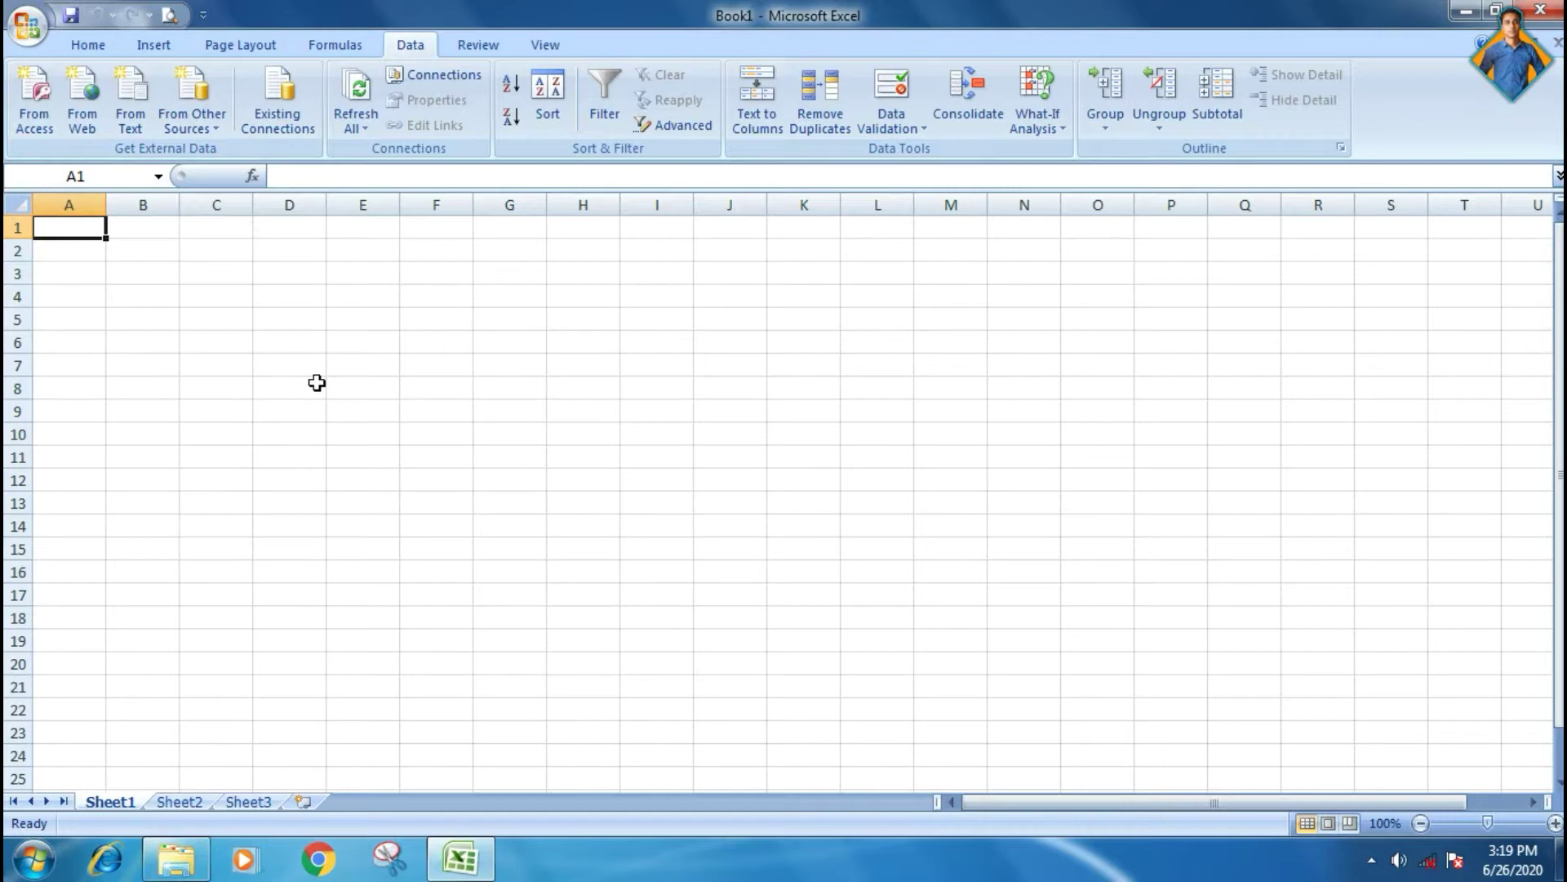
Import the Copy of Table1 table from Database1 on the Desktop into Sheet1 at A1
click(32, 121)
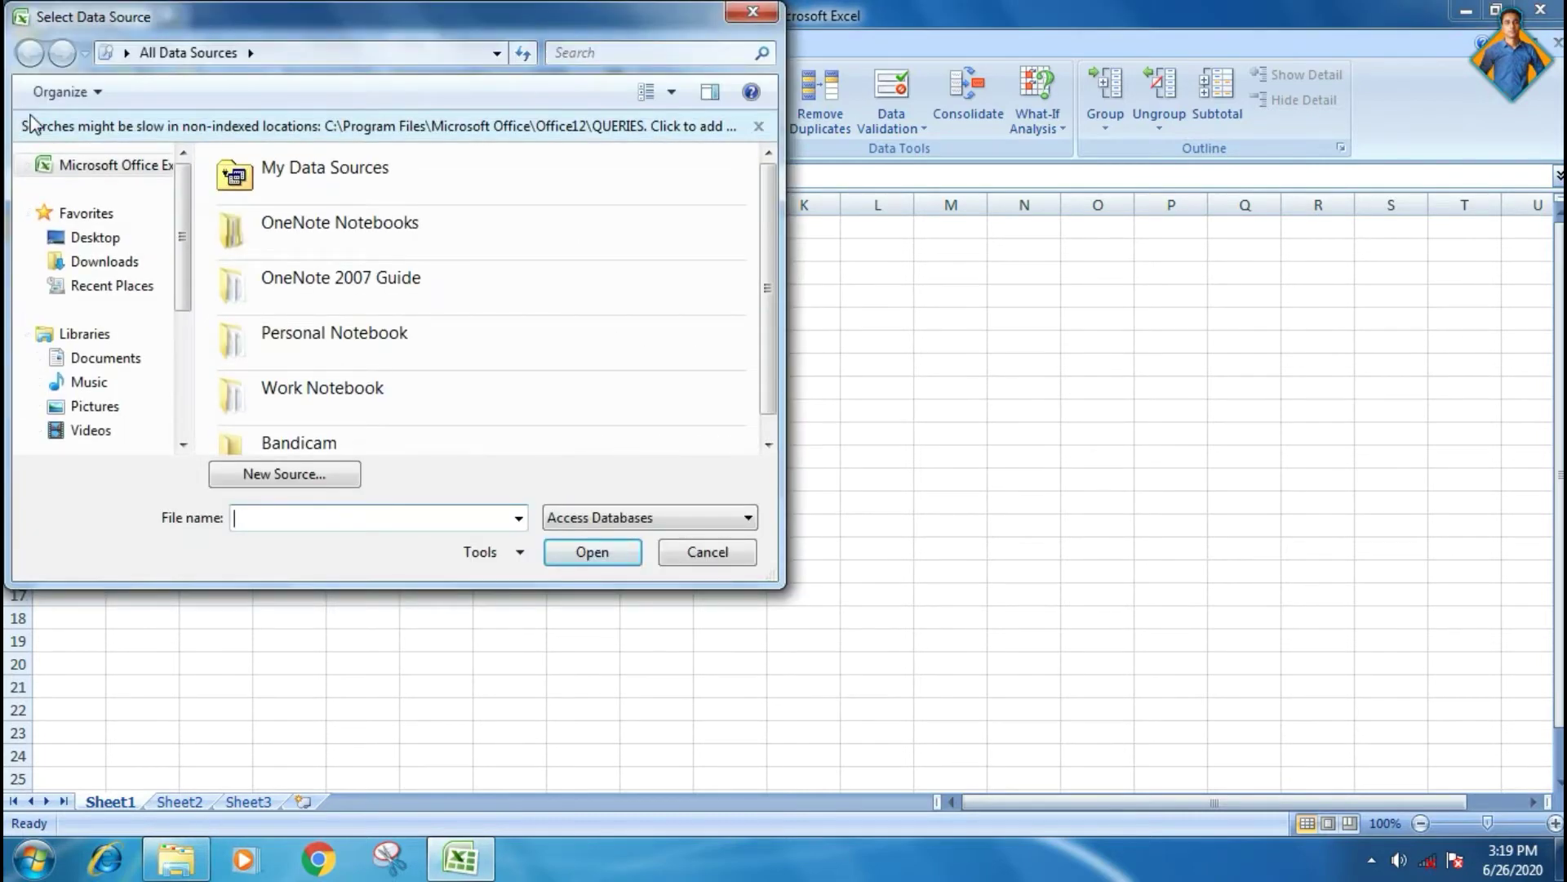
click(98, 237)
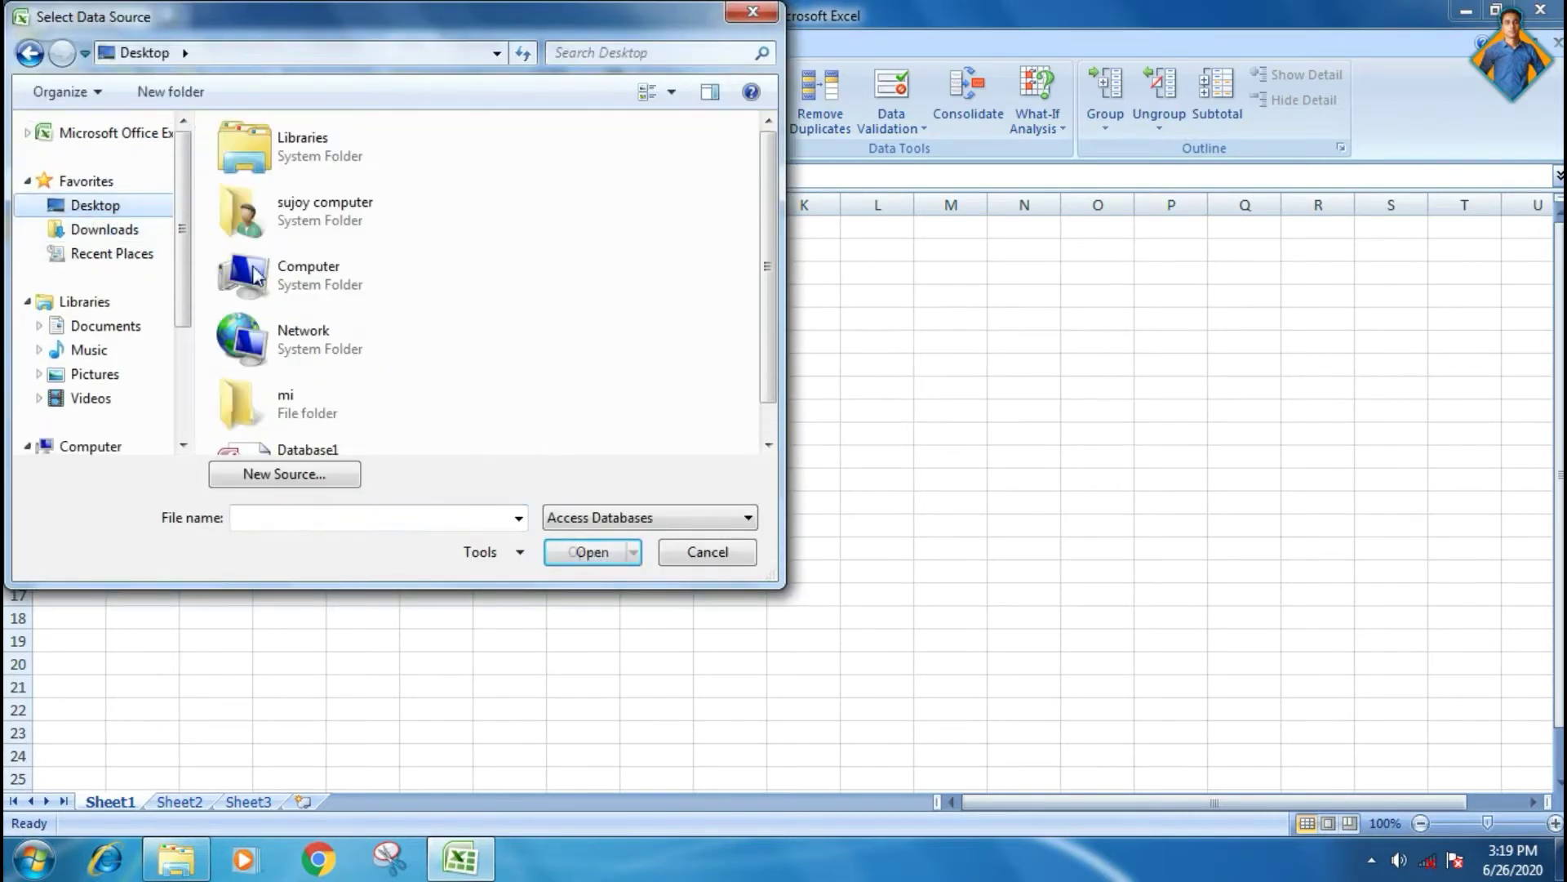
scroll(767, 270, down, 1)
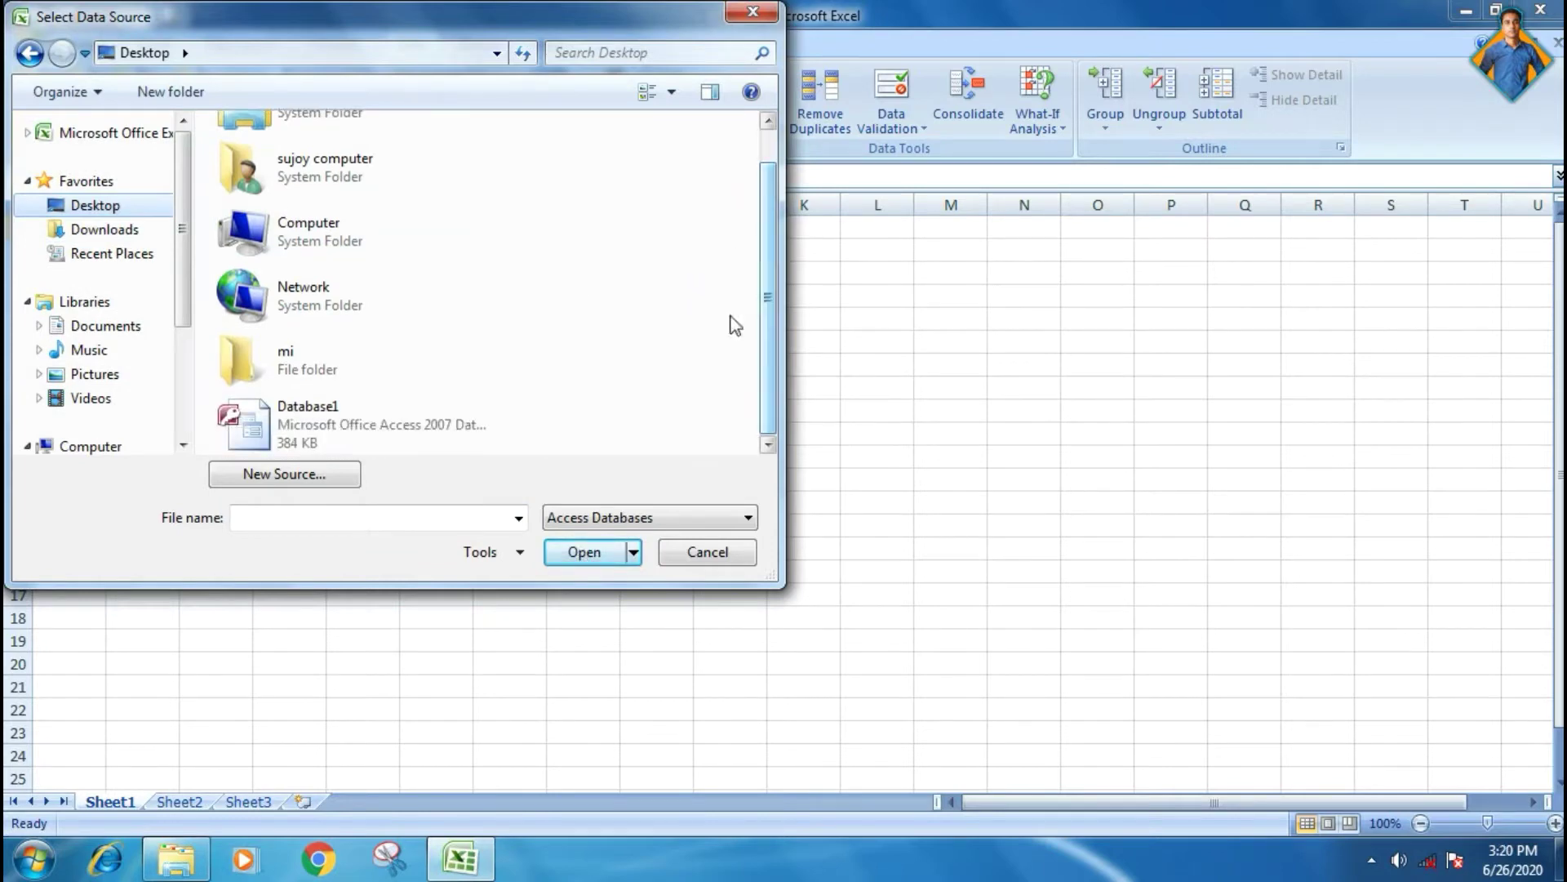
double_click(304, 440)
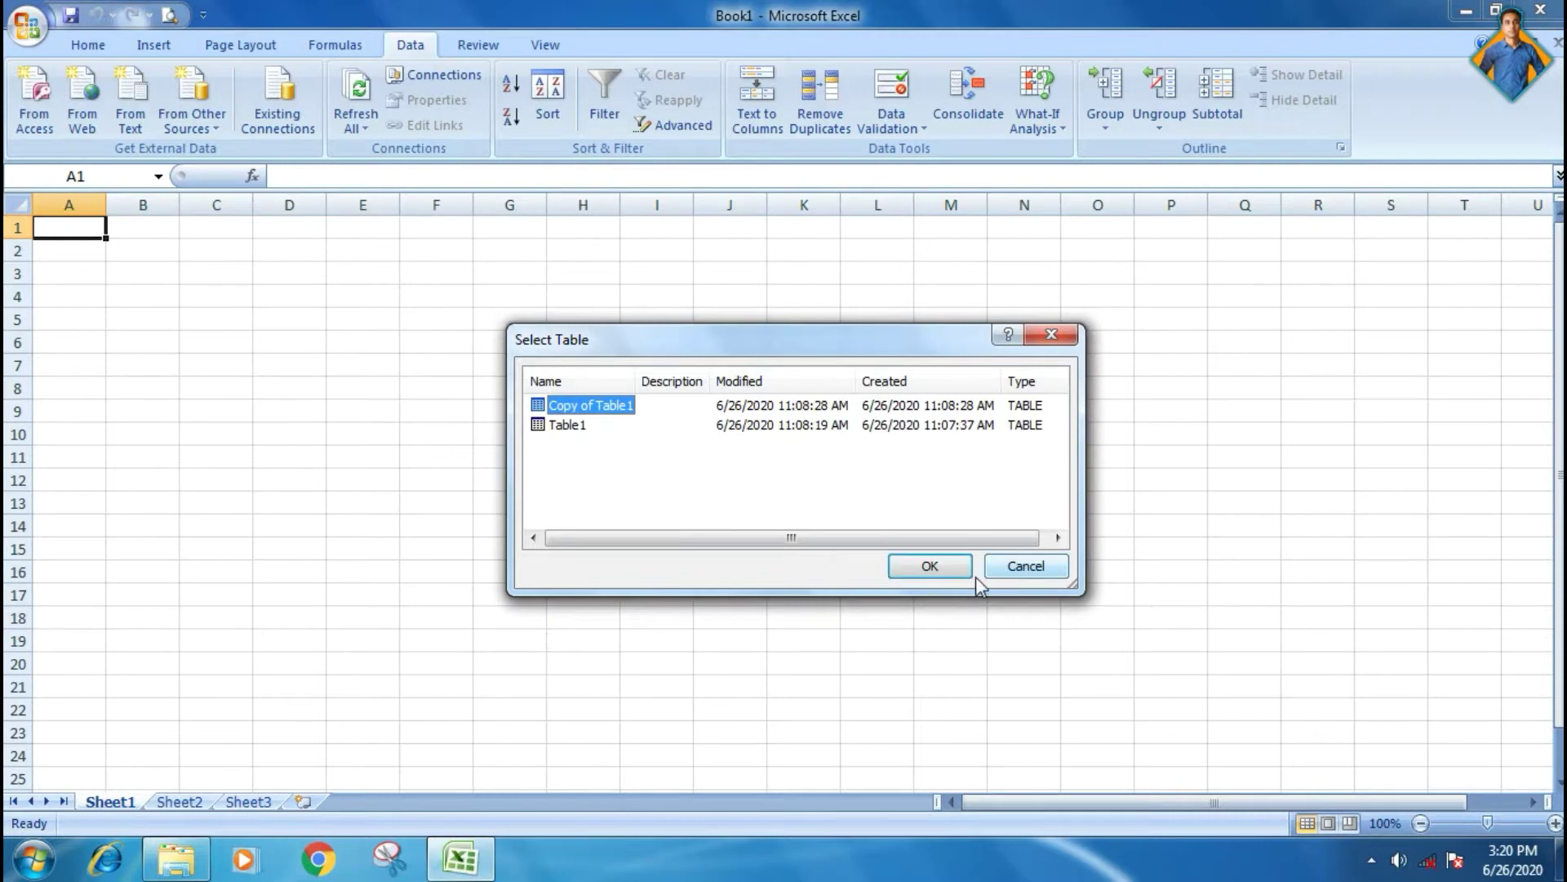
click(934, 565)
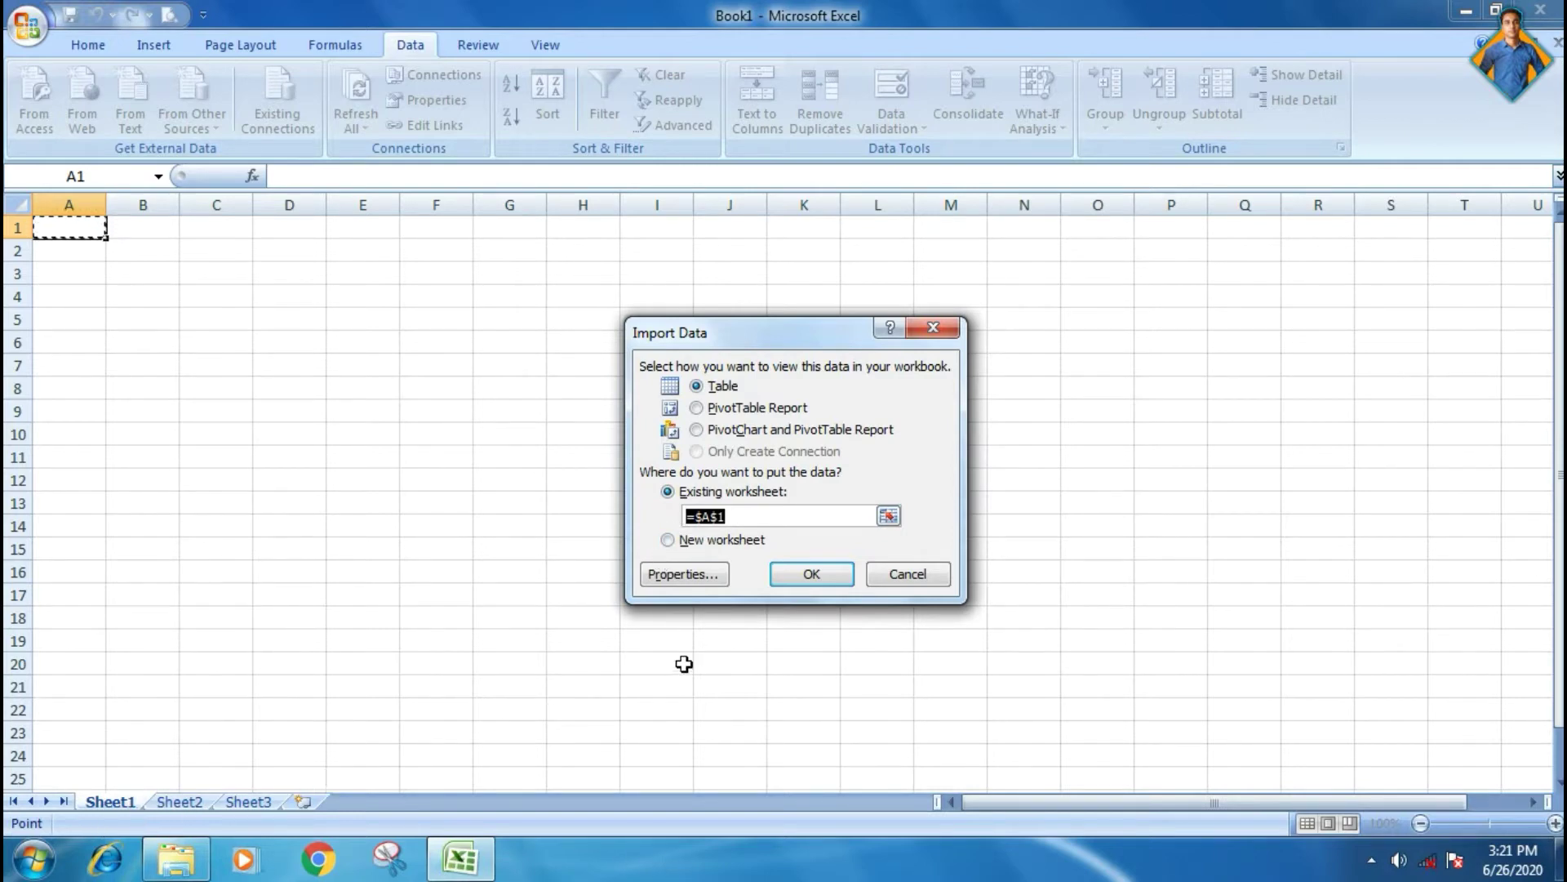
click(807, 576)
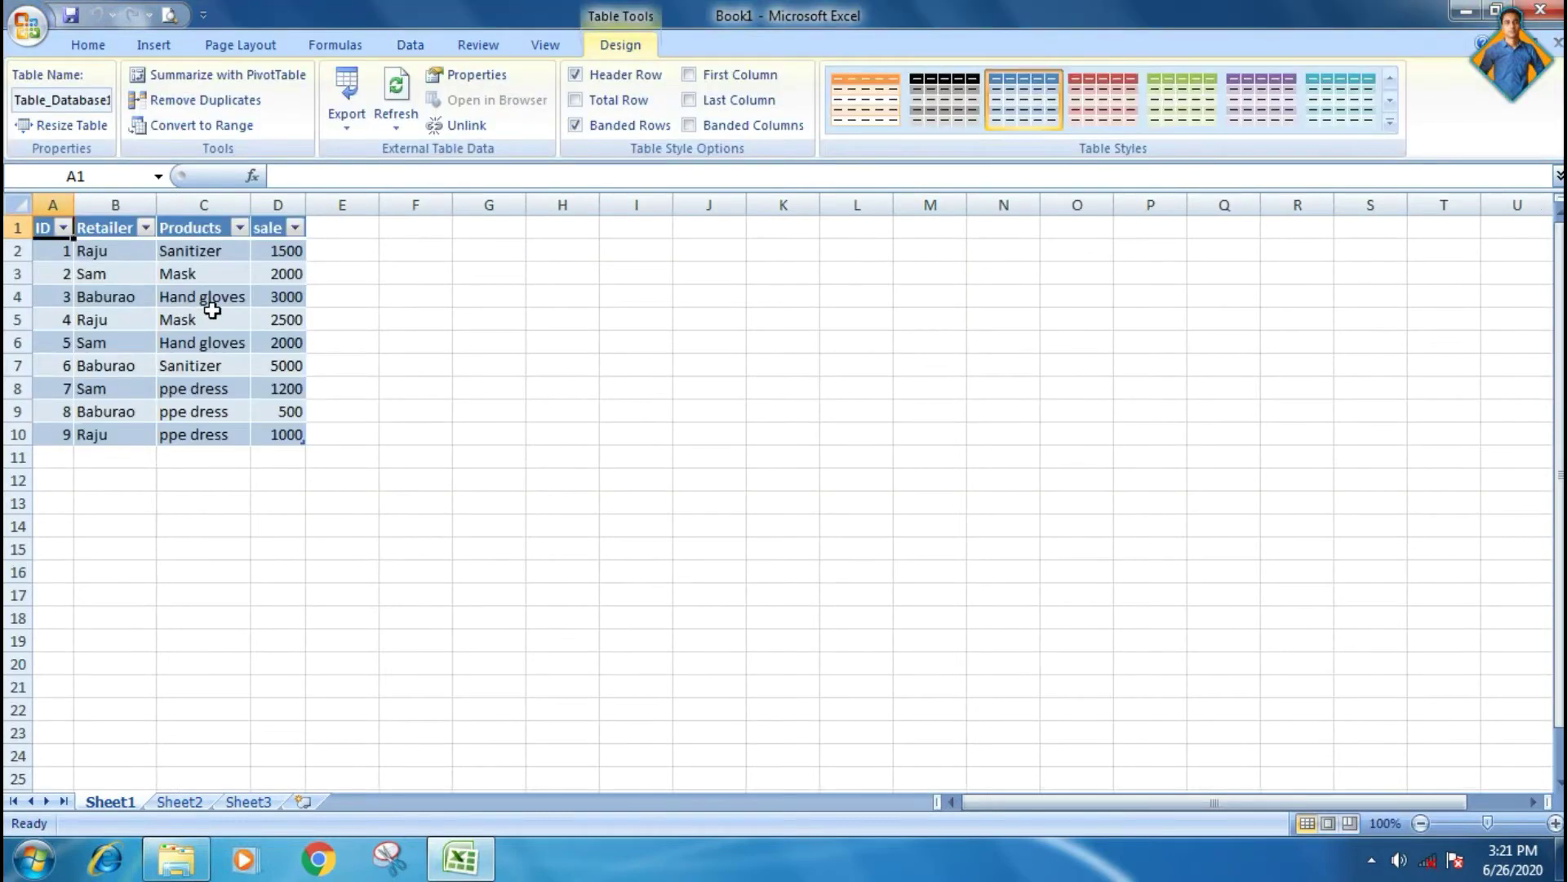
click(416, 45)
click(739, 337)
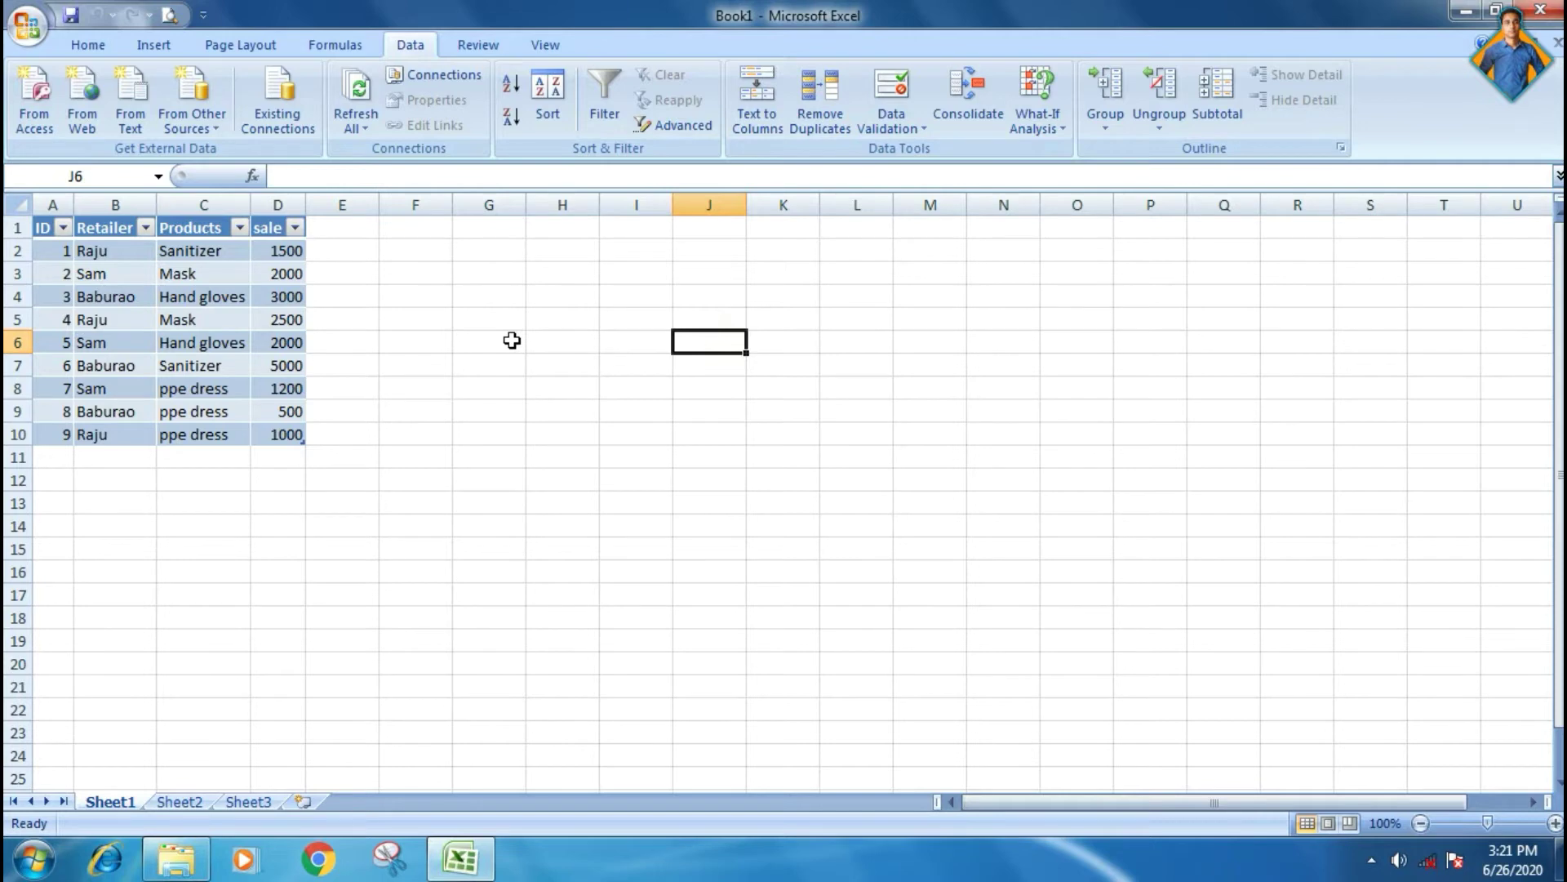
click(95, 139)
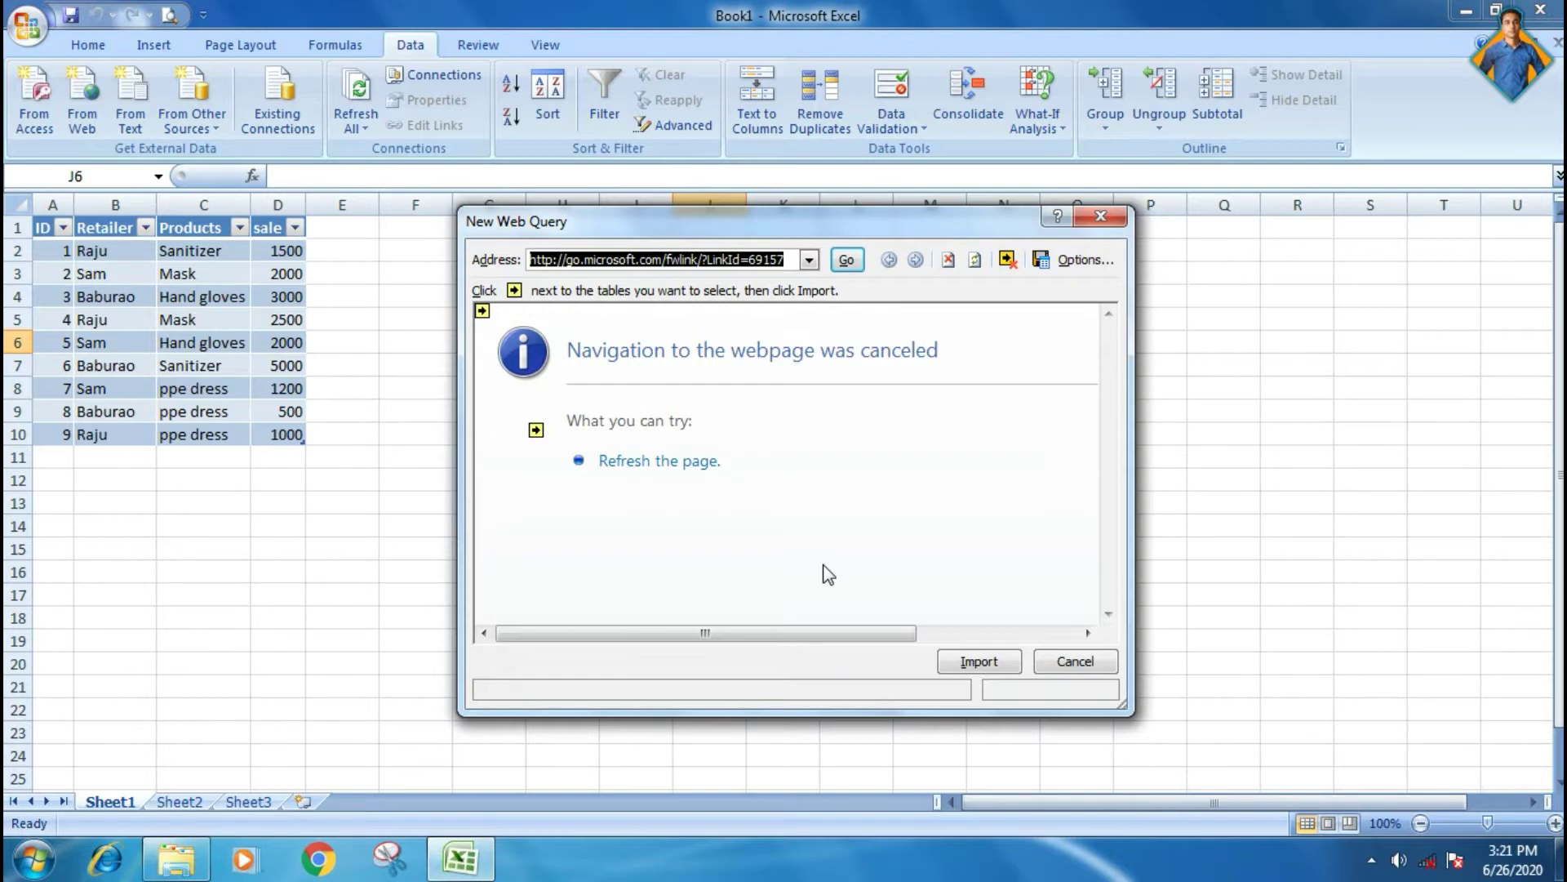
click(1100, 215)
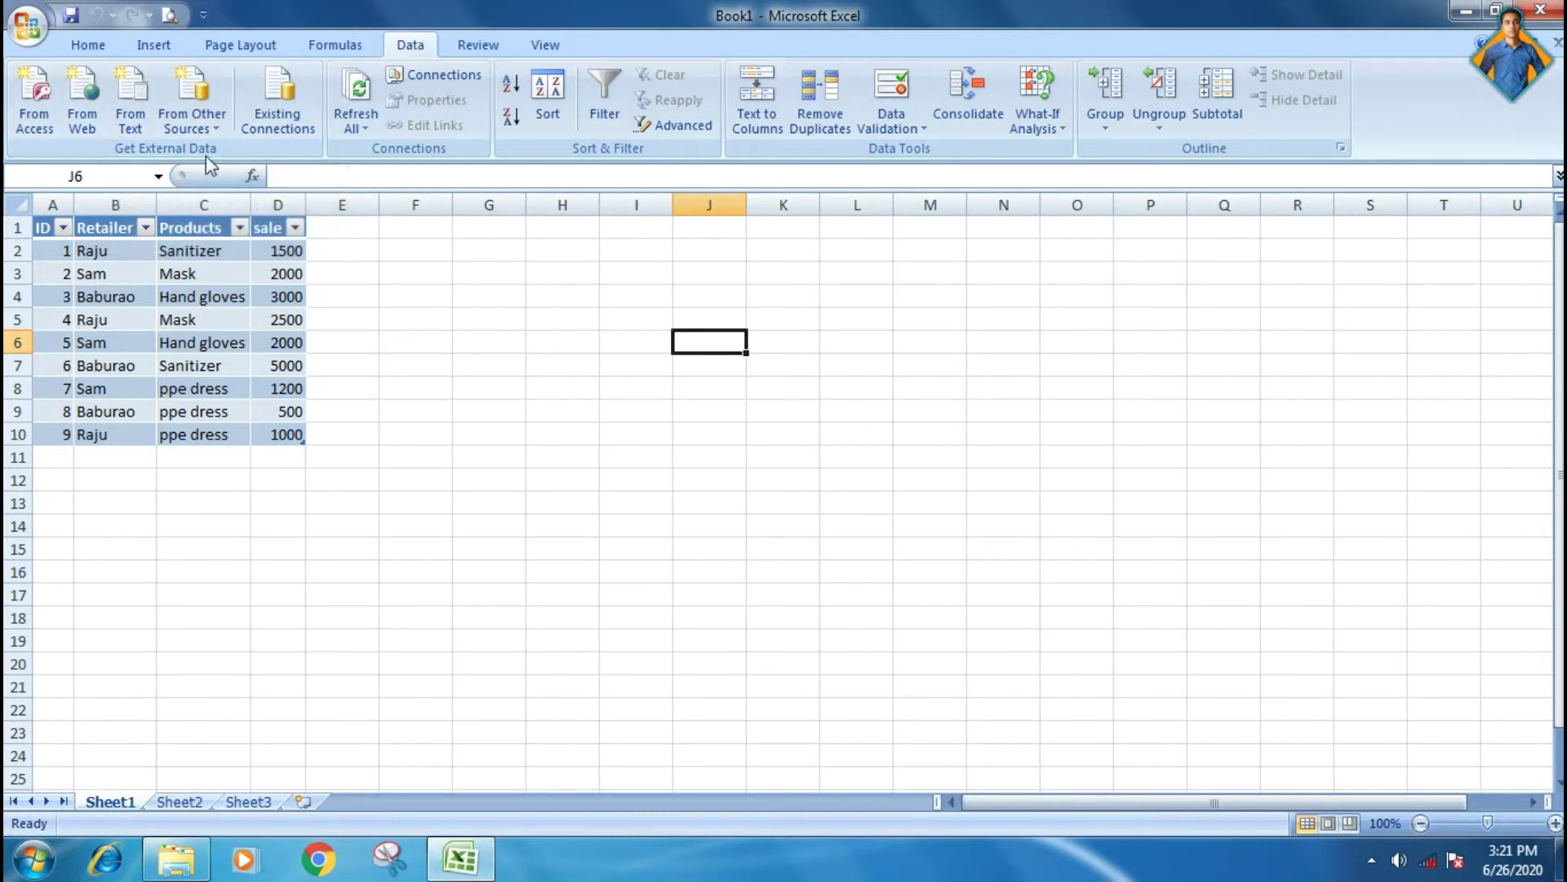
click(134, 115)
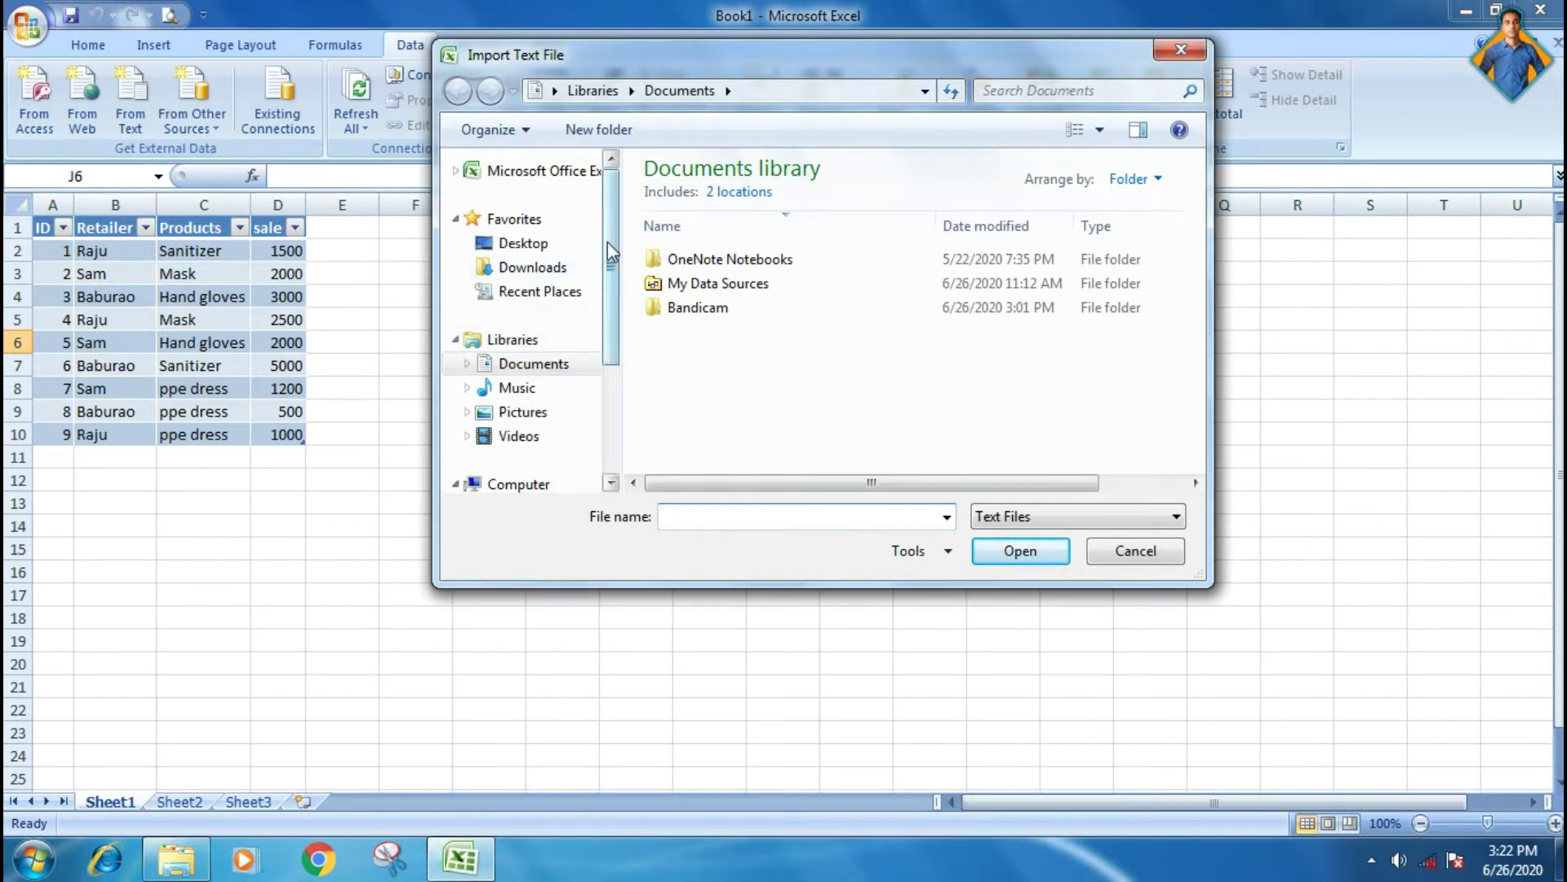
Import the Desktop's New Text Document with tab delimiters onto a new worksheet
mouse_move(610, 251)
mouse_down()
mouse_move(611, 278)
mouse_move(611, 205)
mouse_up()
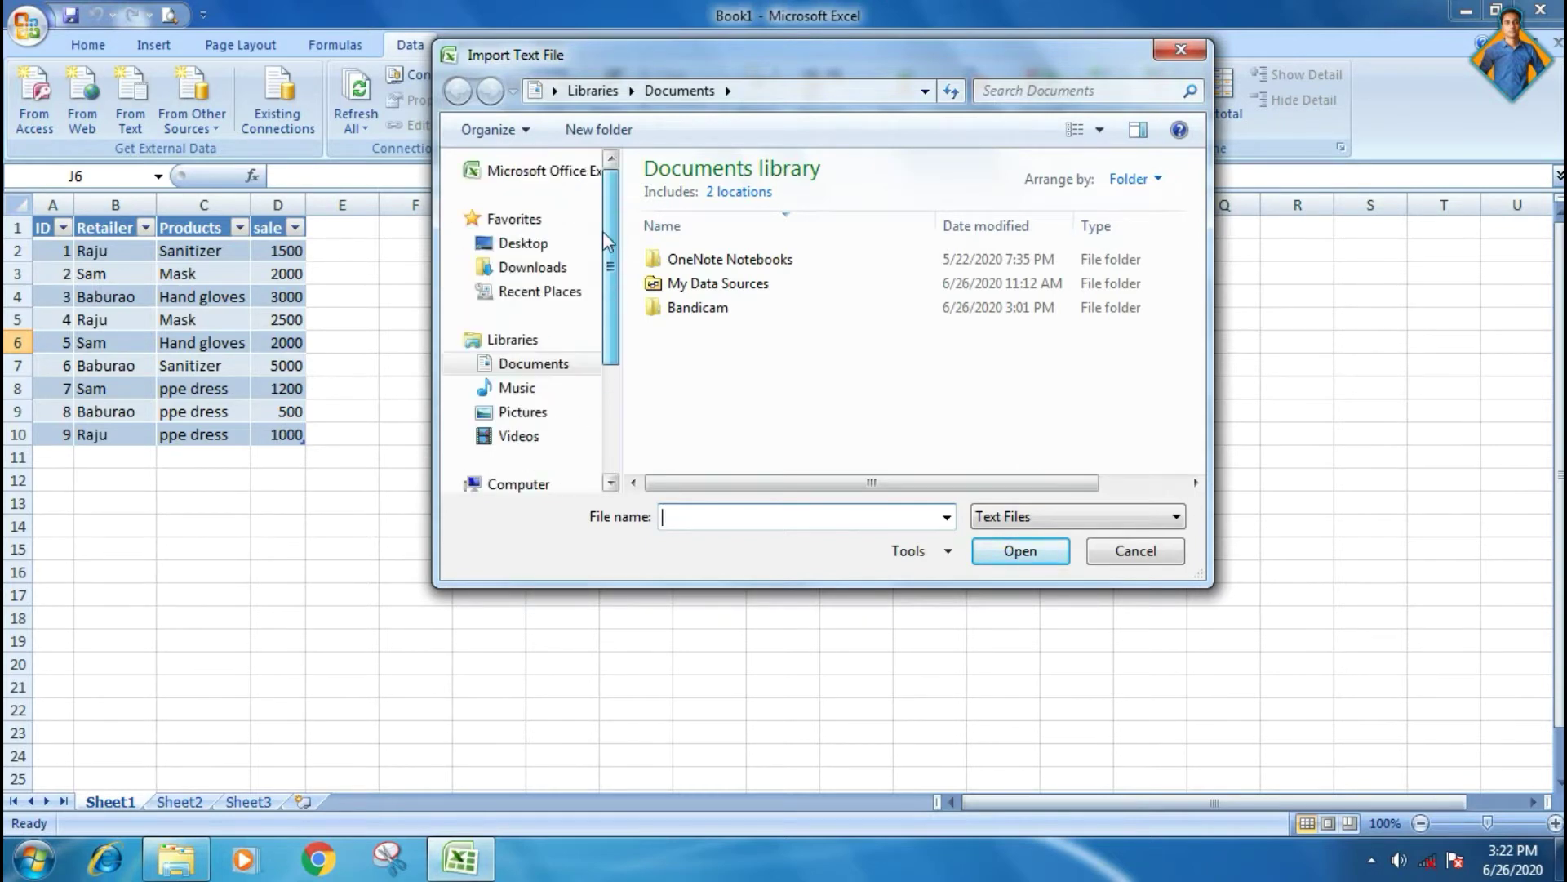
click(525, 243)
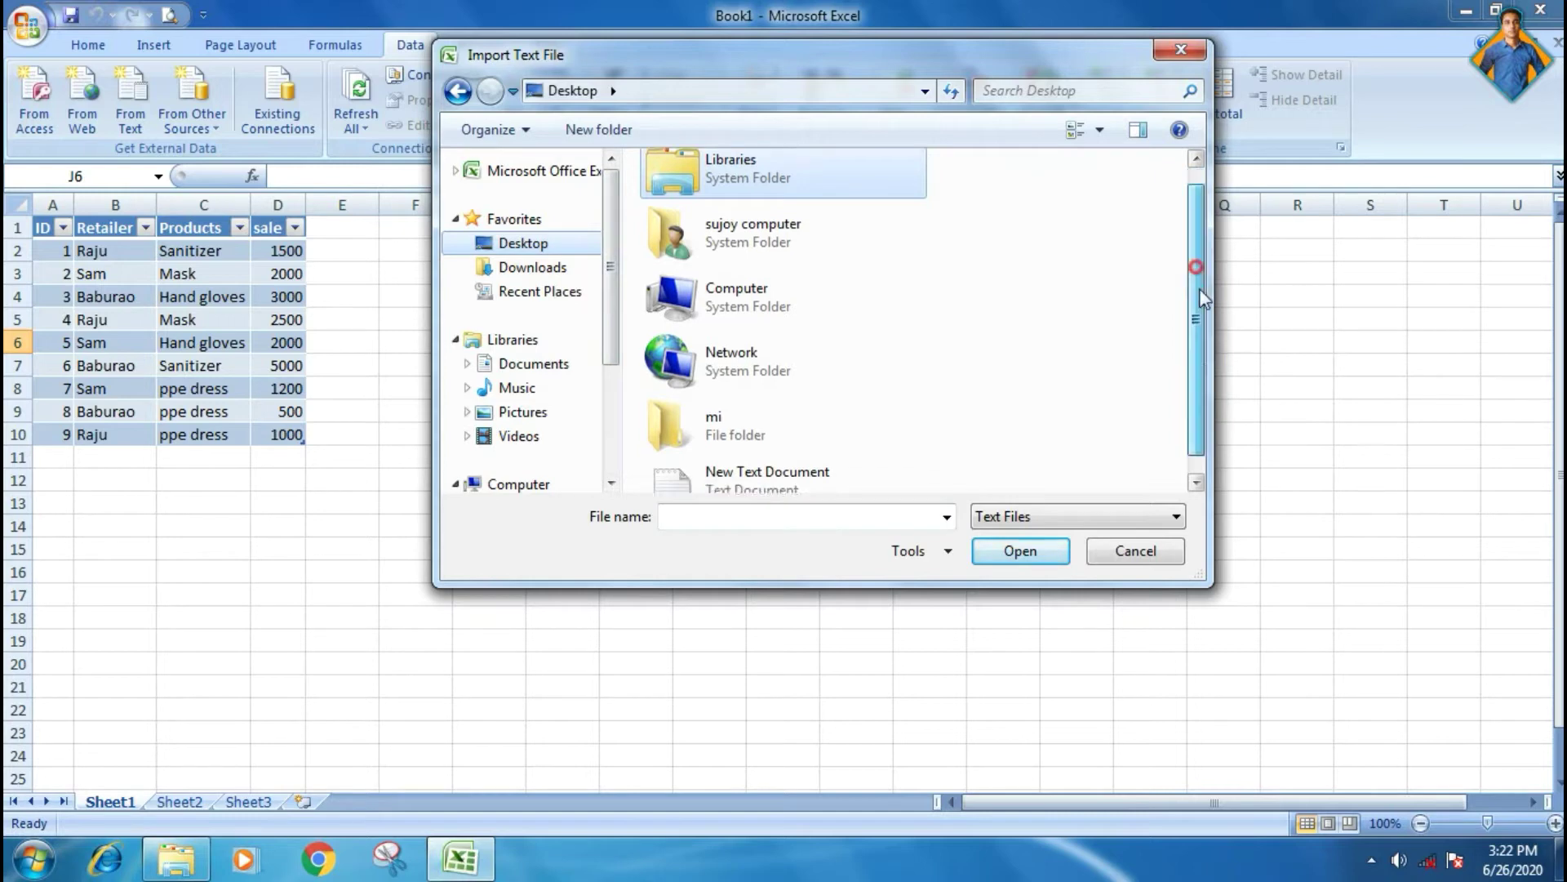
drag(1195, 304, 1195, 336)
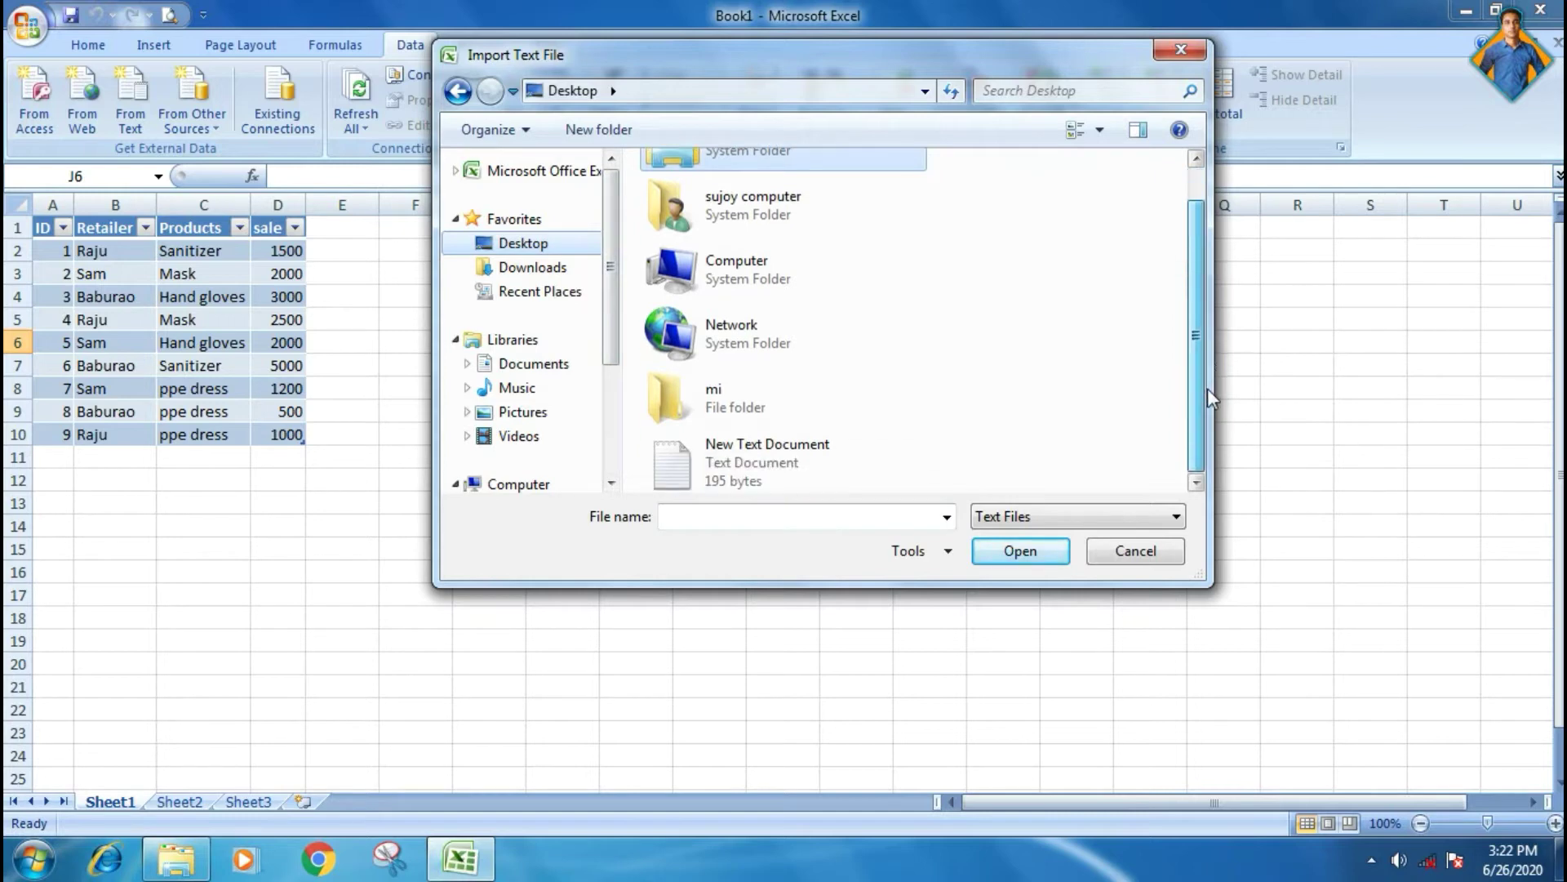
double_click(809, 471)
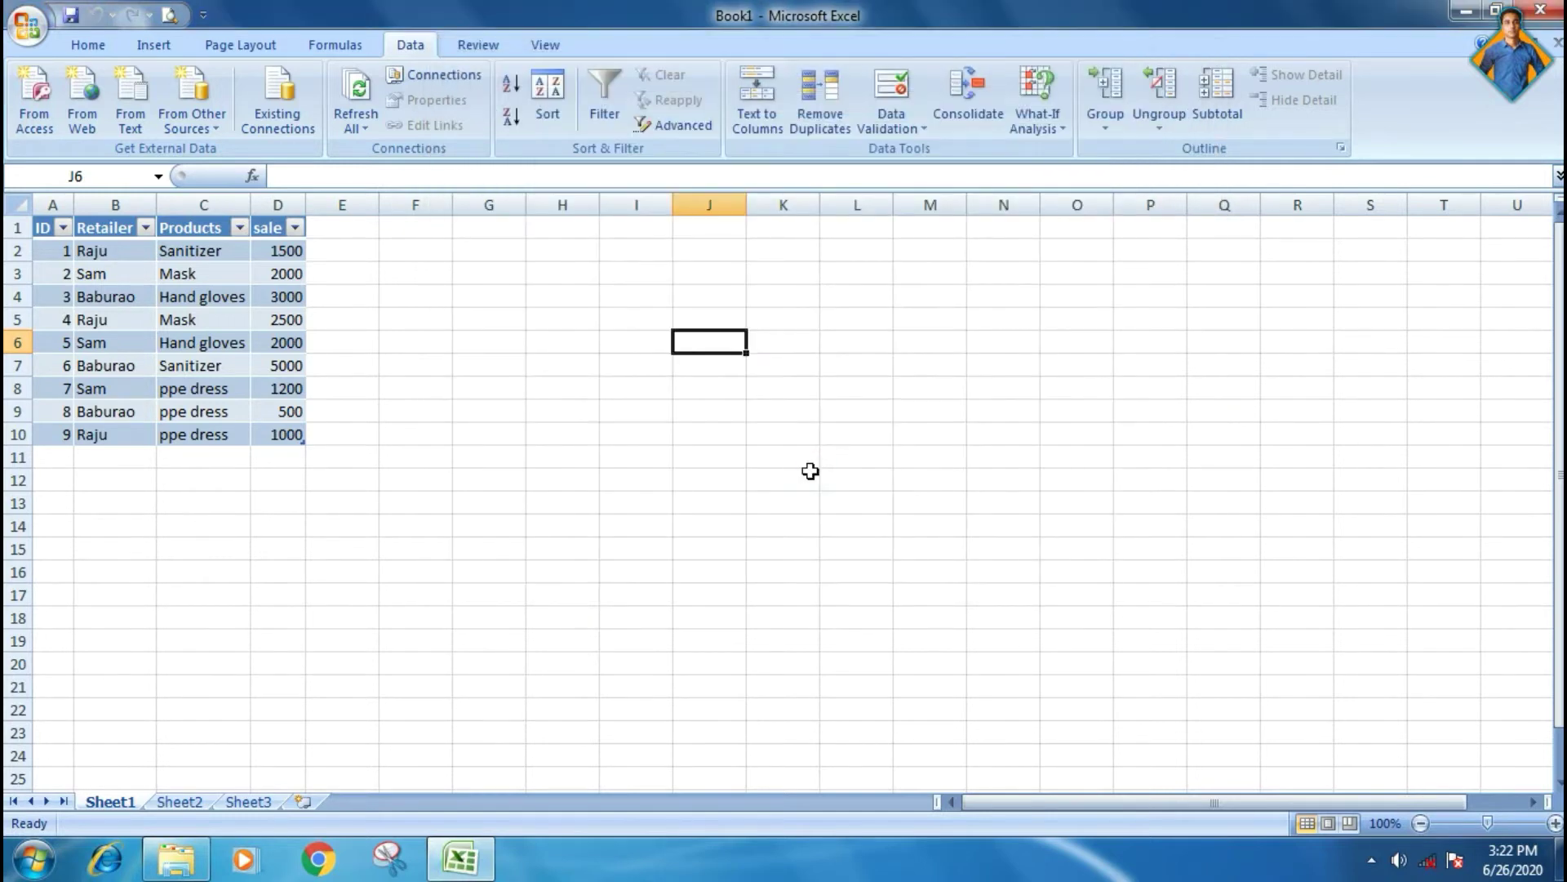
drag(875, 251, 1158, 244)
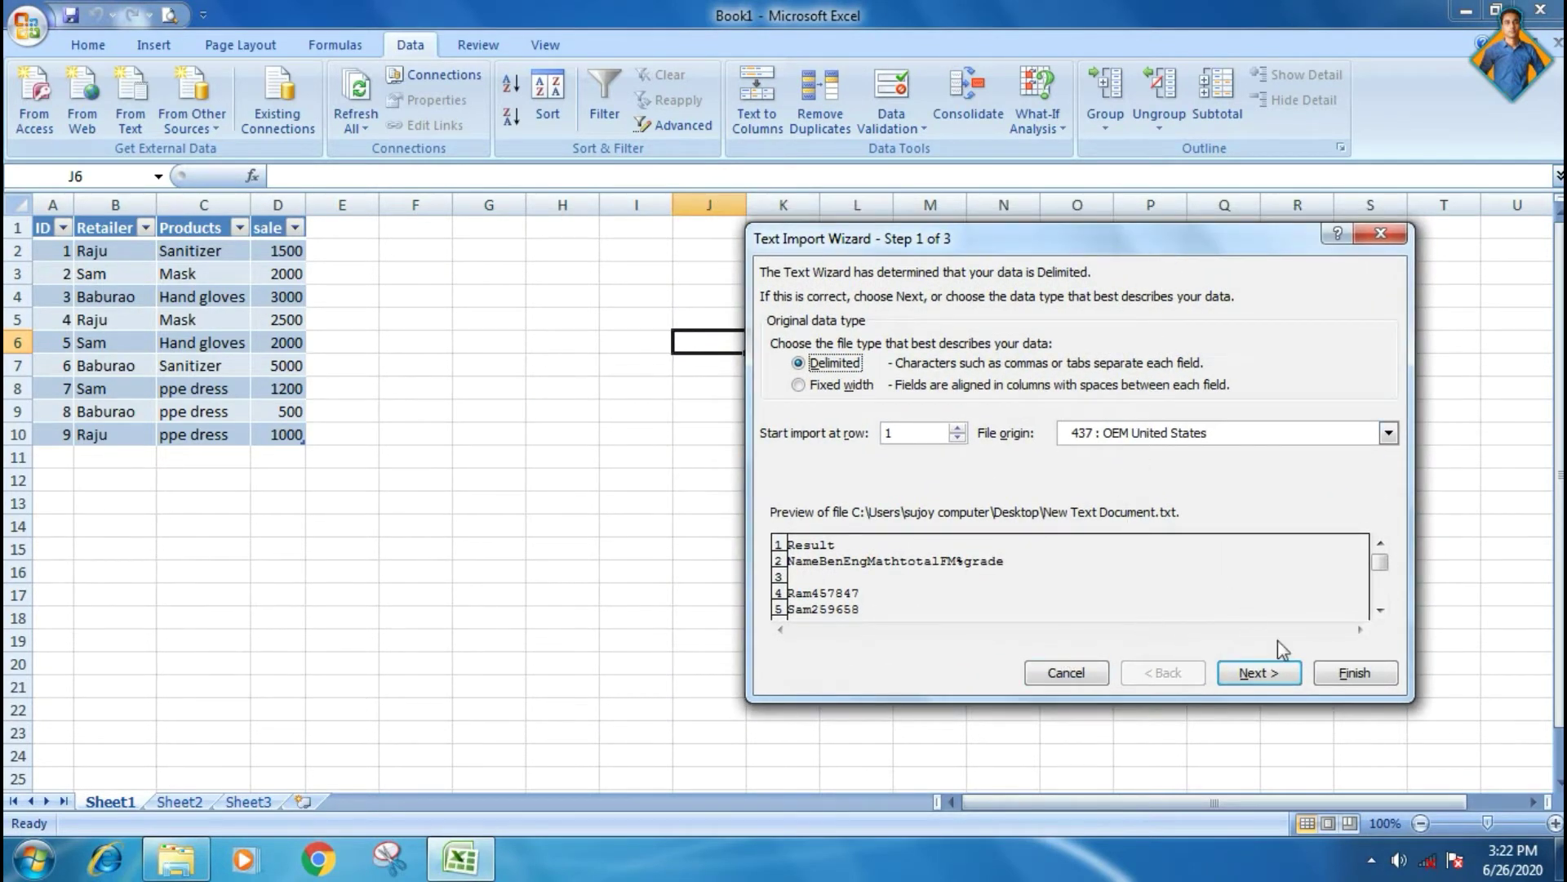
click(1281, 671)
click(1282, 669)
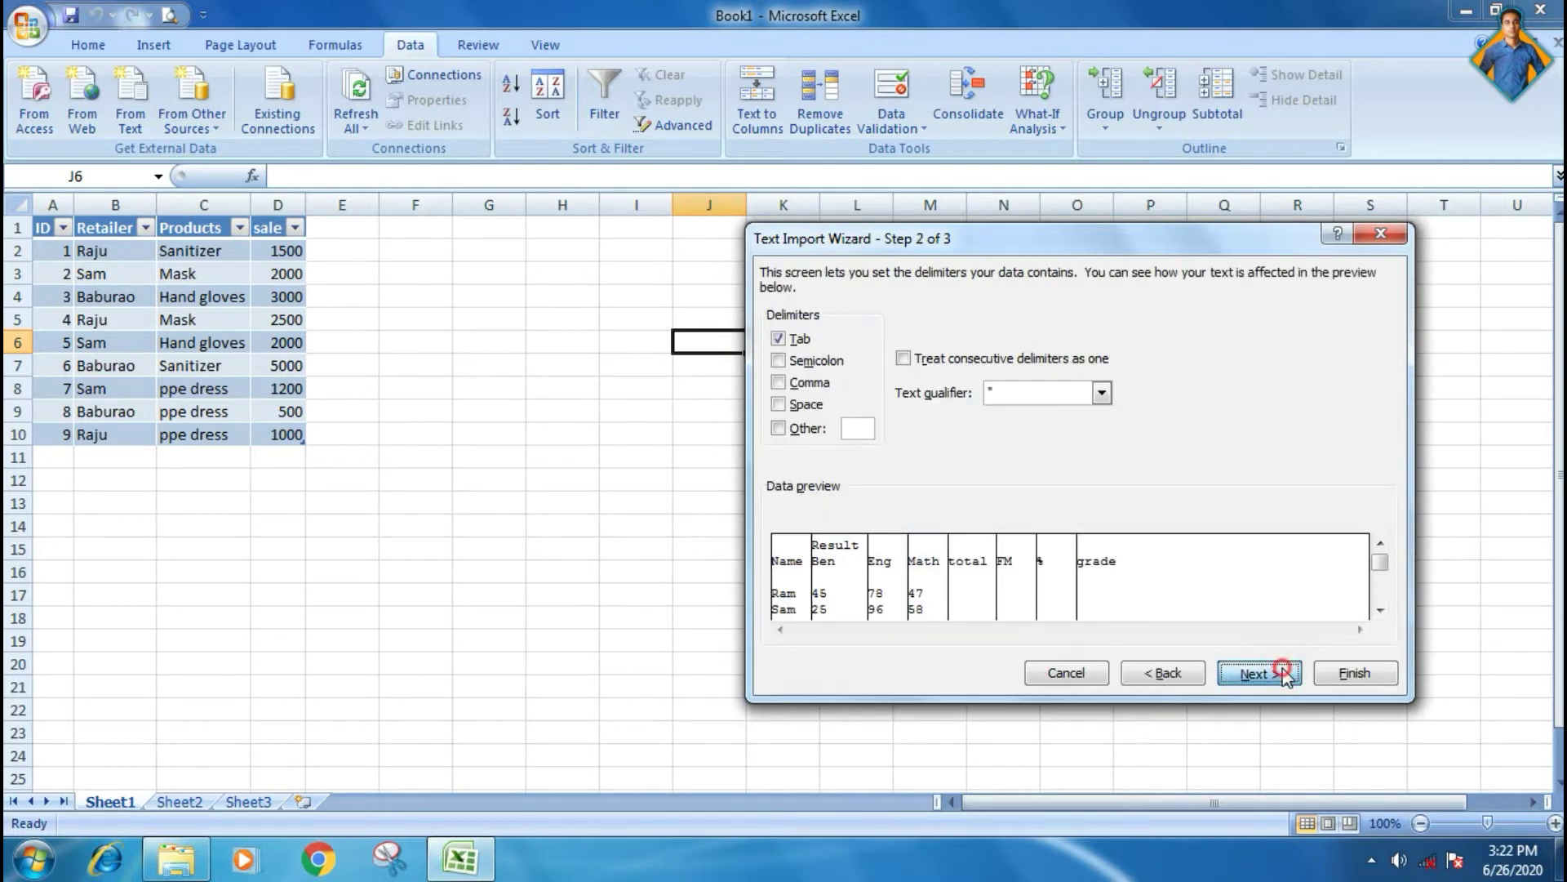
click(1355, 672)
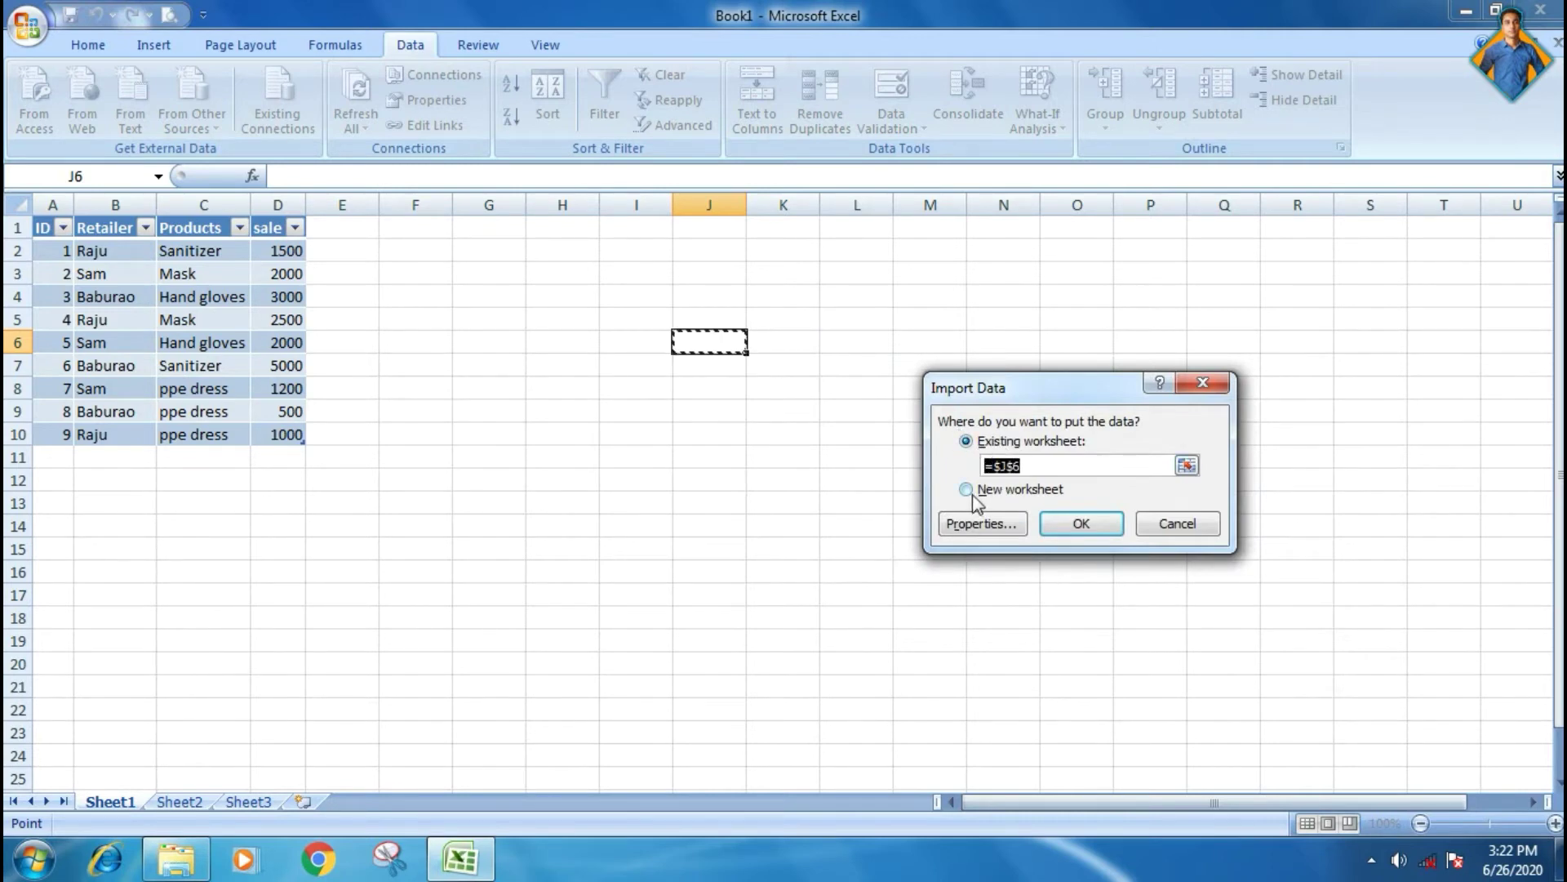
click(972, 493)
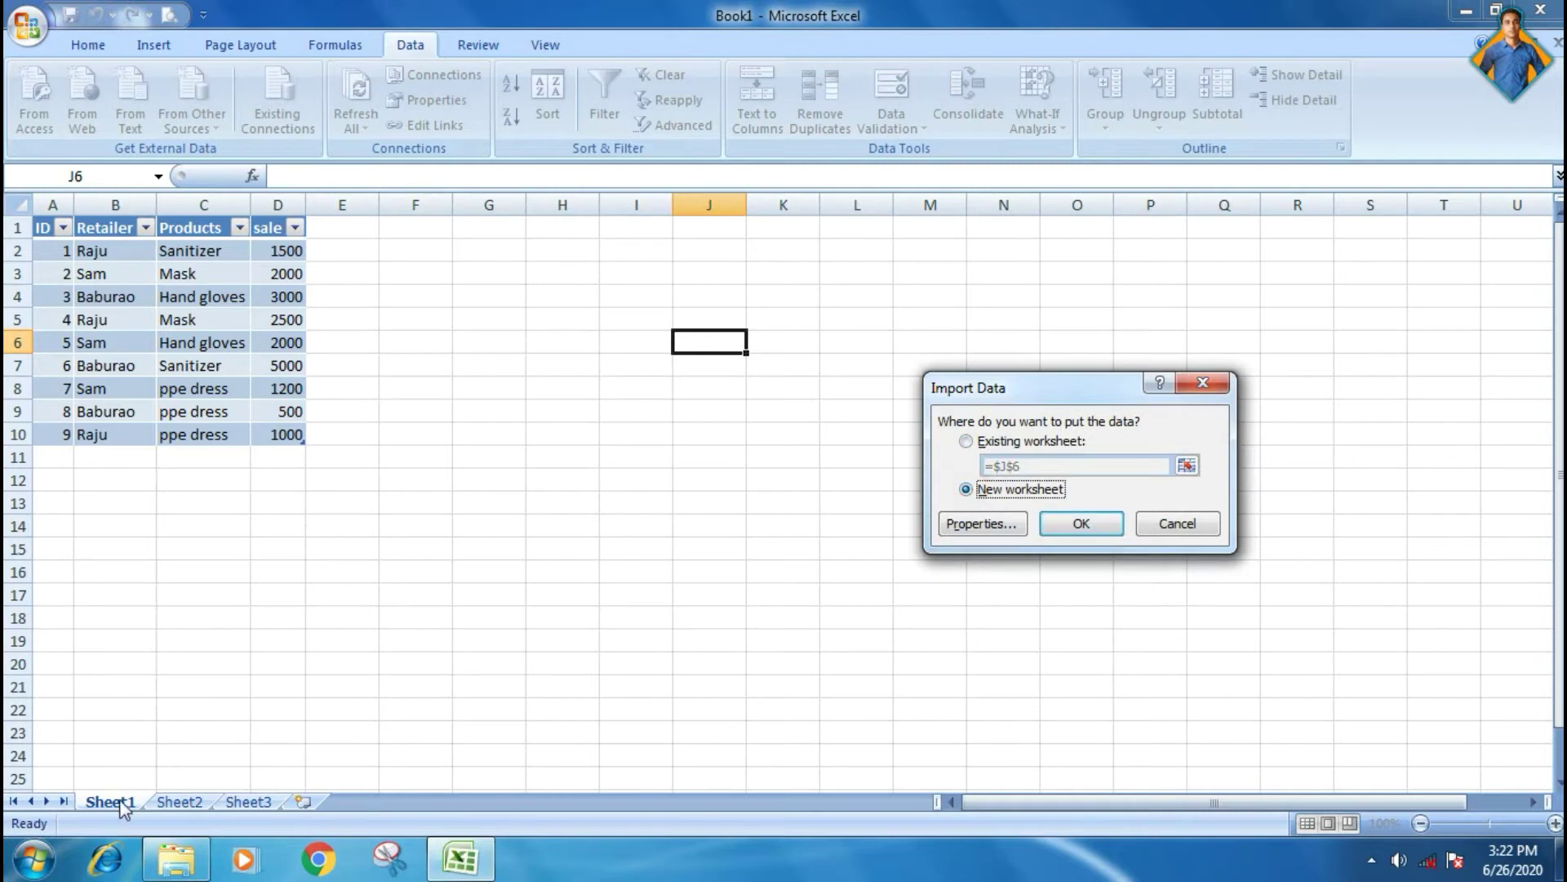
click(1081, 523)
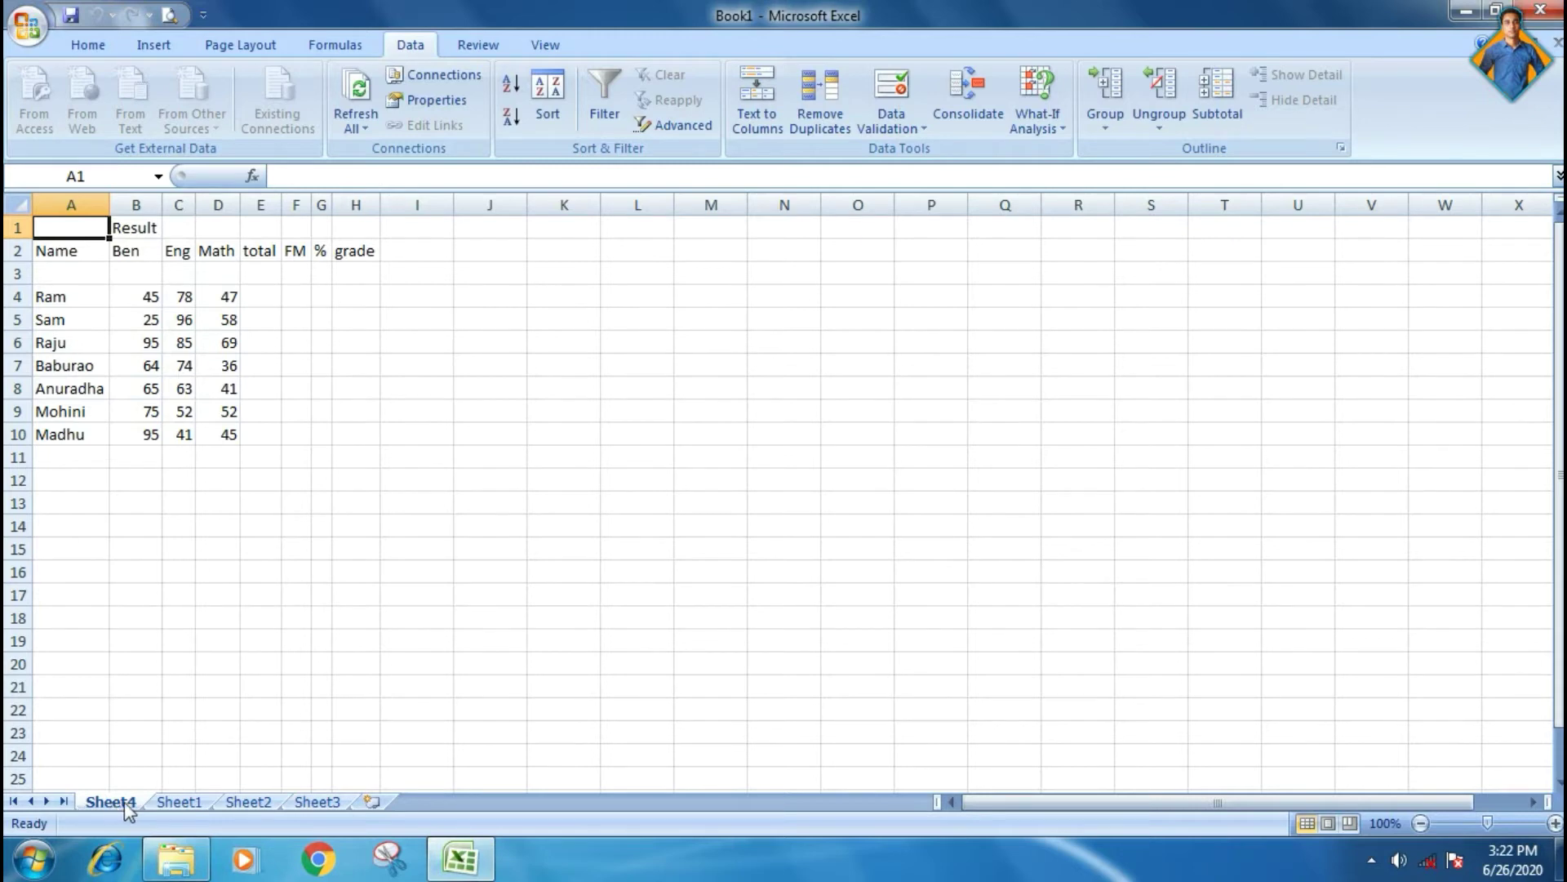
Return to Sheet1, check the From Other Sources options, and view the Existing Connections list
click(173, 801)
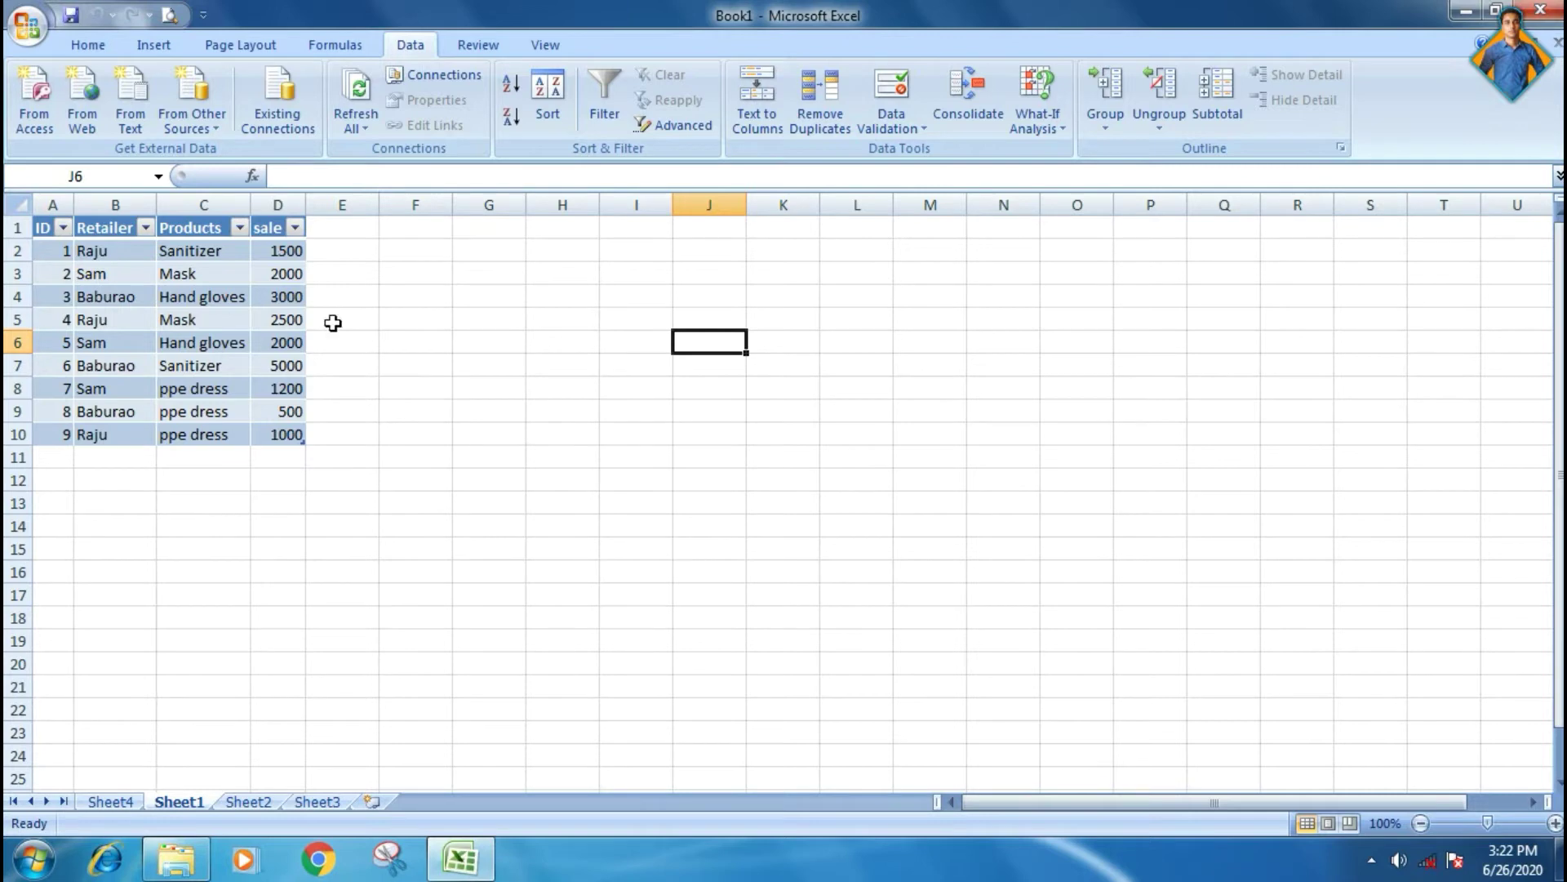
click(213, 134)
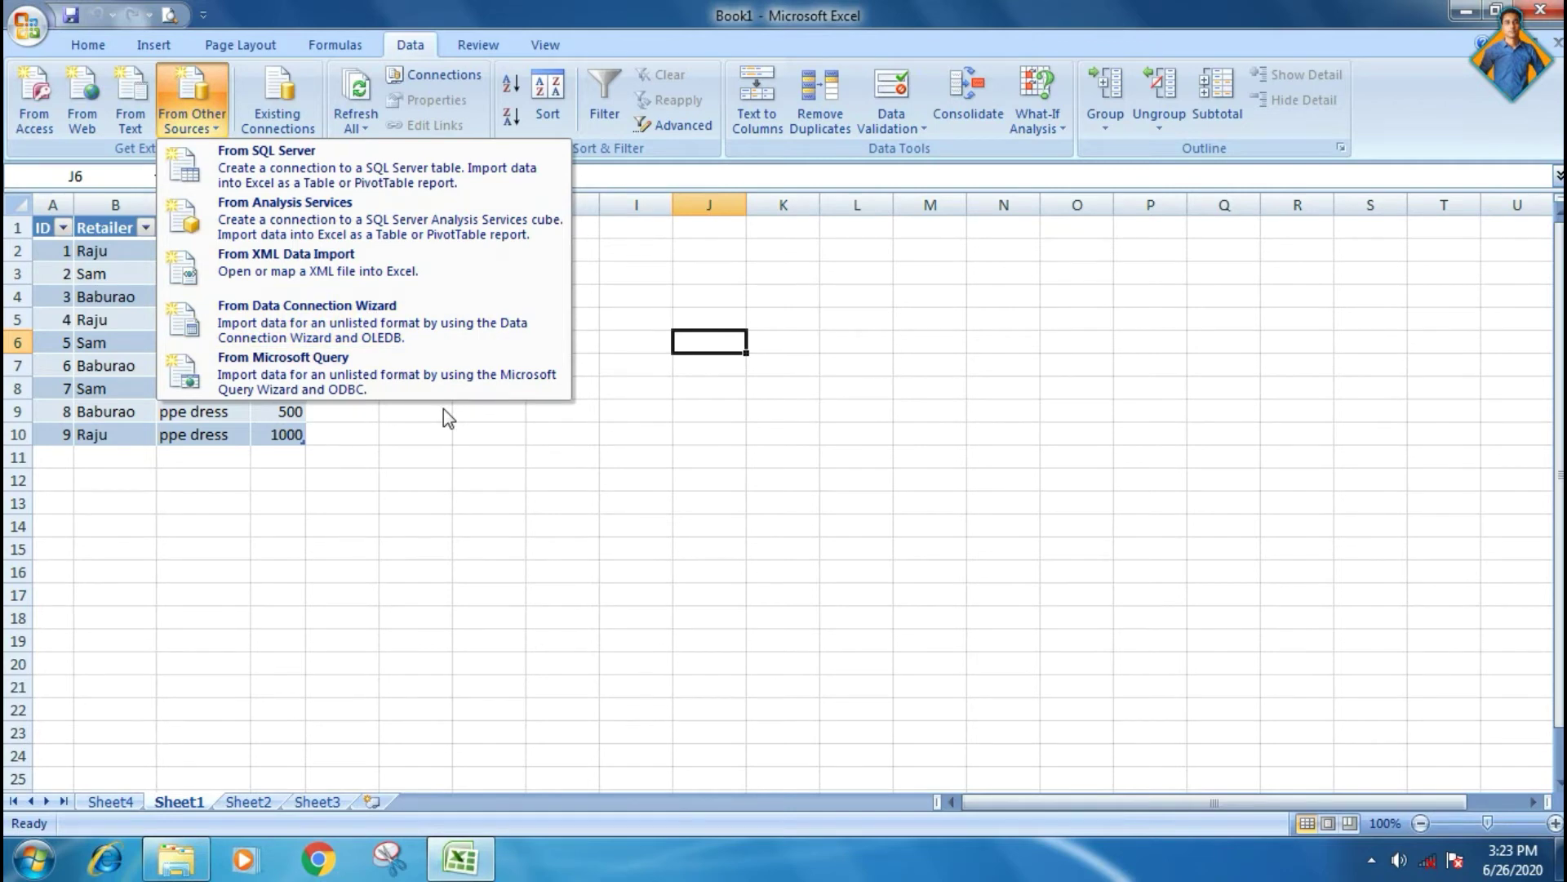
click(499, 430)
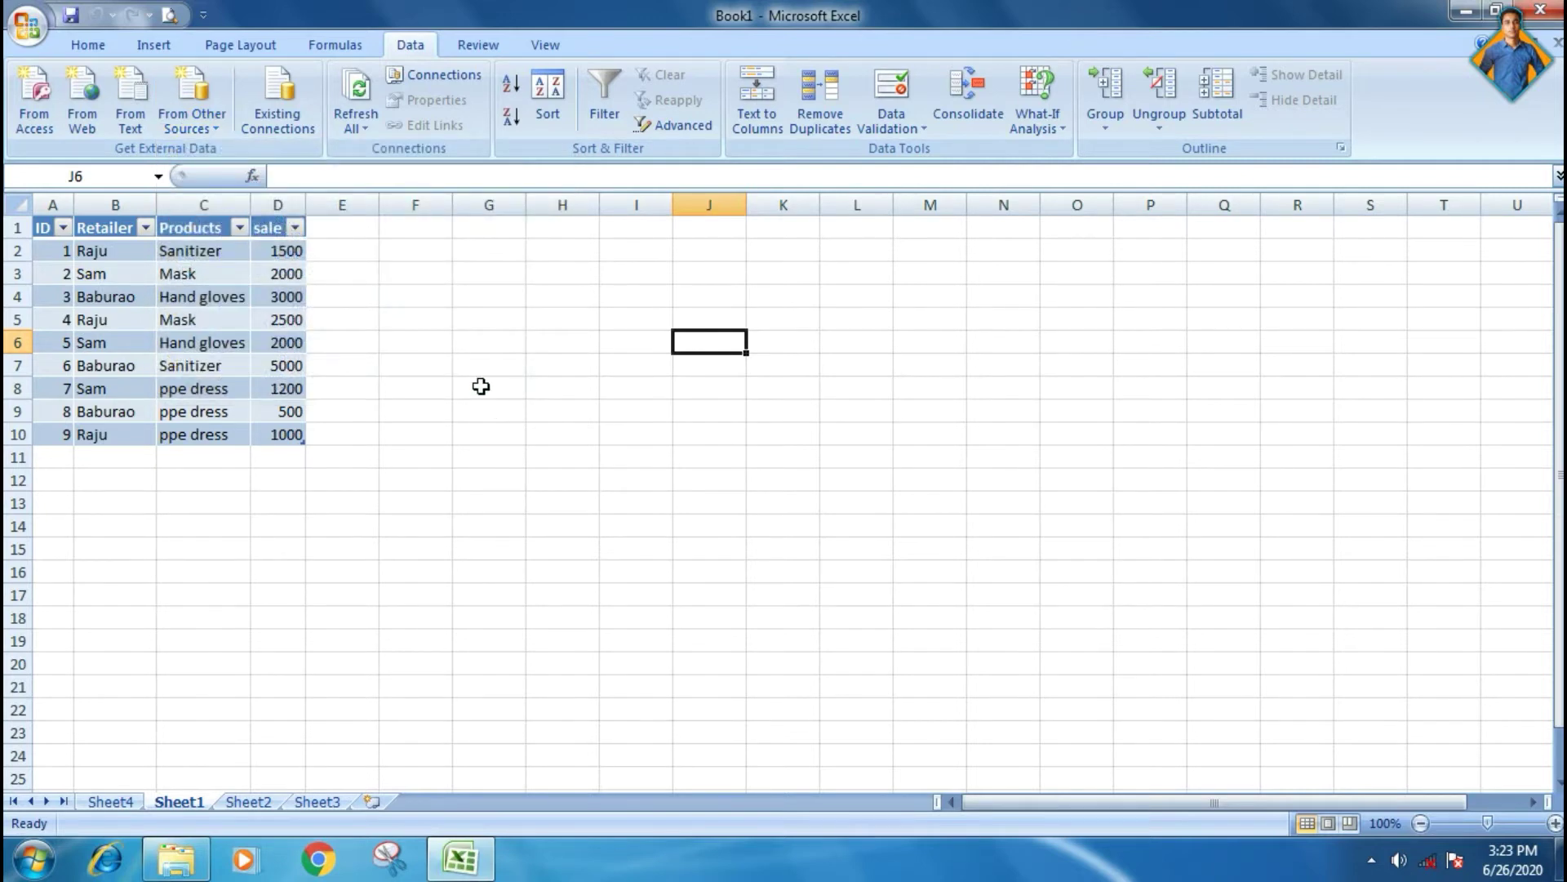
click(290, 122)
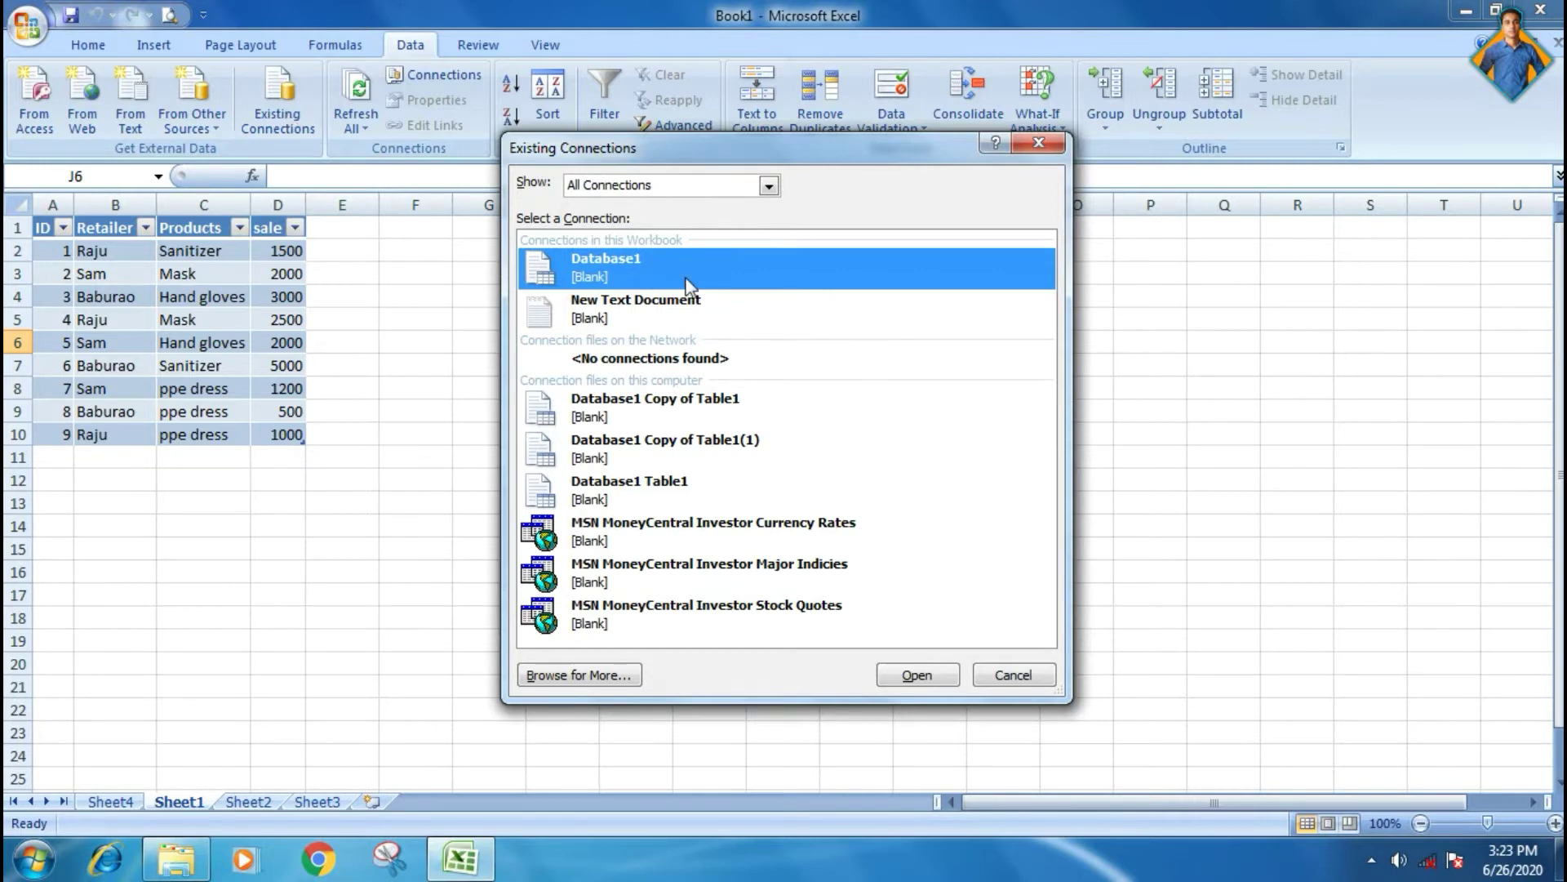
Select New Text Document in Existing Connections, close the list, and check the Refresh All options
click(596, 315)
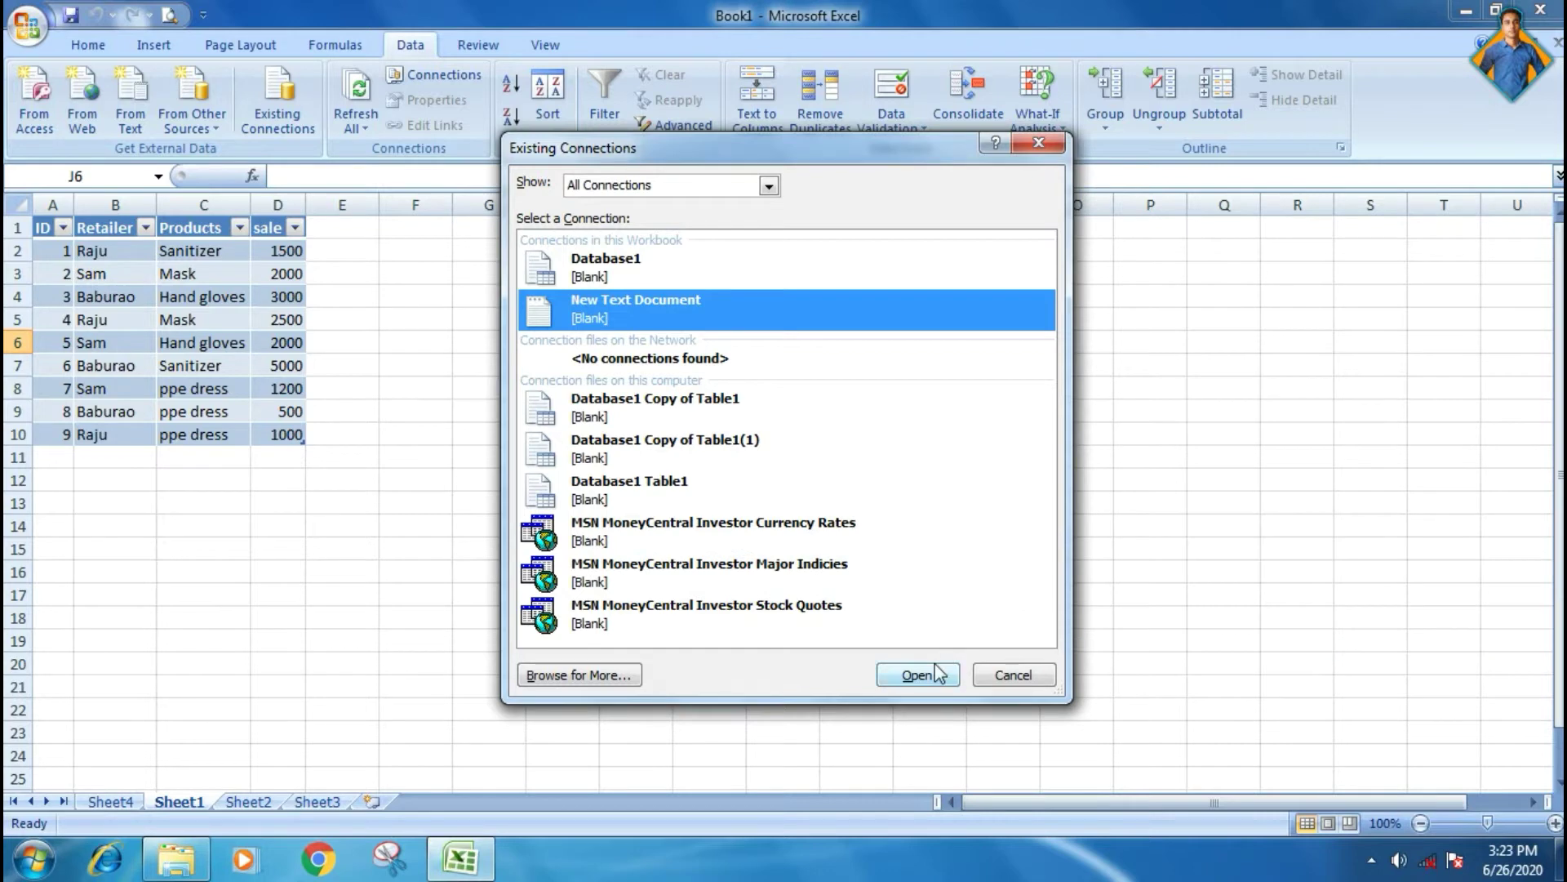
click(1006, 679)
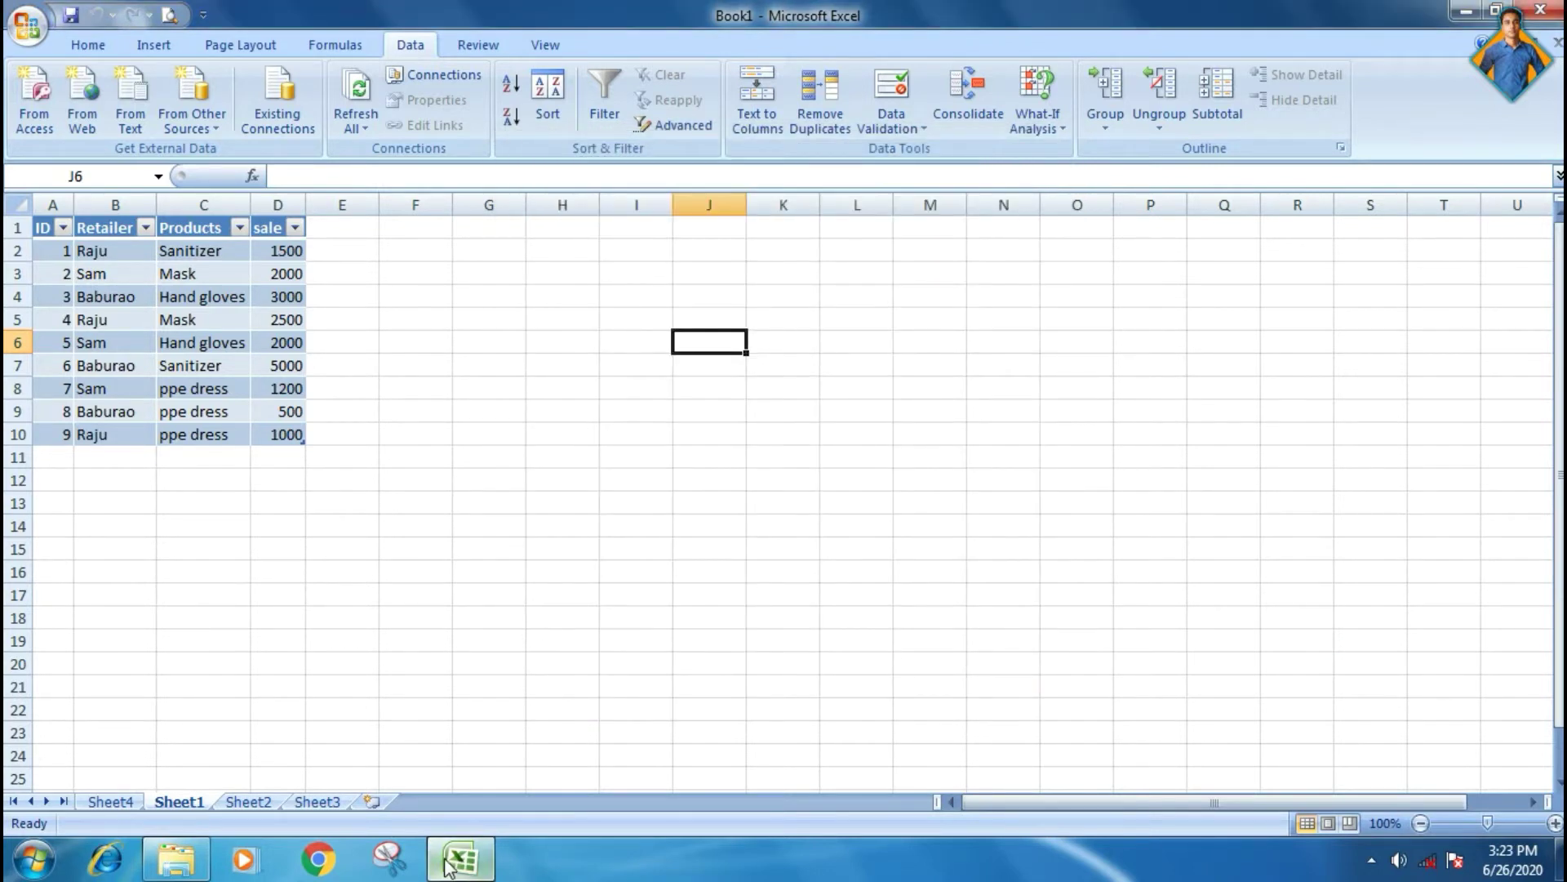
click(371, 134)
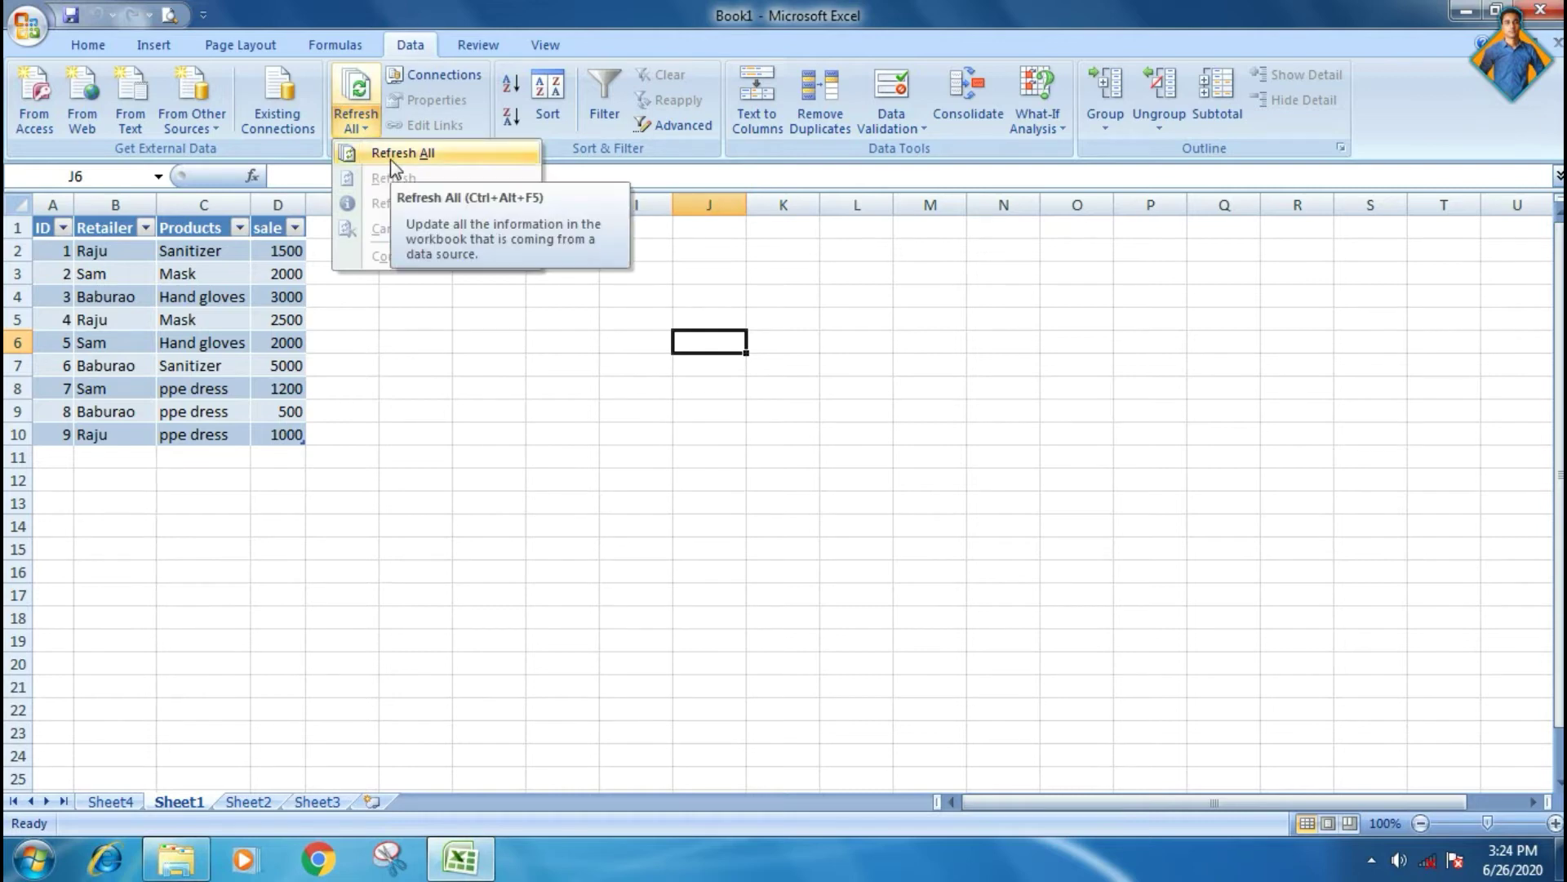
click(444, 360)
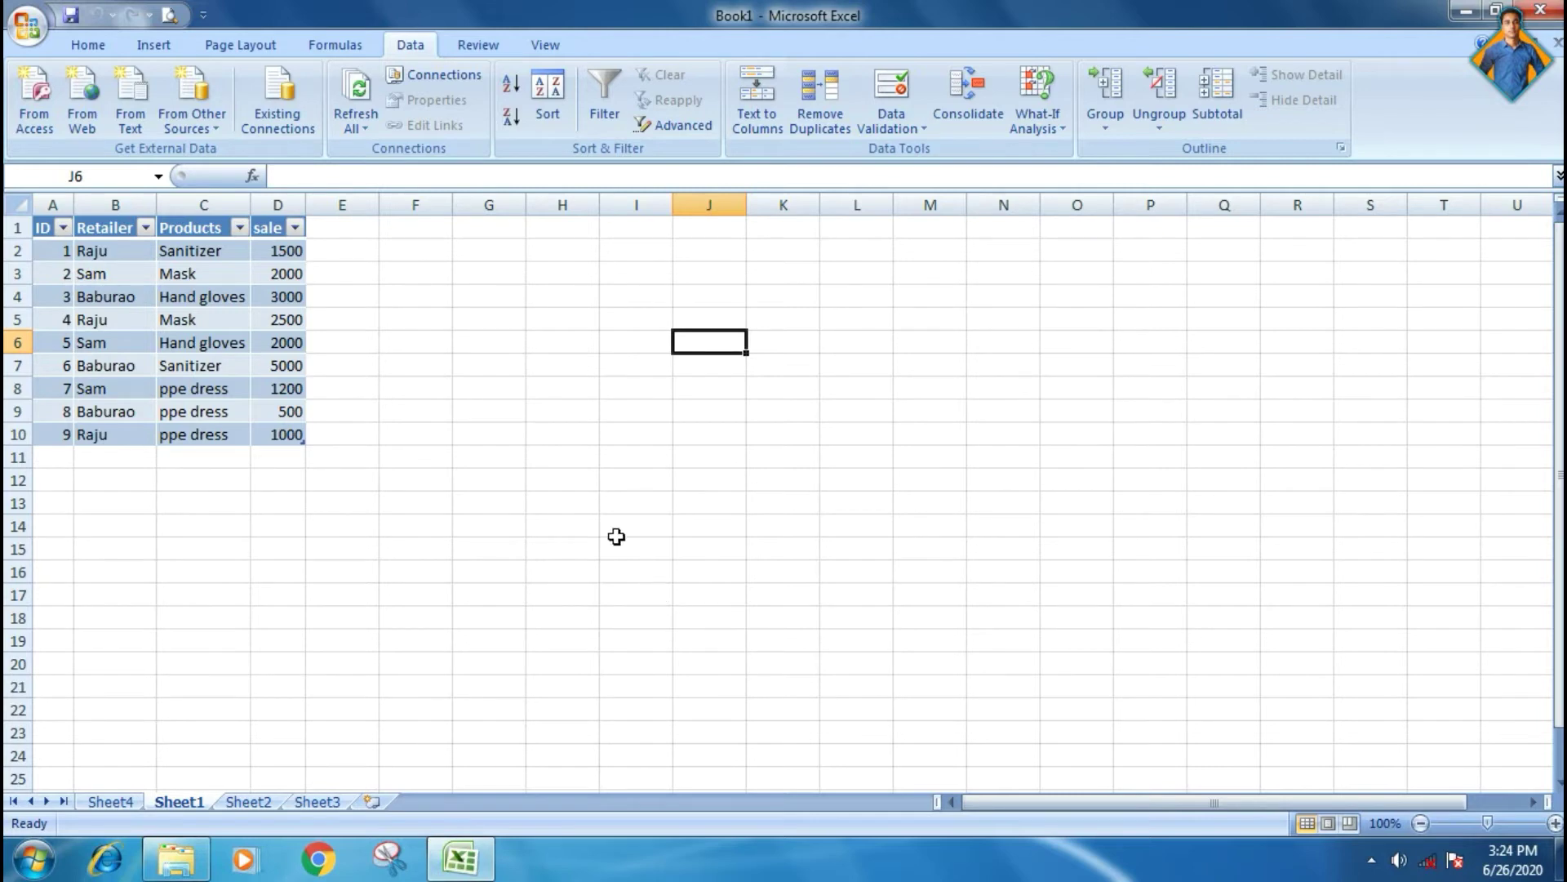
Remove the New Text Document connection from Workbook Connections, then switch to Sheet4
click(458, 73)
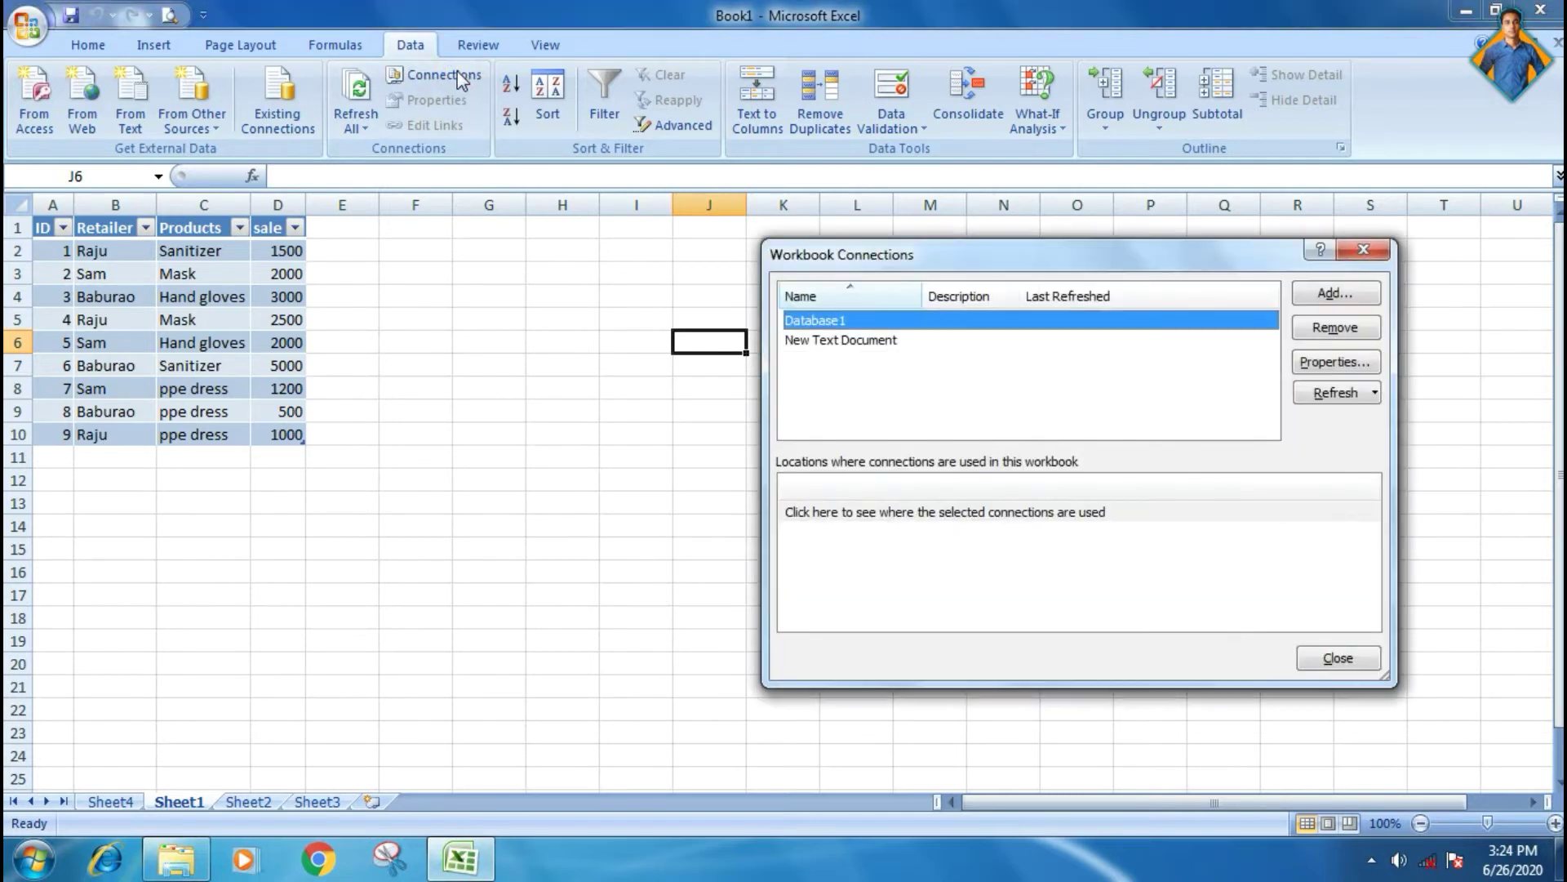
click(845, 339)
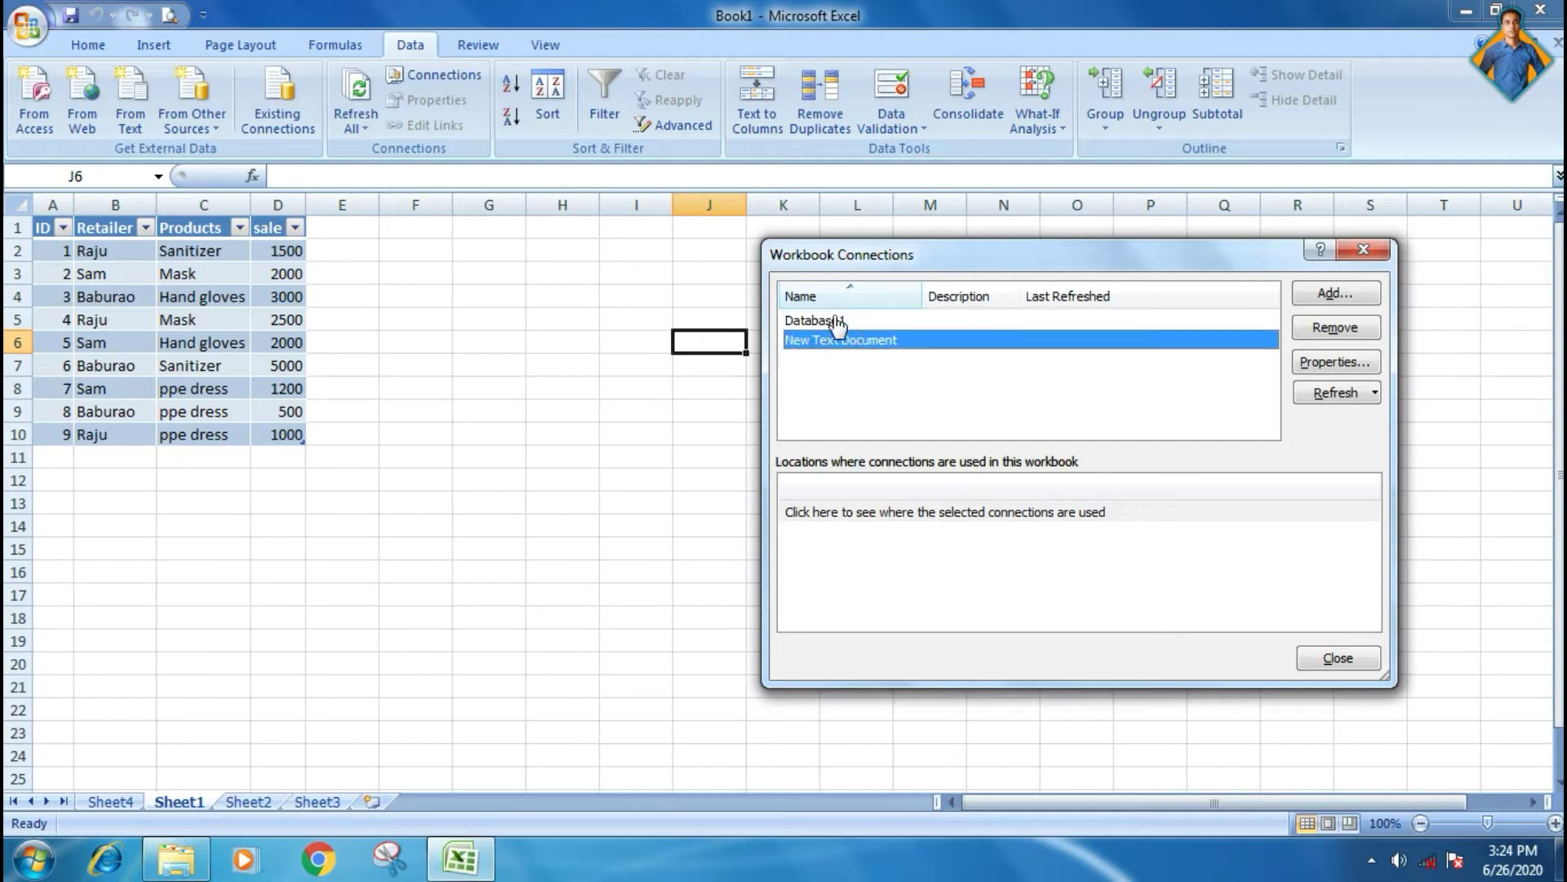
click(836, 318)
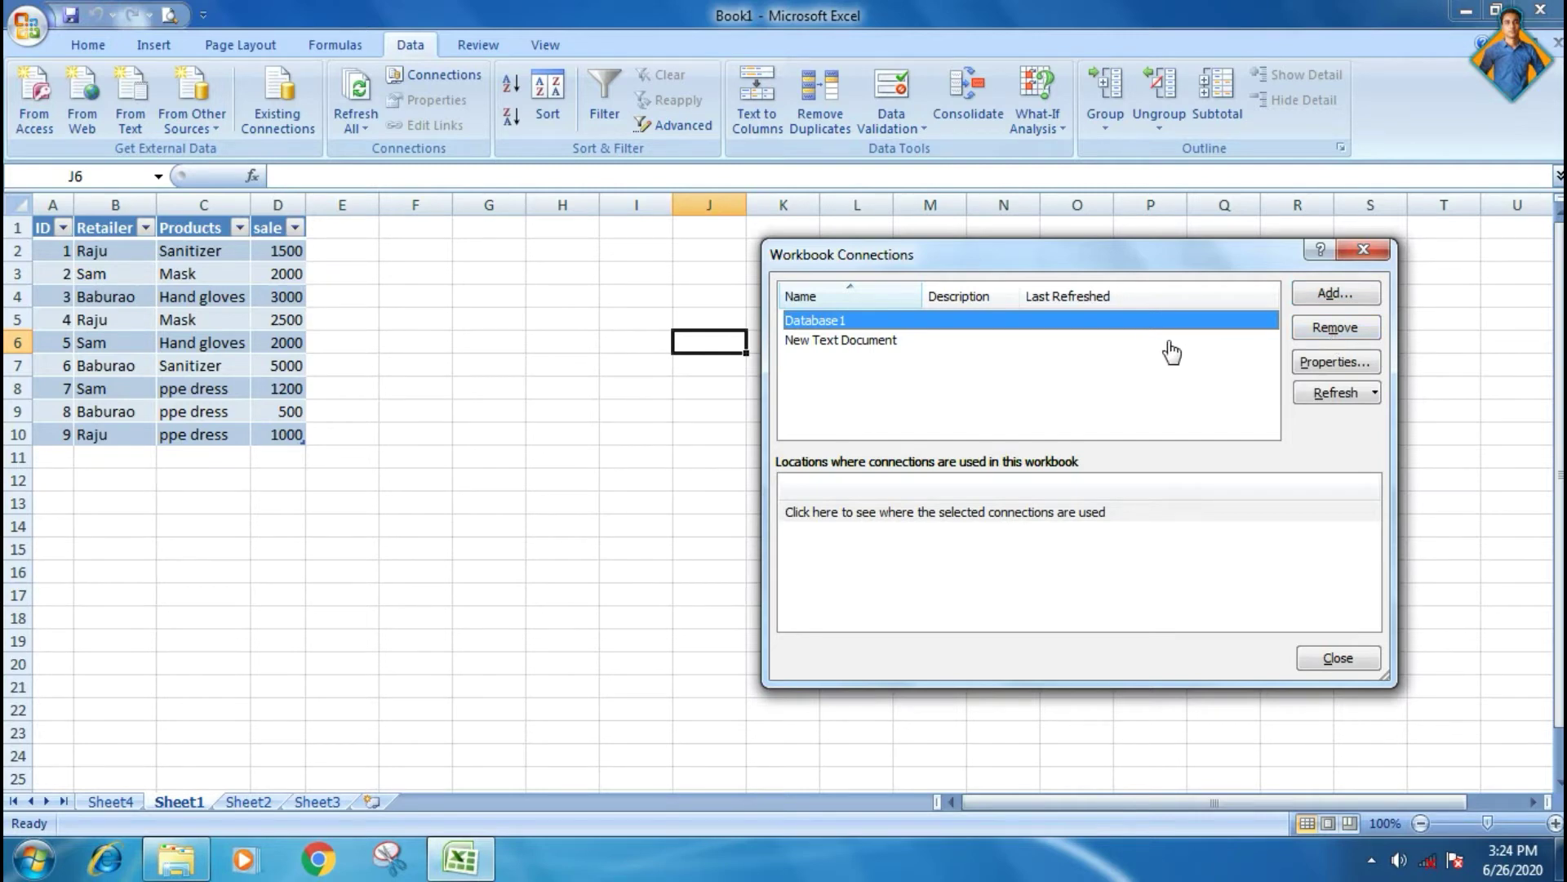
click(953, 341)
click(1335, 325)
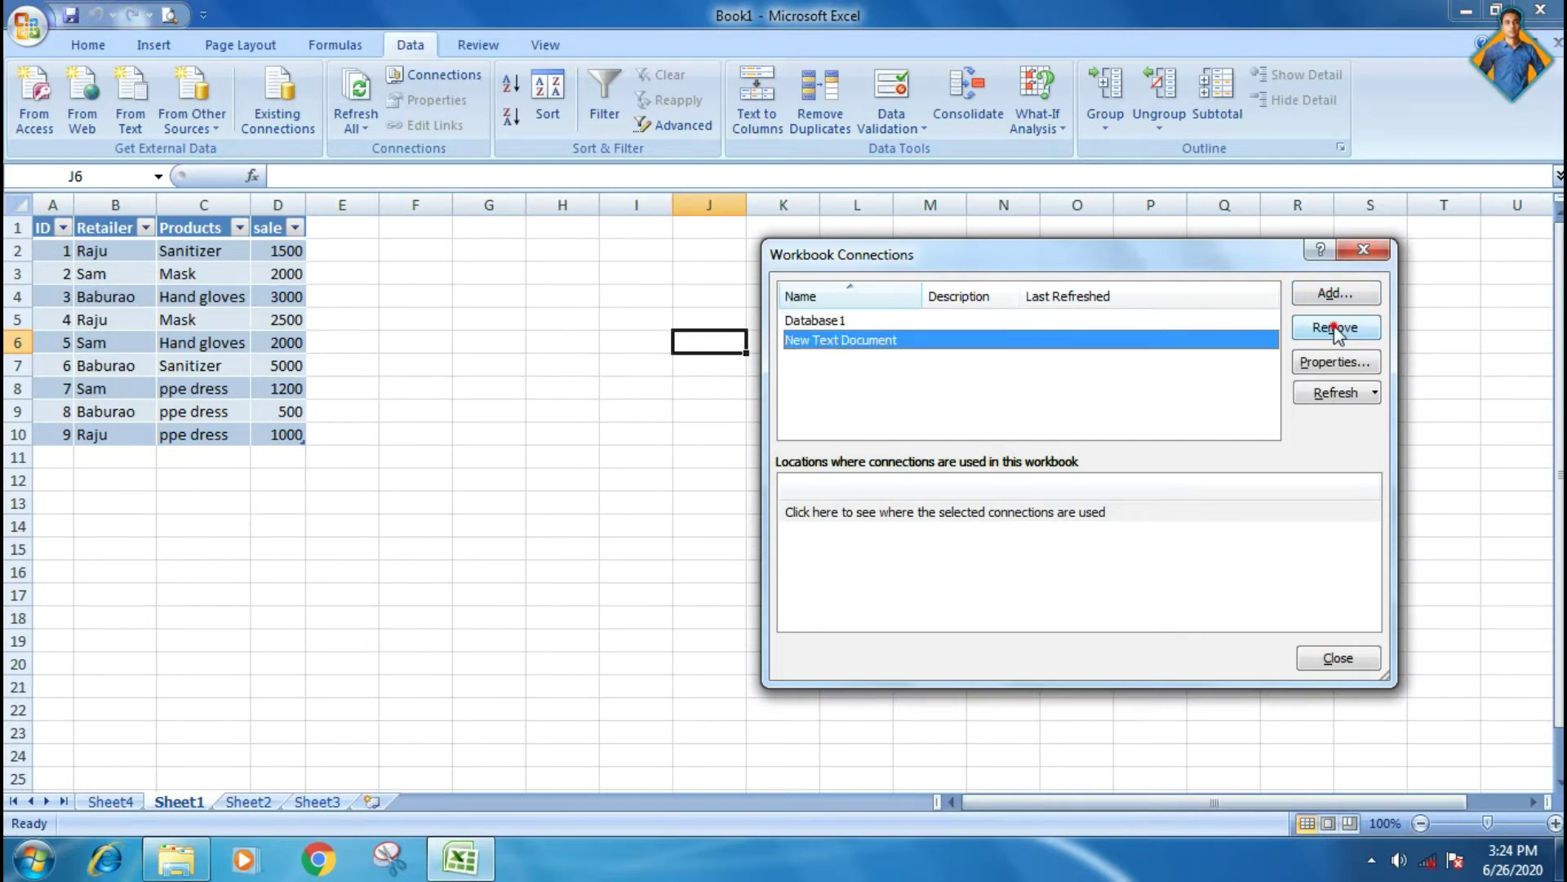
click(761, 487)
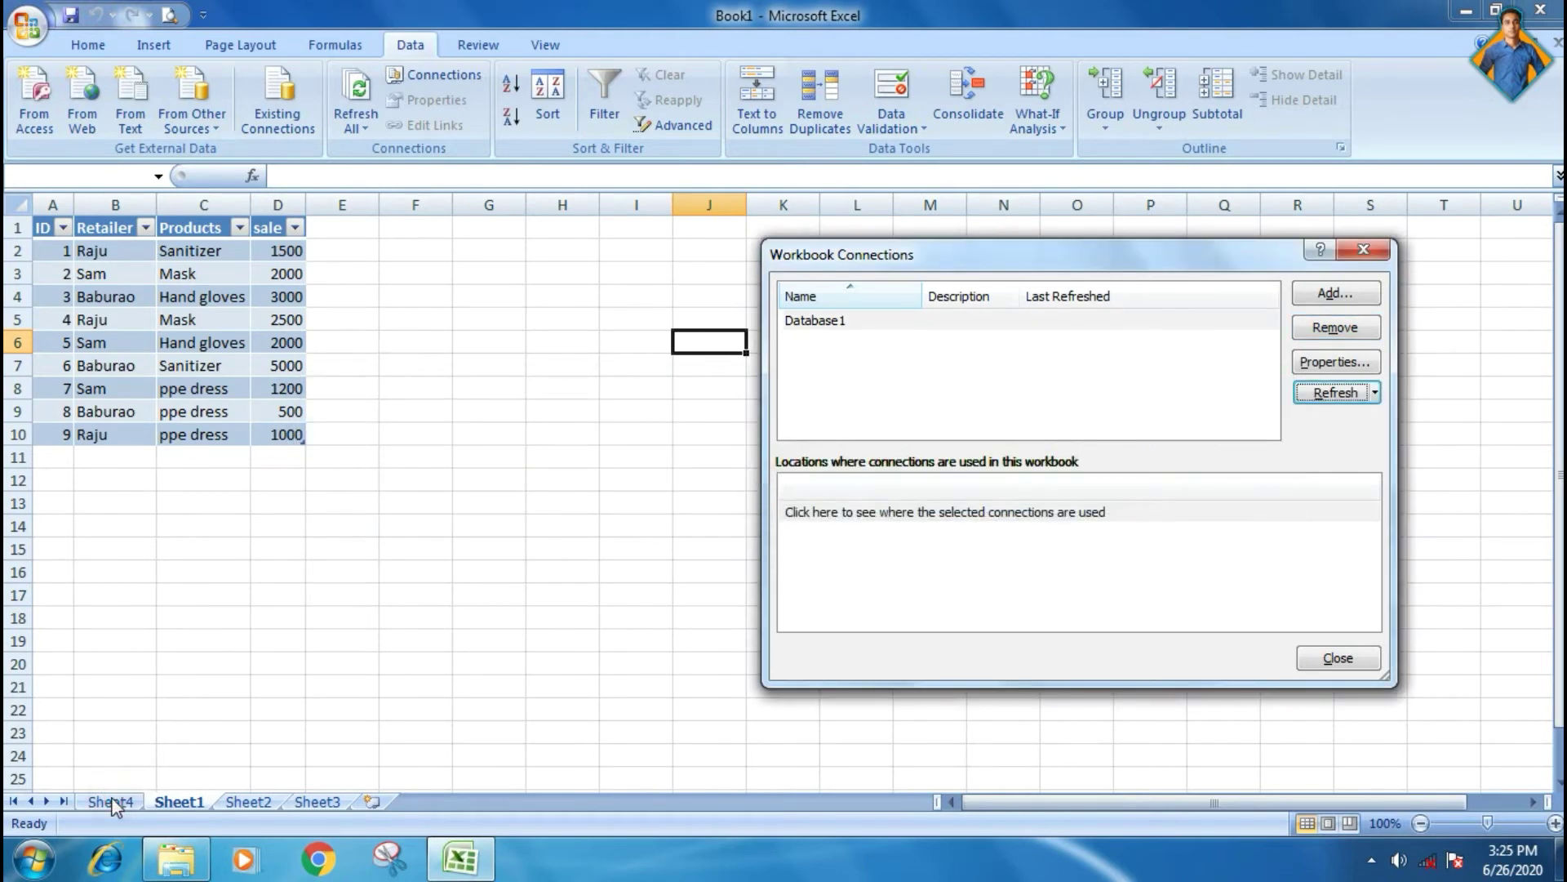
click(1337, 660)
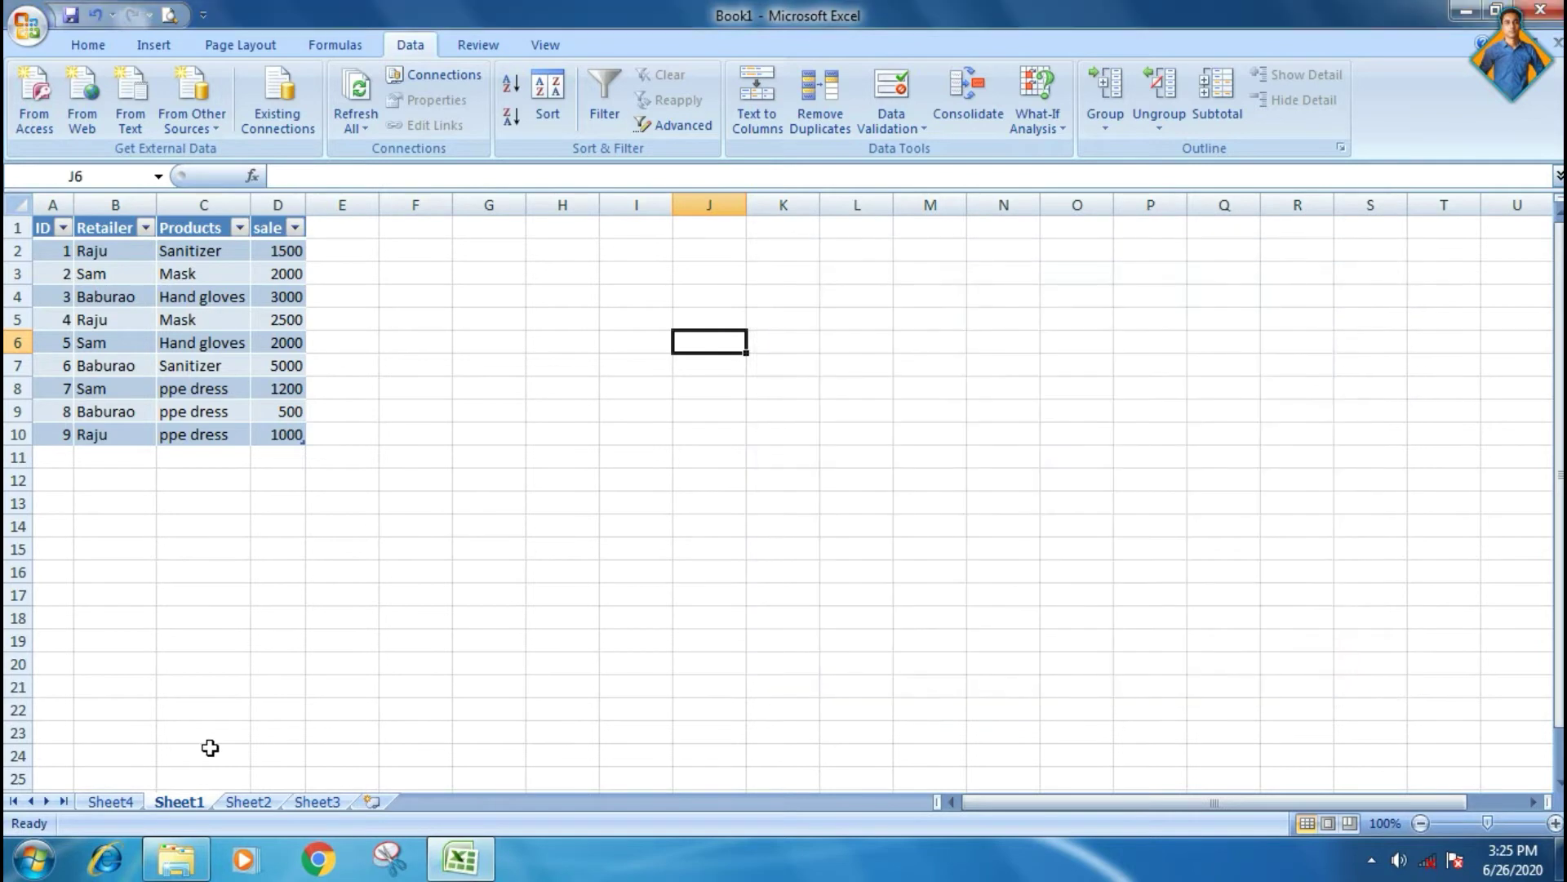
click(112, 801)
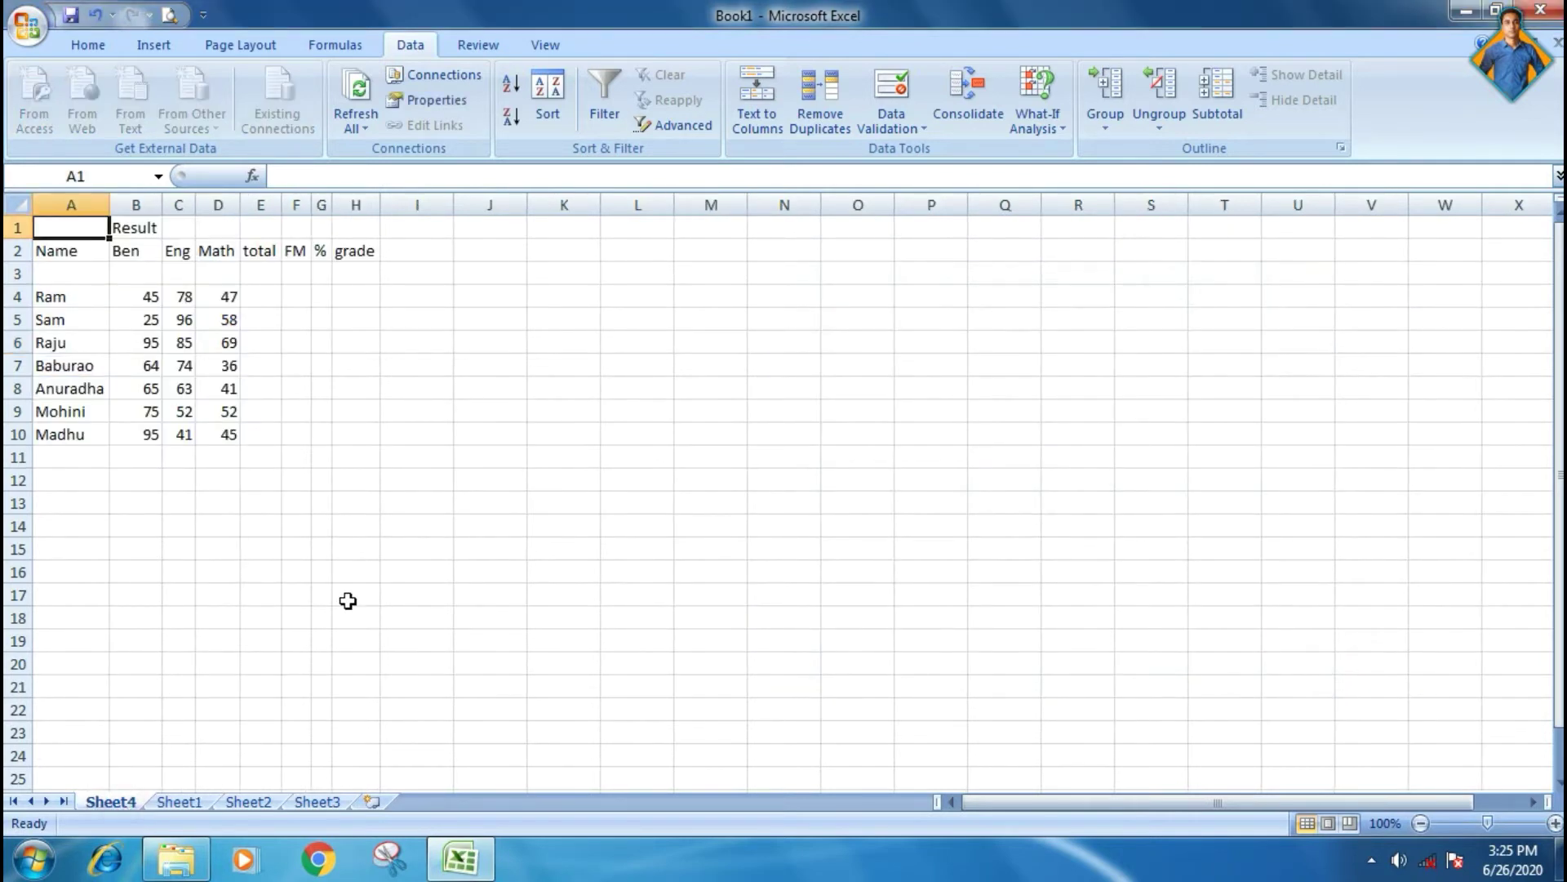
Go back to Sheet1 and select the sales table in A1:D10
click(179, 801)
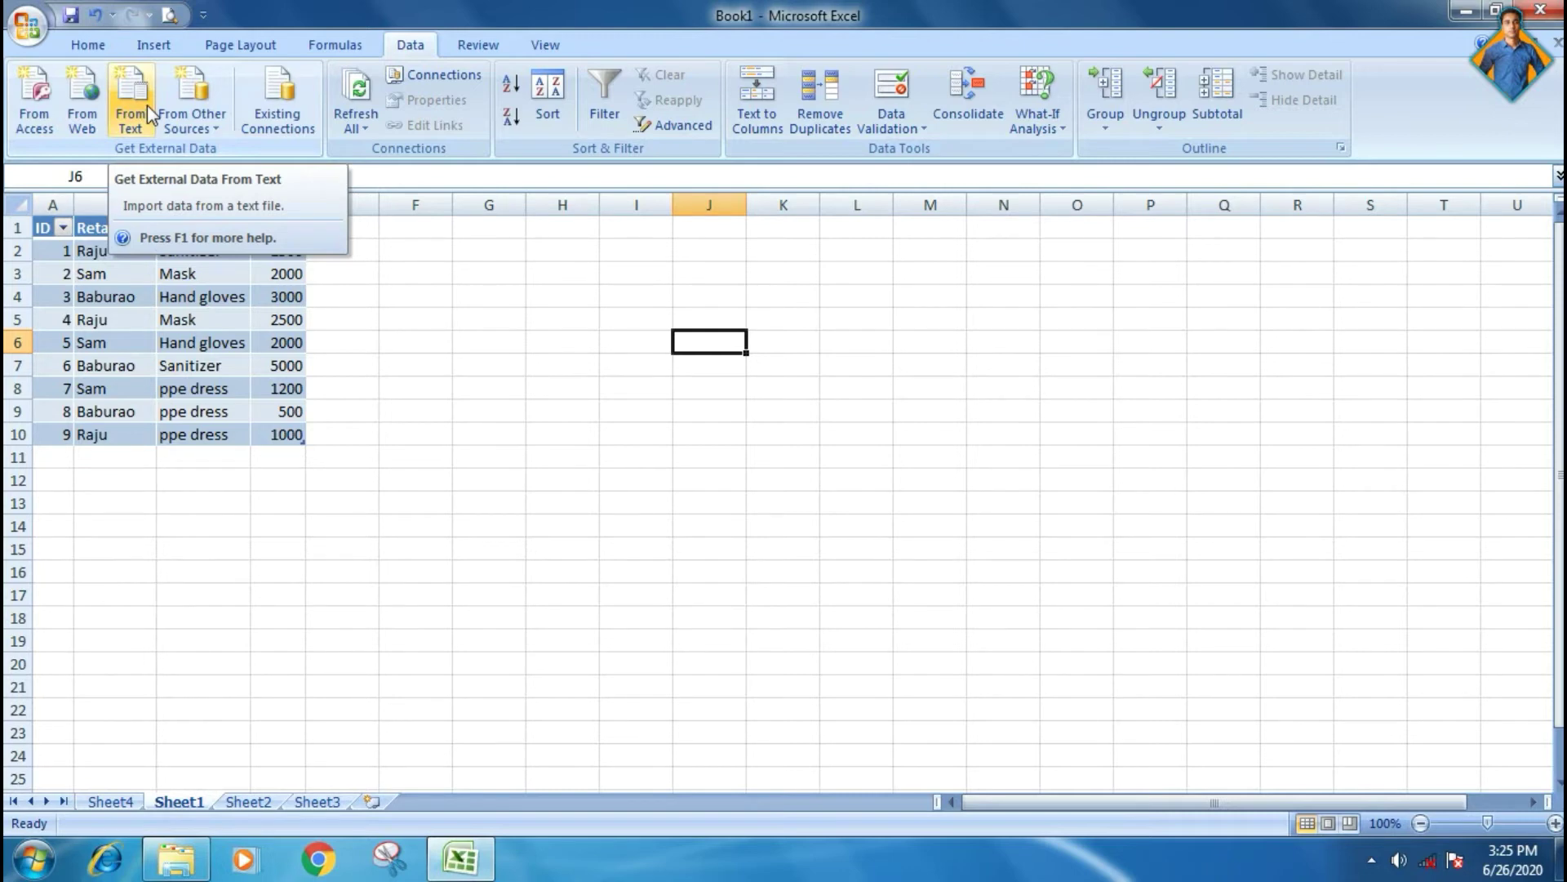
click(489, 388)
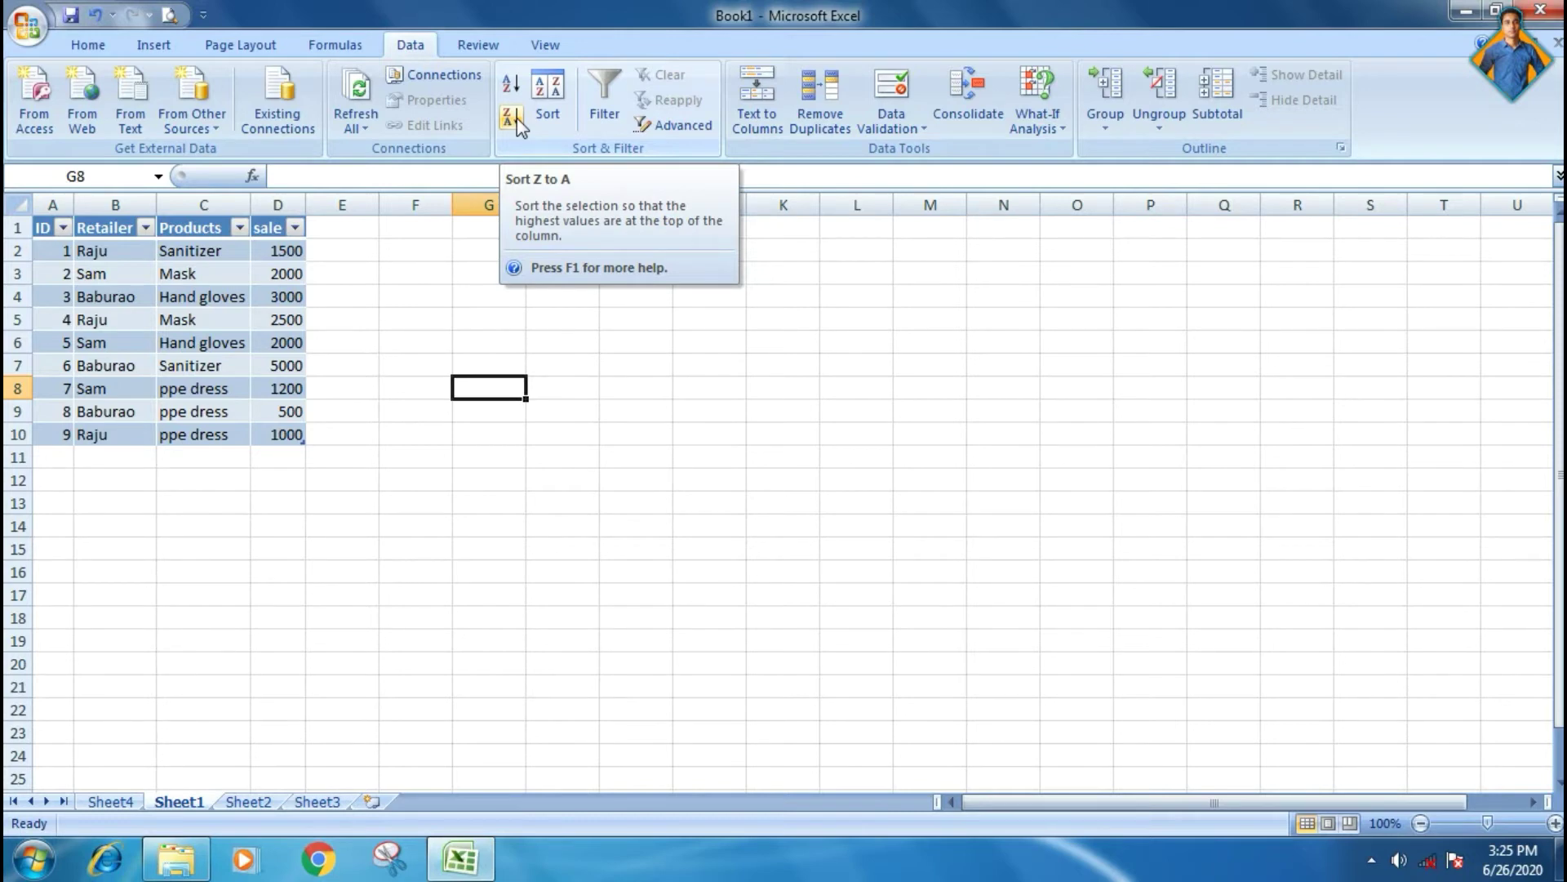
click(635, 387)
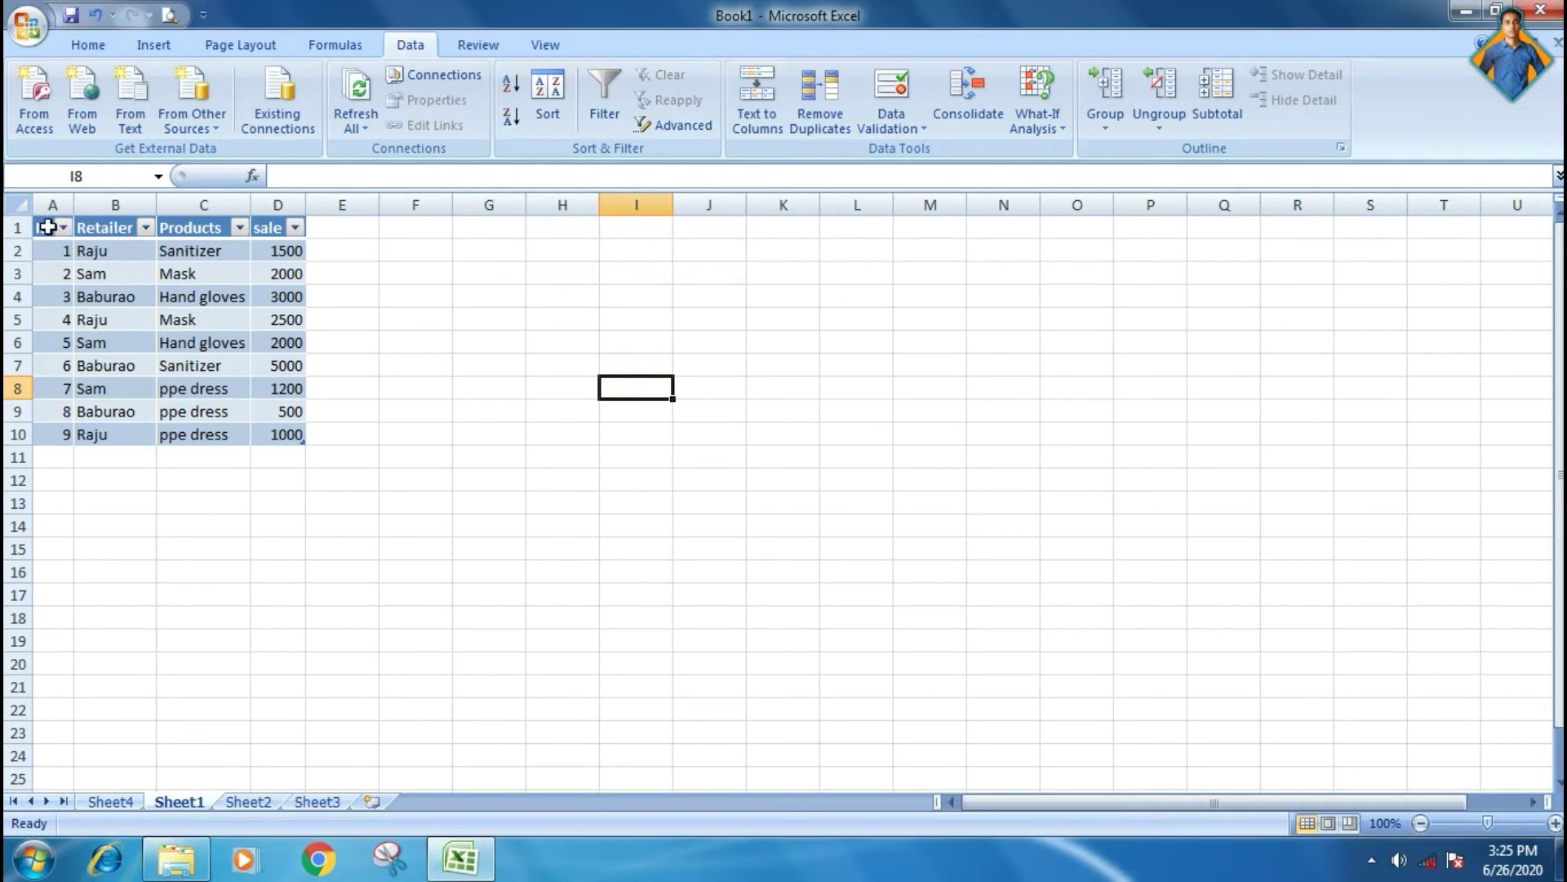
drag(47, 227, 278, 437)
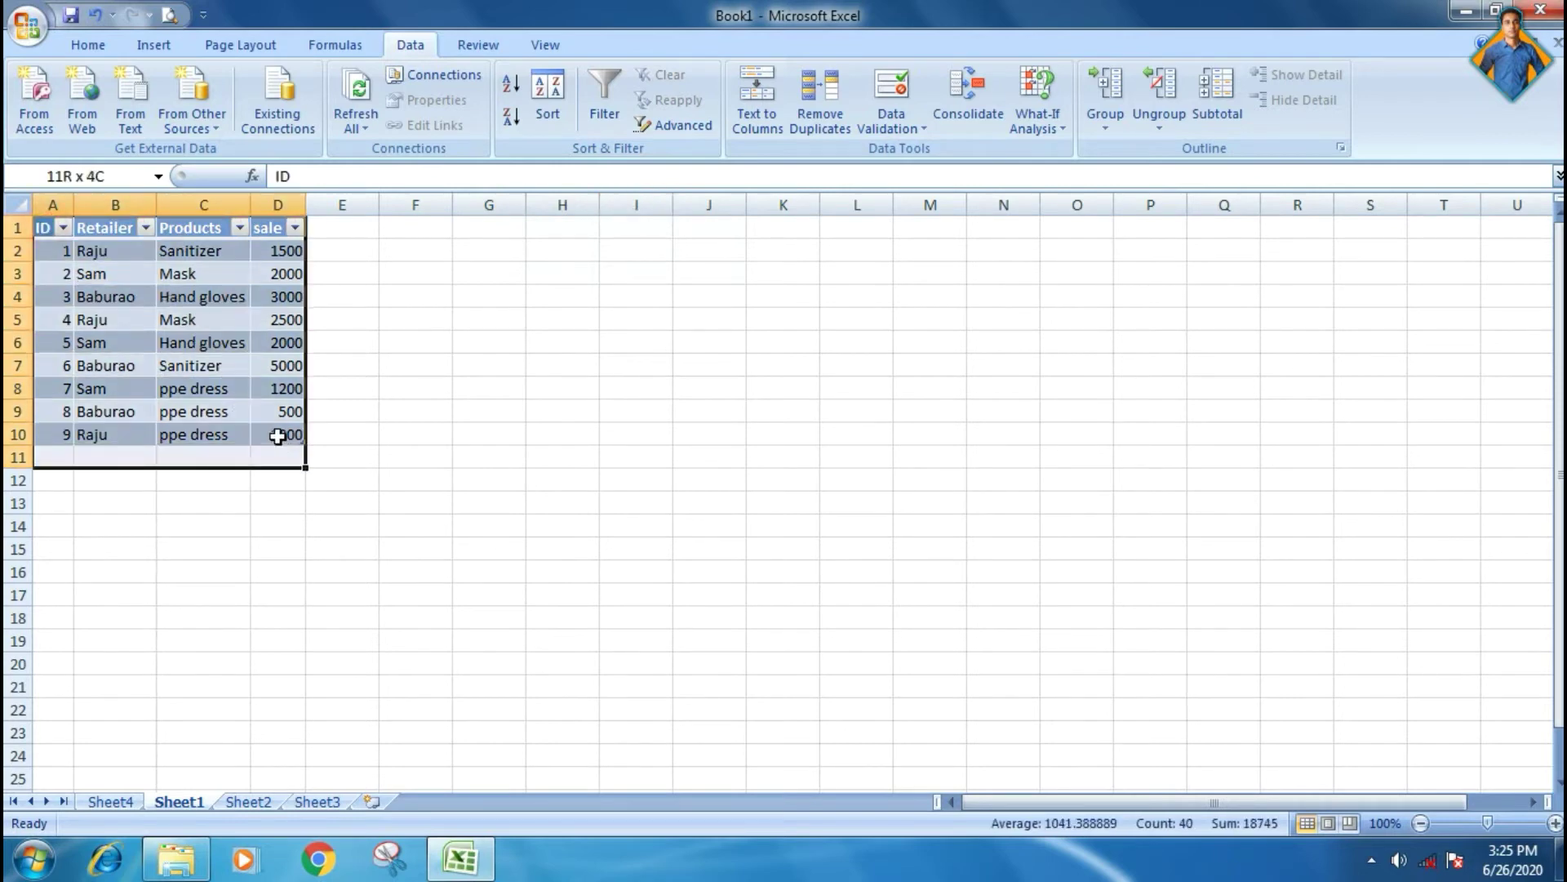
Move the sales table to J10 with Ctrl+C and Ctrl+V, then select the ID header
key(ctrl+c)
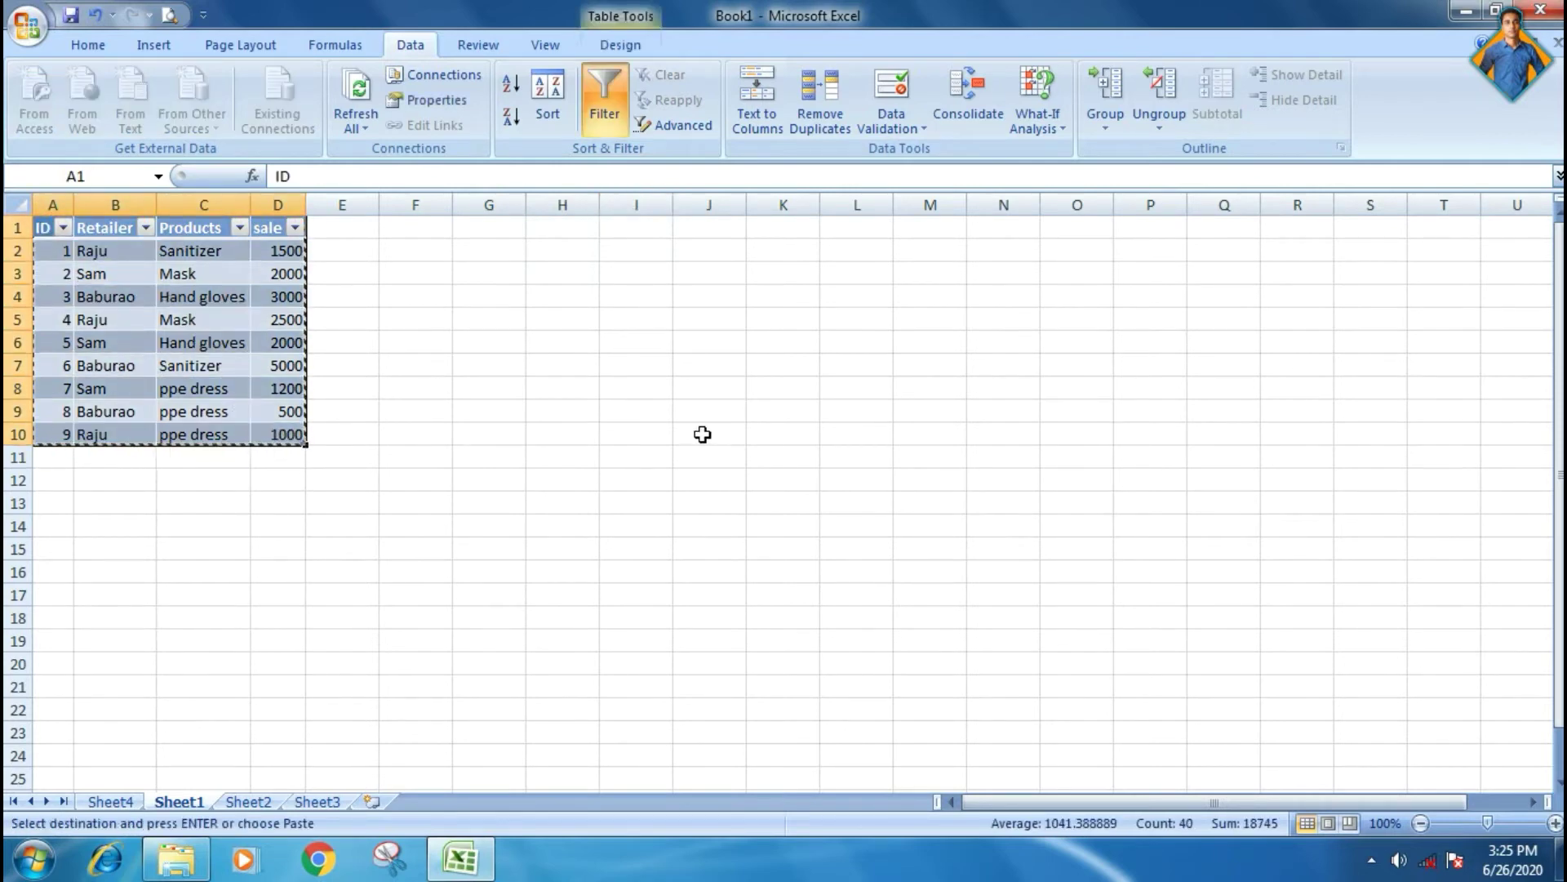
click(698, 432)
key(ctrl+v)
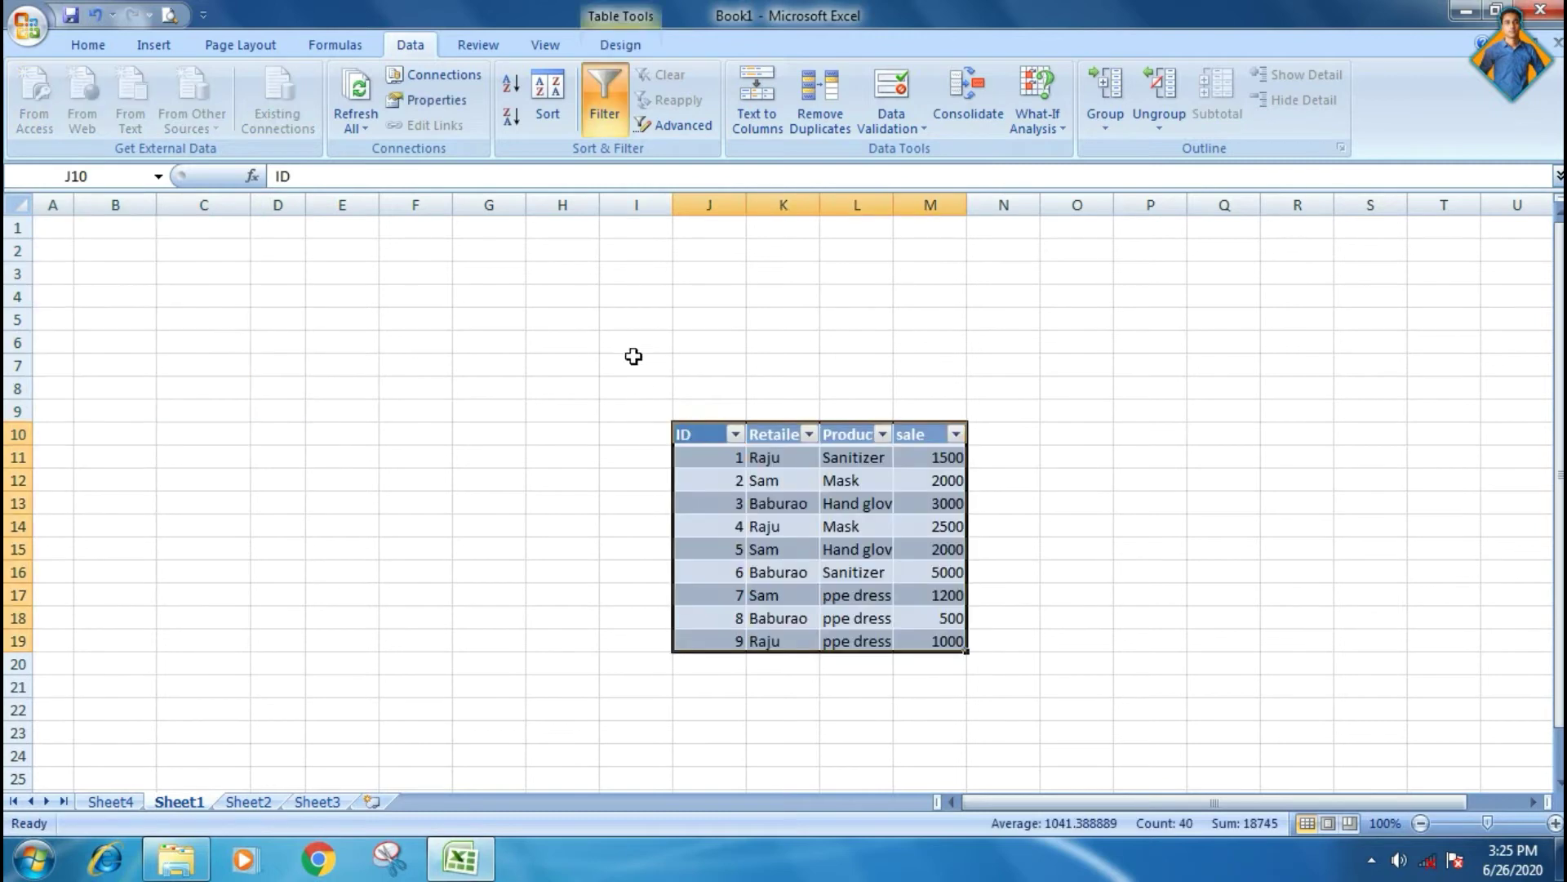
click(626, 340)
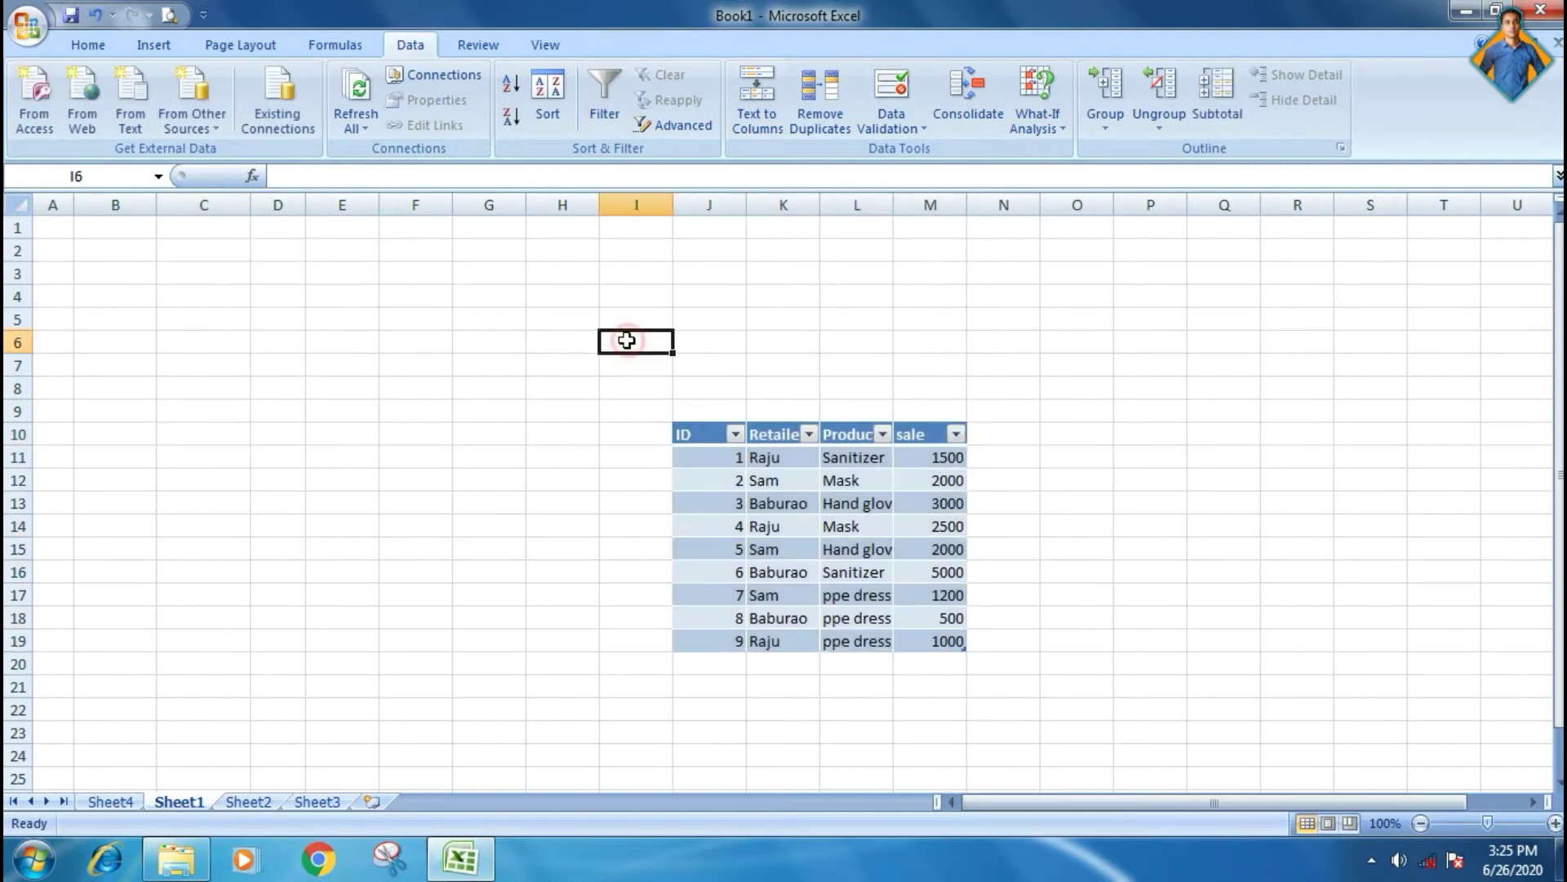
click(707, 433)
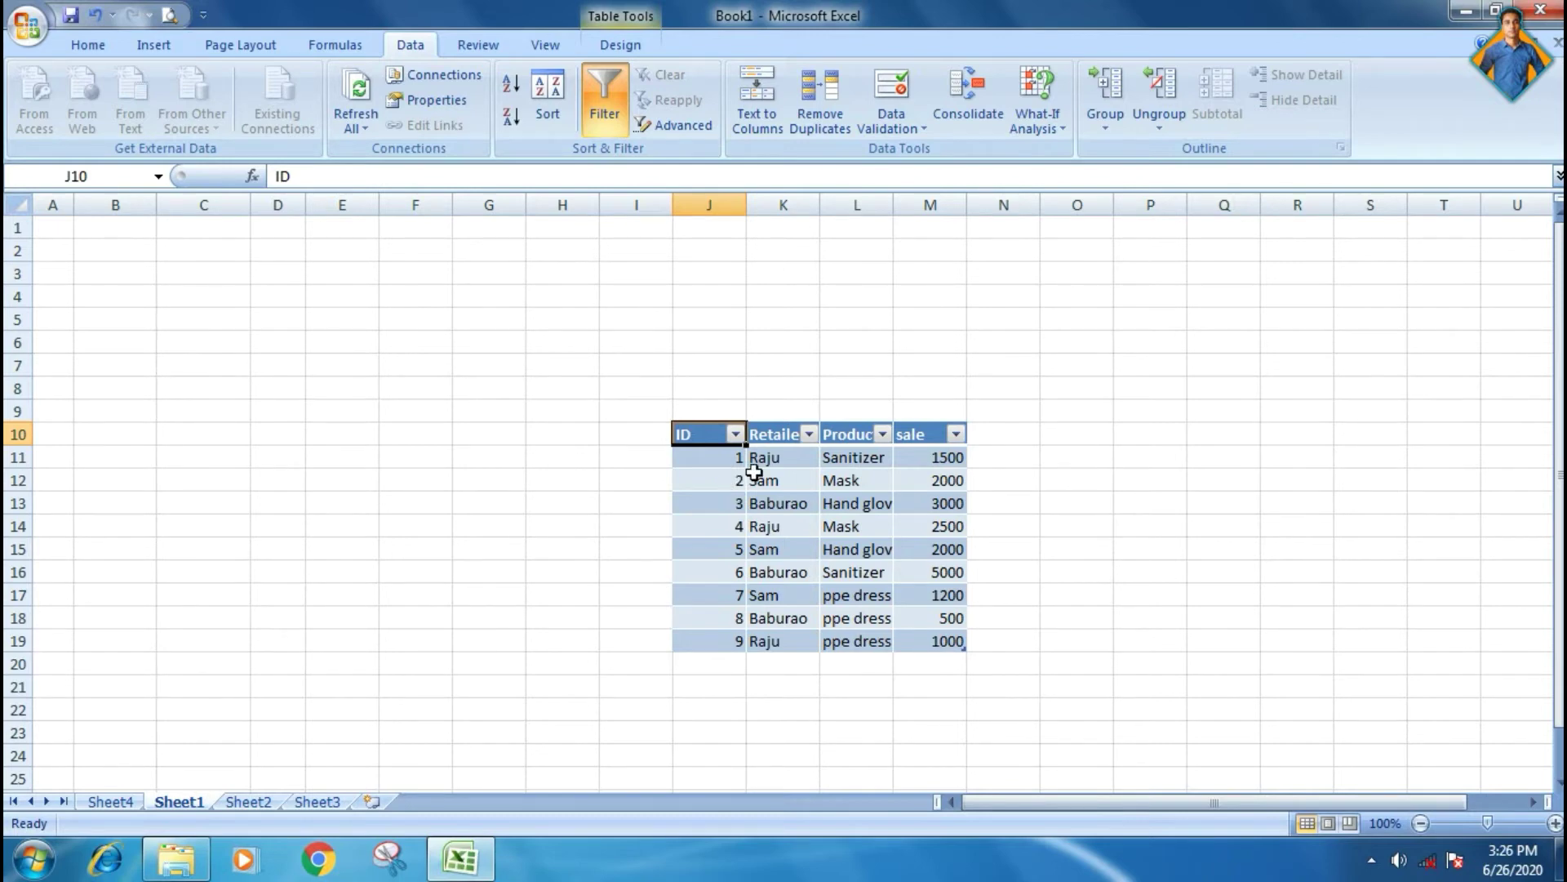
Sort the Retailer data A to Z, then Z to A, and bring up the Sort dialog
mouse_move(759, 456)
mouse_down()
mouse_move(903, 588)
mouse_move(911, 640)
mouse_up()
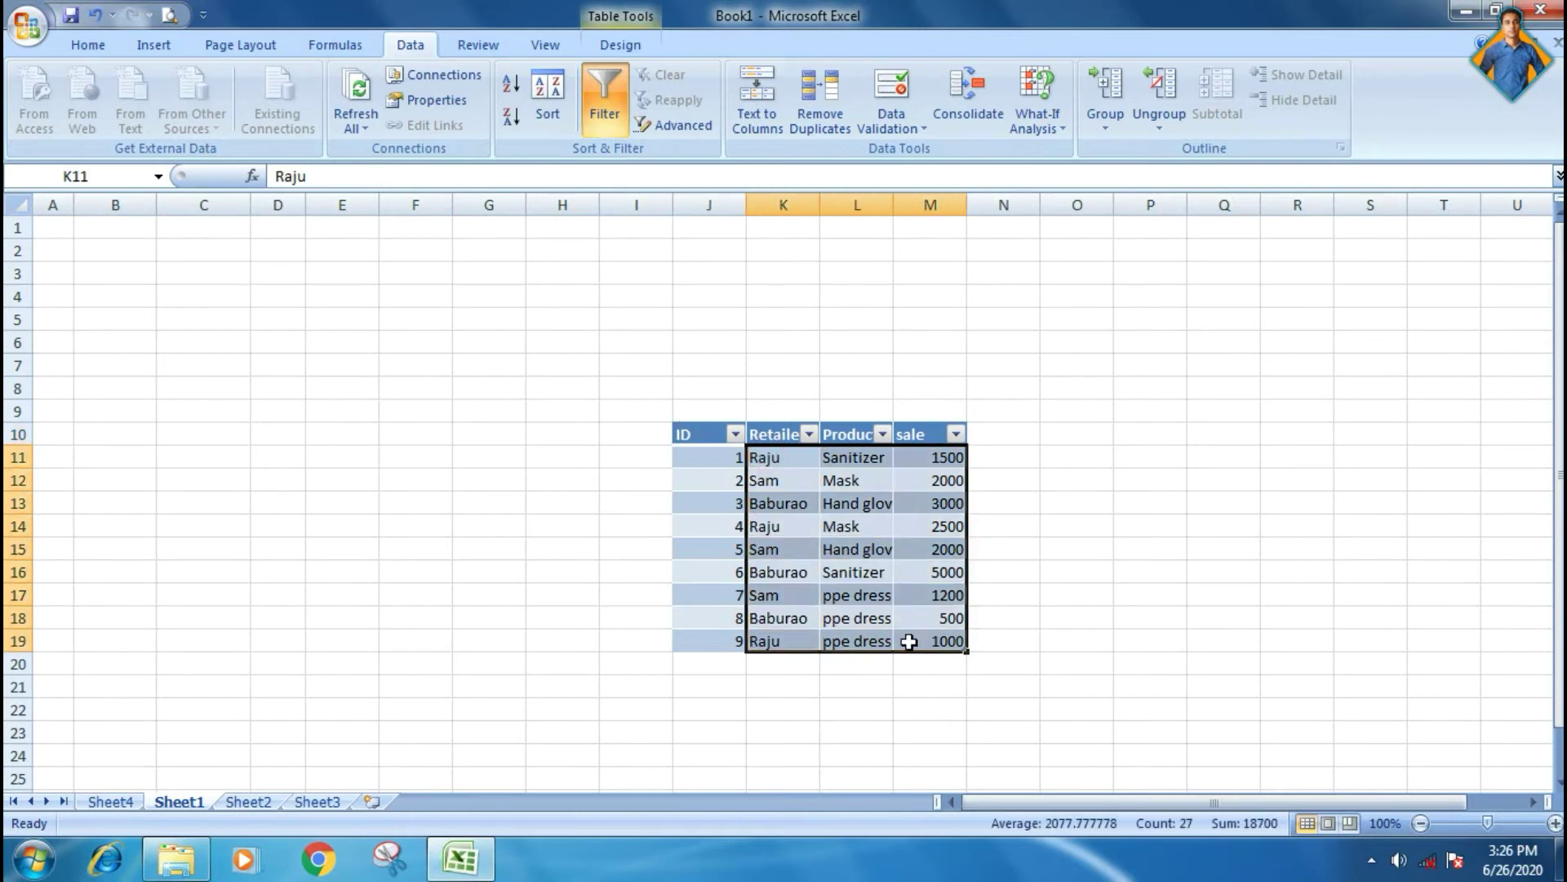
click(510, 89)
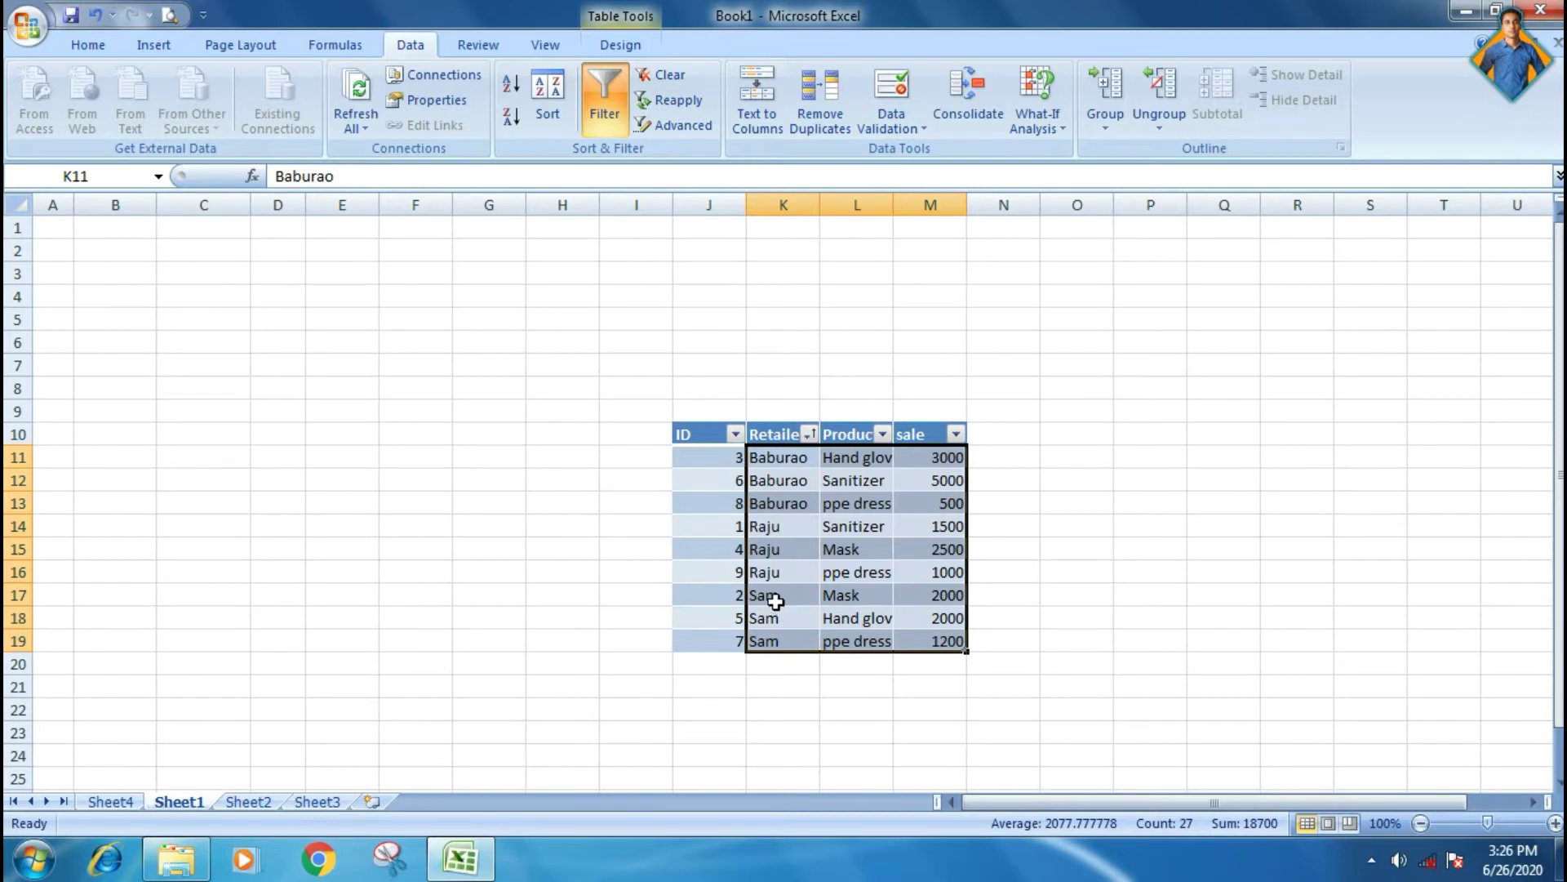
click(508, 122)
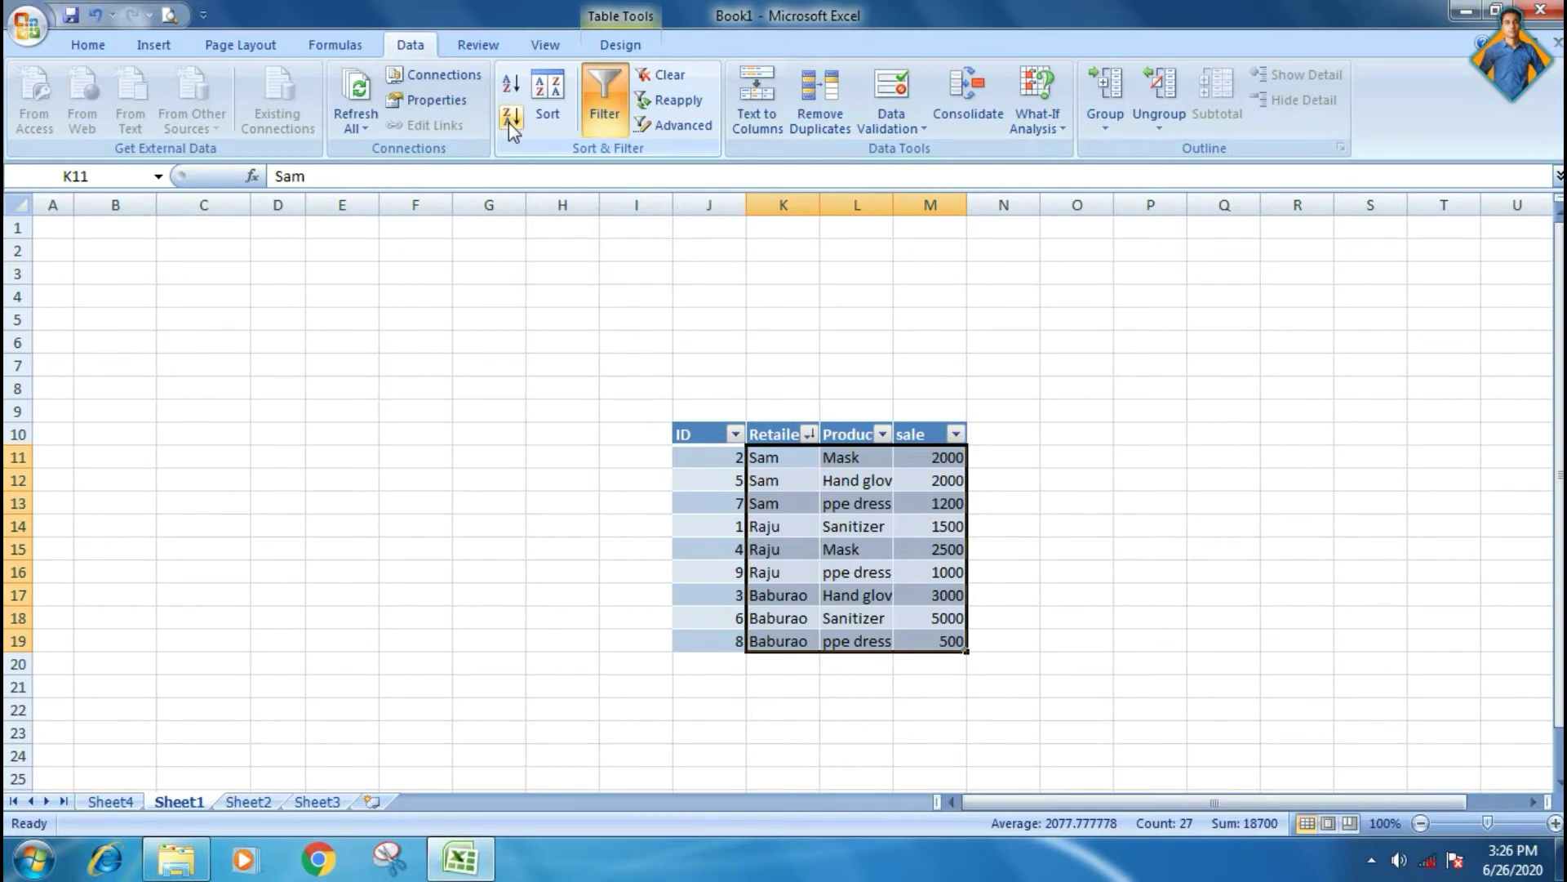
click(551, 116)
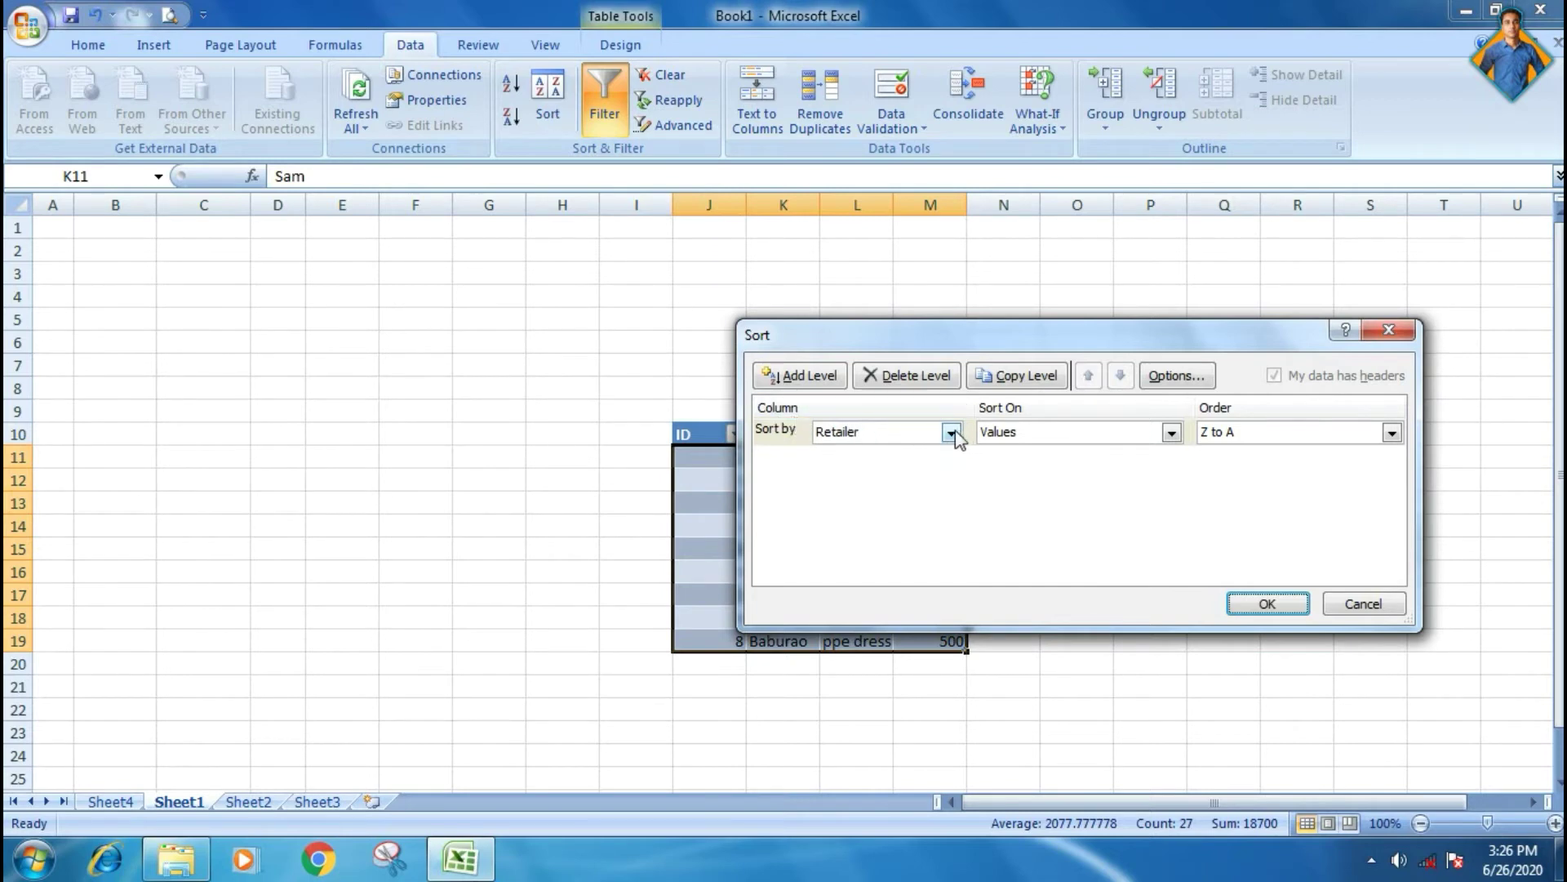
Review the Sort dialog's Retailer, Values and Order options, cancel Custom Lists, and close without re-sorting
mouse_move(977, 341)
mouse_down()
mouse_move(425, 560)
mouse_move(77, 290)
mouse_up()
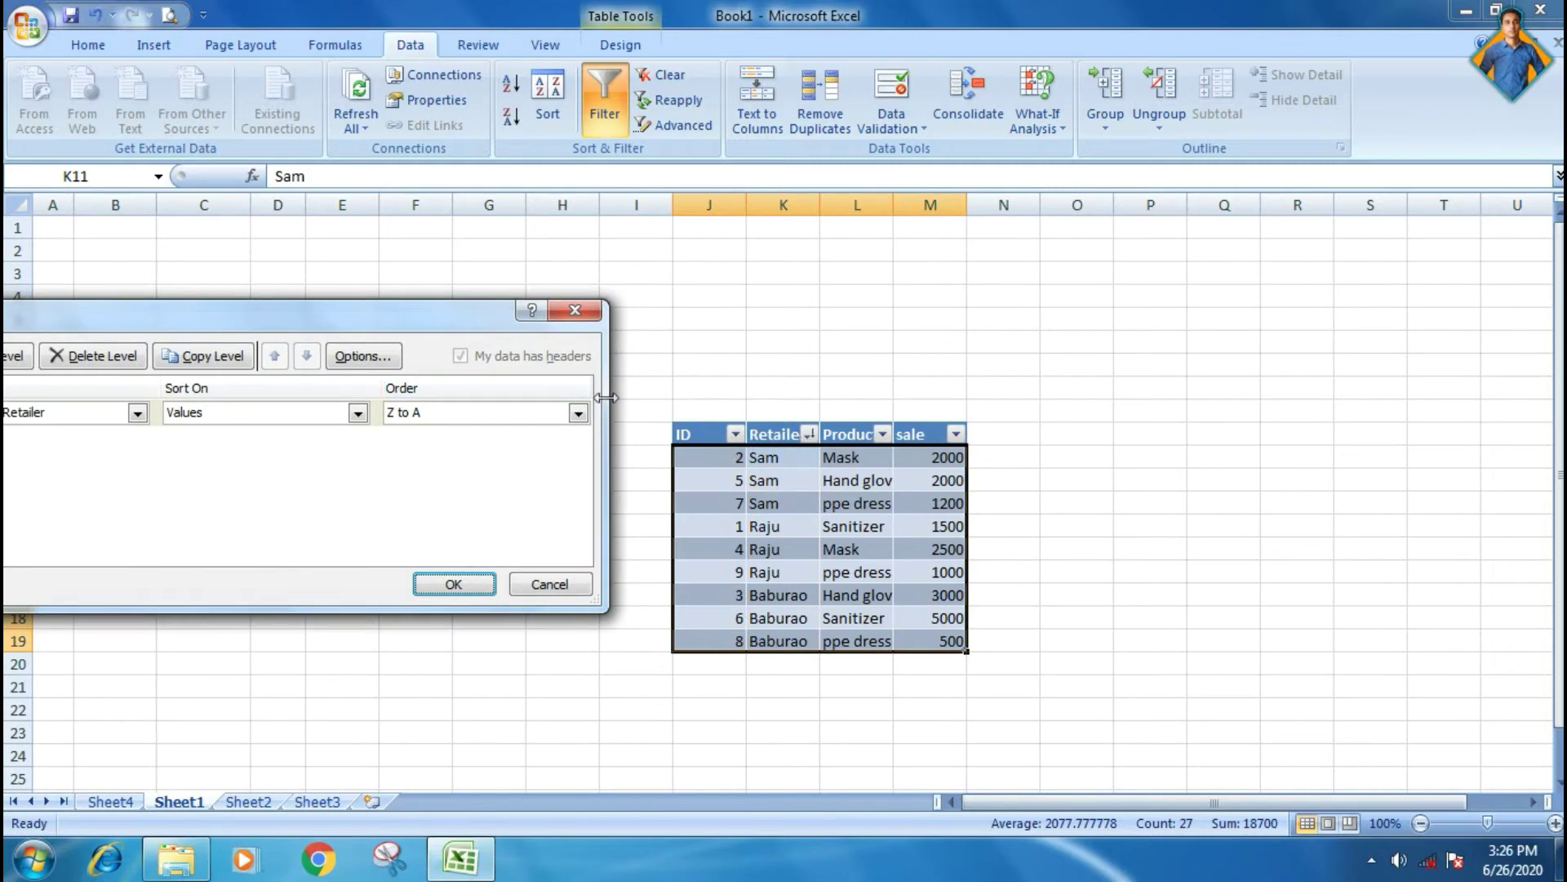
mouse_move(366, 325)
mouse_down()
mouse_move(525, 217)
mouse_move(508, 193)
mouse_up()
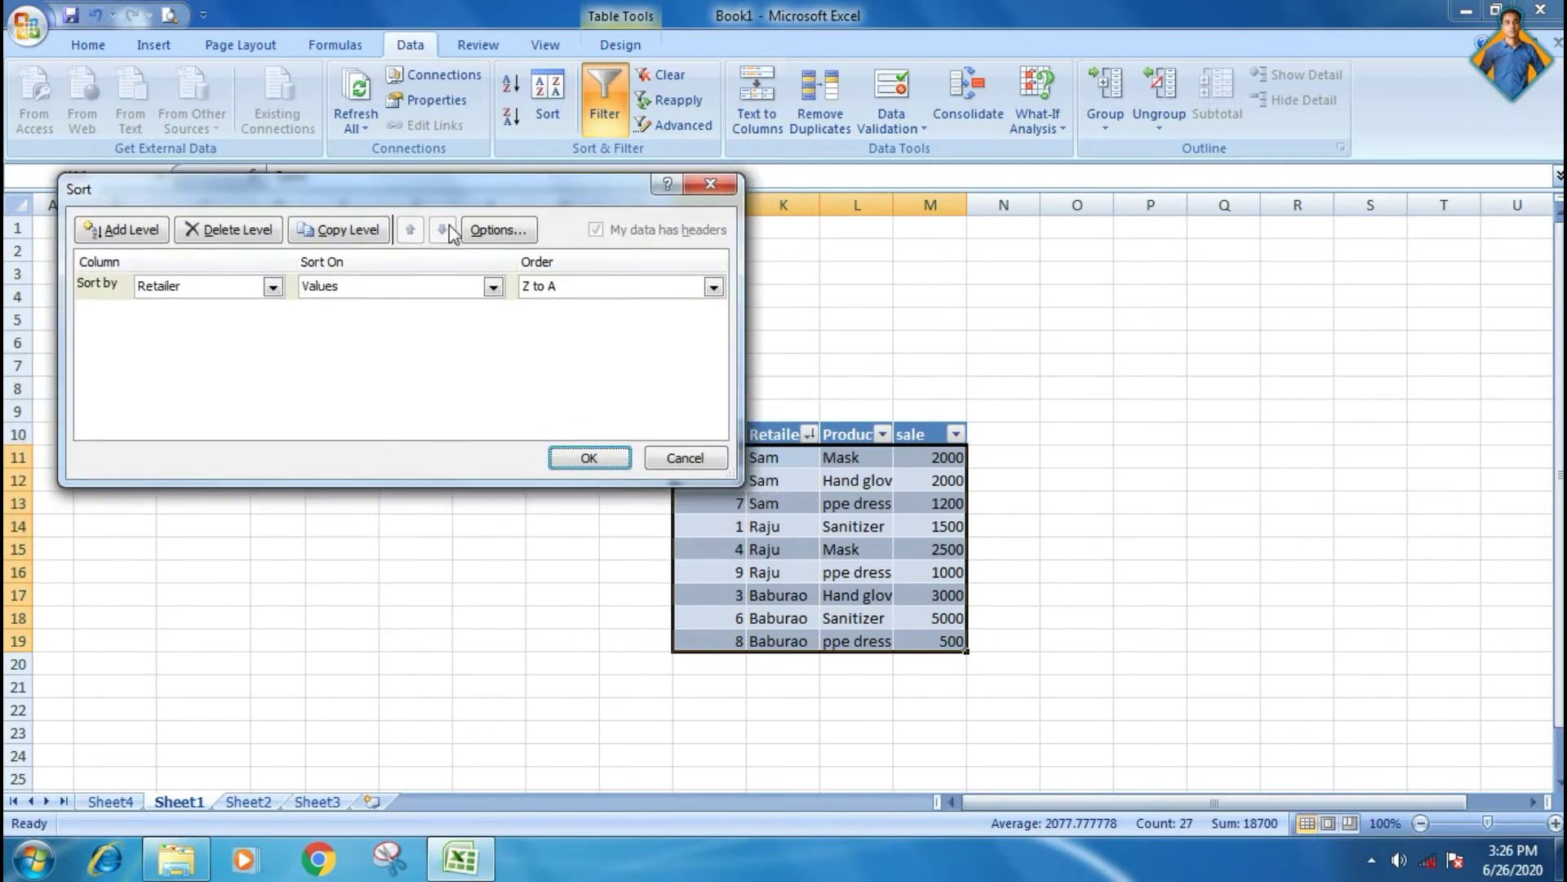
click(272, 287)
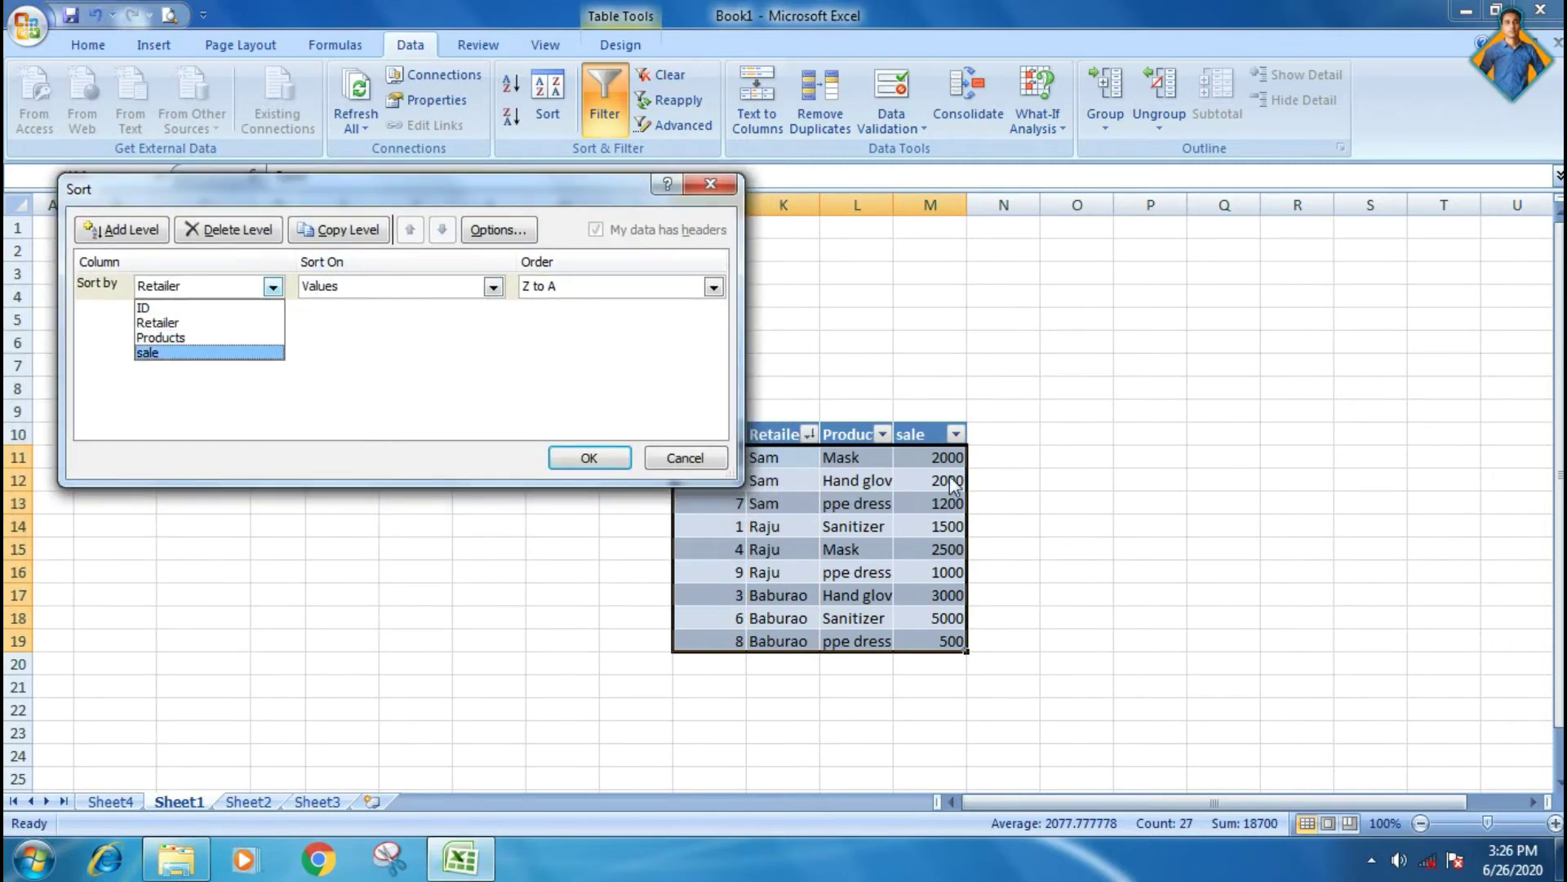
click(273, 287)
click(493, 287)
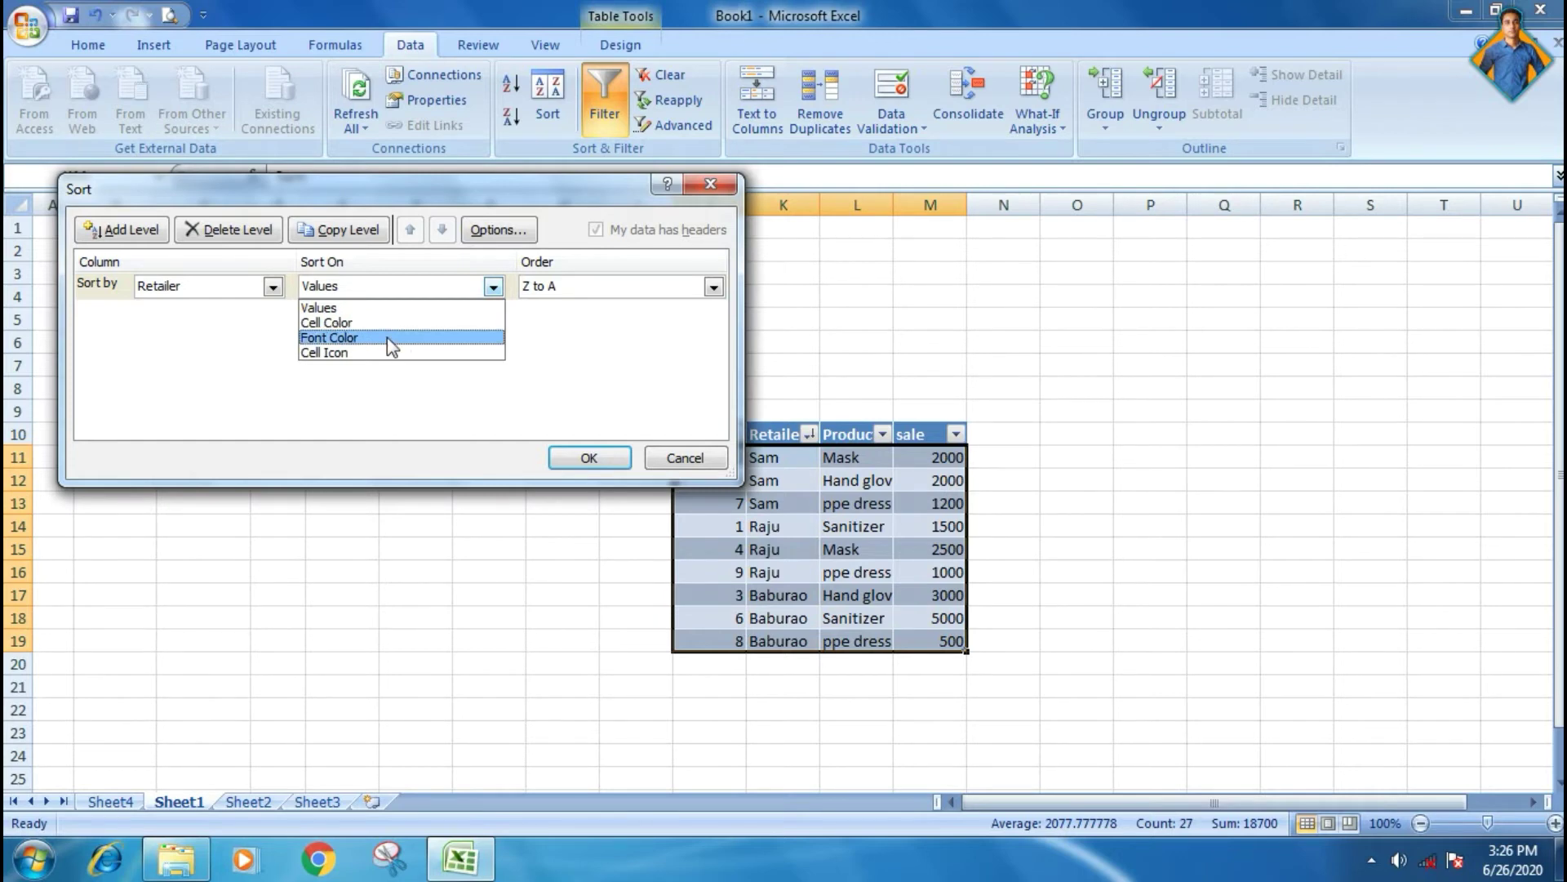
click(585, 335)
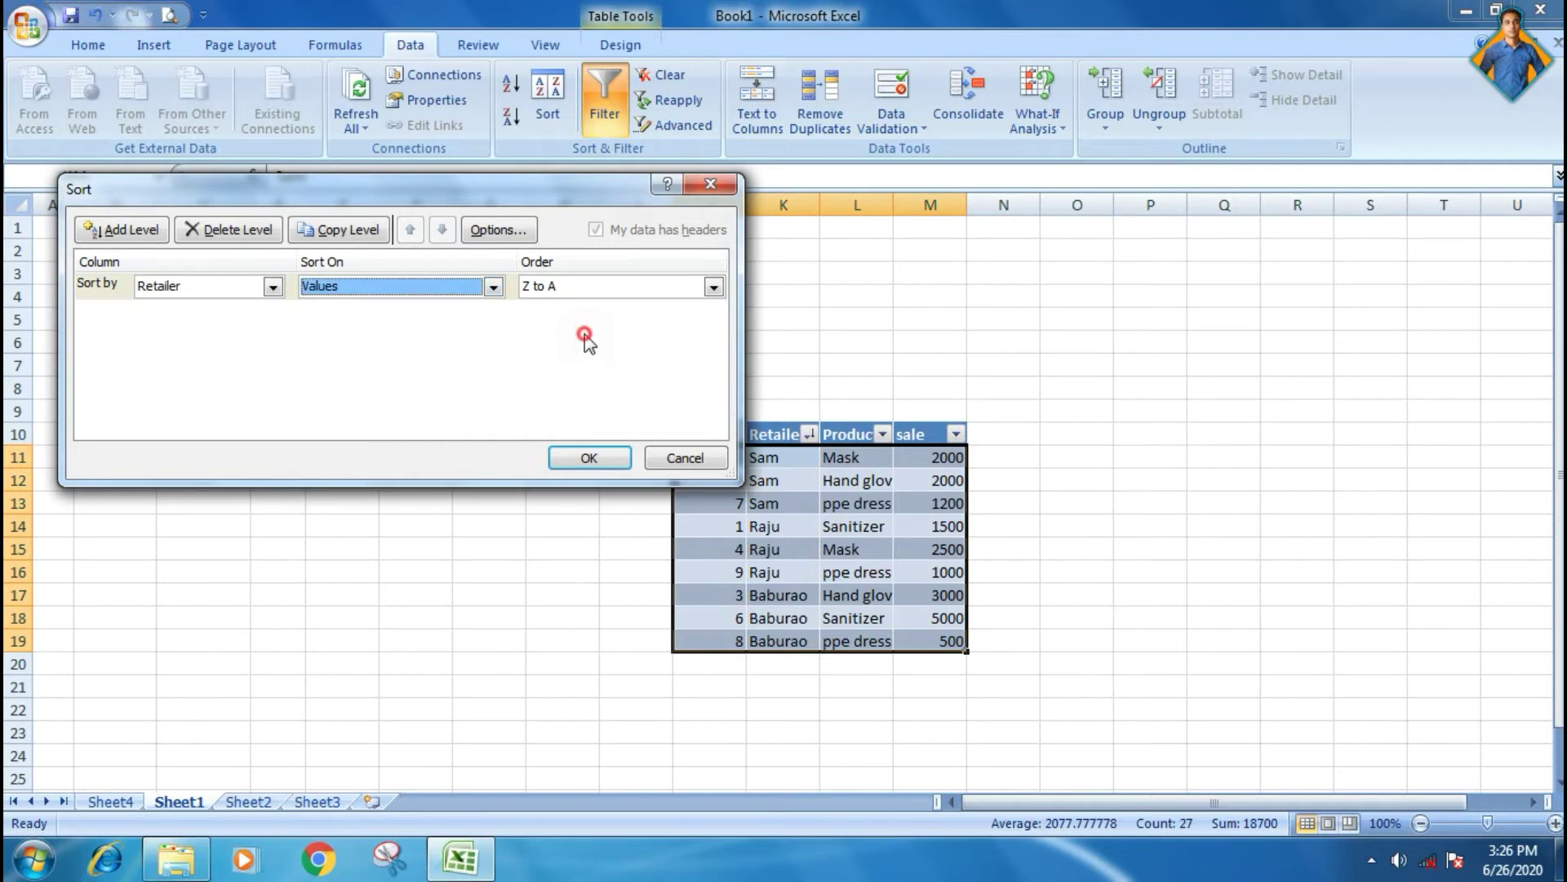
click(714, 287)
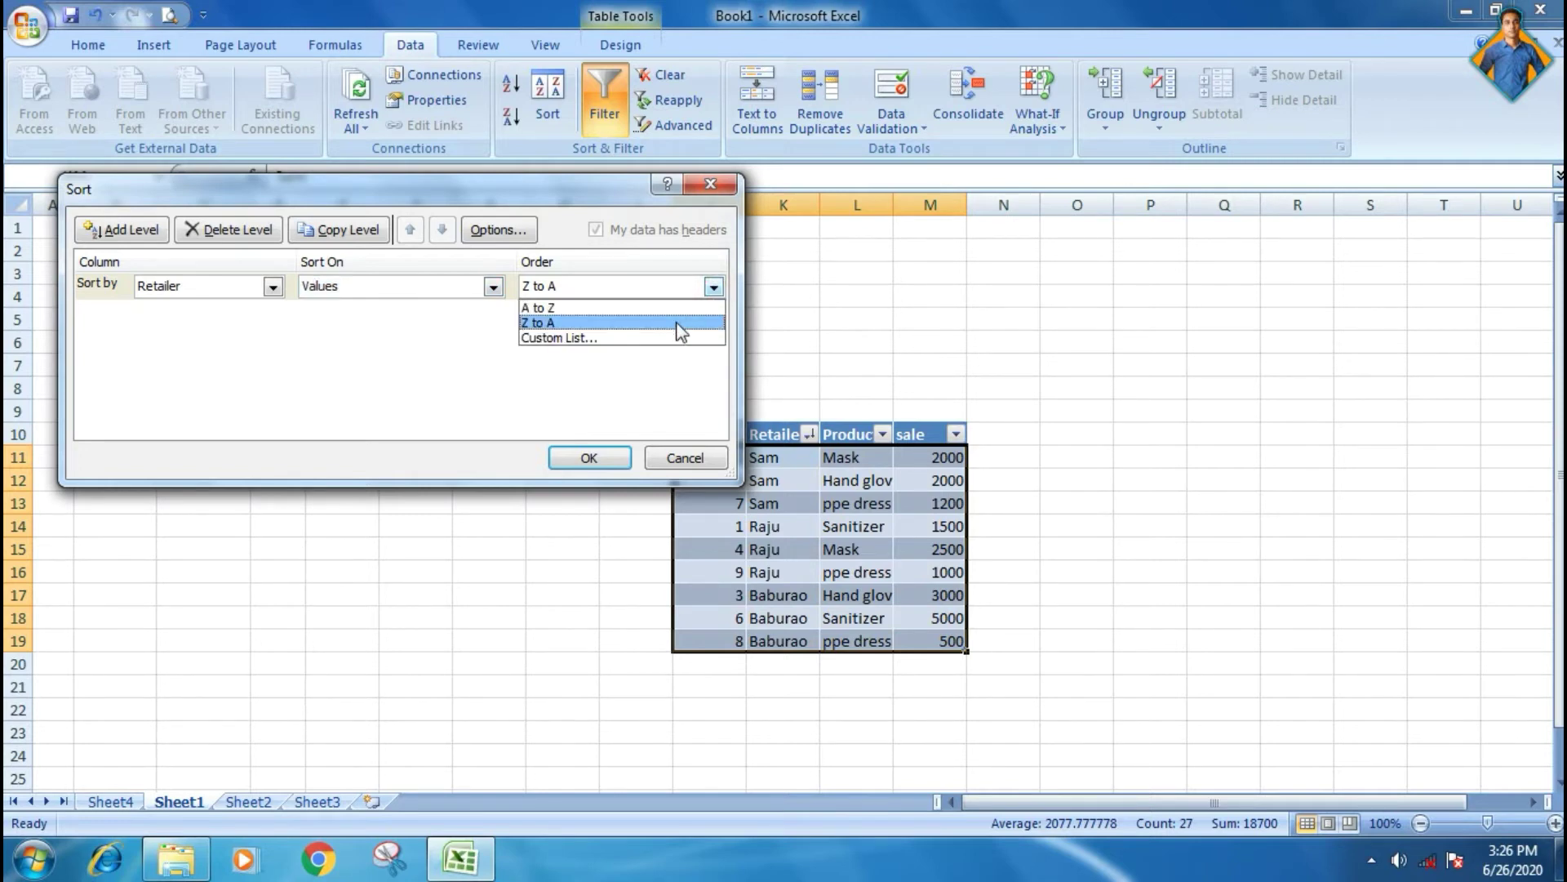
click(623, 337)
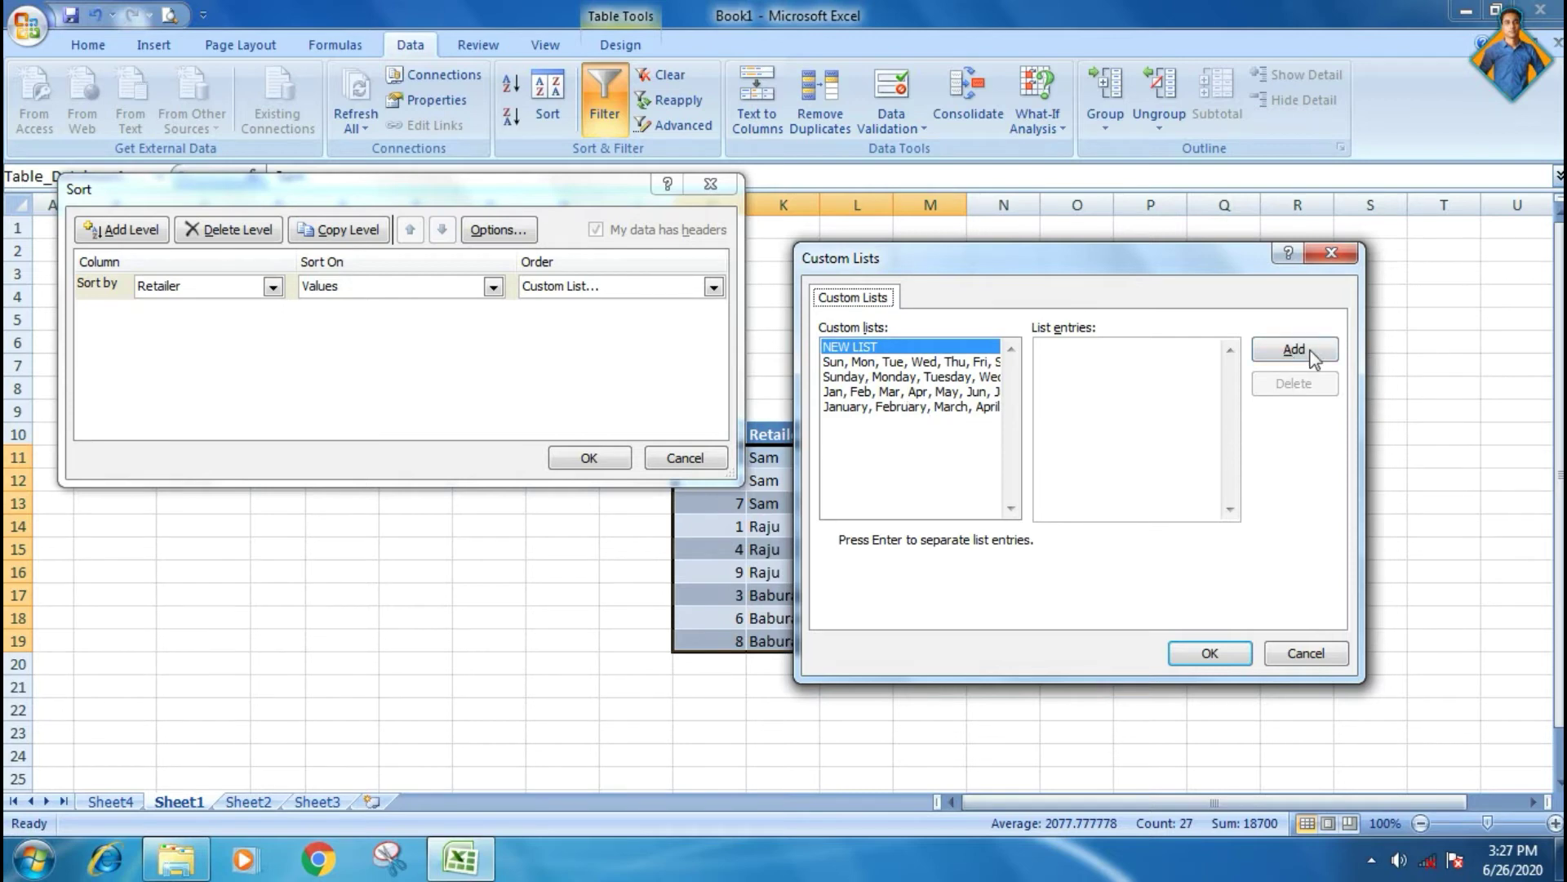
click(1329, 250)
click(725, 182)
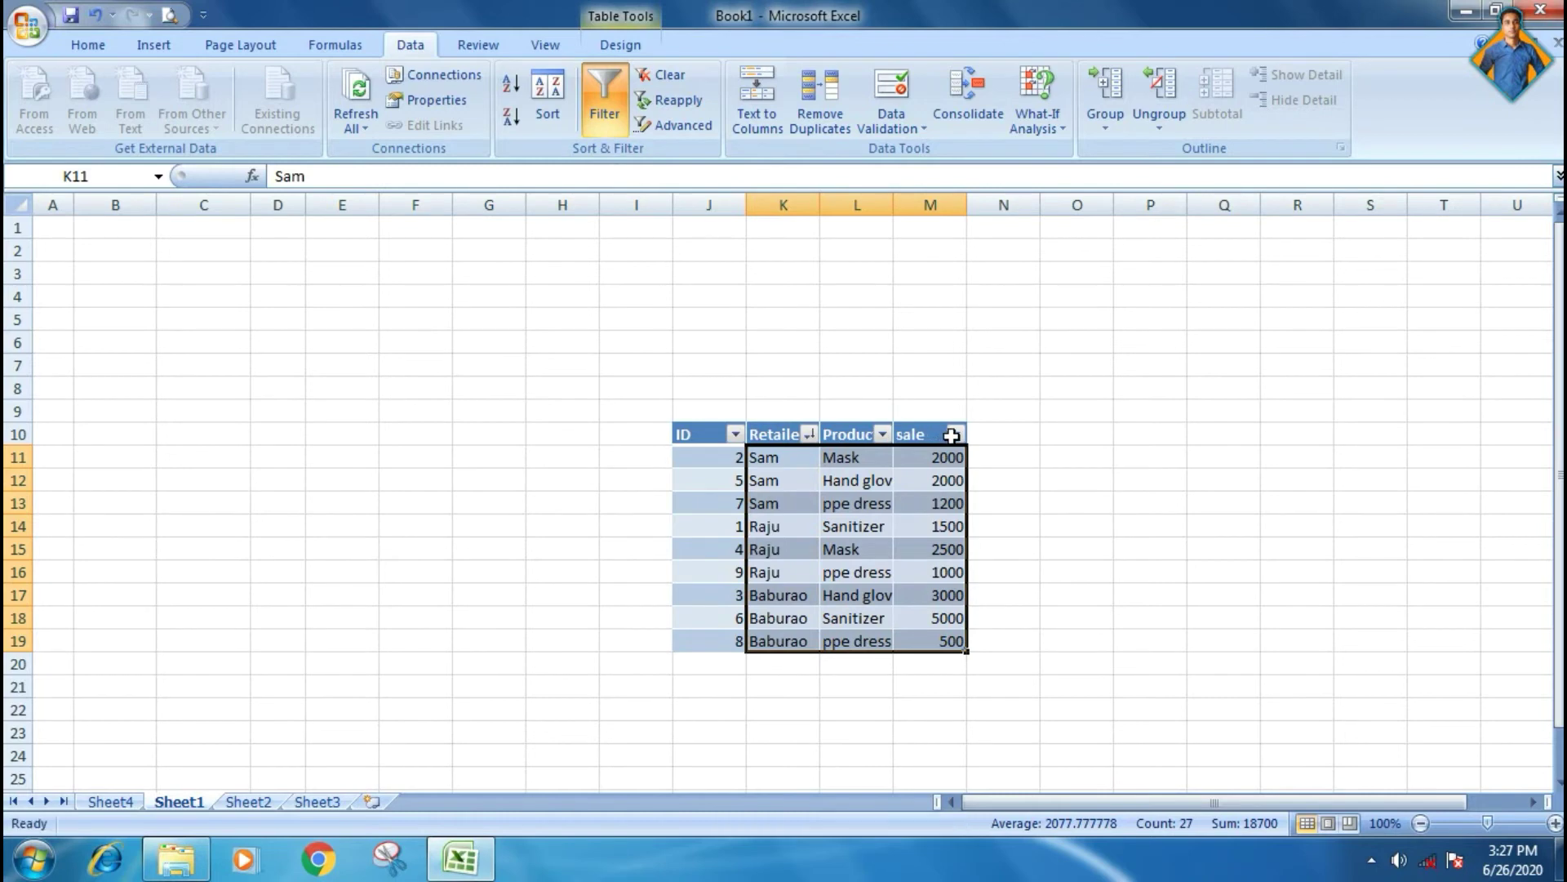
Toggle the table filters off and on, then filter Retailer to show only Sam
click(604, 102)
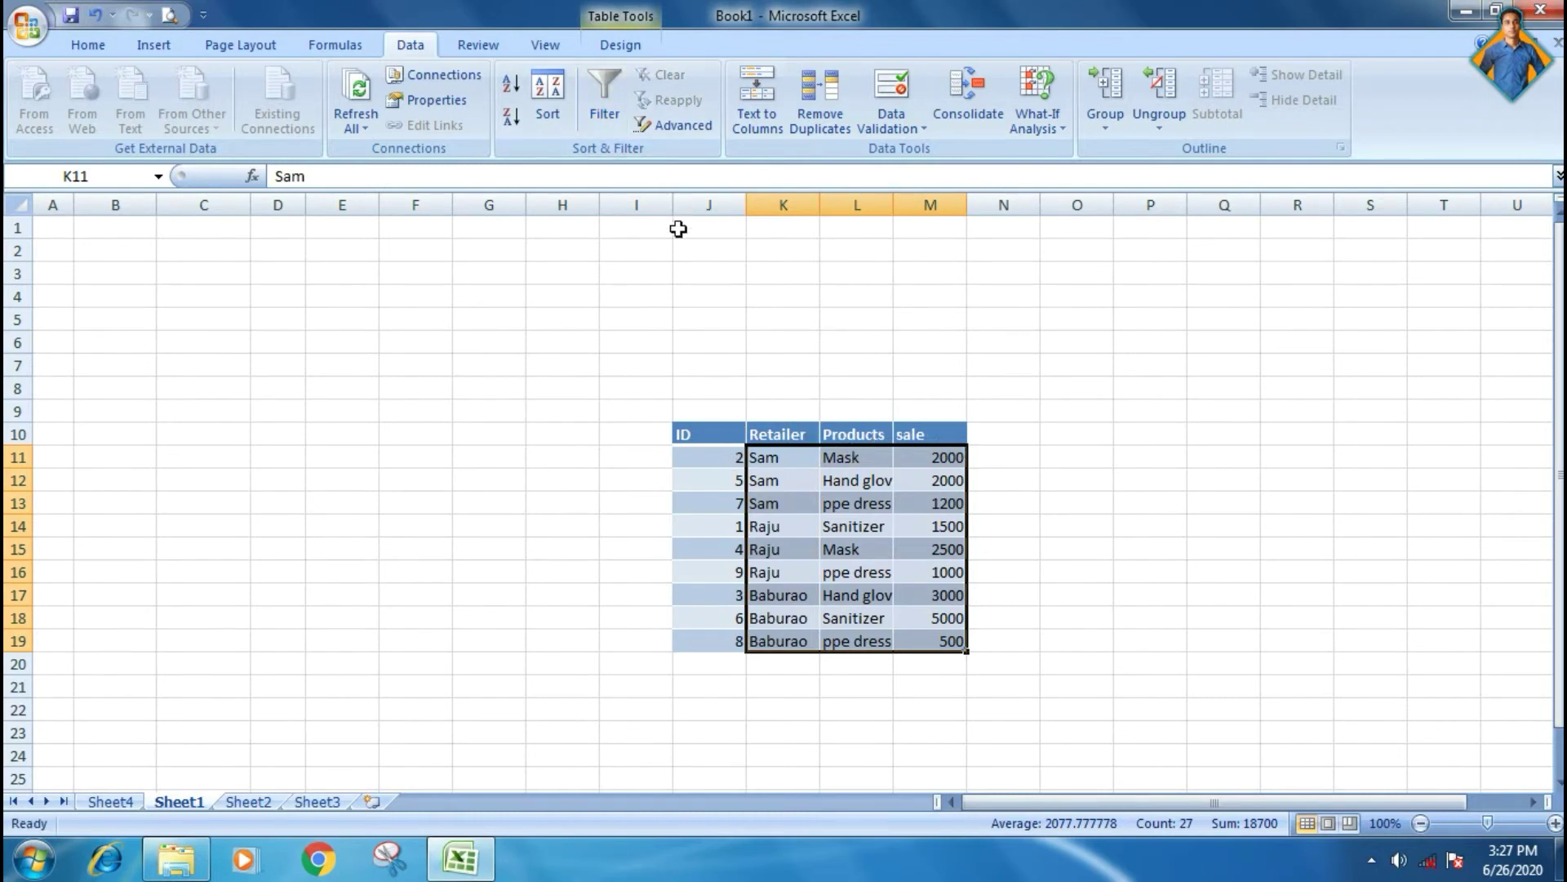
click(604, 102)
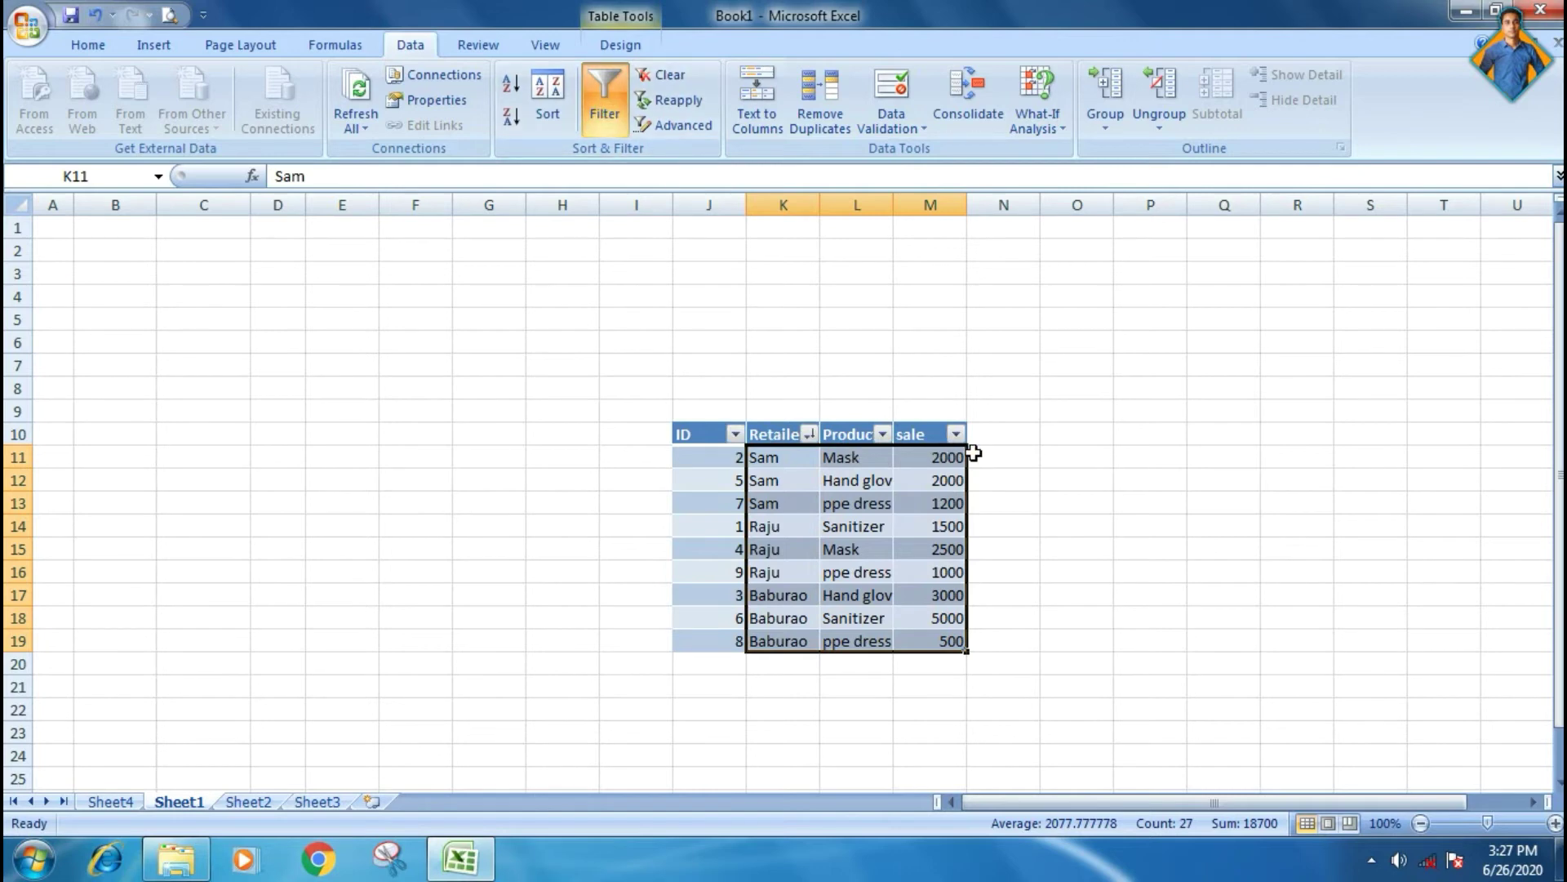
click(735, 434)
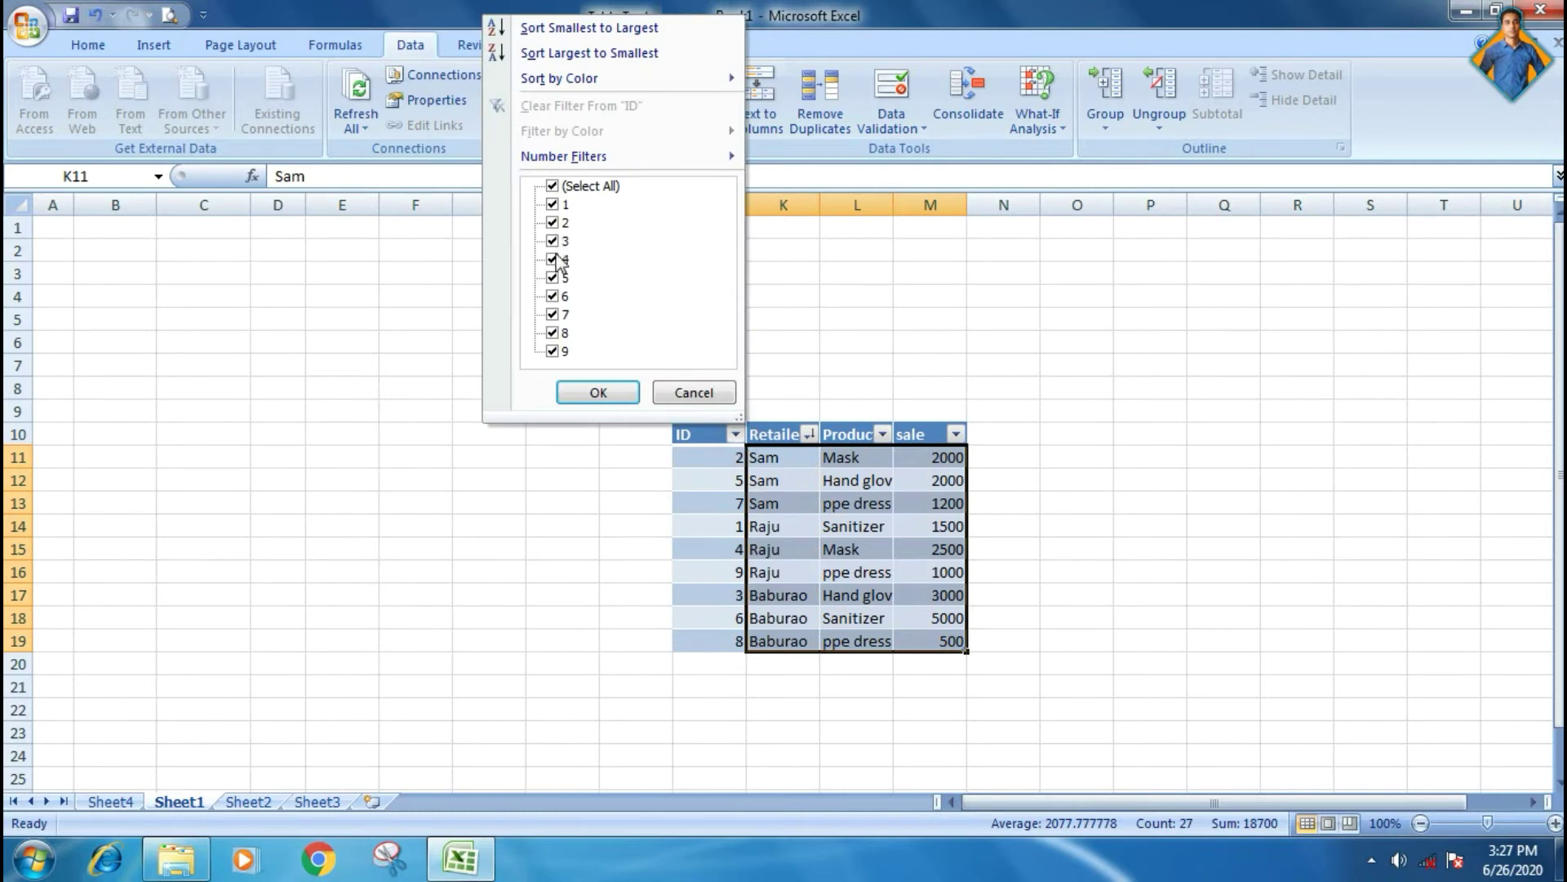
click(687, 392)
click(808, 435)
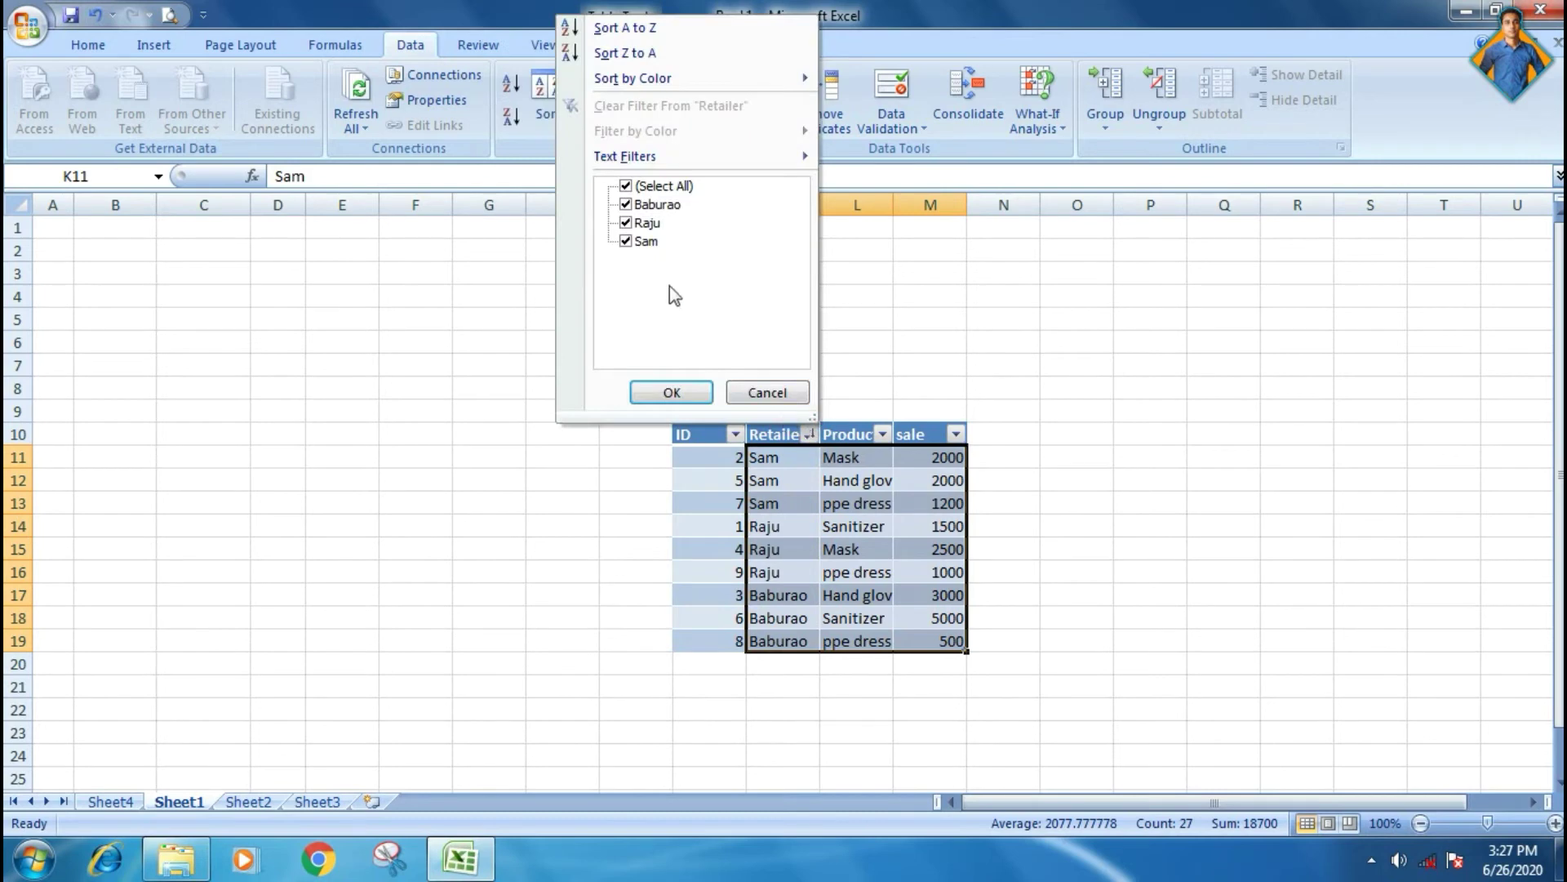
click(626, 204)
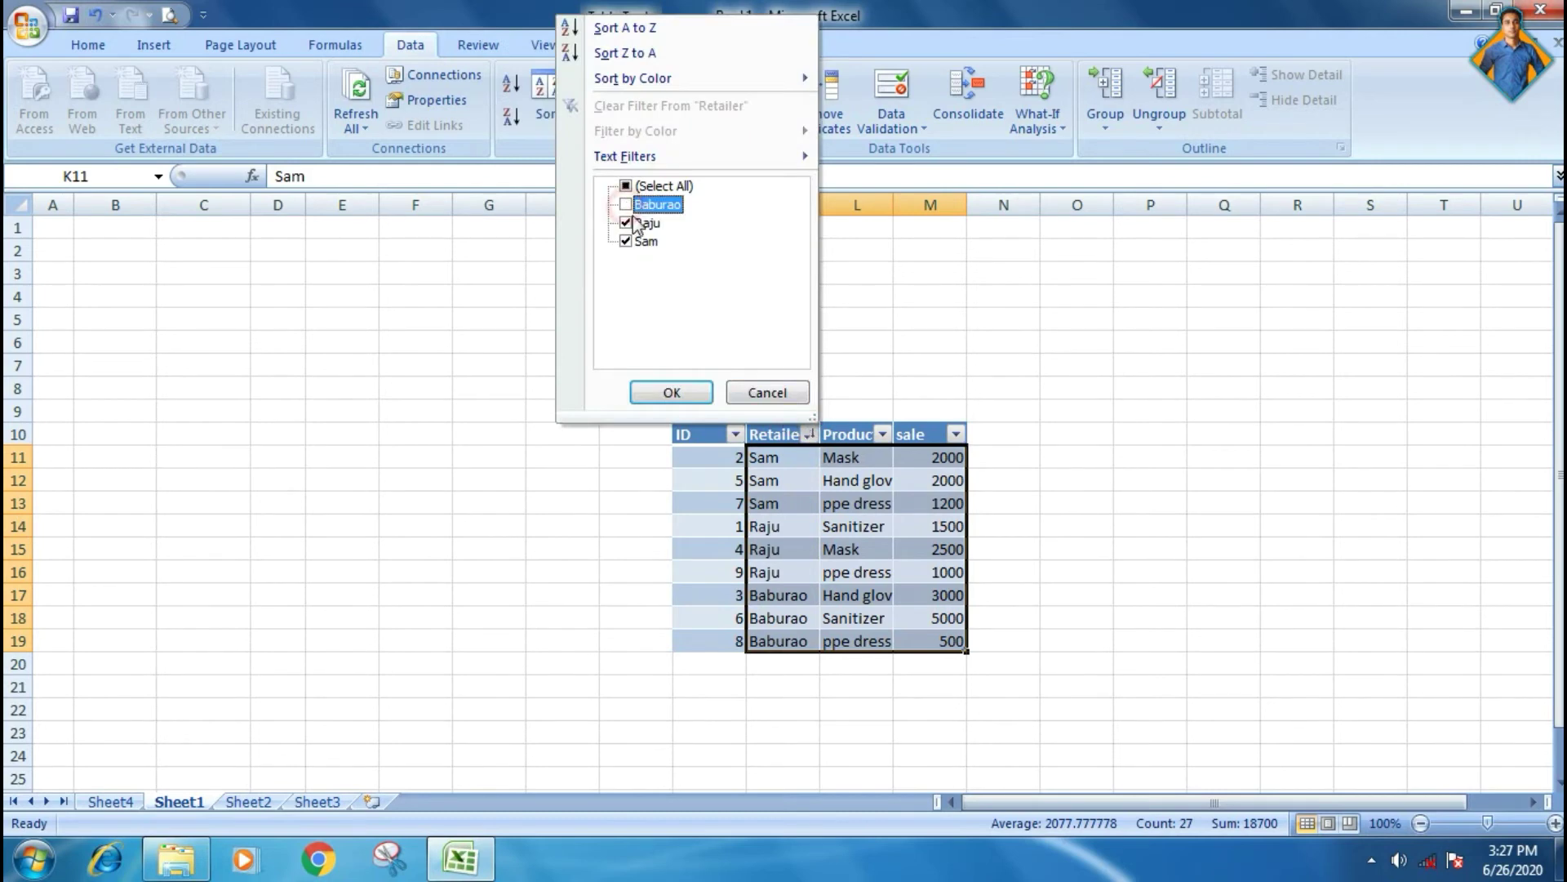
click(629, 221)
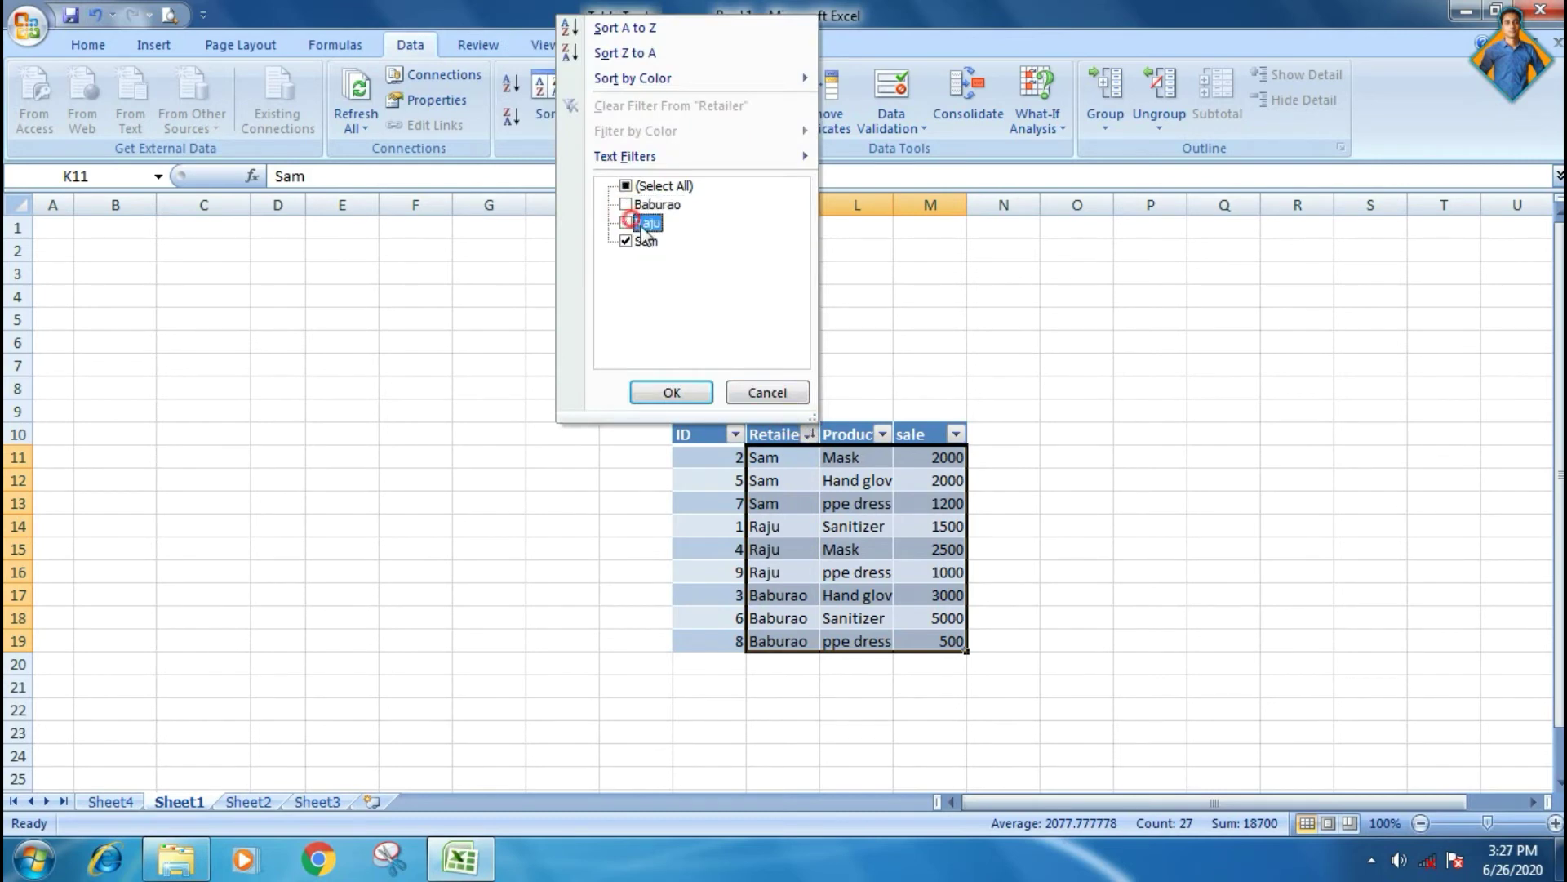
click(702, 393)
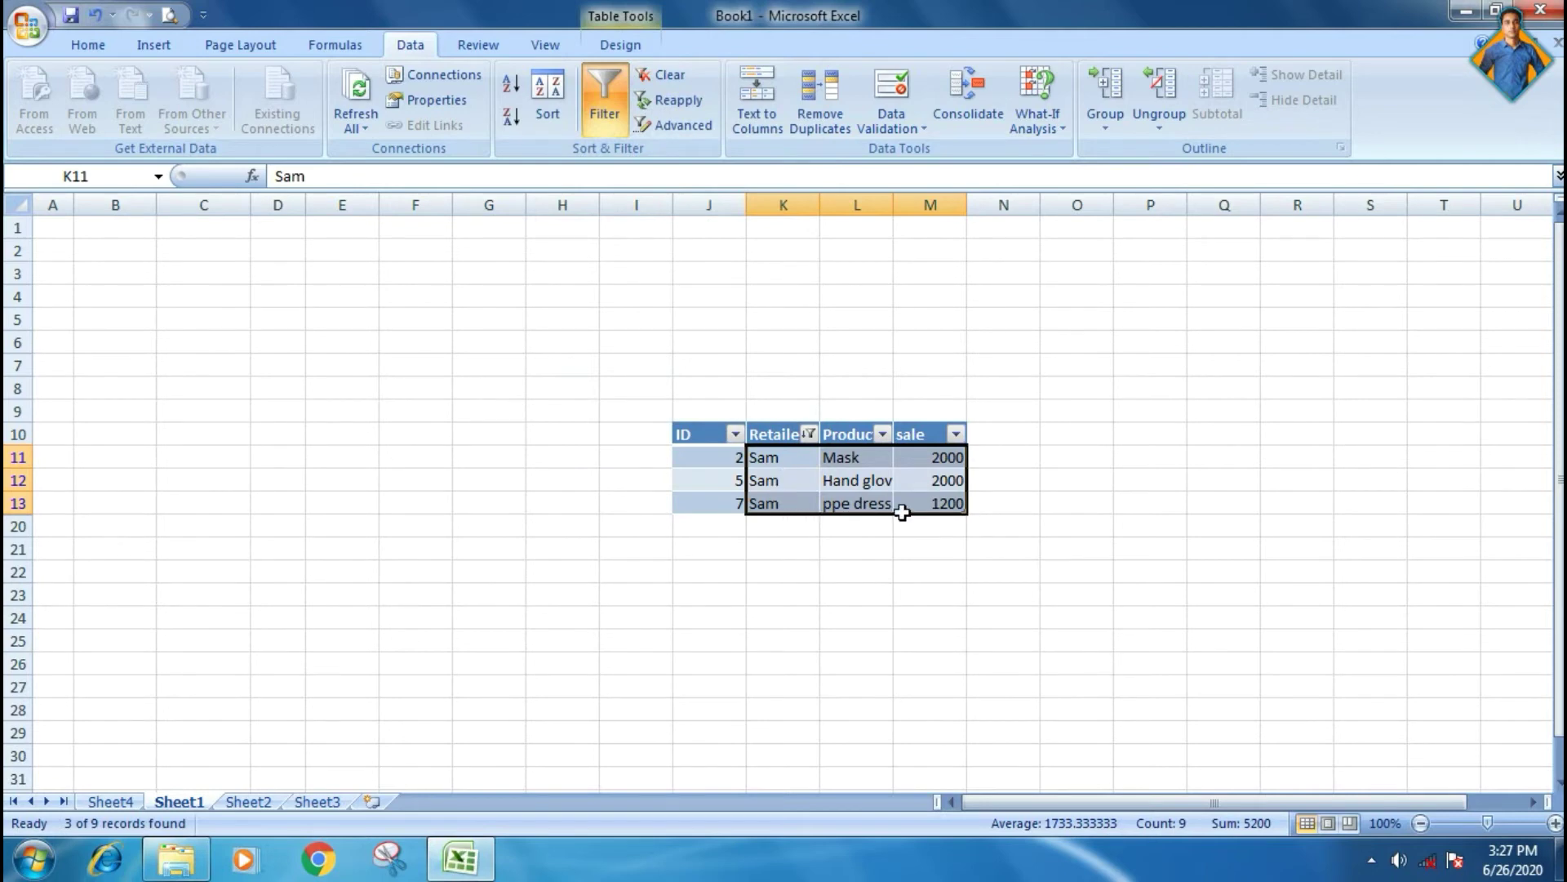
Show all retailers again, then Clear and Reapply the table's filter and sort
click(810, 434)
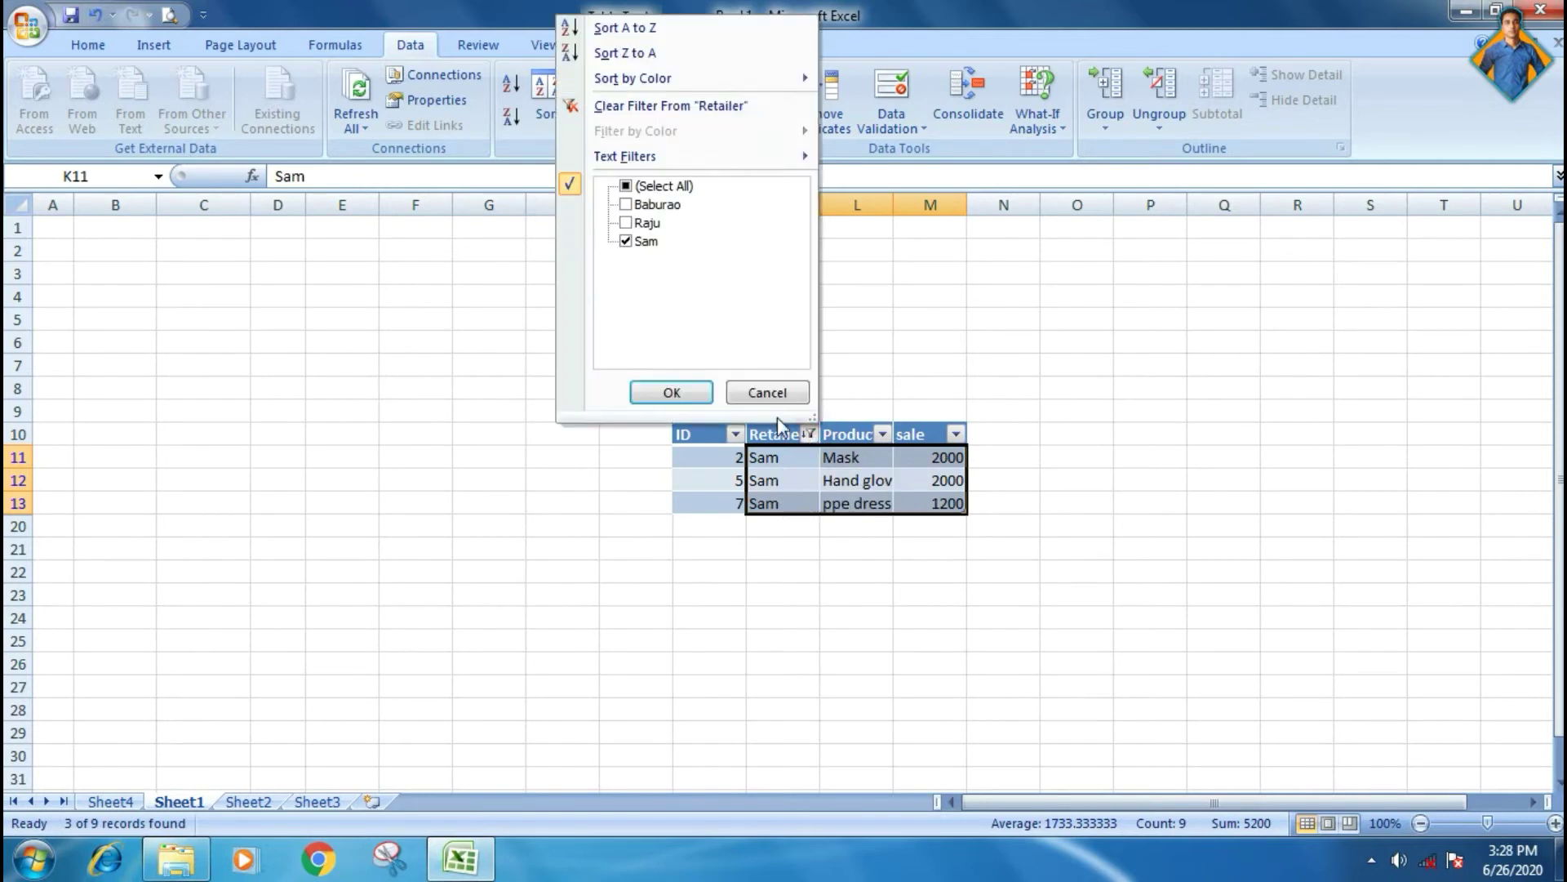
click(626, 187)
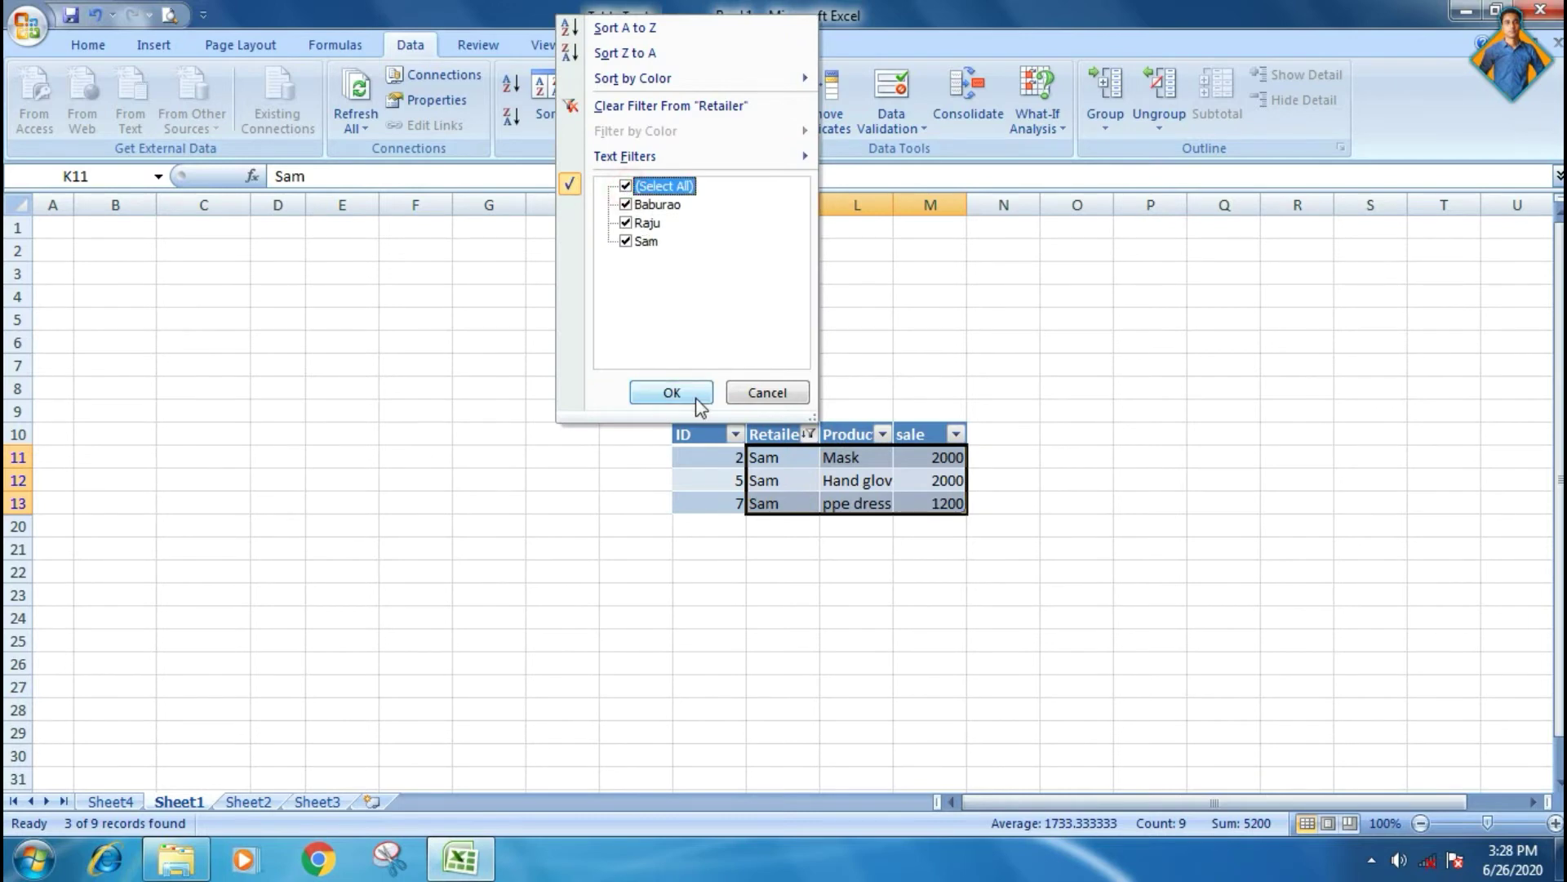
click(671, 392)
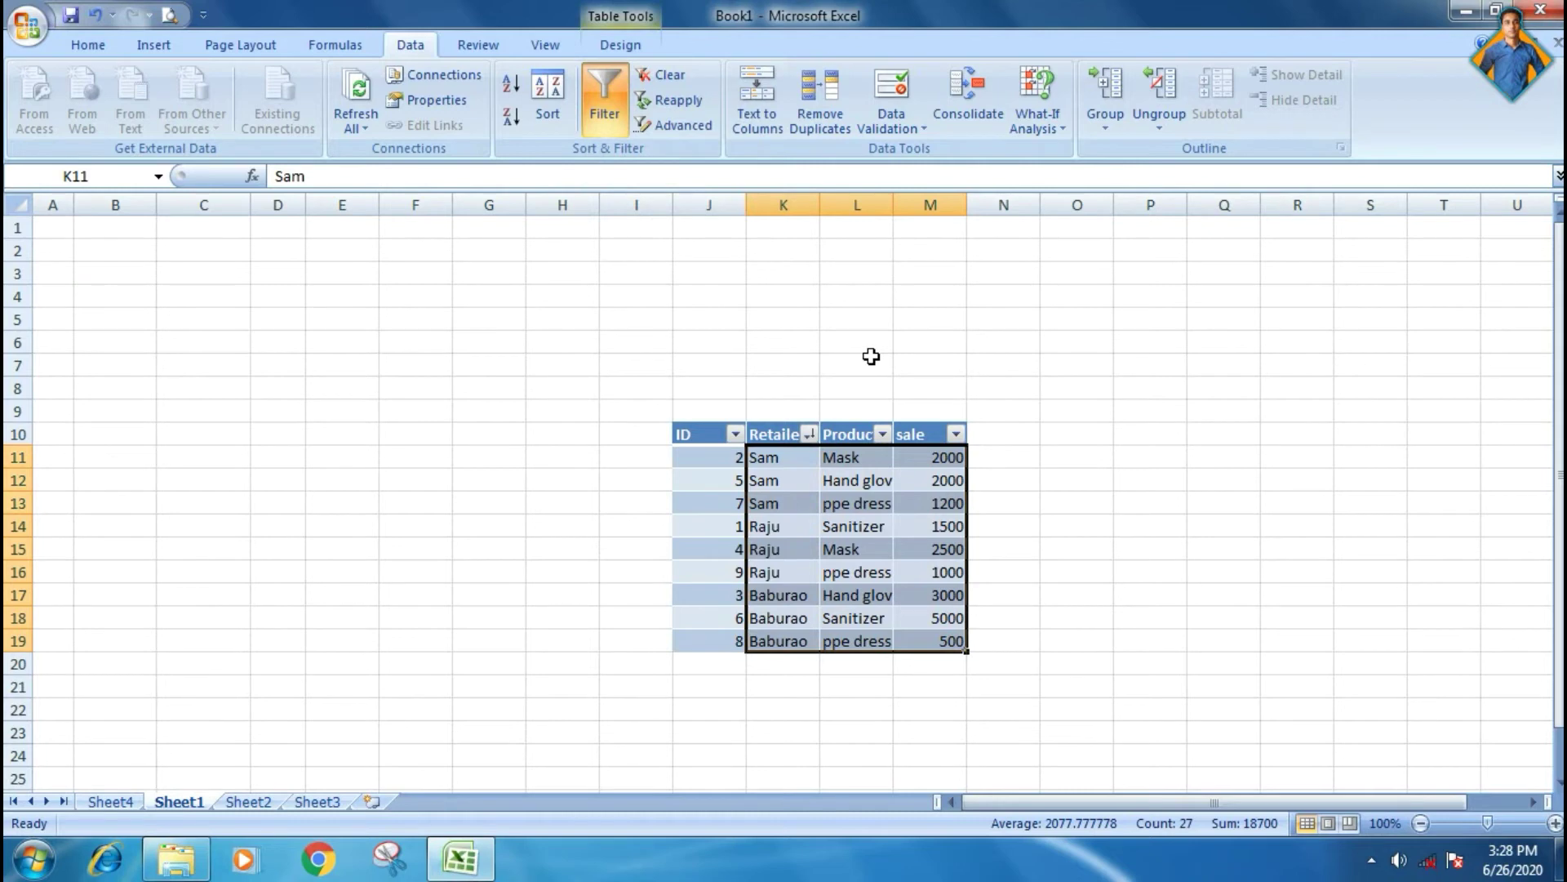
click(657, 78)
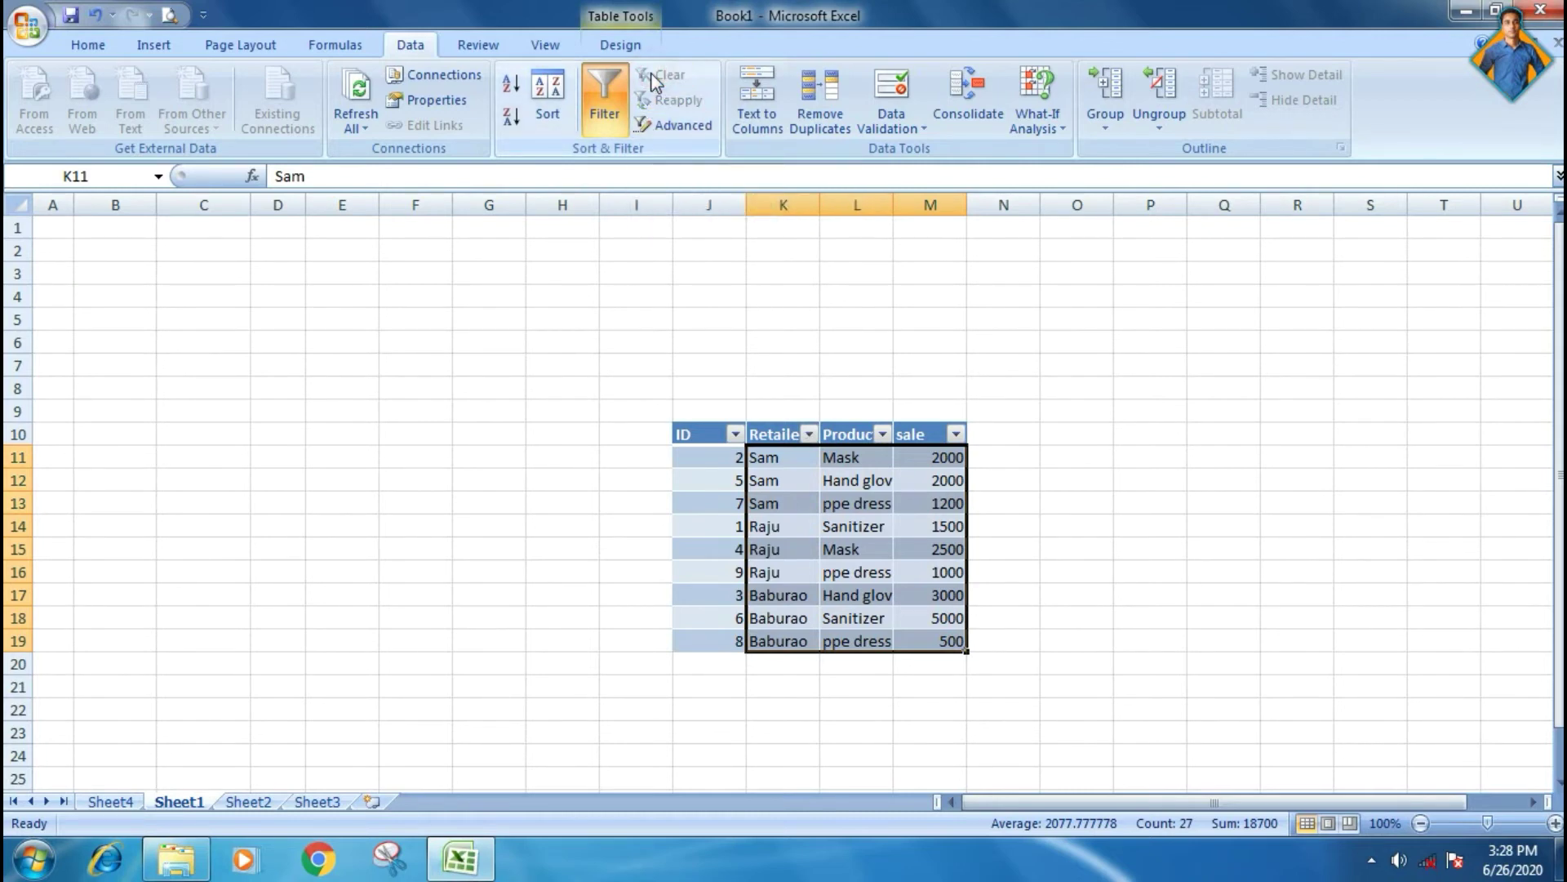
click(809, 434)
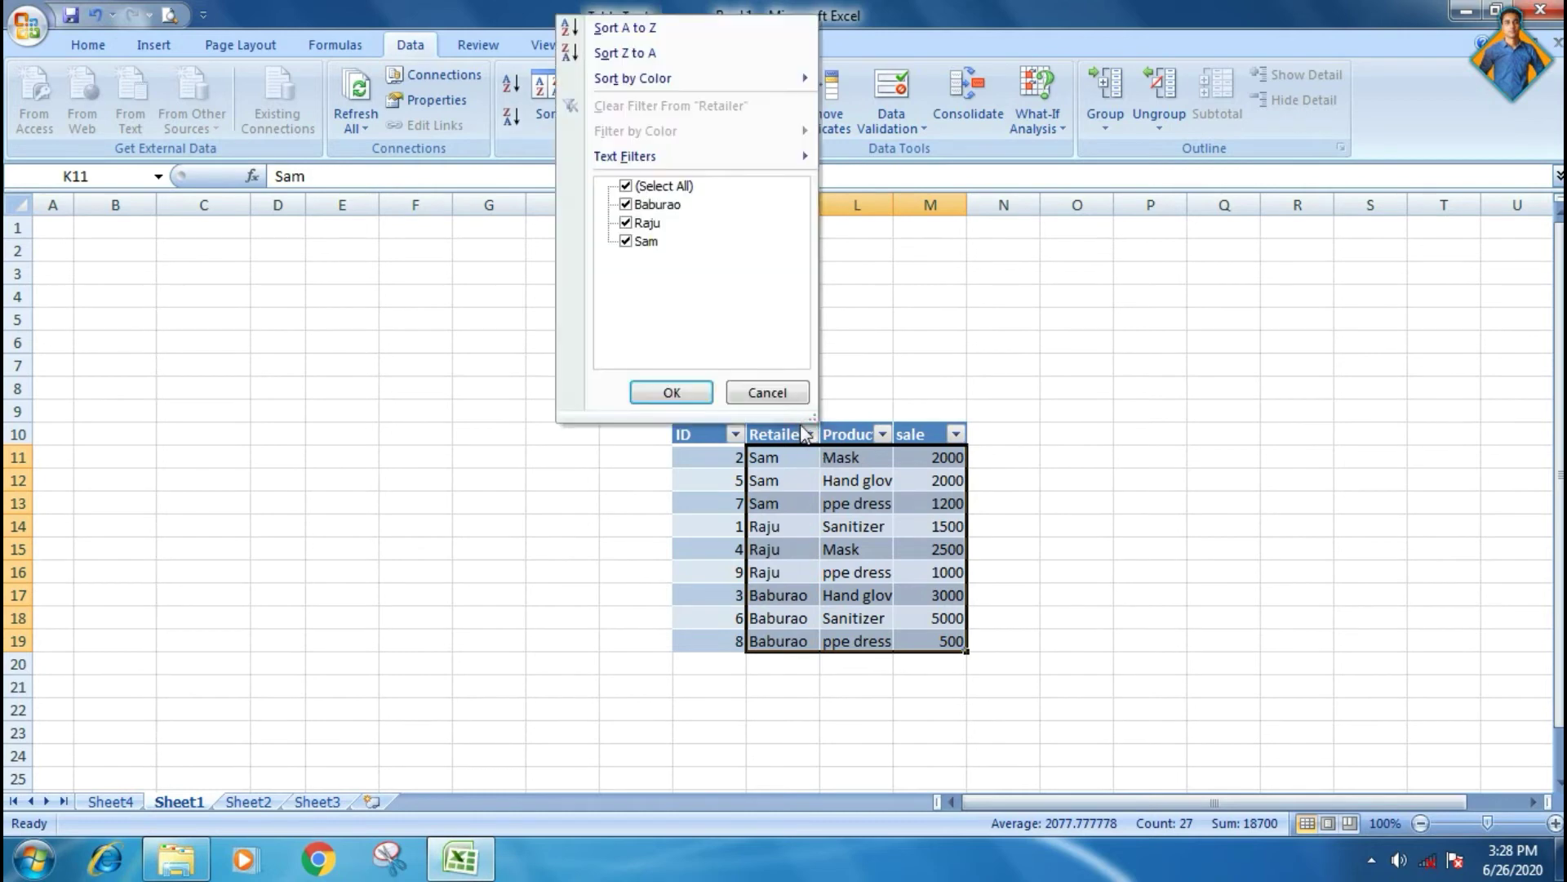
click(915, 367)
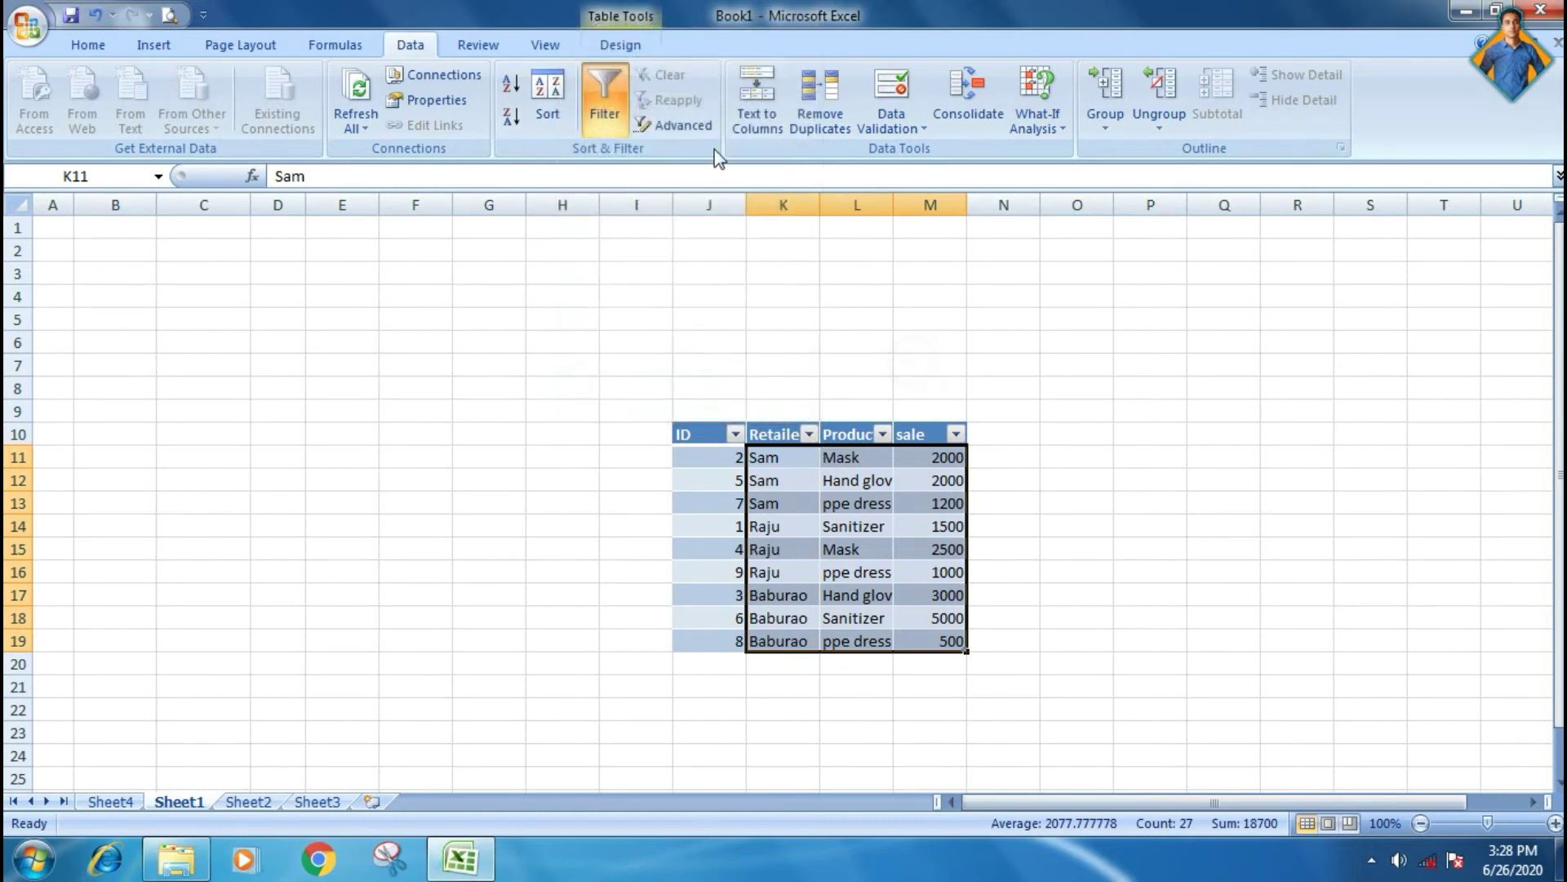
click(673, 111)
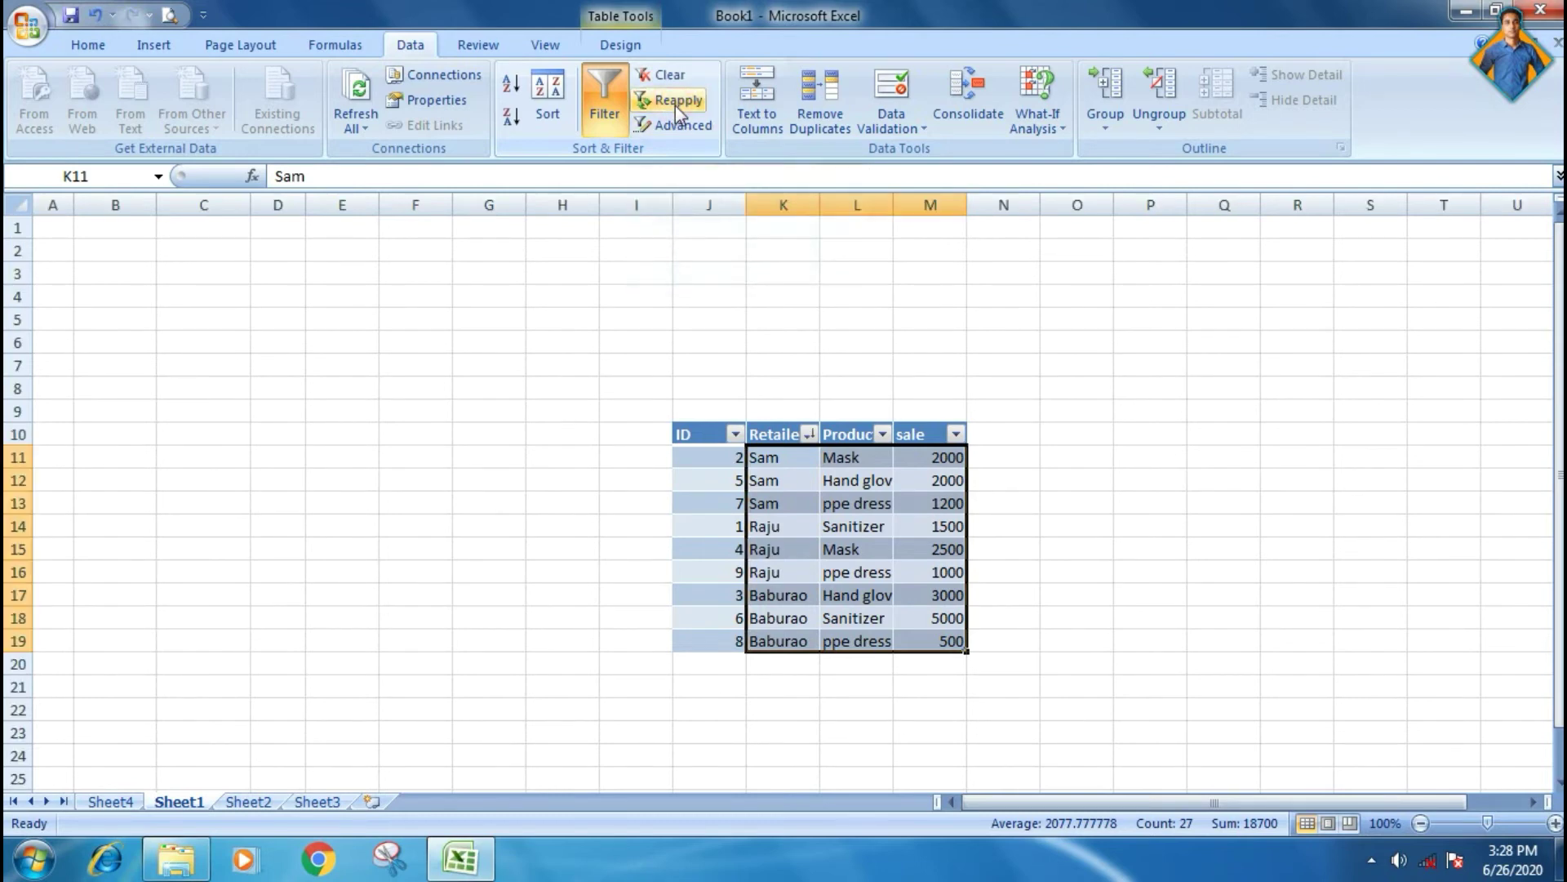
click(930, 388)
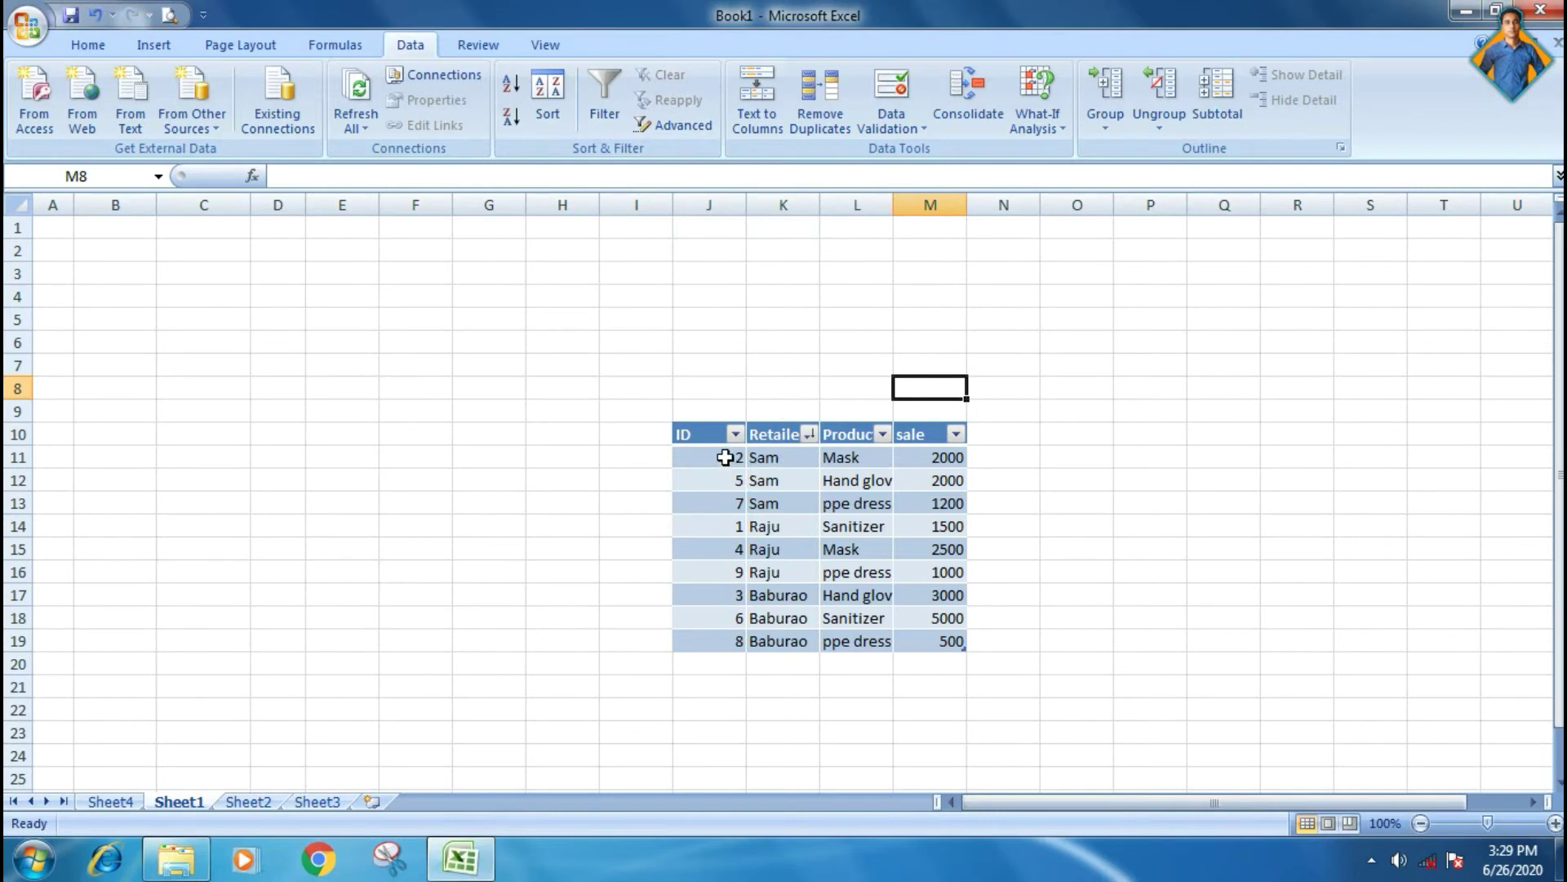
Turn off the filter arrows on the sales table
mouse_move(768, 435)
mouse_down()
mouse_move(772, 464)
mouse_move(931, 456)
mouse_up()
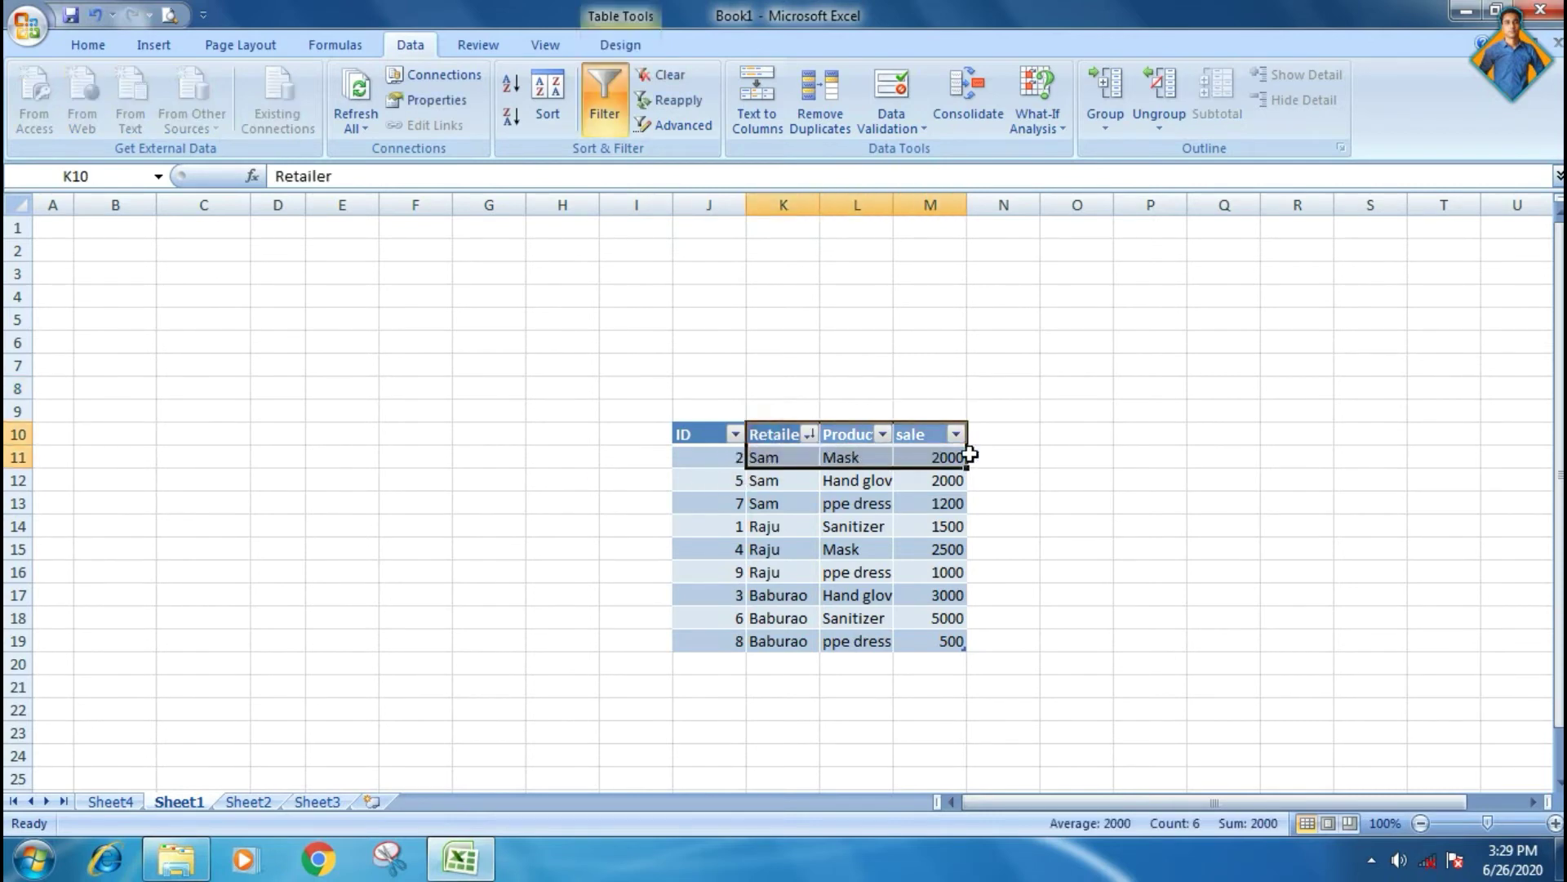
click(1098, 439)
click(767, 437)
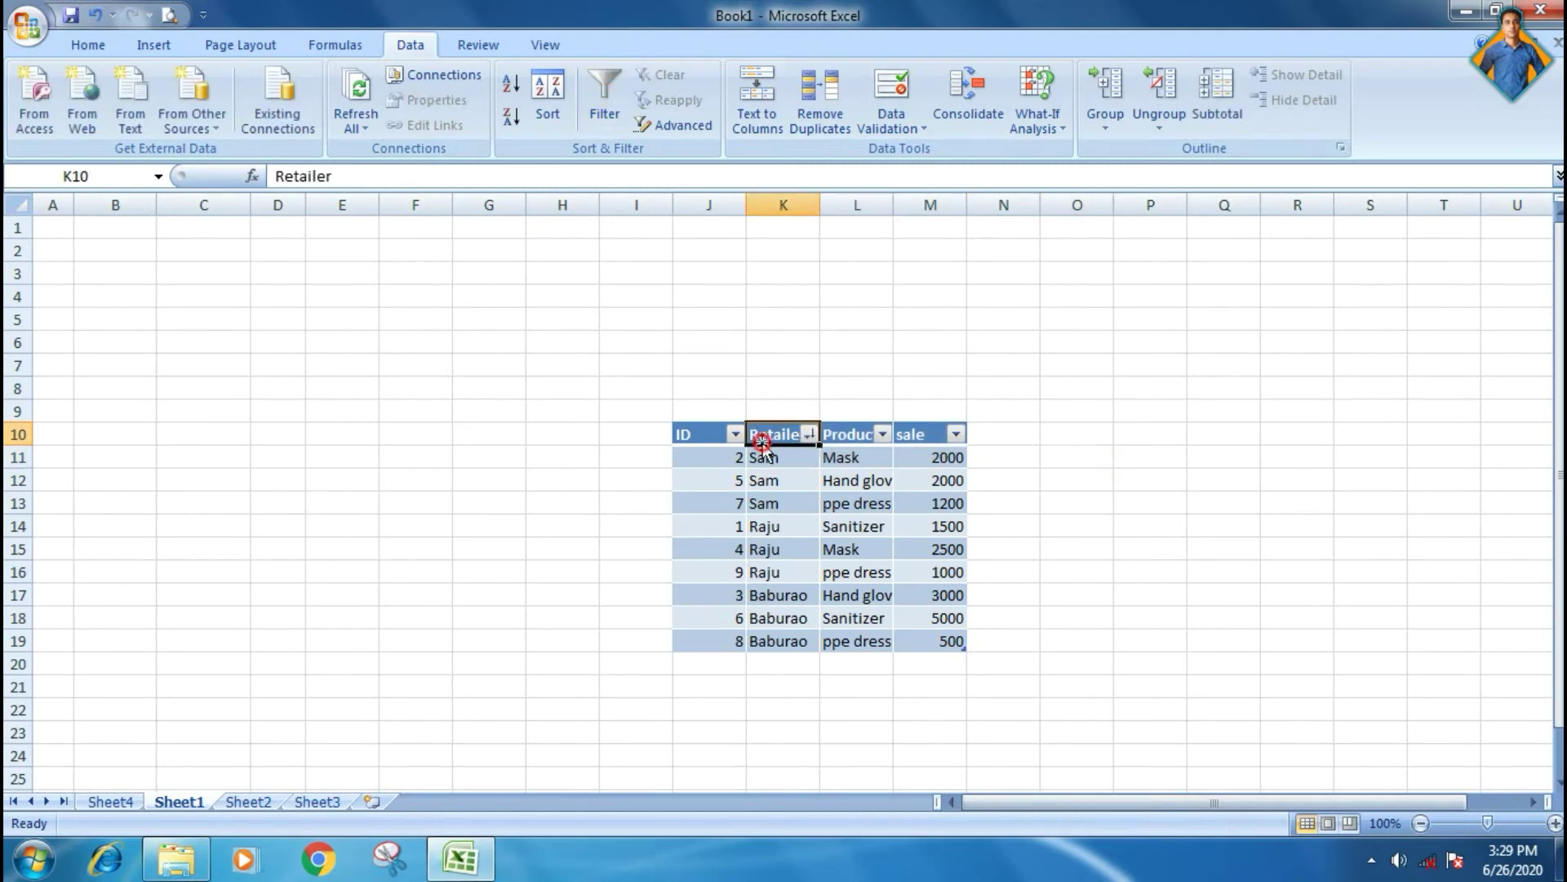
click(616, 105)
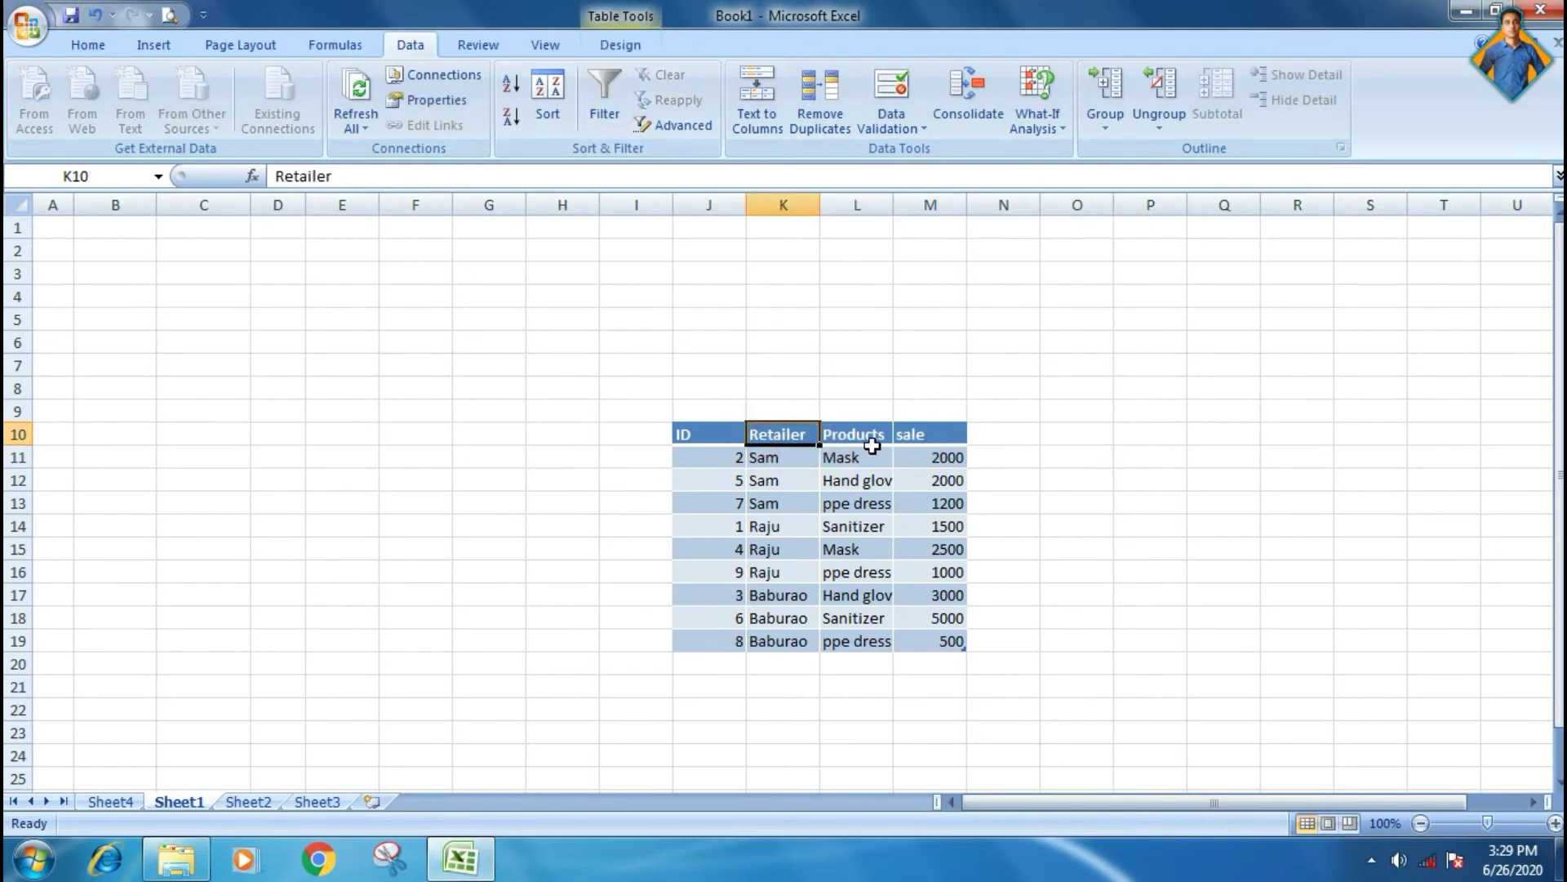
Copy the Retailer, Products and sale headers into B11:D11
drag(778, 434, 902, 433)
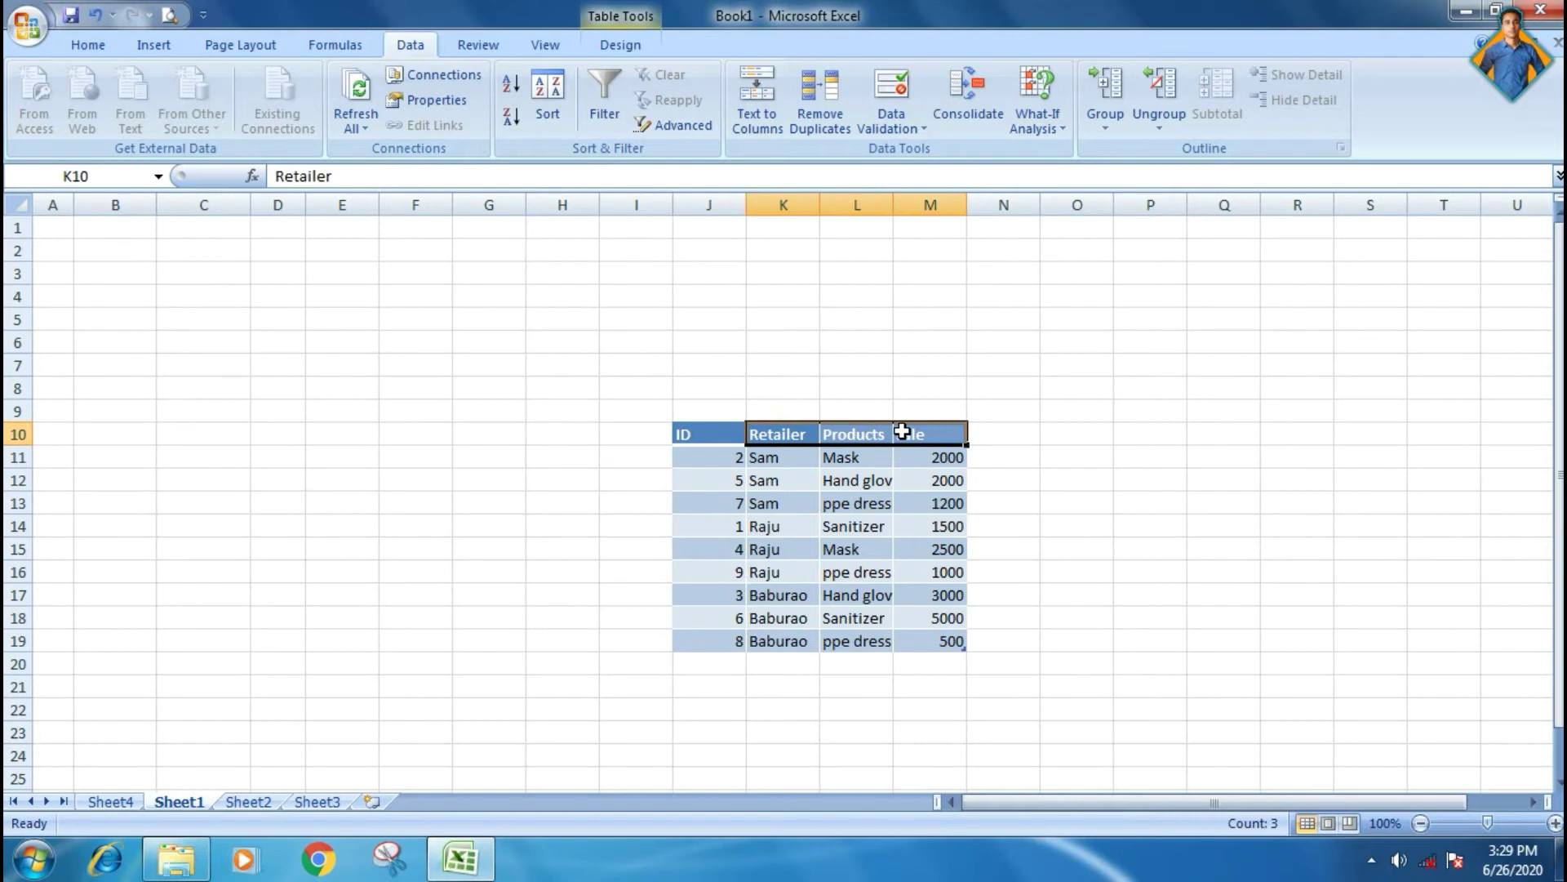
key(ctrl+c)
click(139, 456)
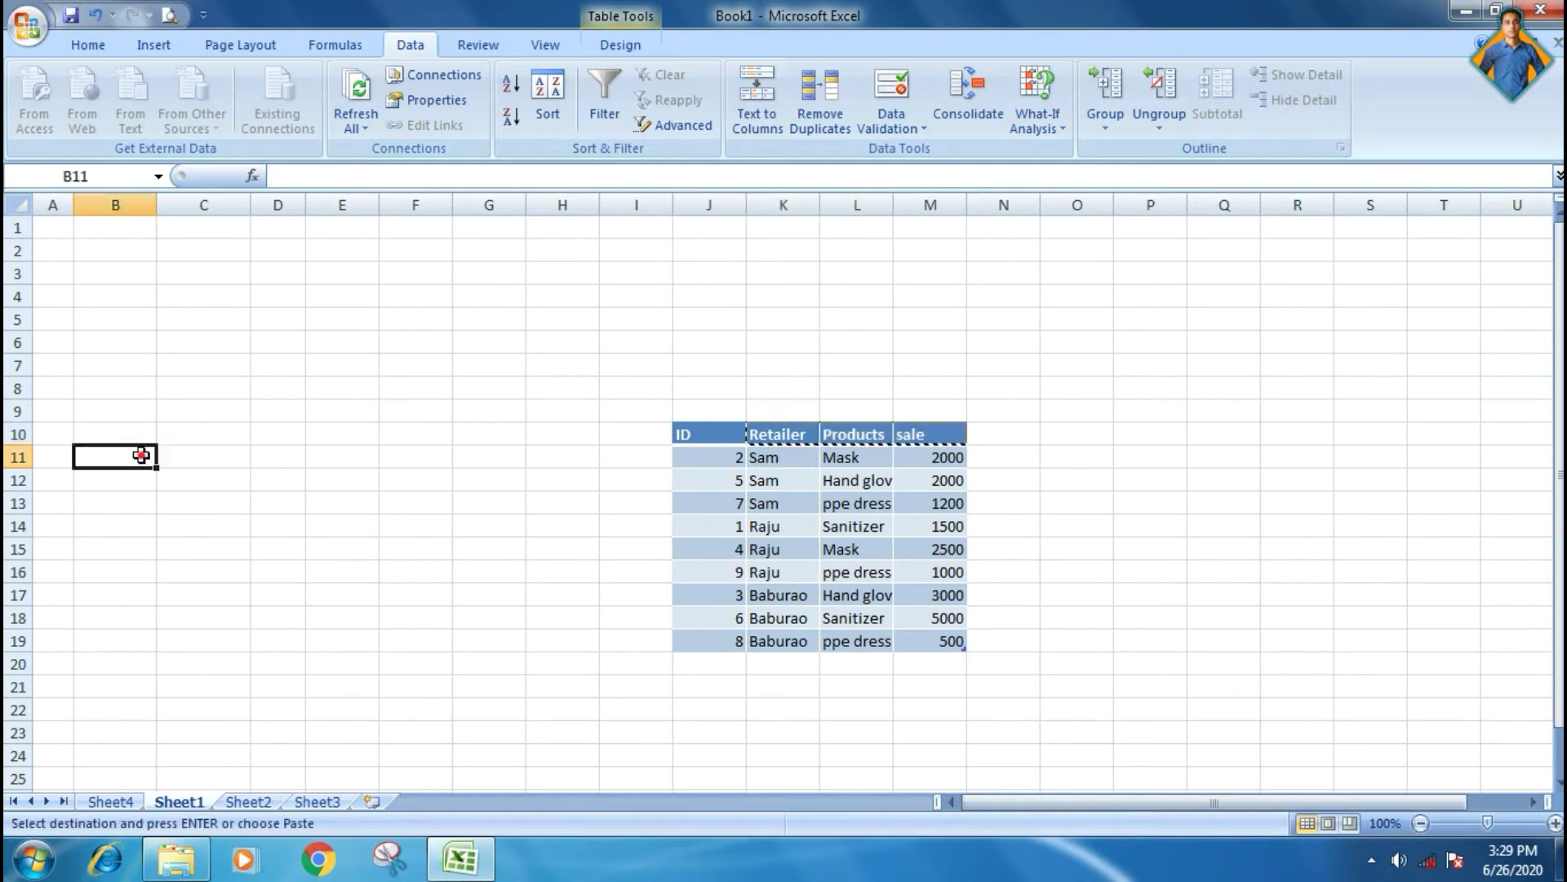
key(ctrl+v)
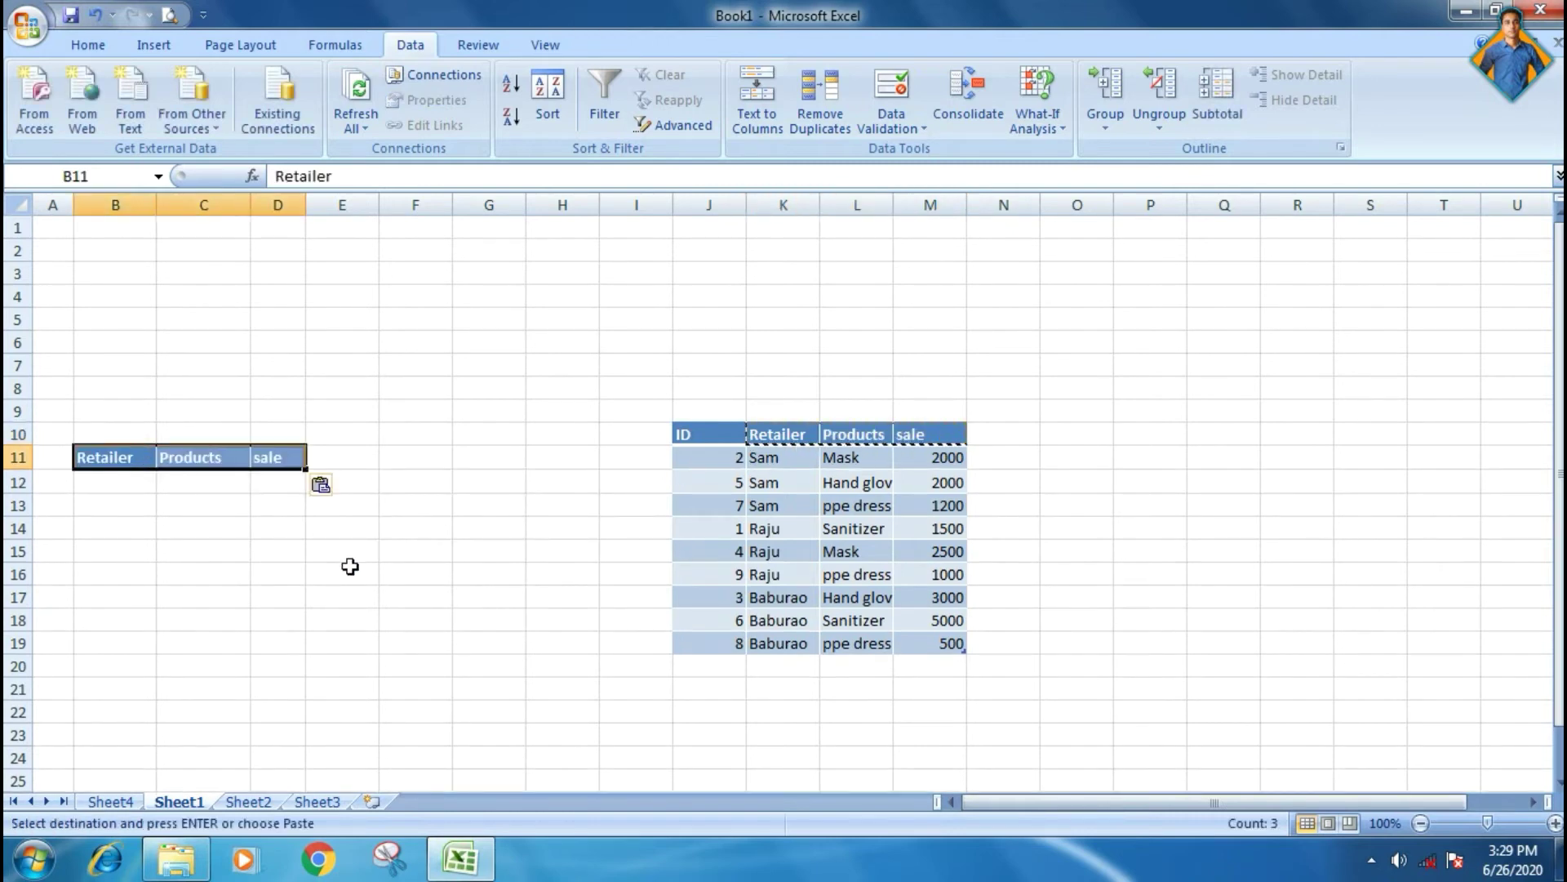
click(350, 562)
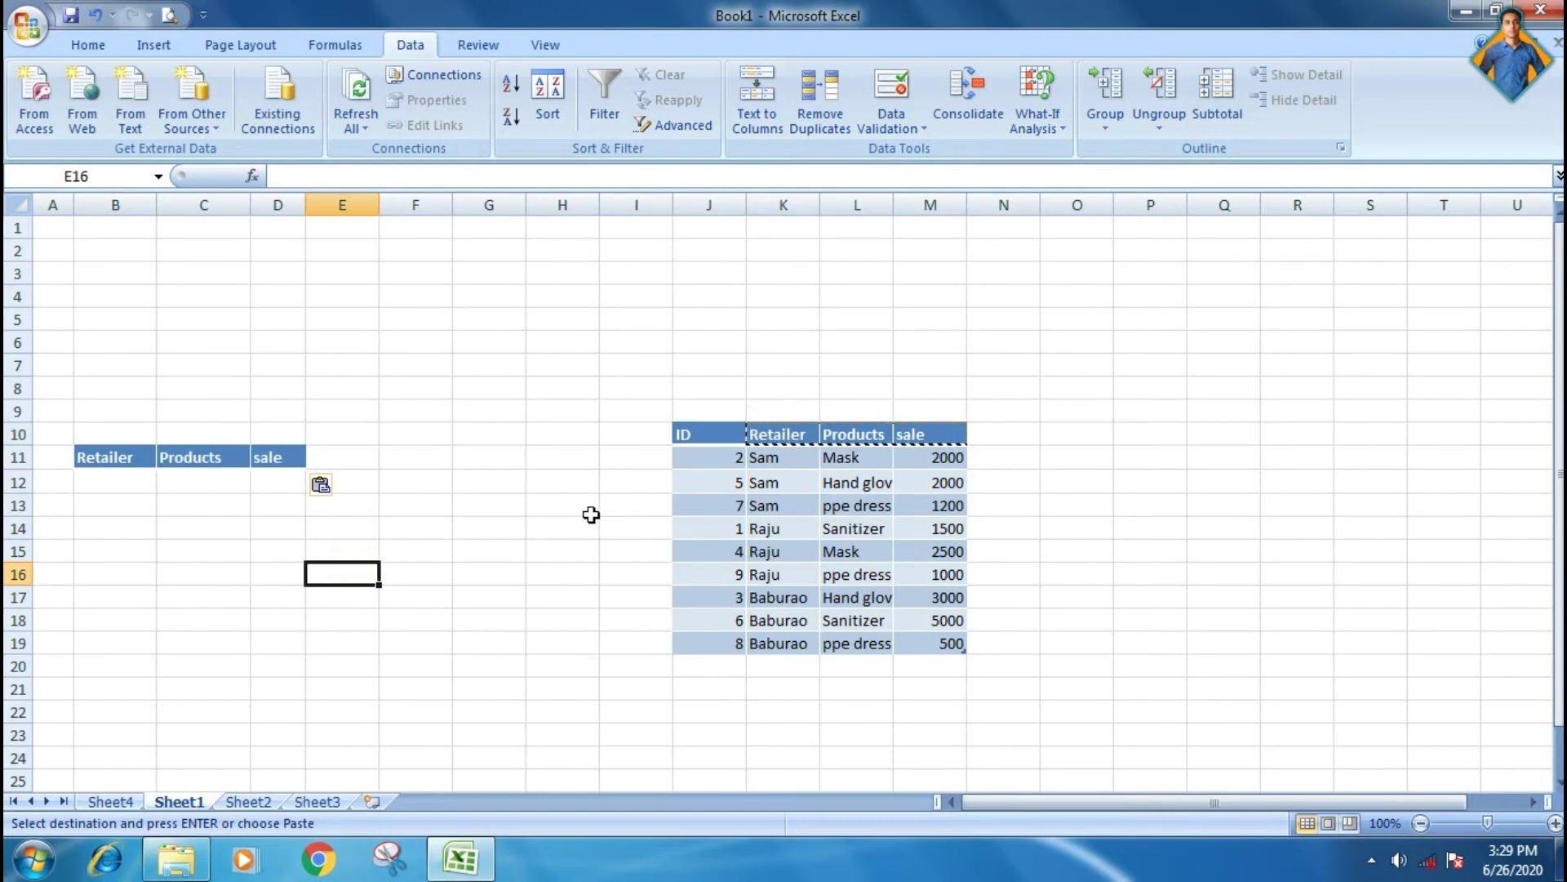
Enter the criterion 'mask' in C12 under the copied Products header
double_click(538, 497)
click(395, 575)
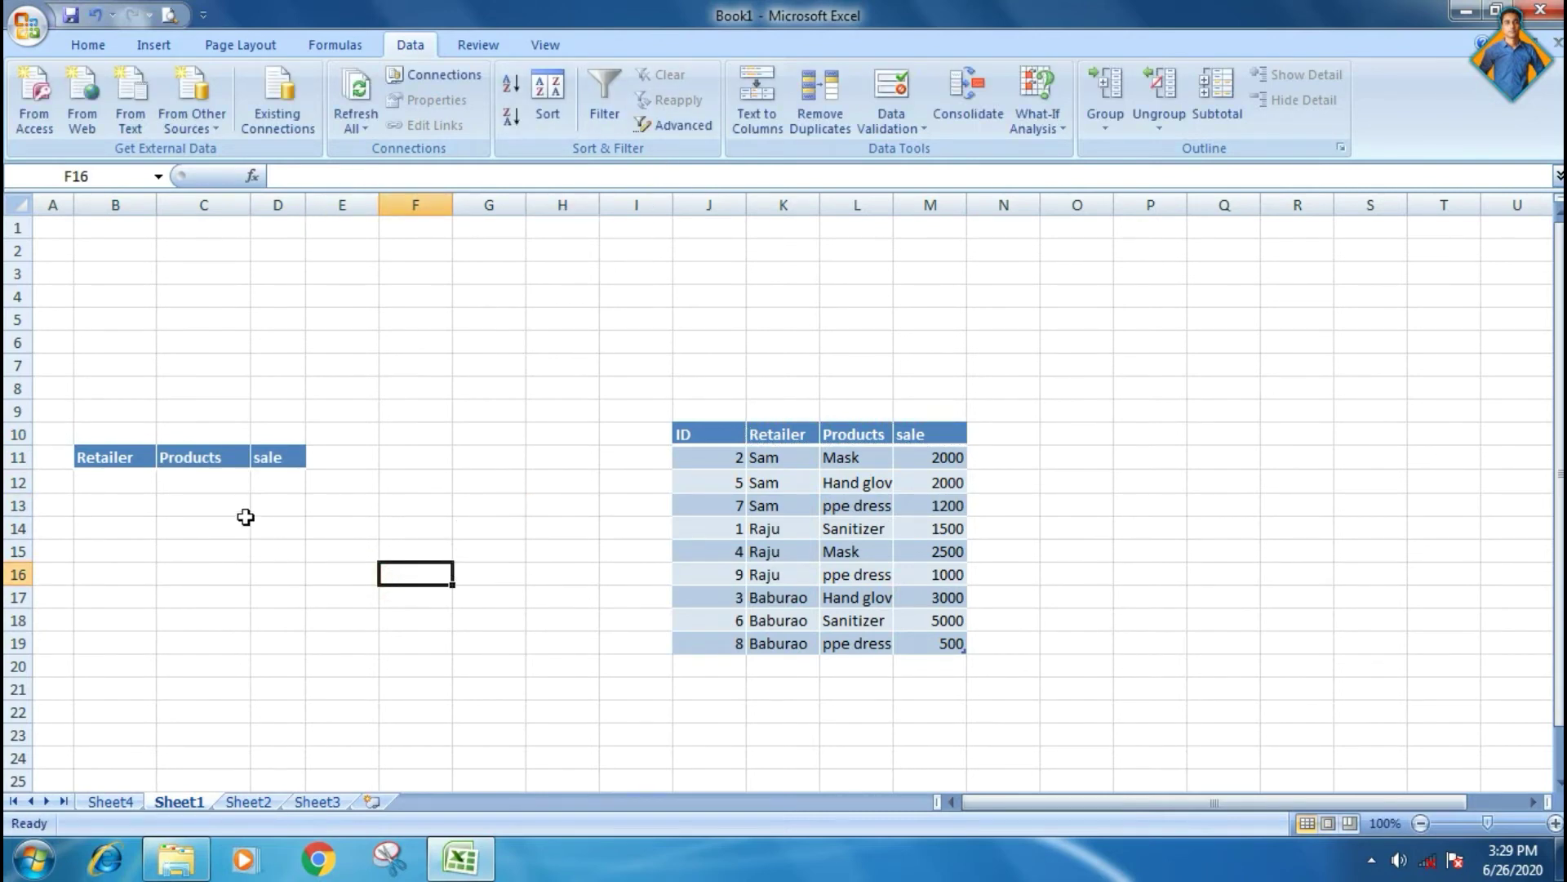
click(212, 488)
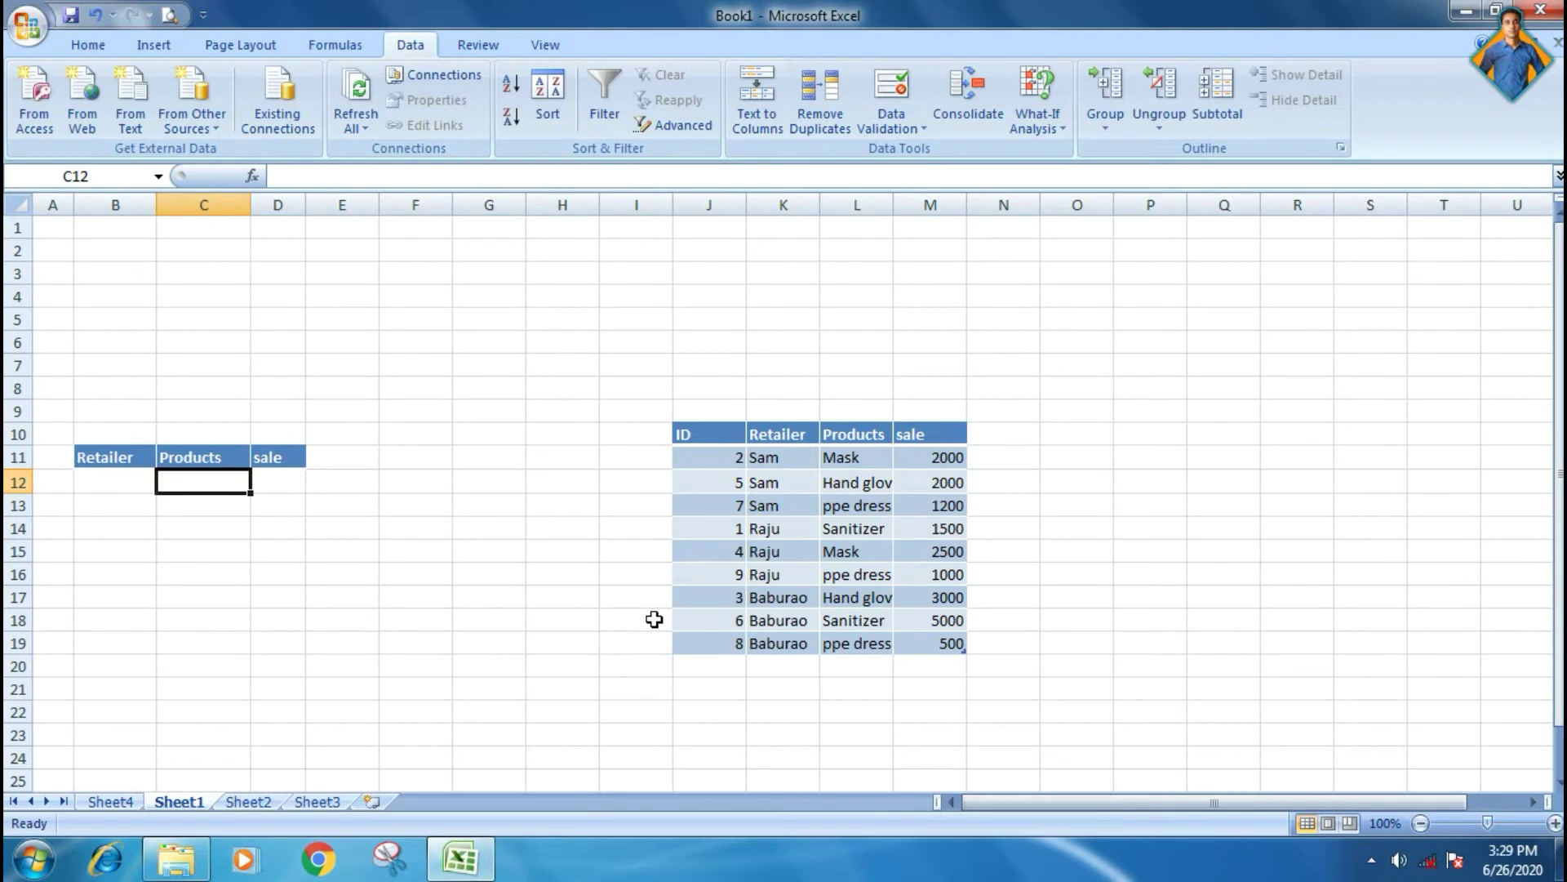
text(mas)
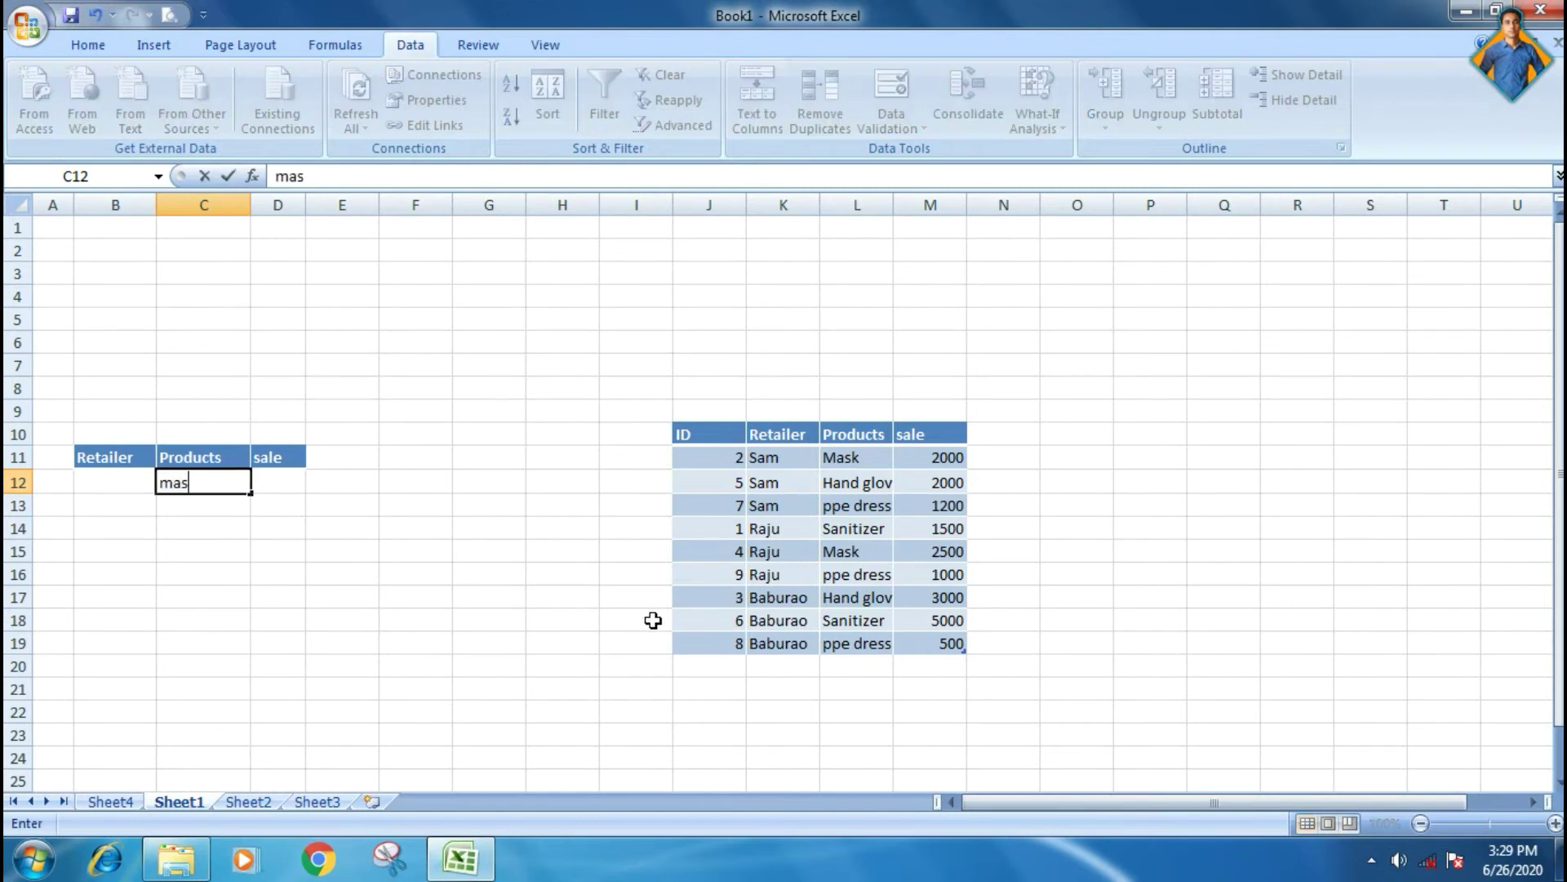
text(k)
click(423, 643)
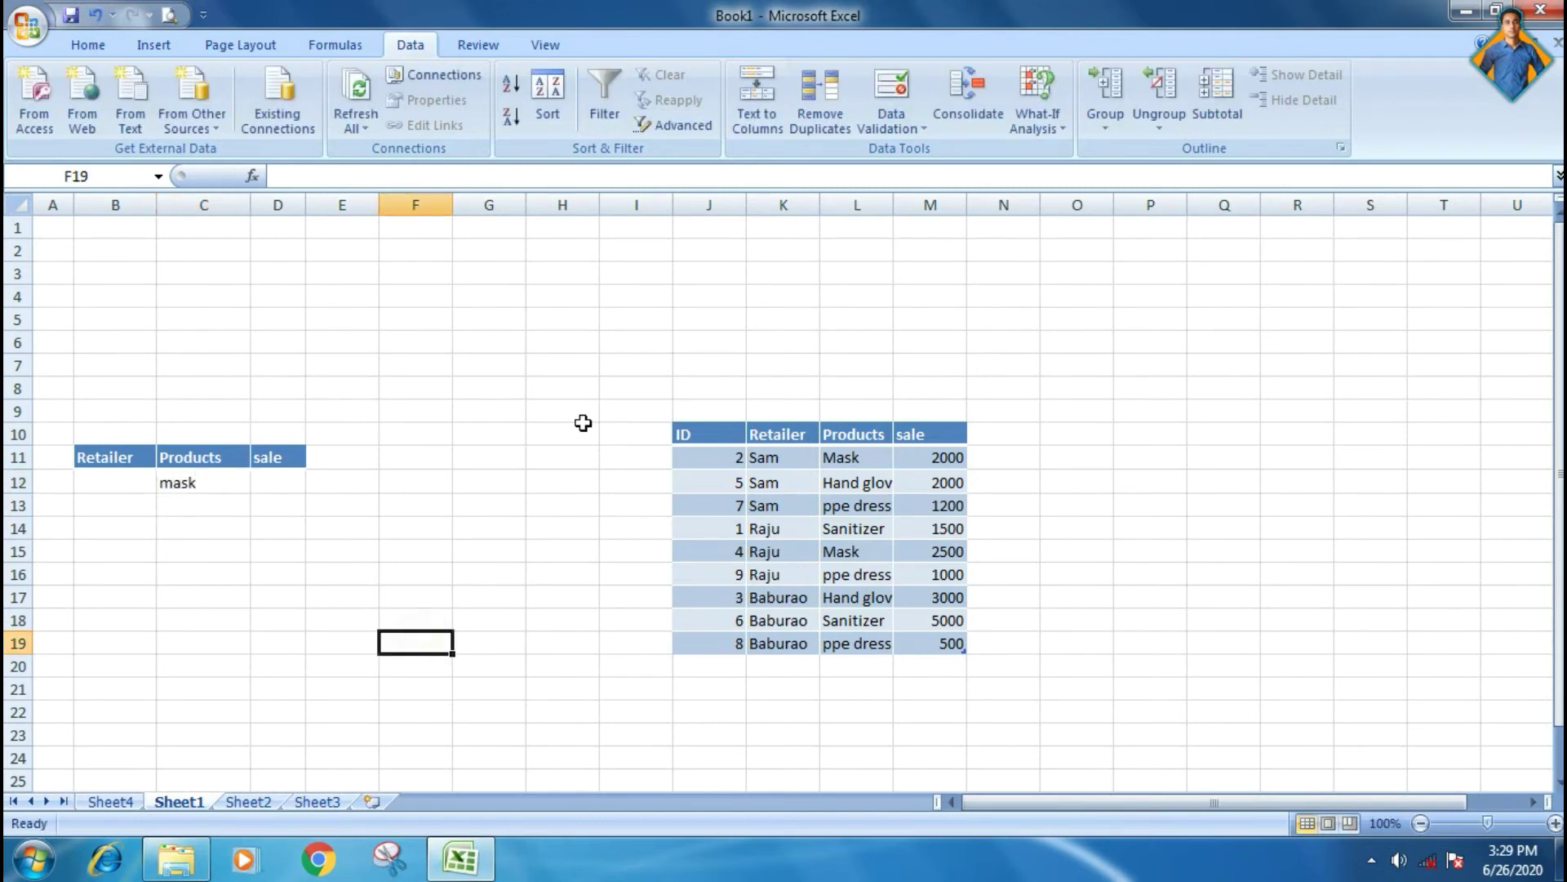
click(676, 127)
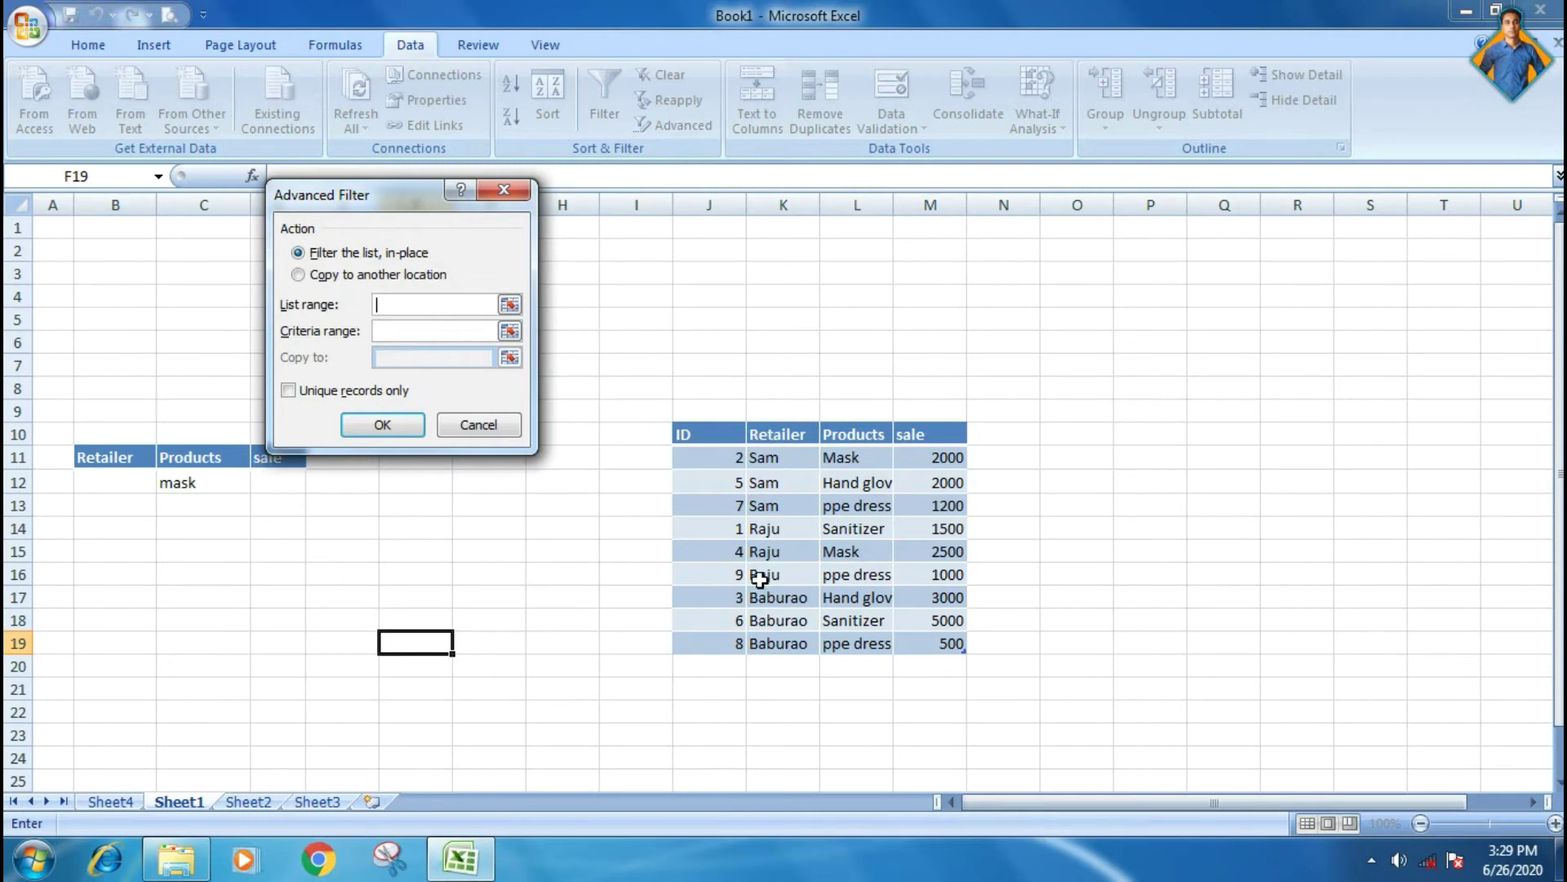
drag(701, 433, 919, 647)
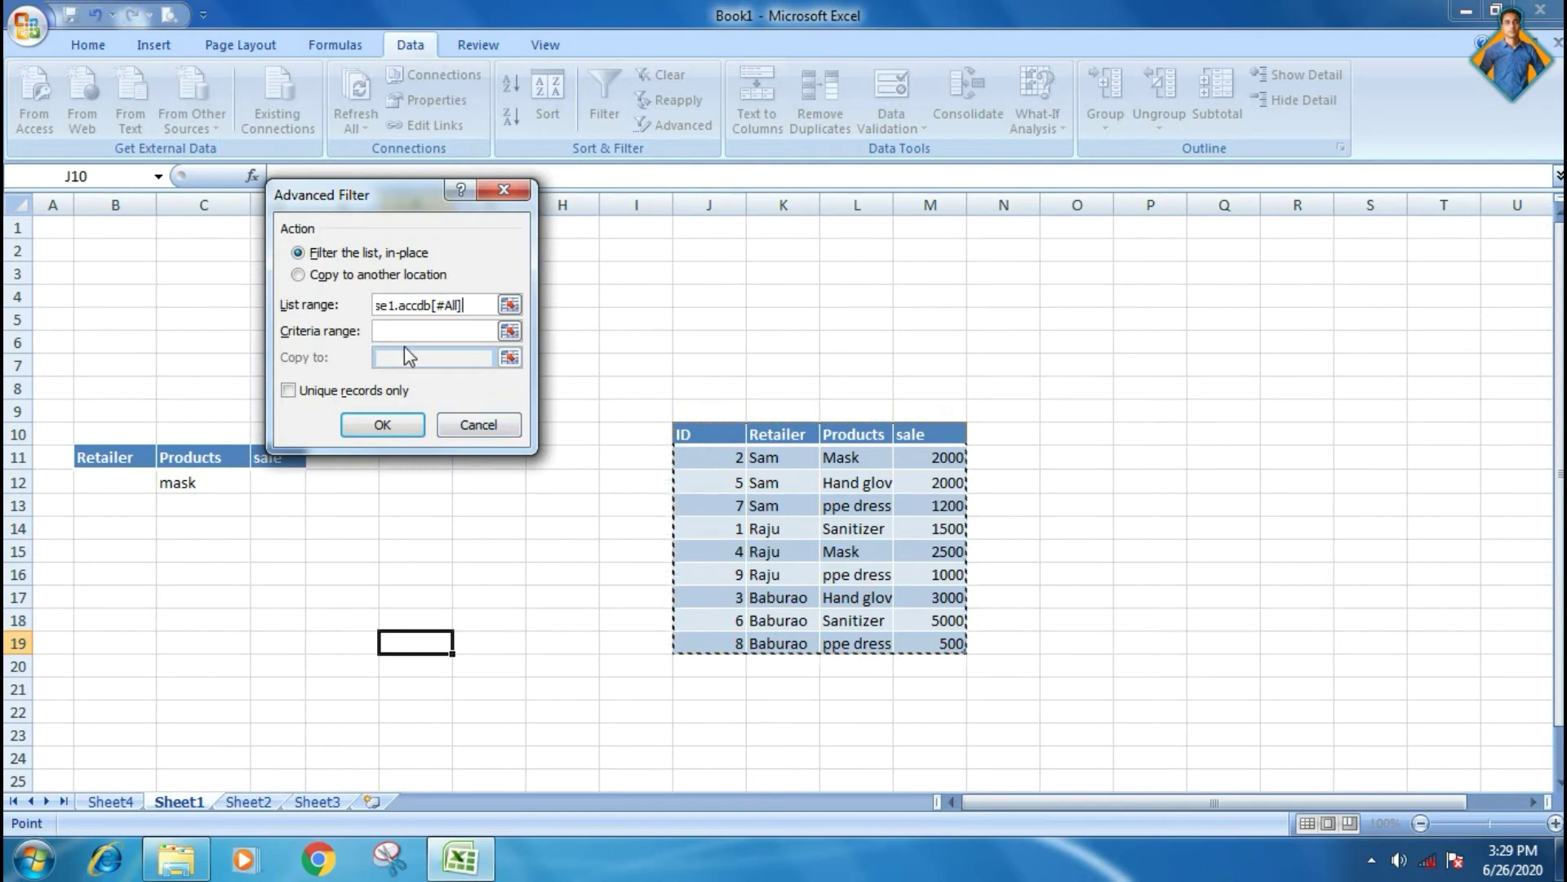
drag(391, 198, 670, 176)
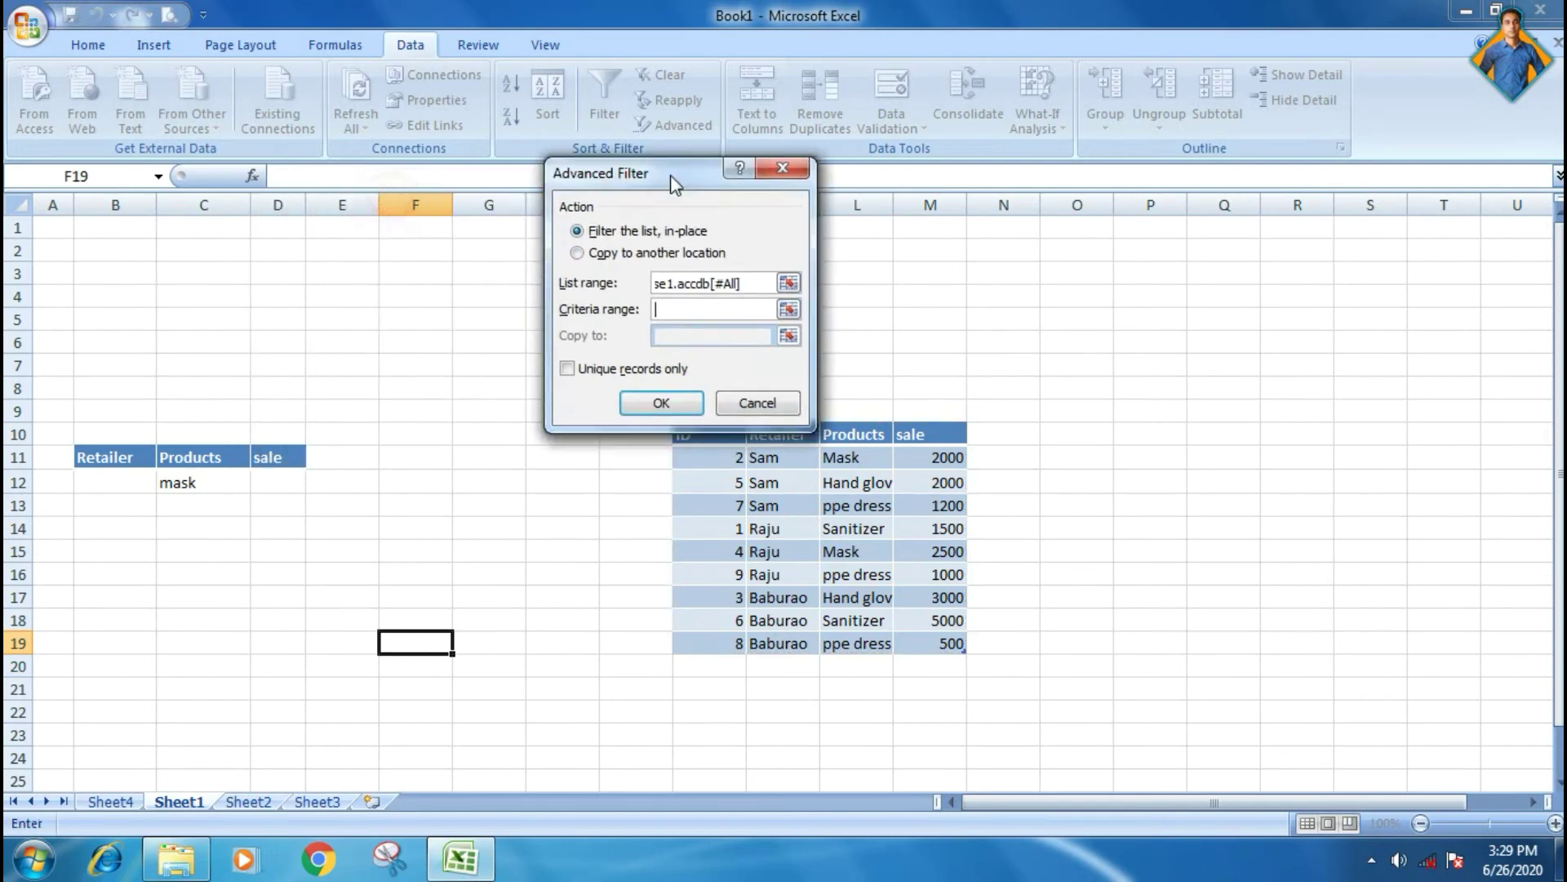
drag(102, 459, 278, 483)
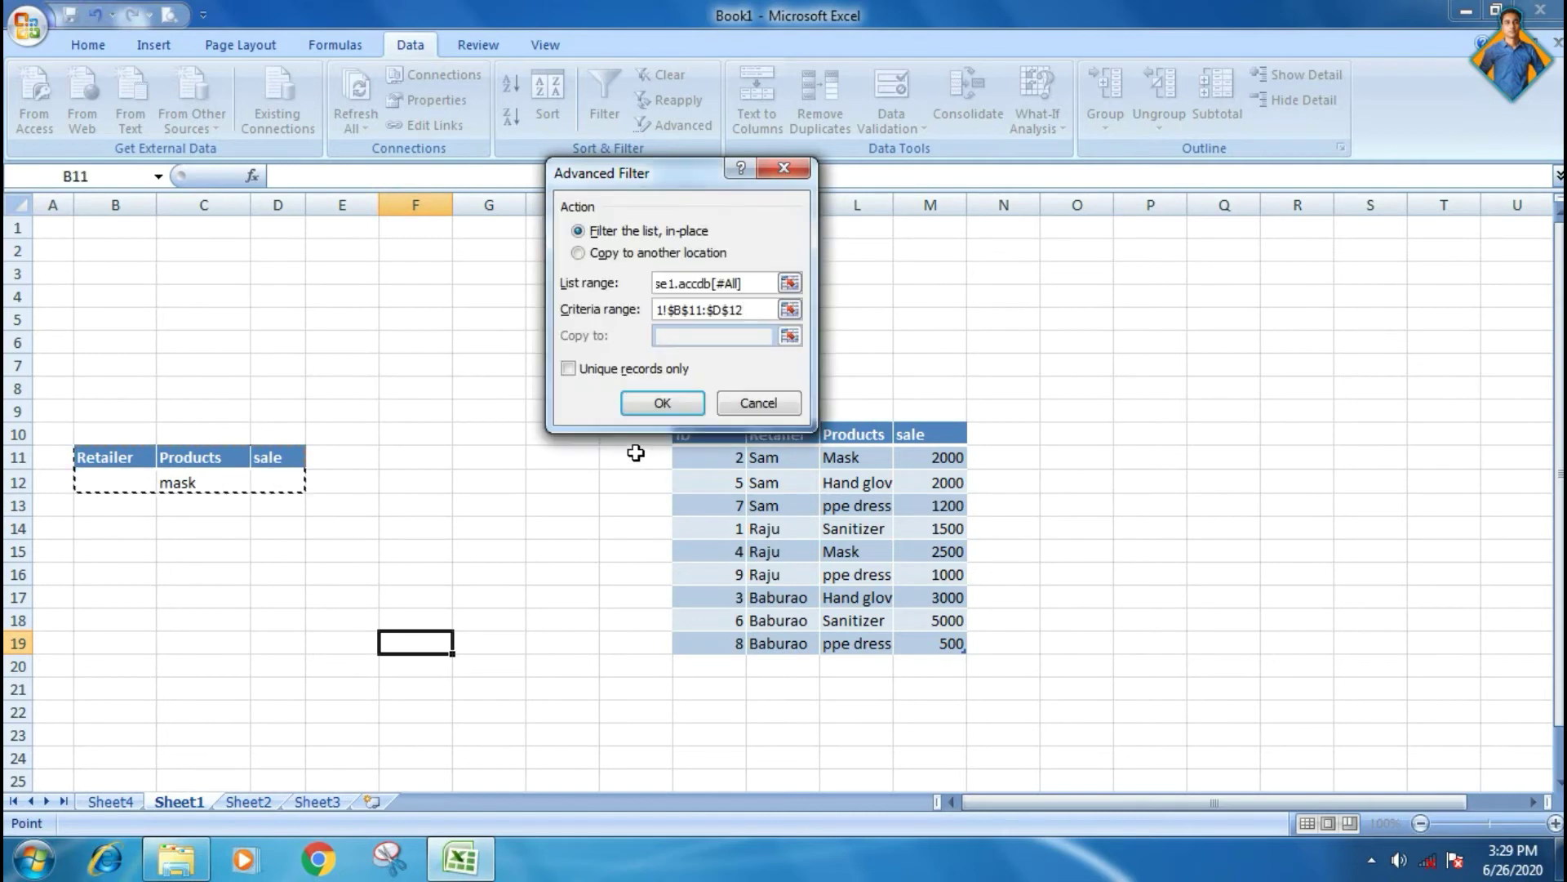
click(662, 403)
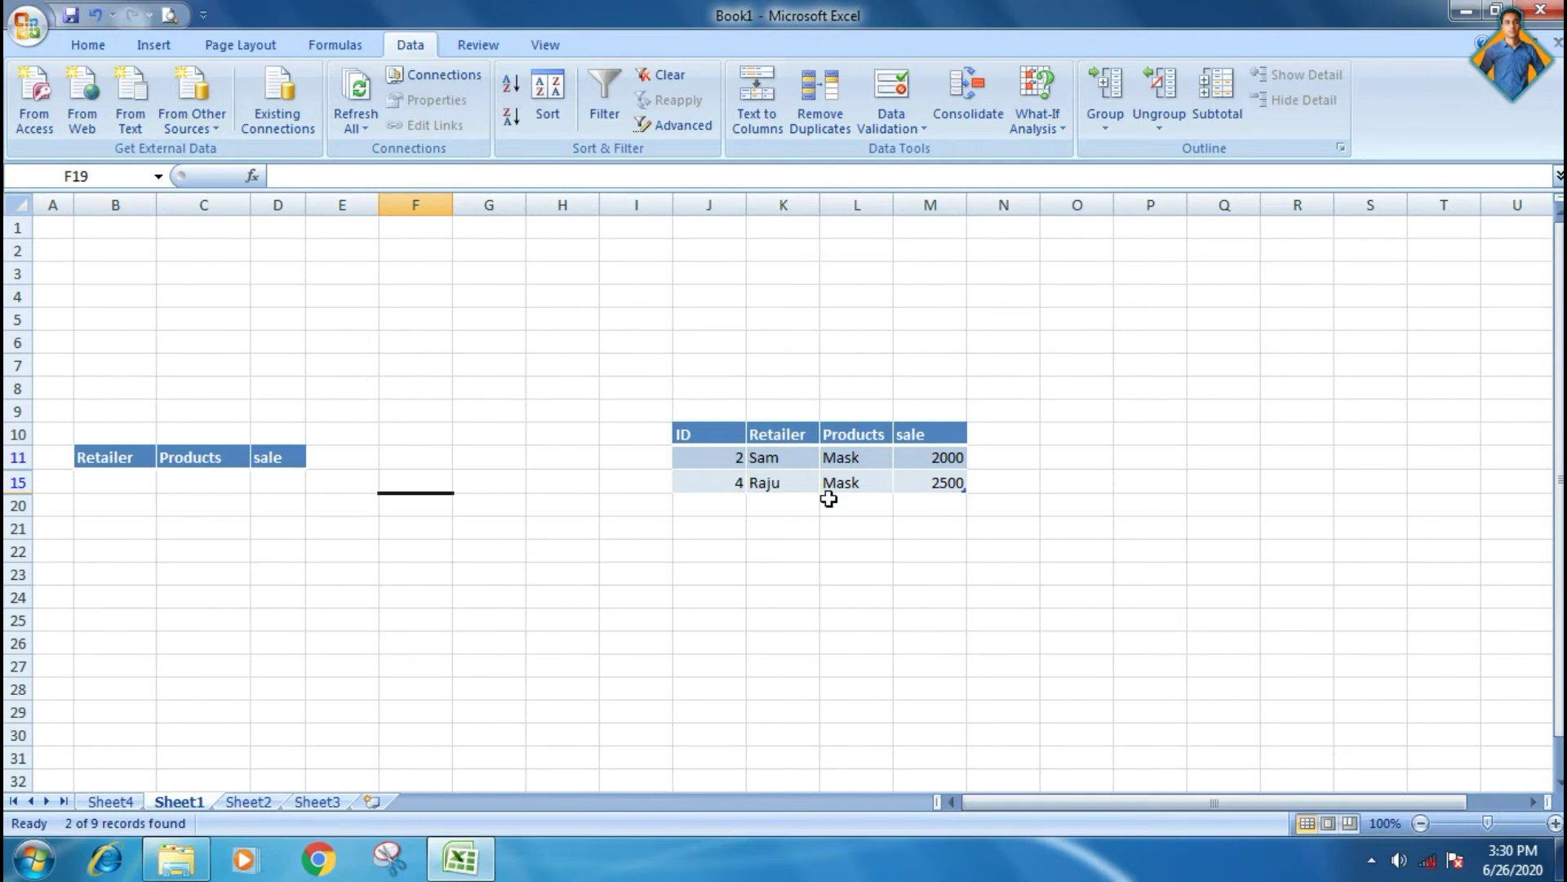
key(ctrl+z)
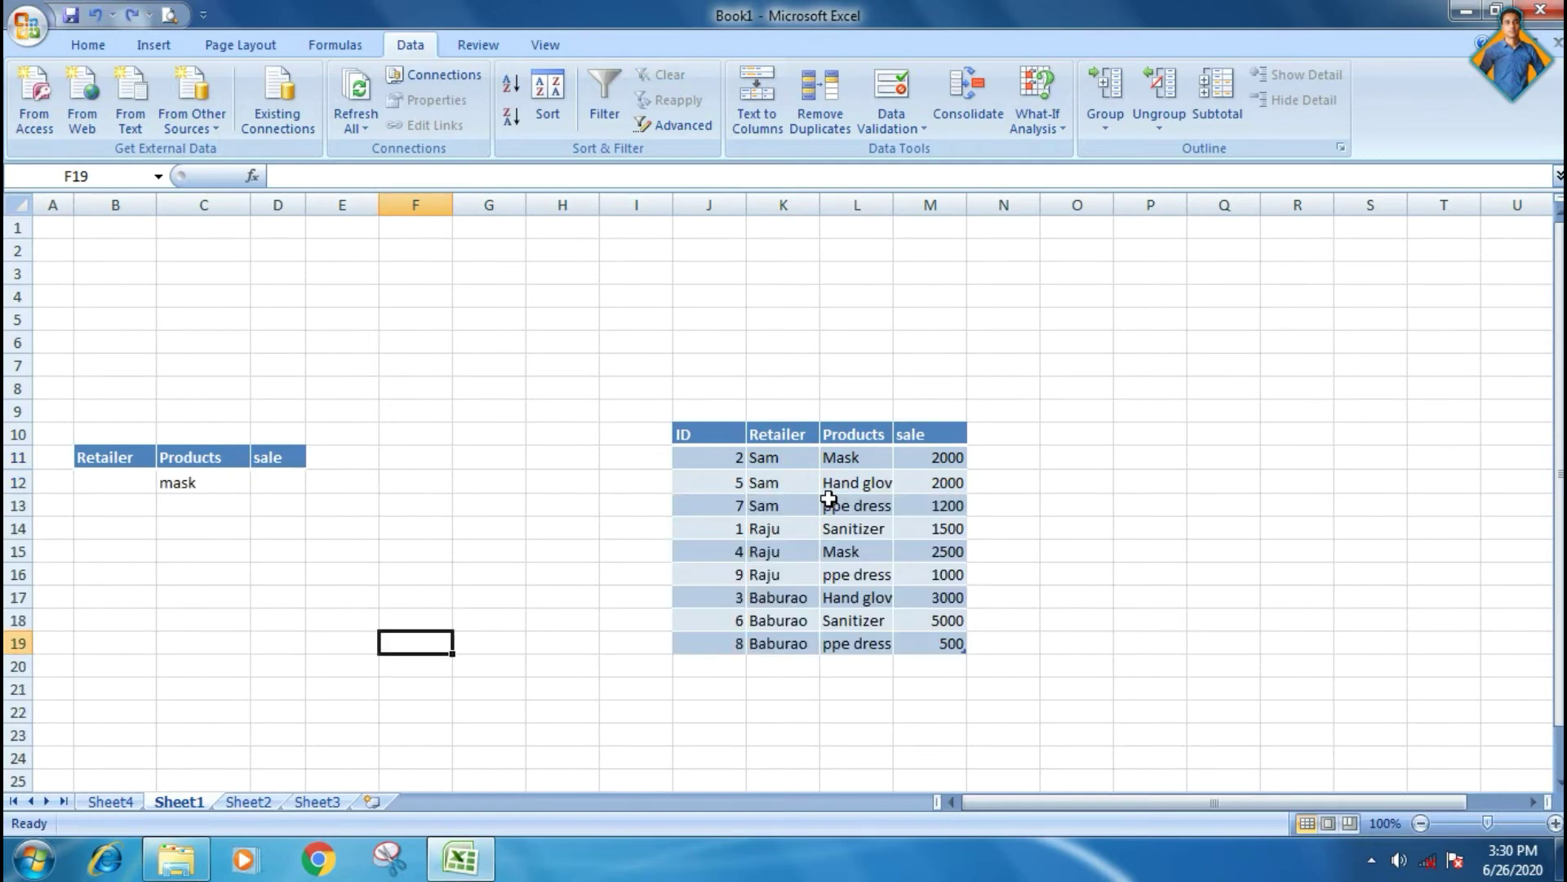
Replace the C12 criterion 'mask' with 'ppe dress'
click(179, 484)
text(p)
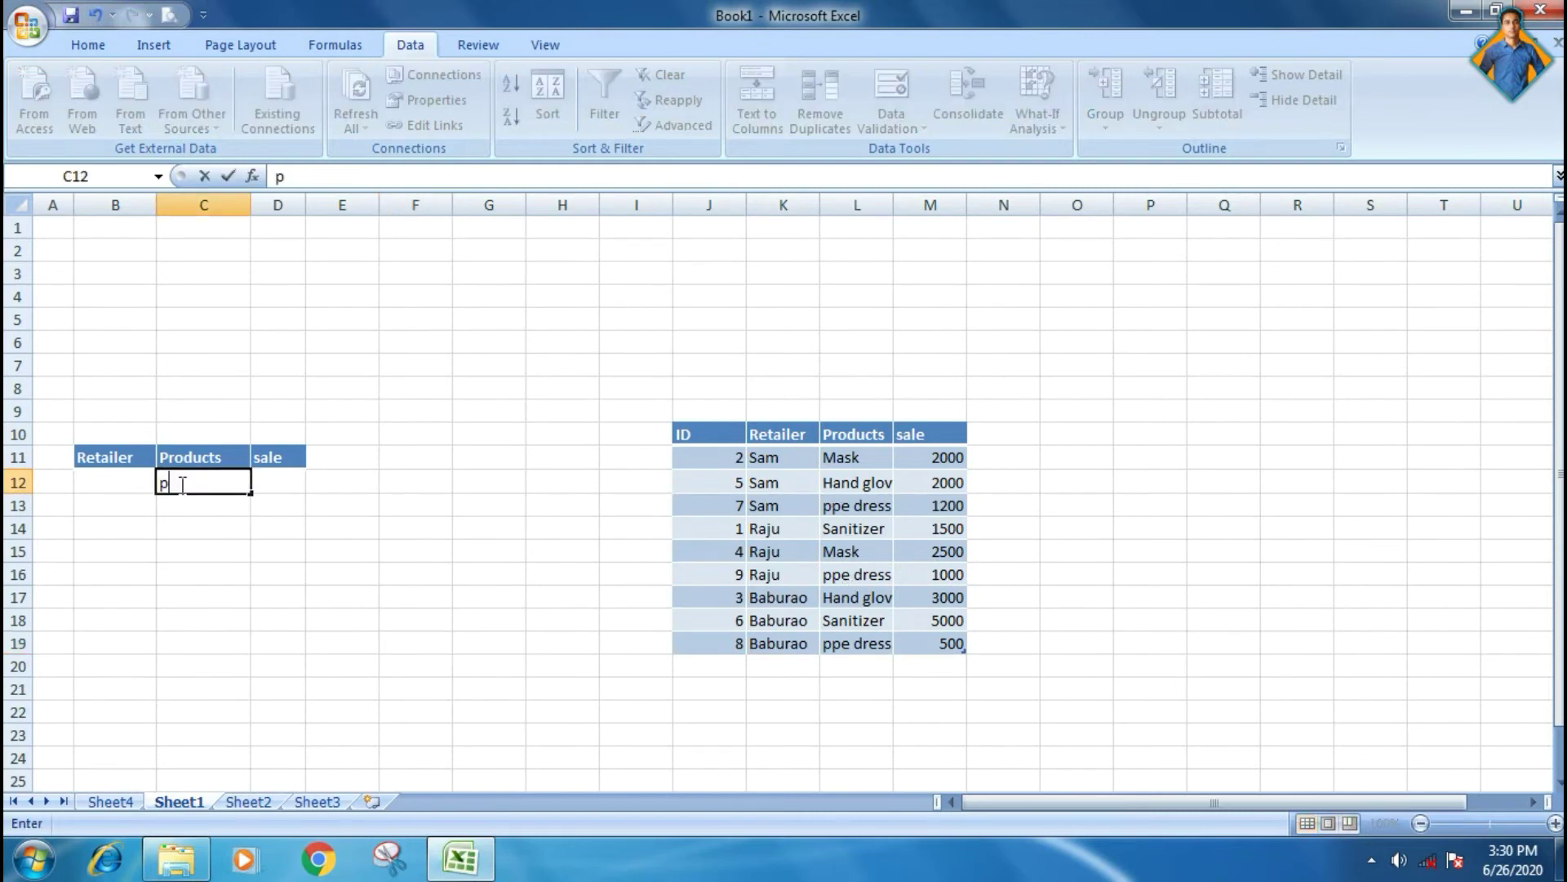
text(pe dre)
text(ss)
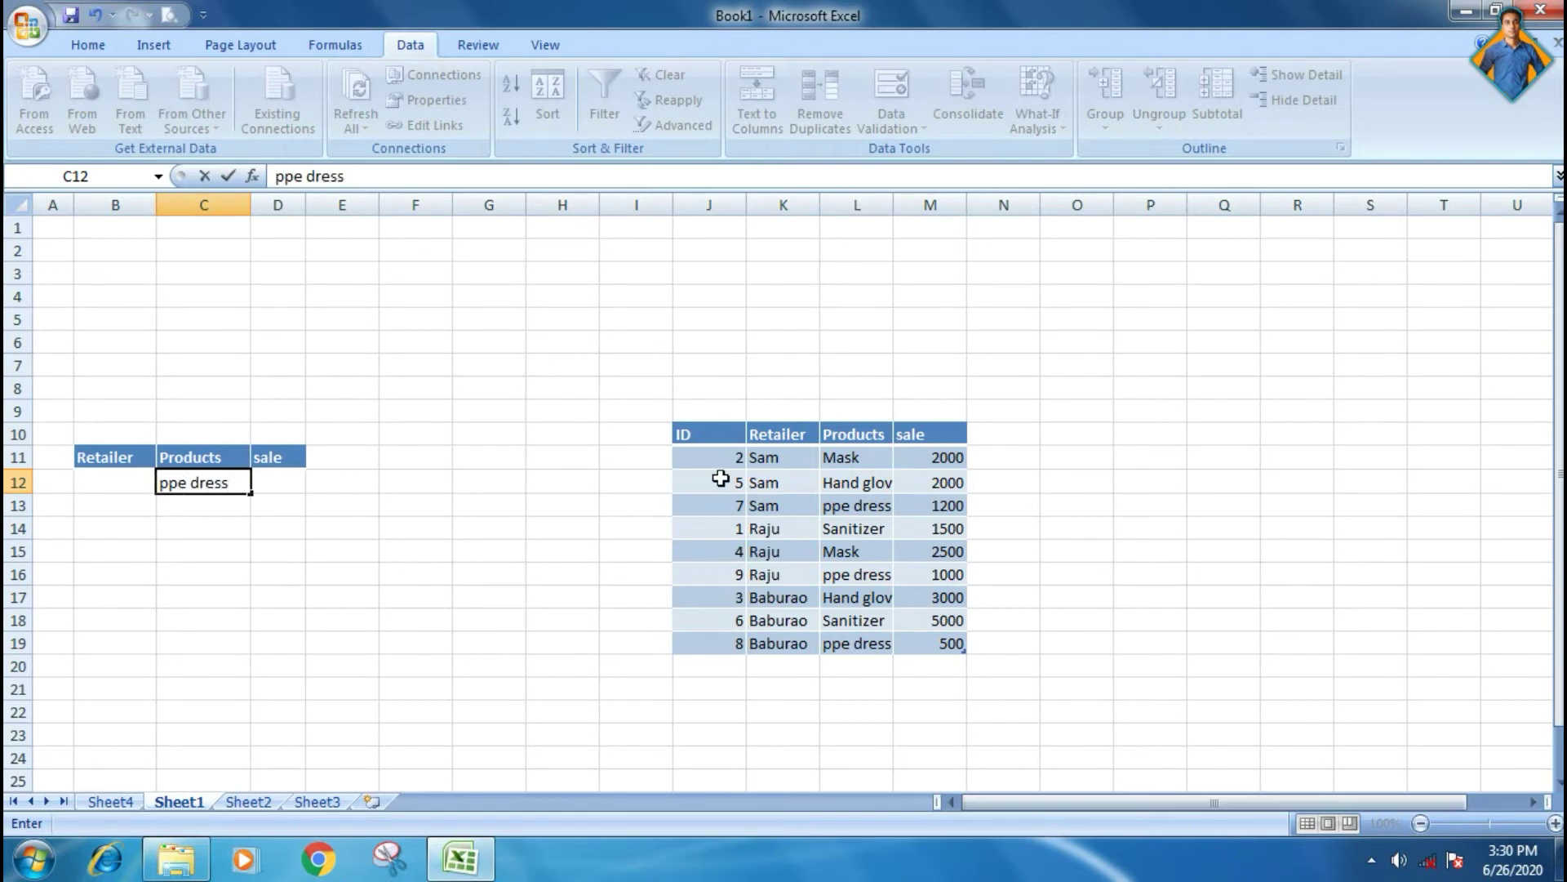
click(334, 571)
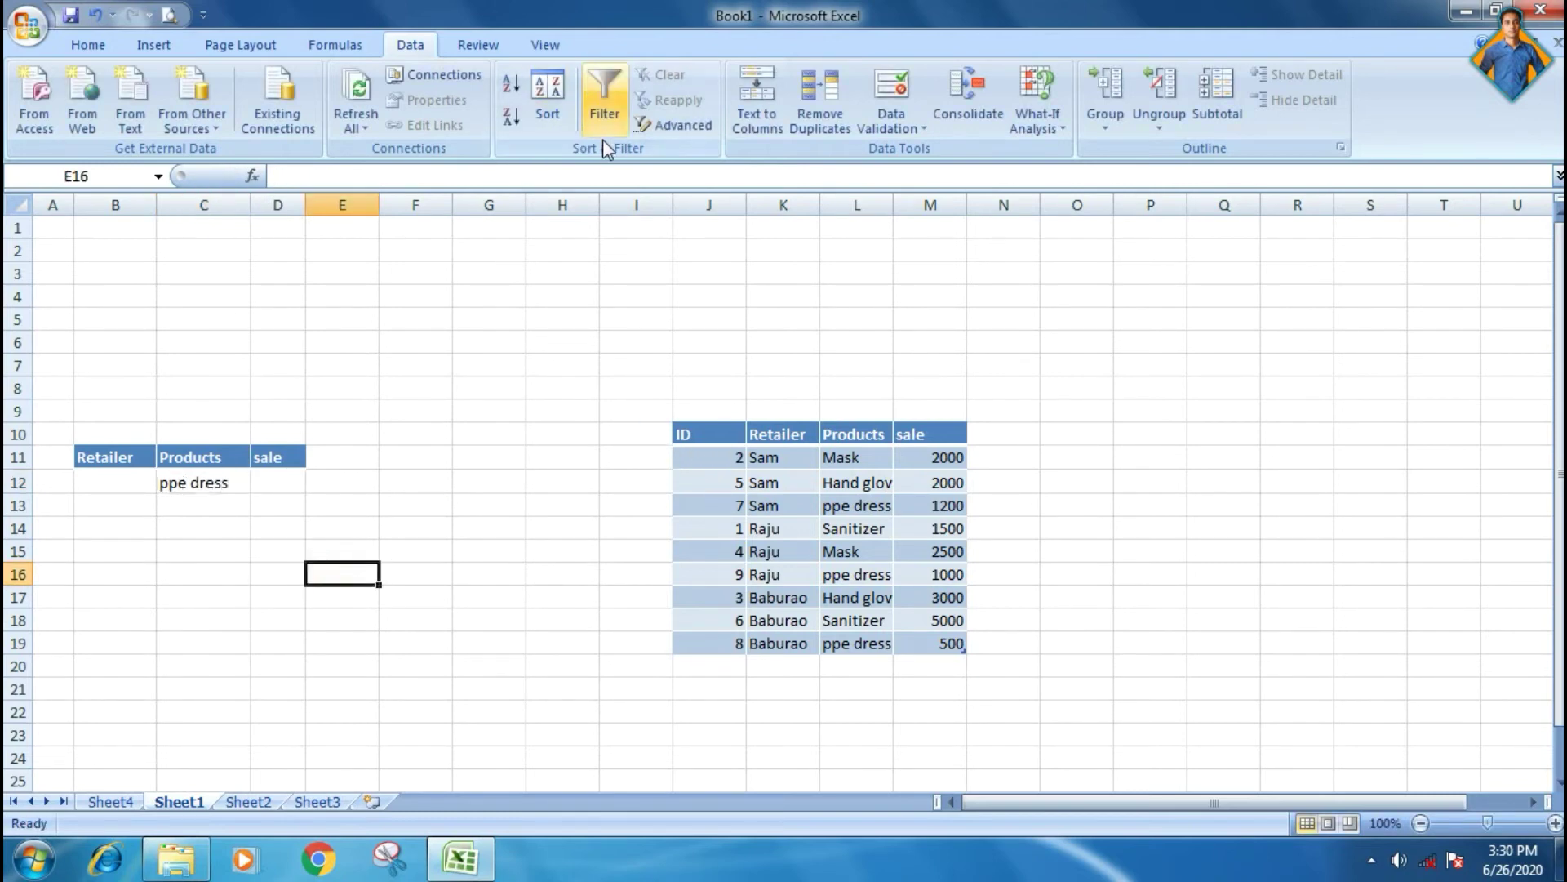
Run an advanced filter for ppe dress rows using criteria B11:C12, then clear it
click(678, 129)
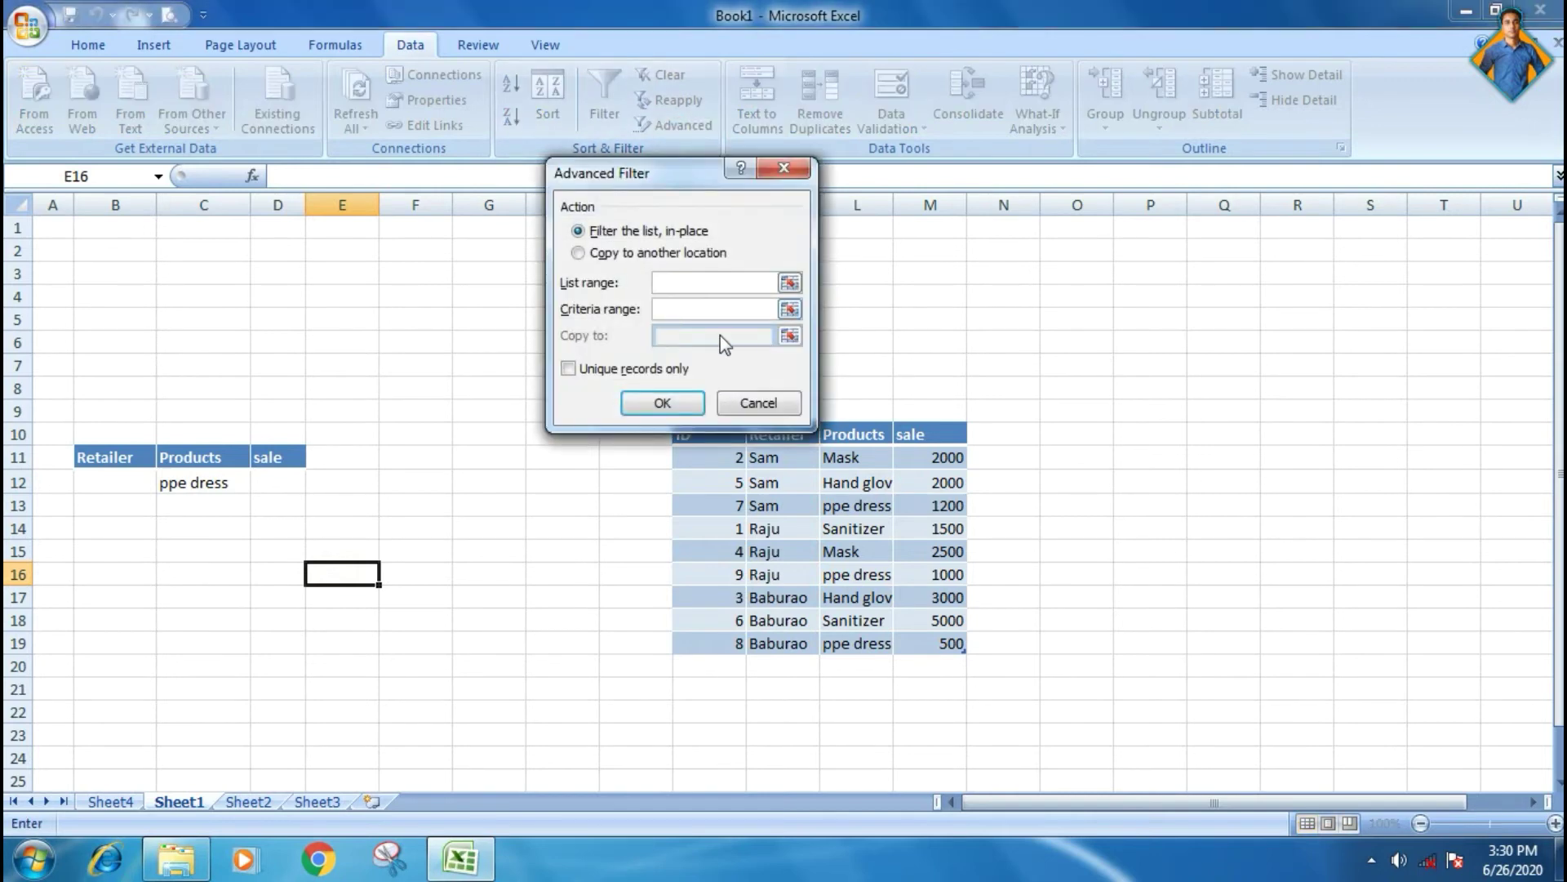
drag(709, 449, 963, 645)
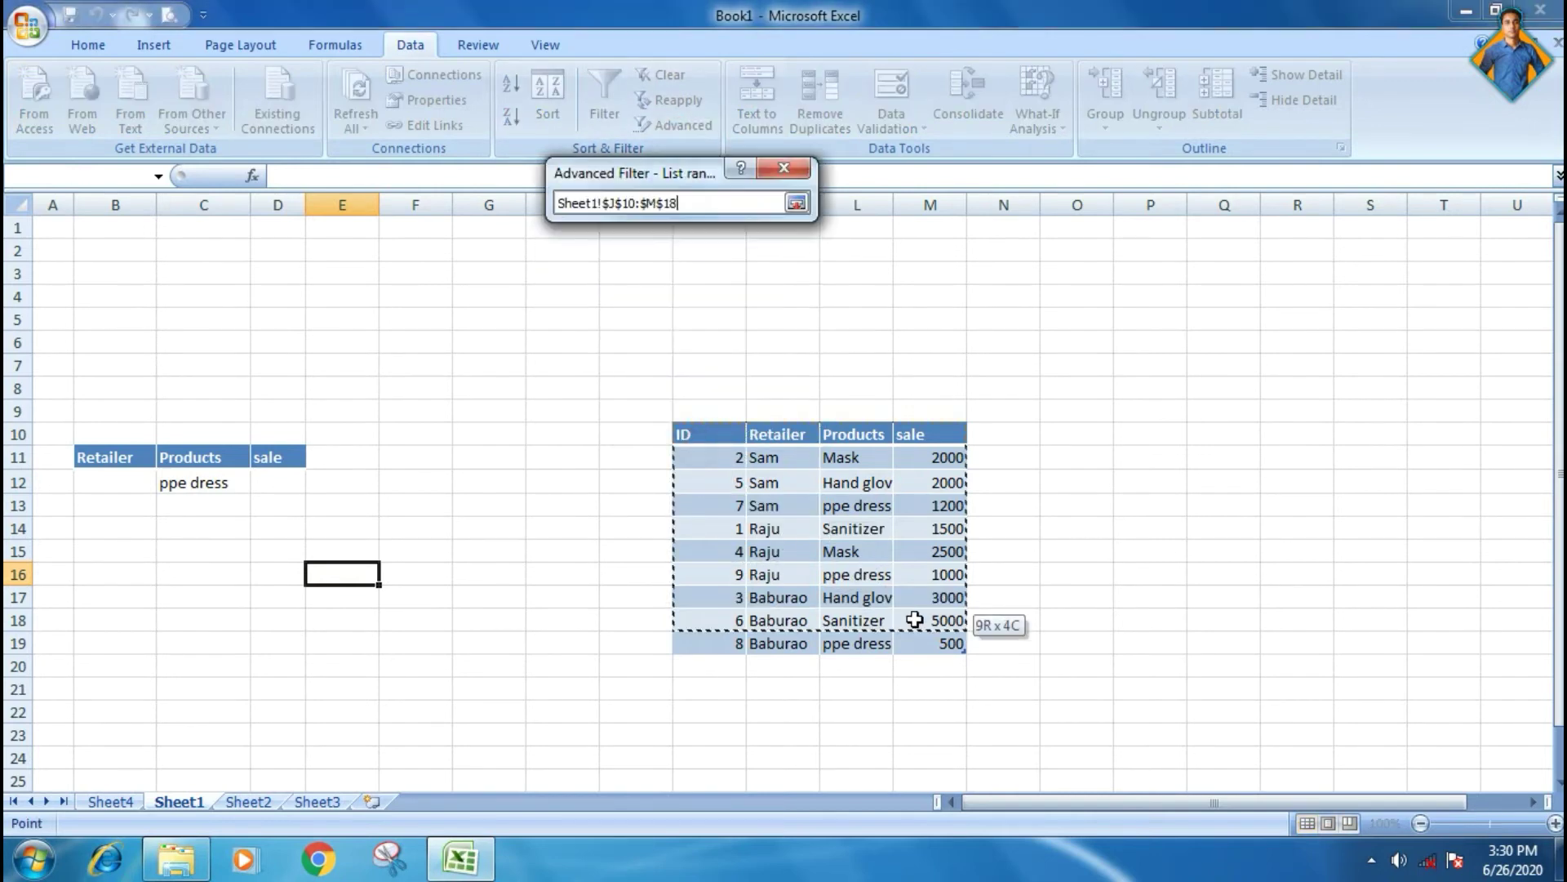
click(685, 310)
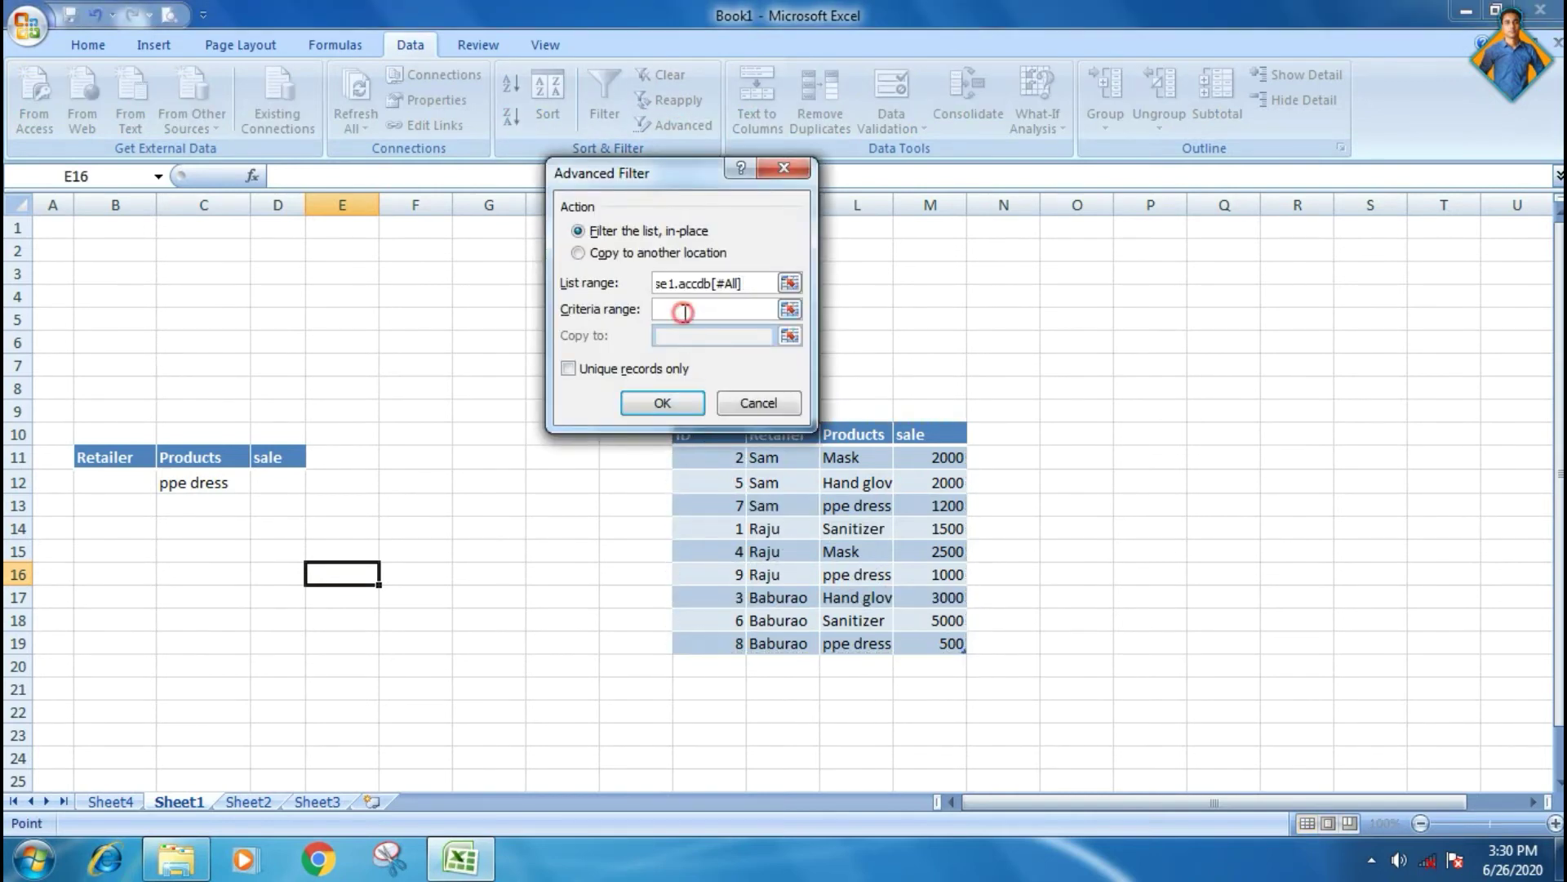
mouse_move(82, 455)
mouse_down()
mouse_move(181, 490)
mouse_move(277, 481)
mouse_up()
click(649, 406)
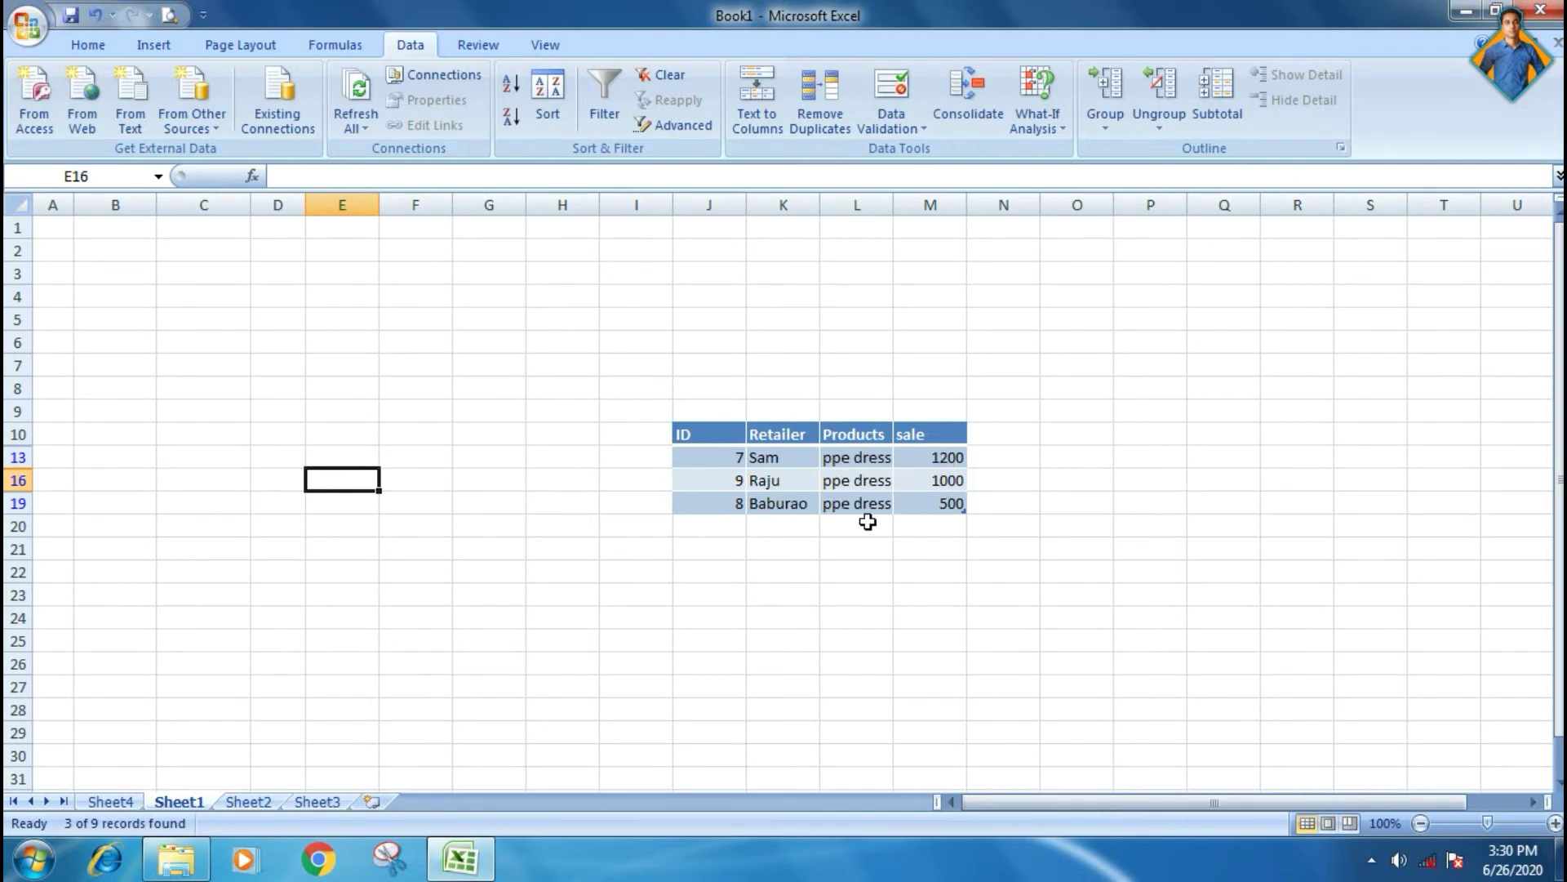
click(669, 76)
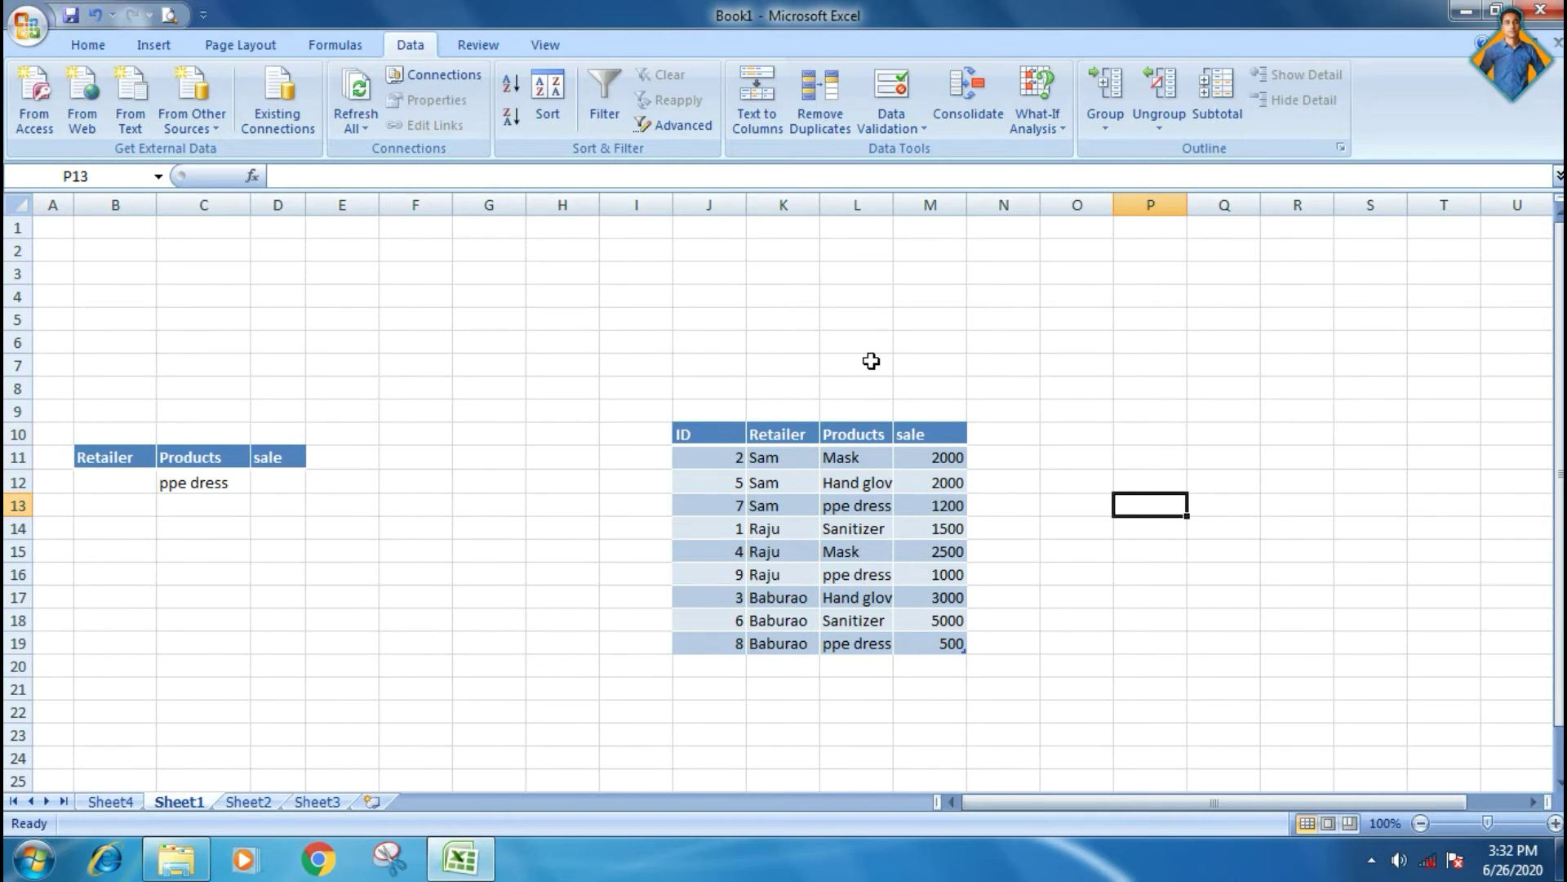
Delete the sales table and its linked query from the sheet
drag(658, 382, 992, 688)
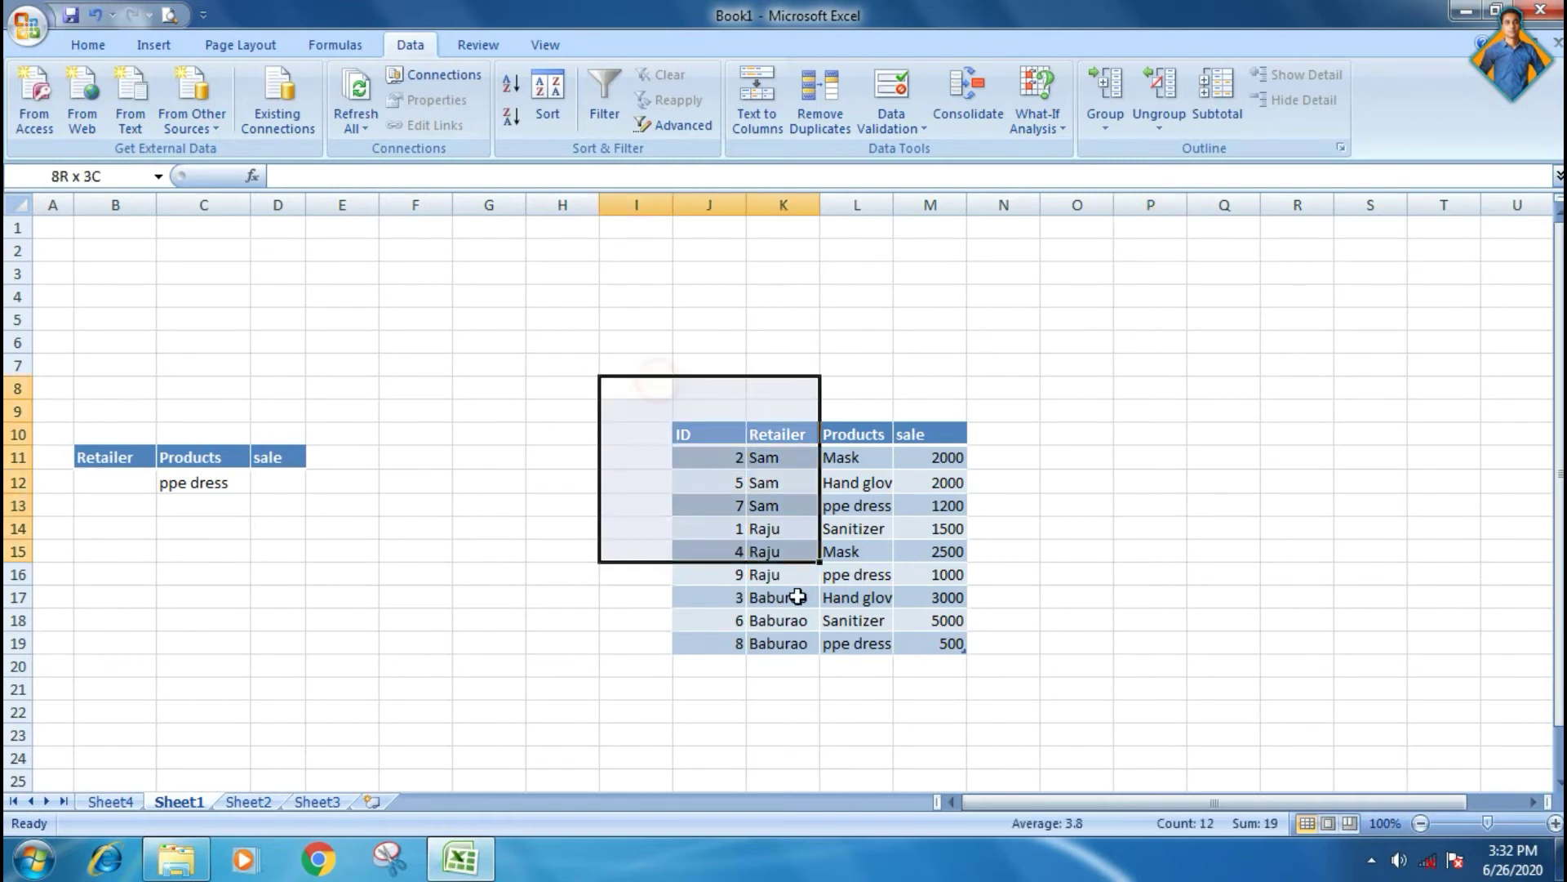
key(Delete)
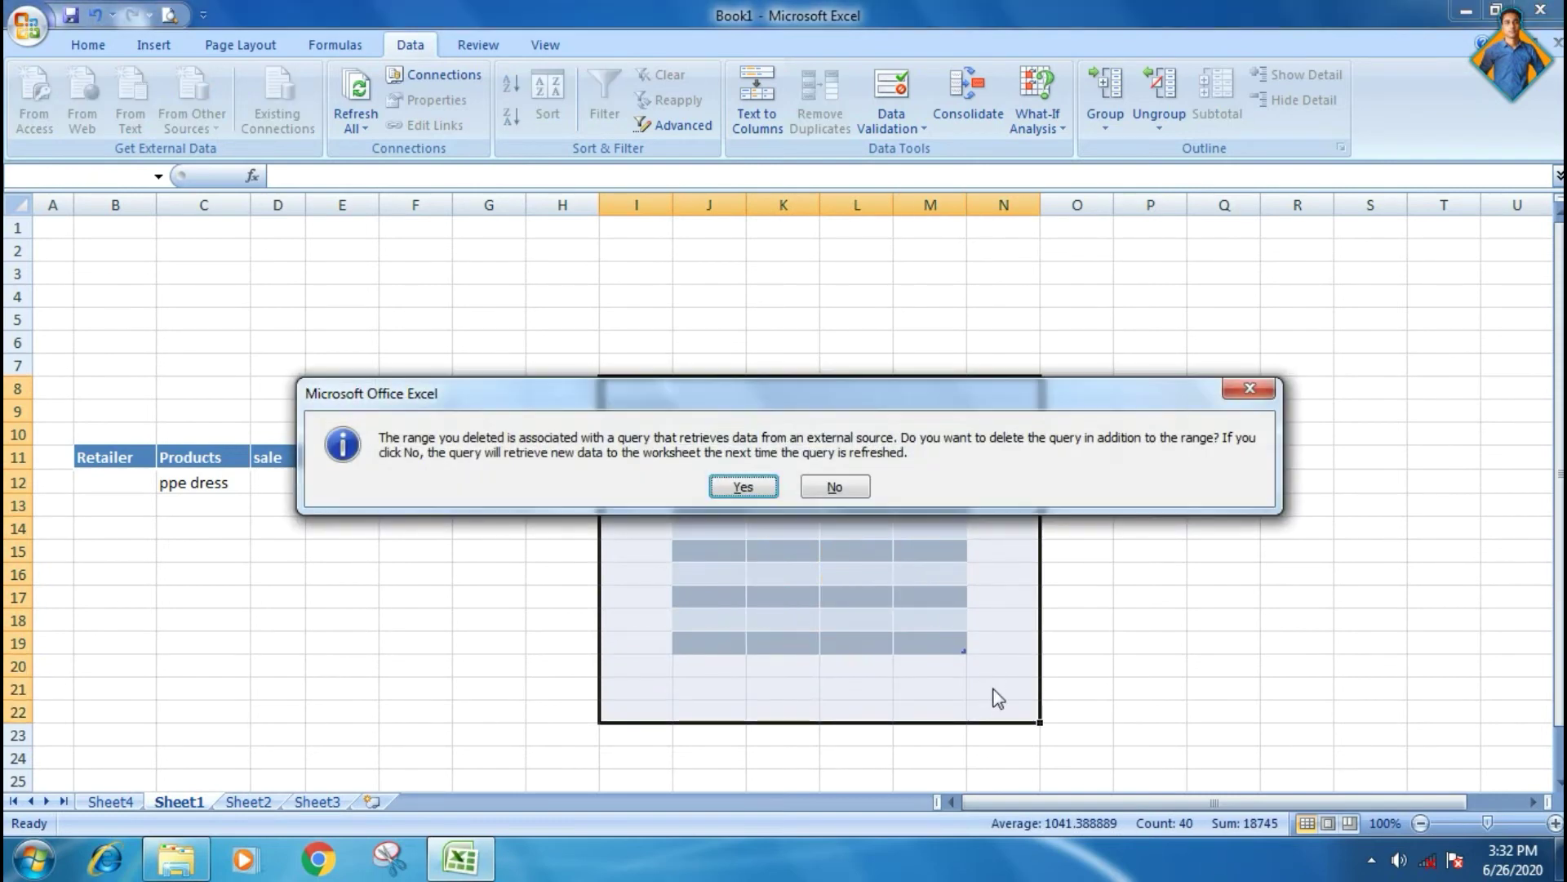
click(741, 488)
click(1242, 526)
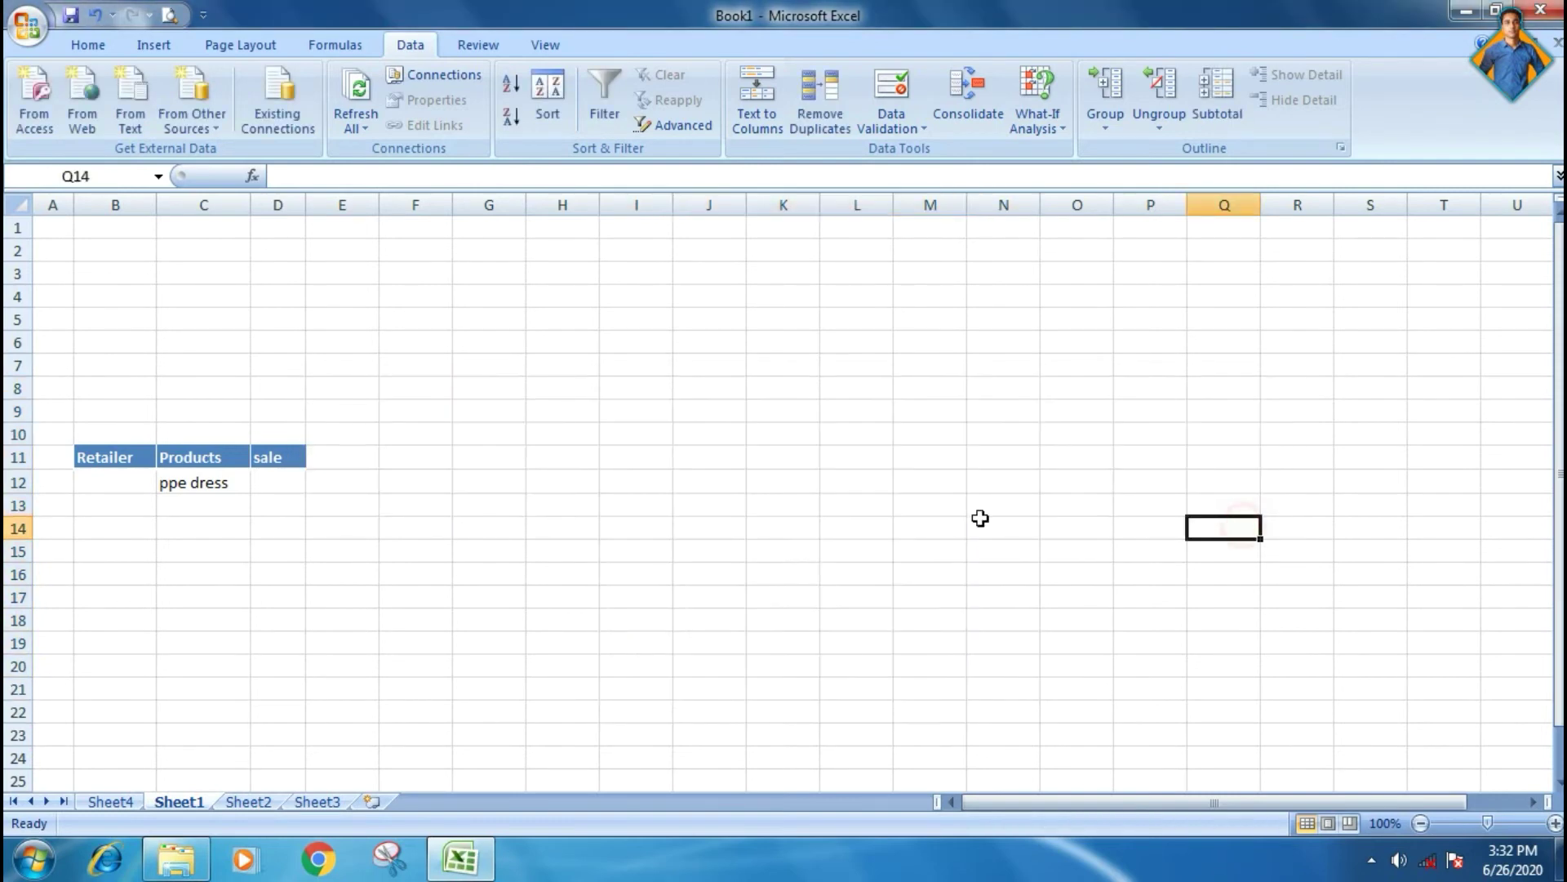
Enter 'Joe said that the quick brown fox jumped over the lazy dog.' in I9
click(648, 412)
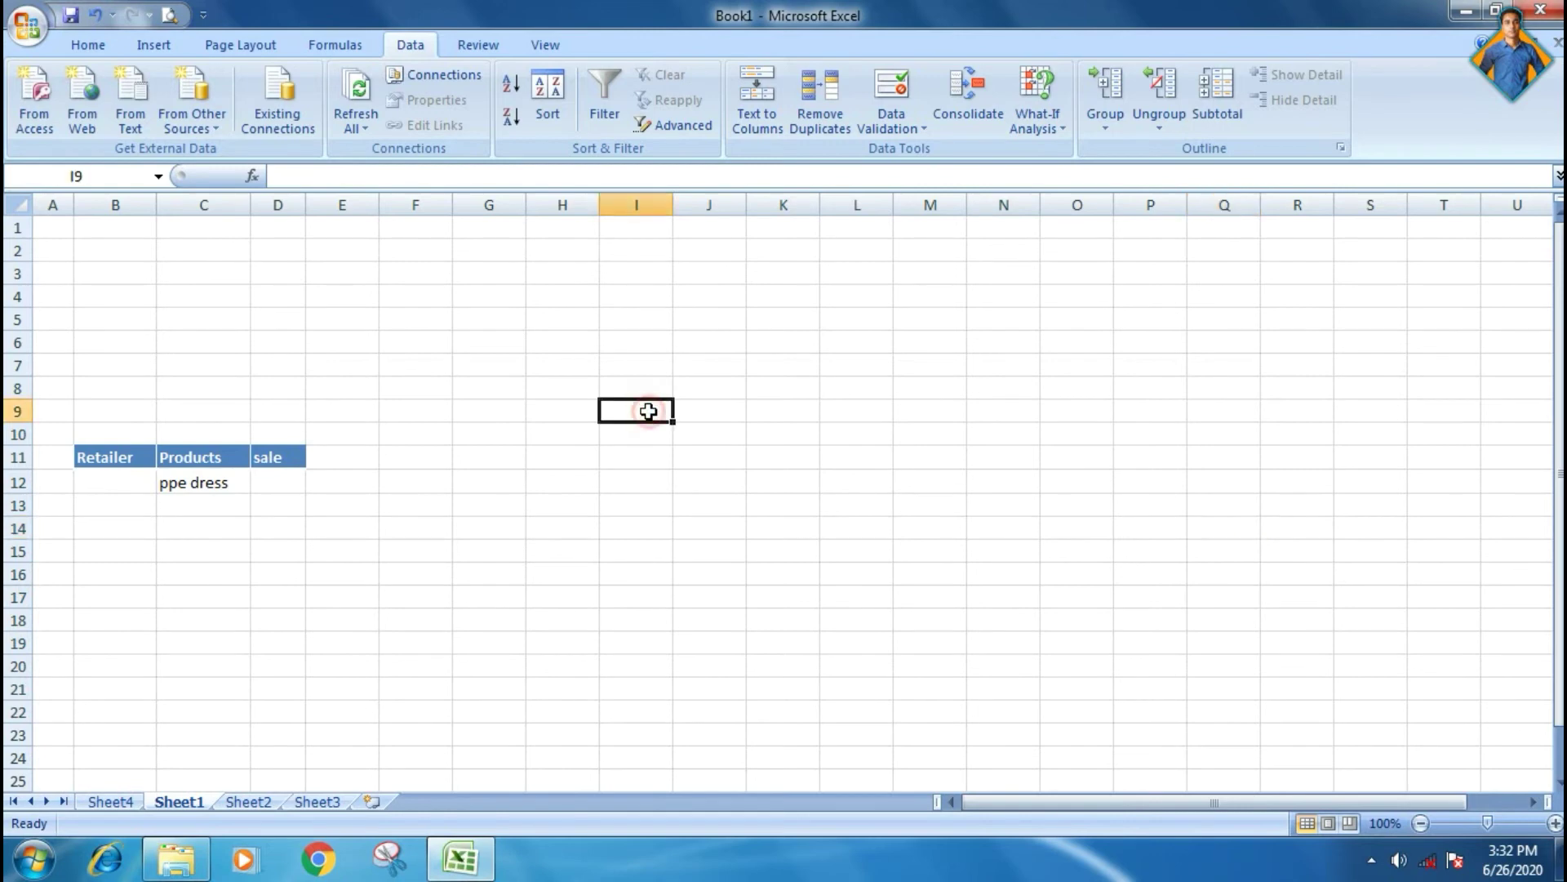
text(J)
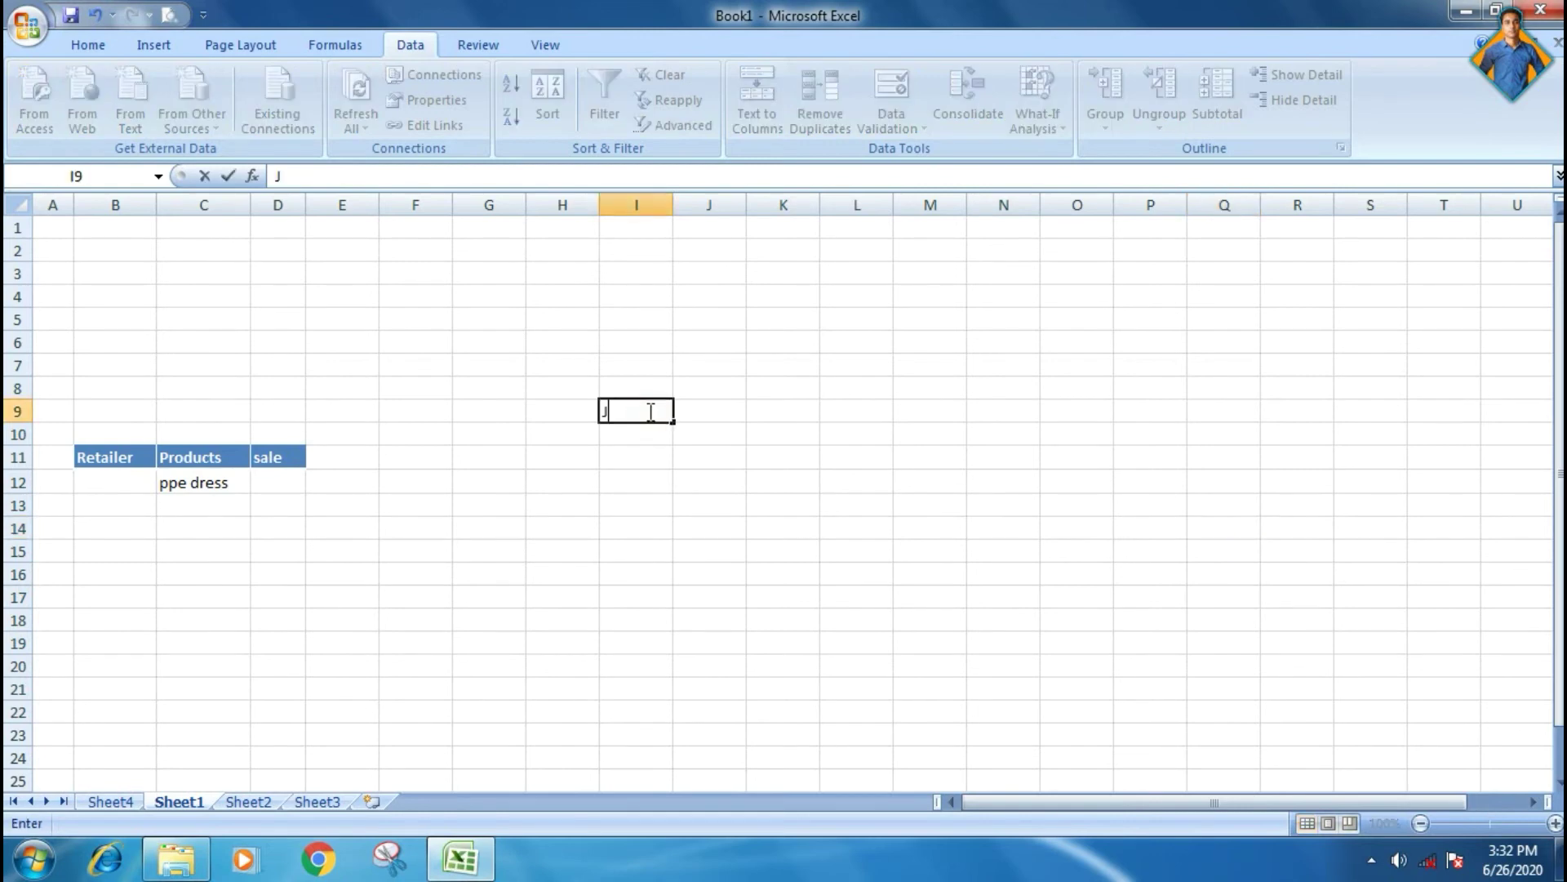
text(oe said t)
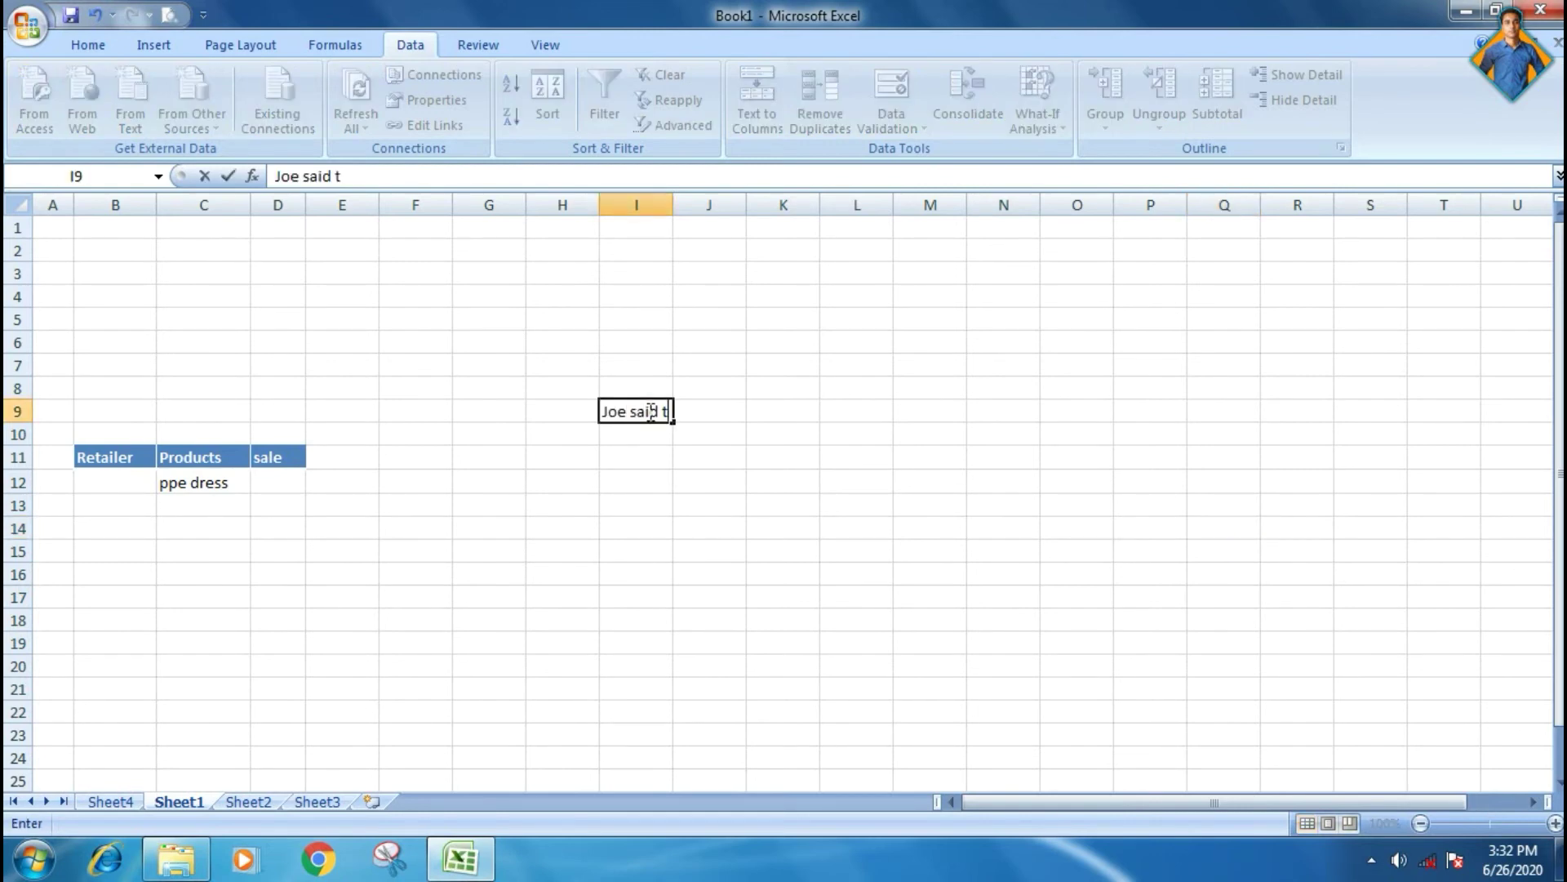
text(hat the quick)
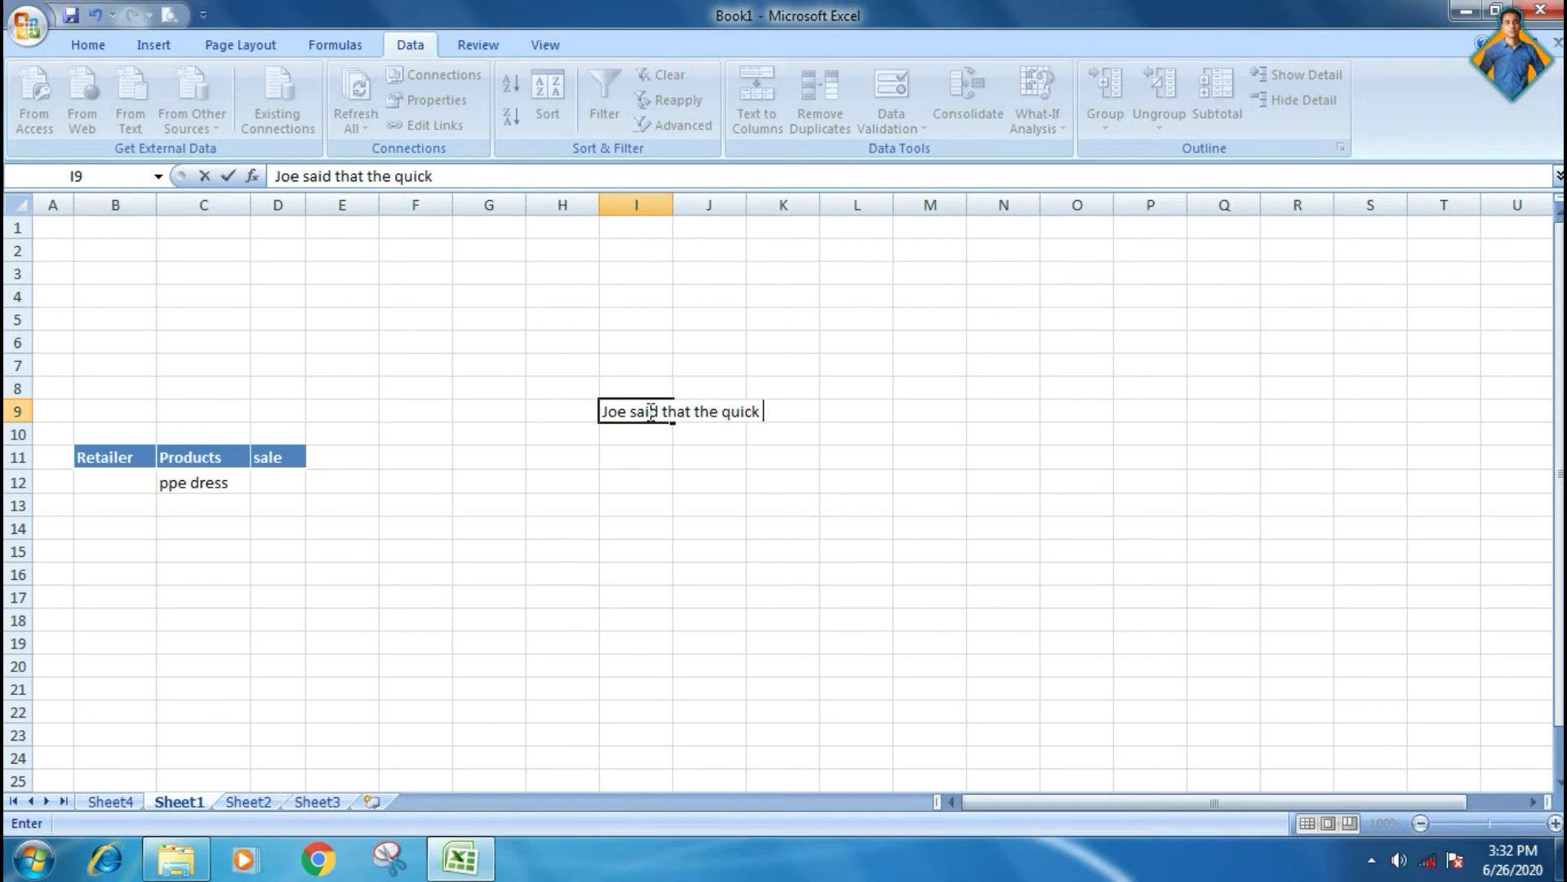
text( brown fox jum)
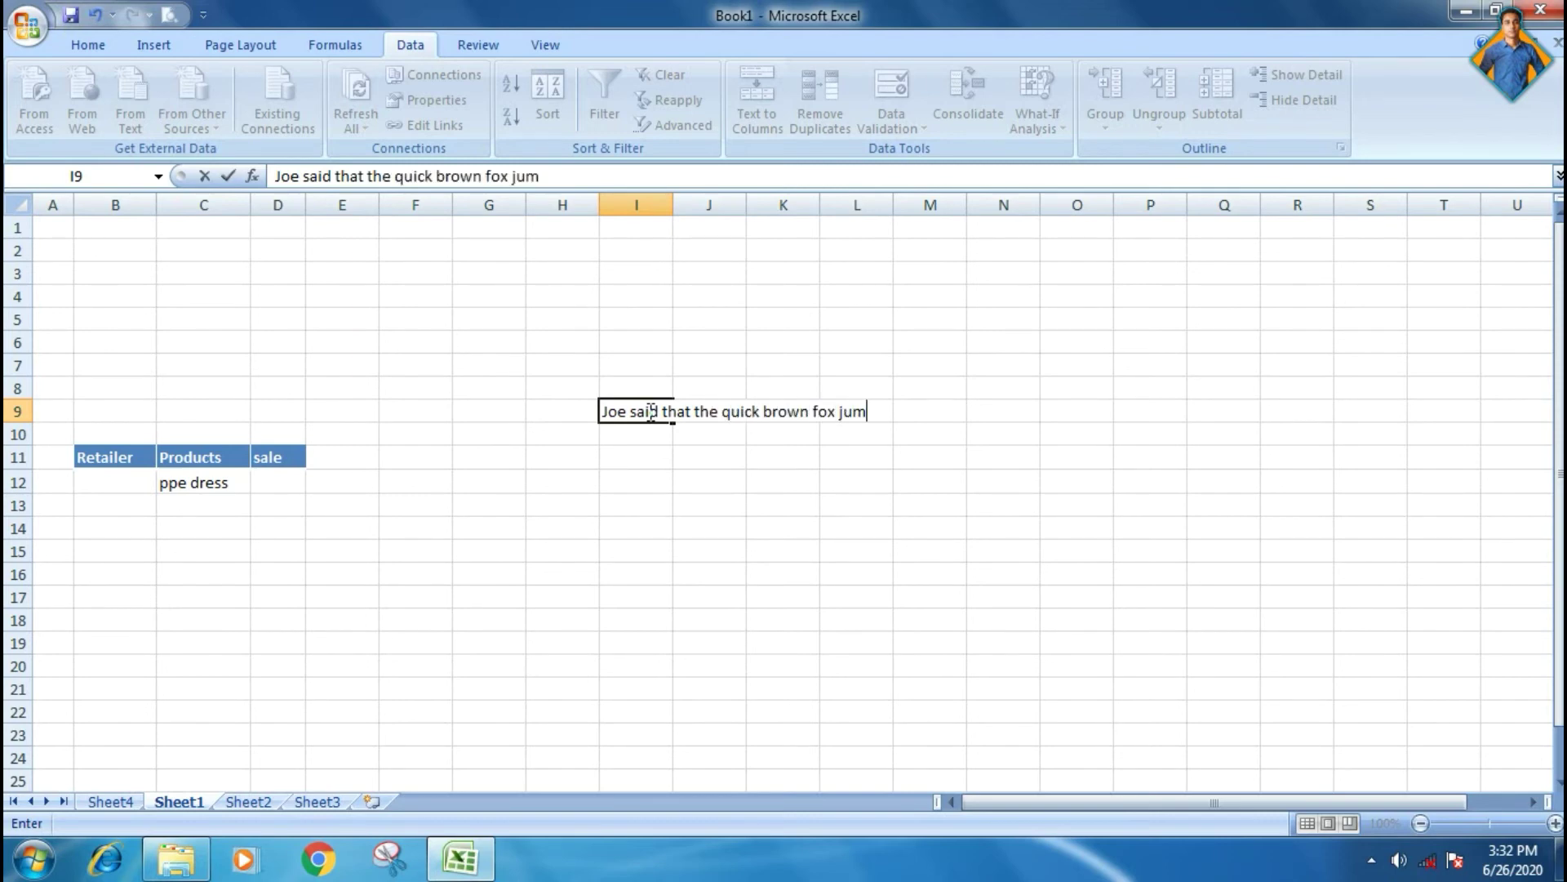
text(ped over t)
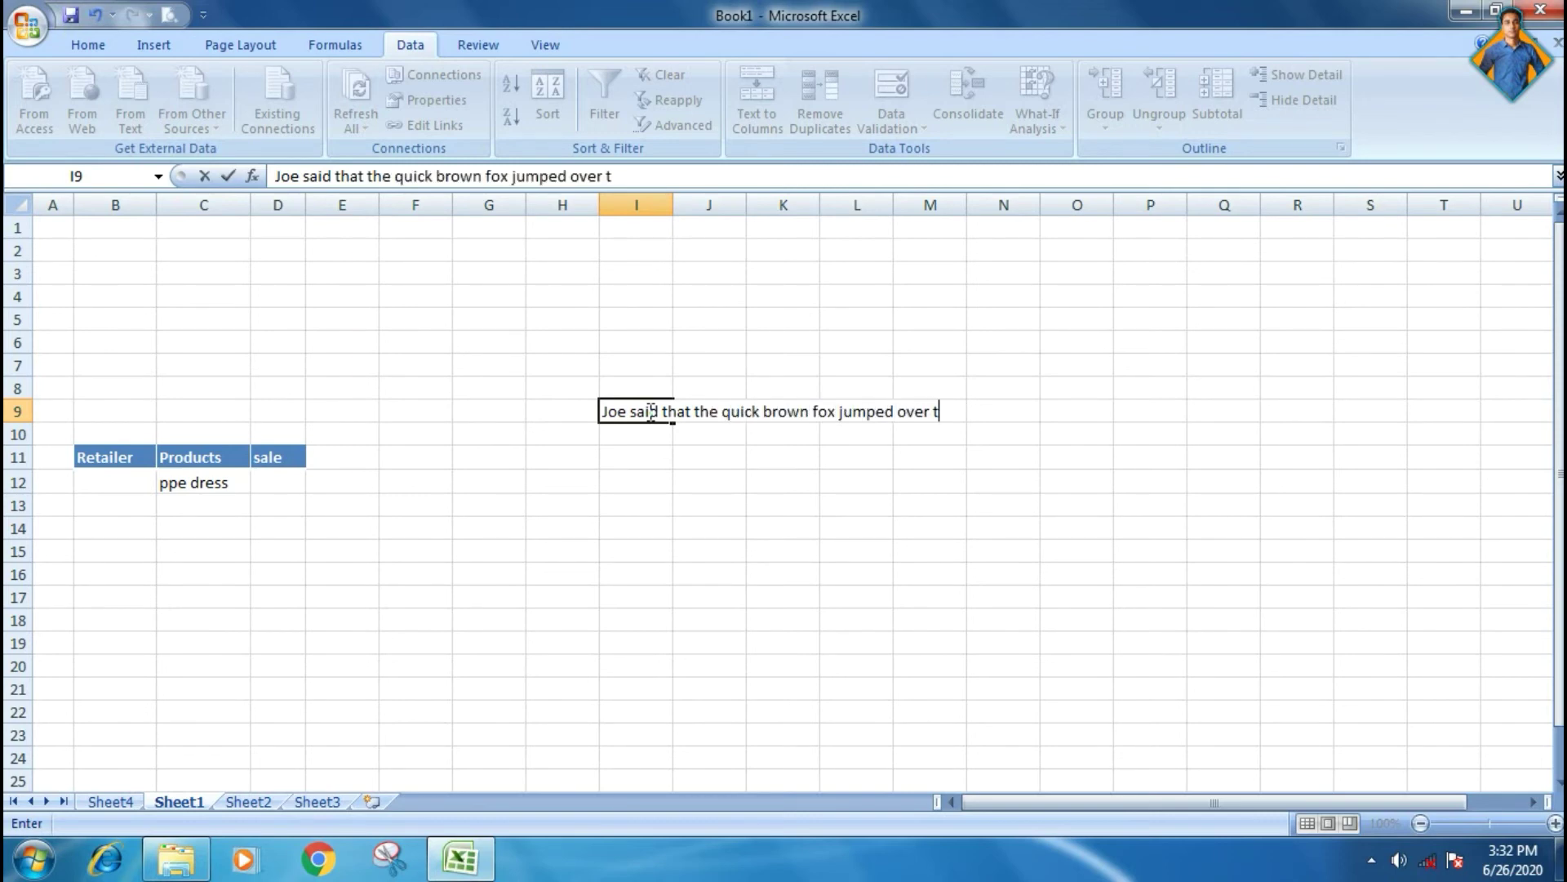
text(he lazy dog)
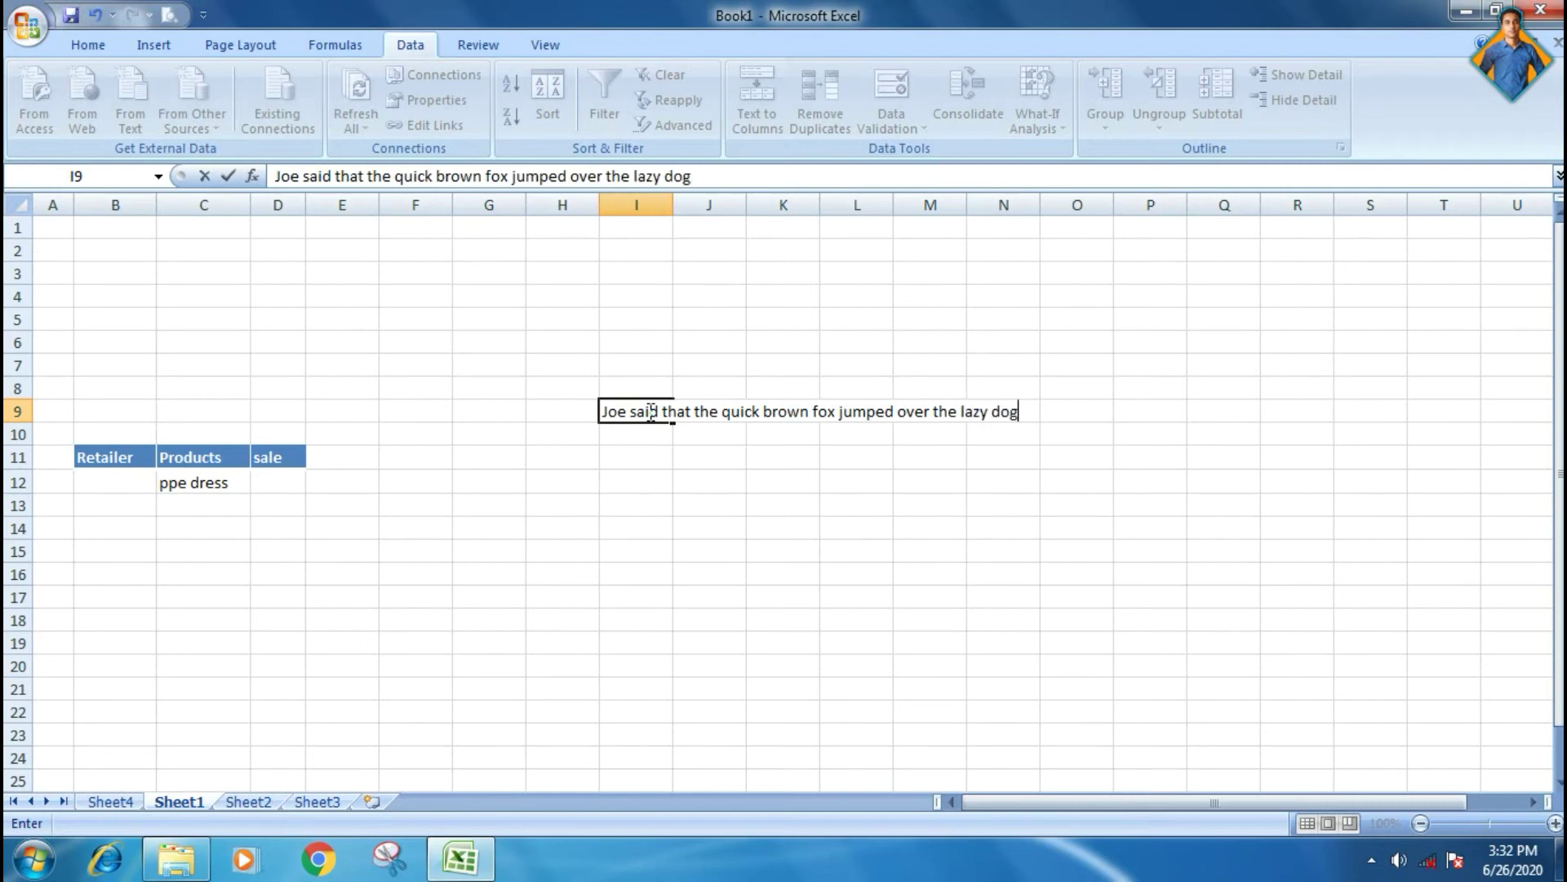
text(.)
click(707, 474)
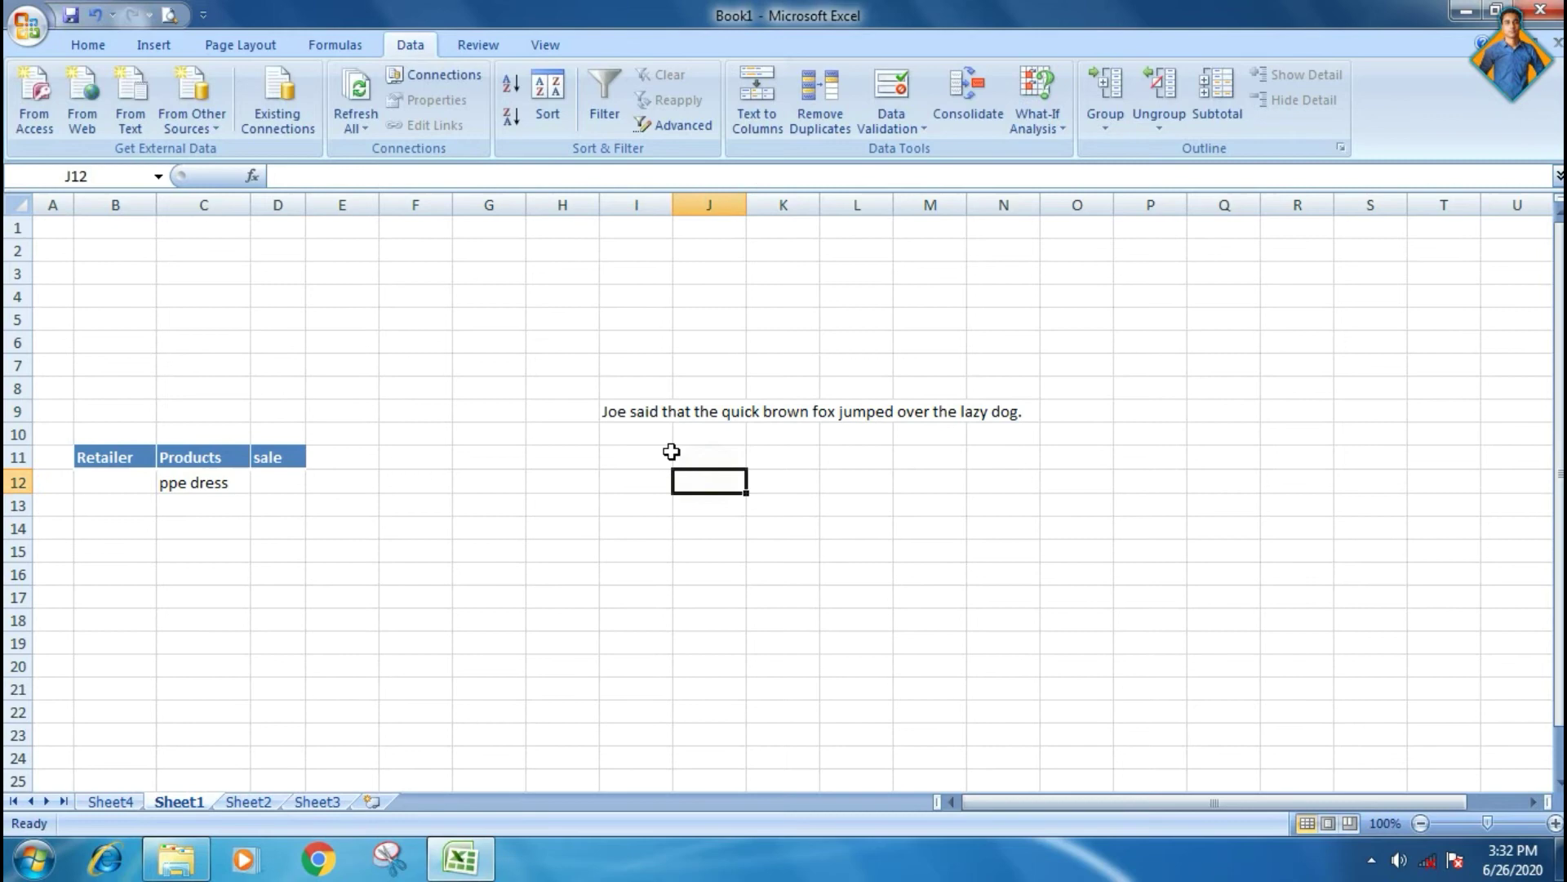
Start Text to Columns for the sentence in cell I9
click(627, 417)
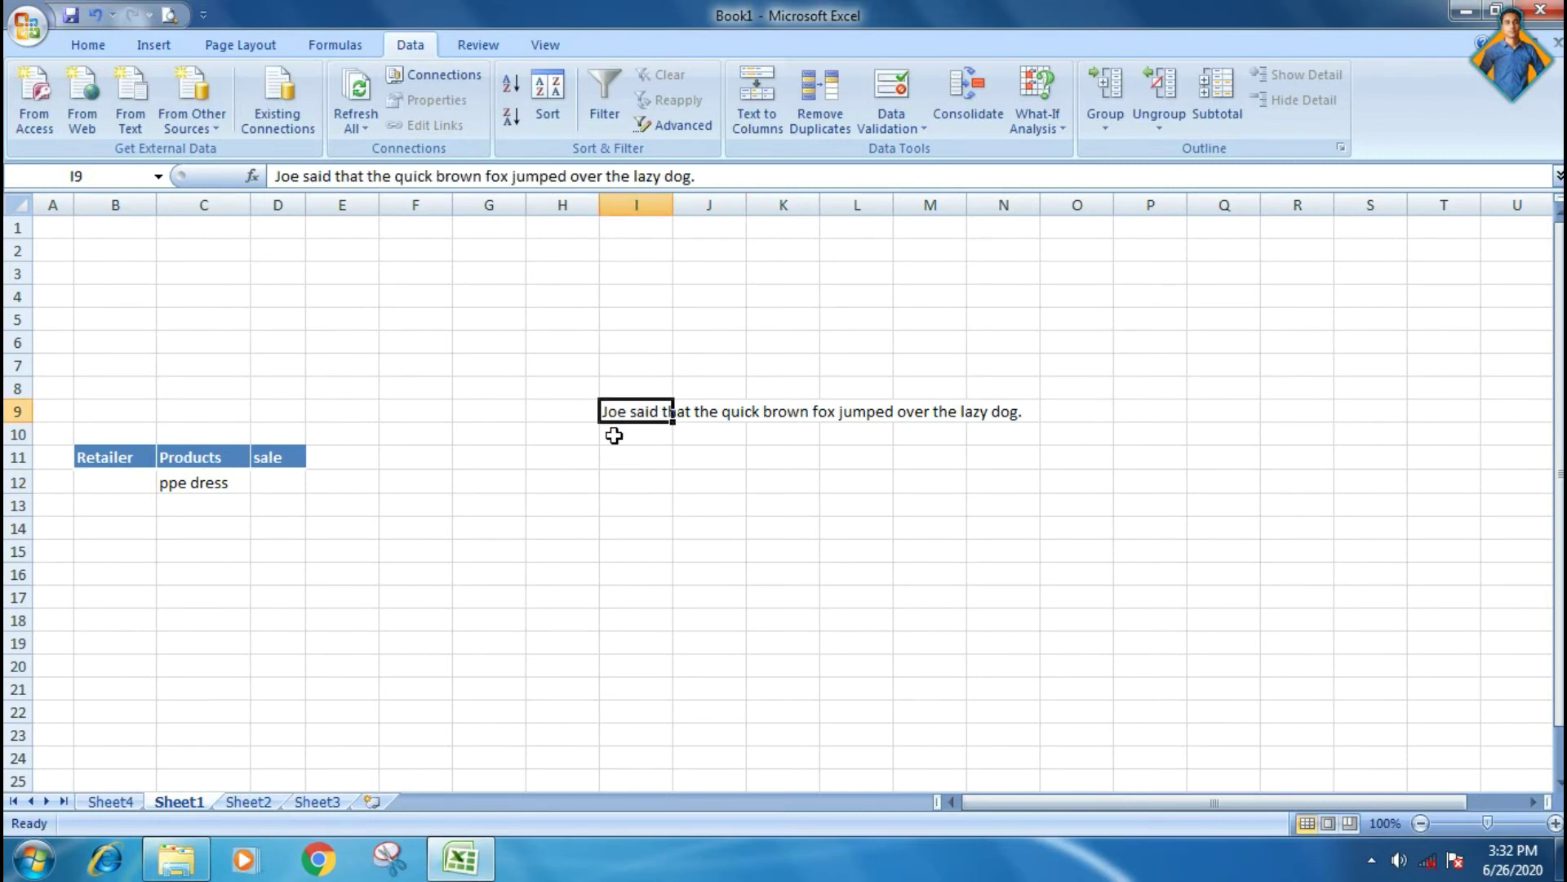
click(702, 411)
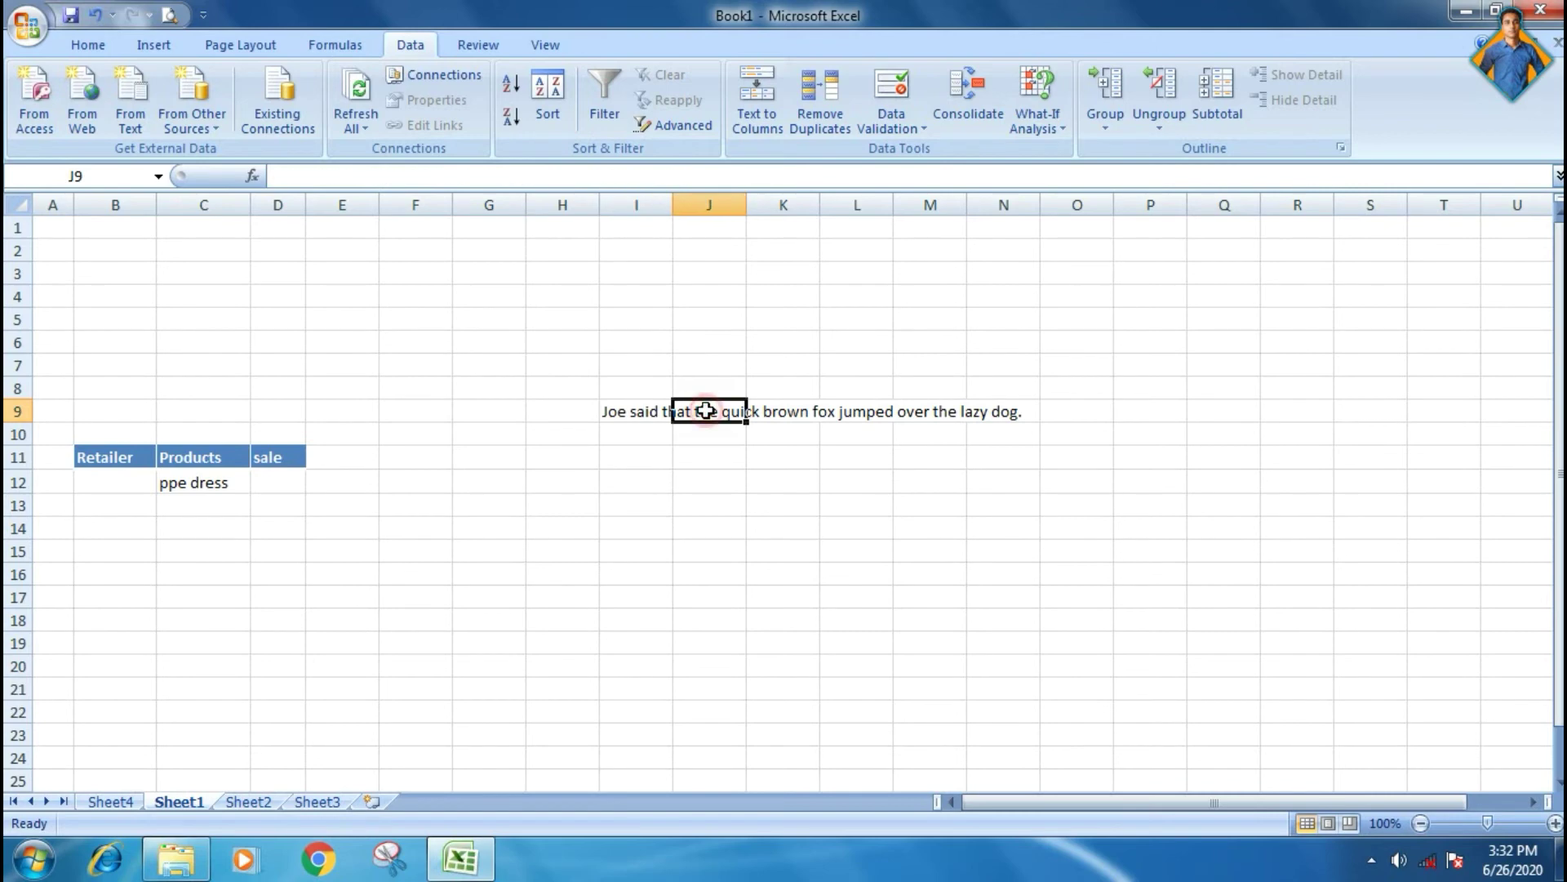
click(625, 416)
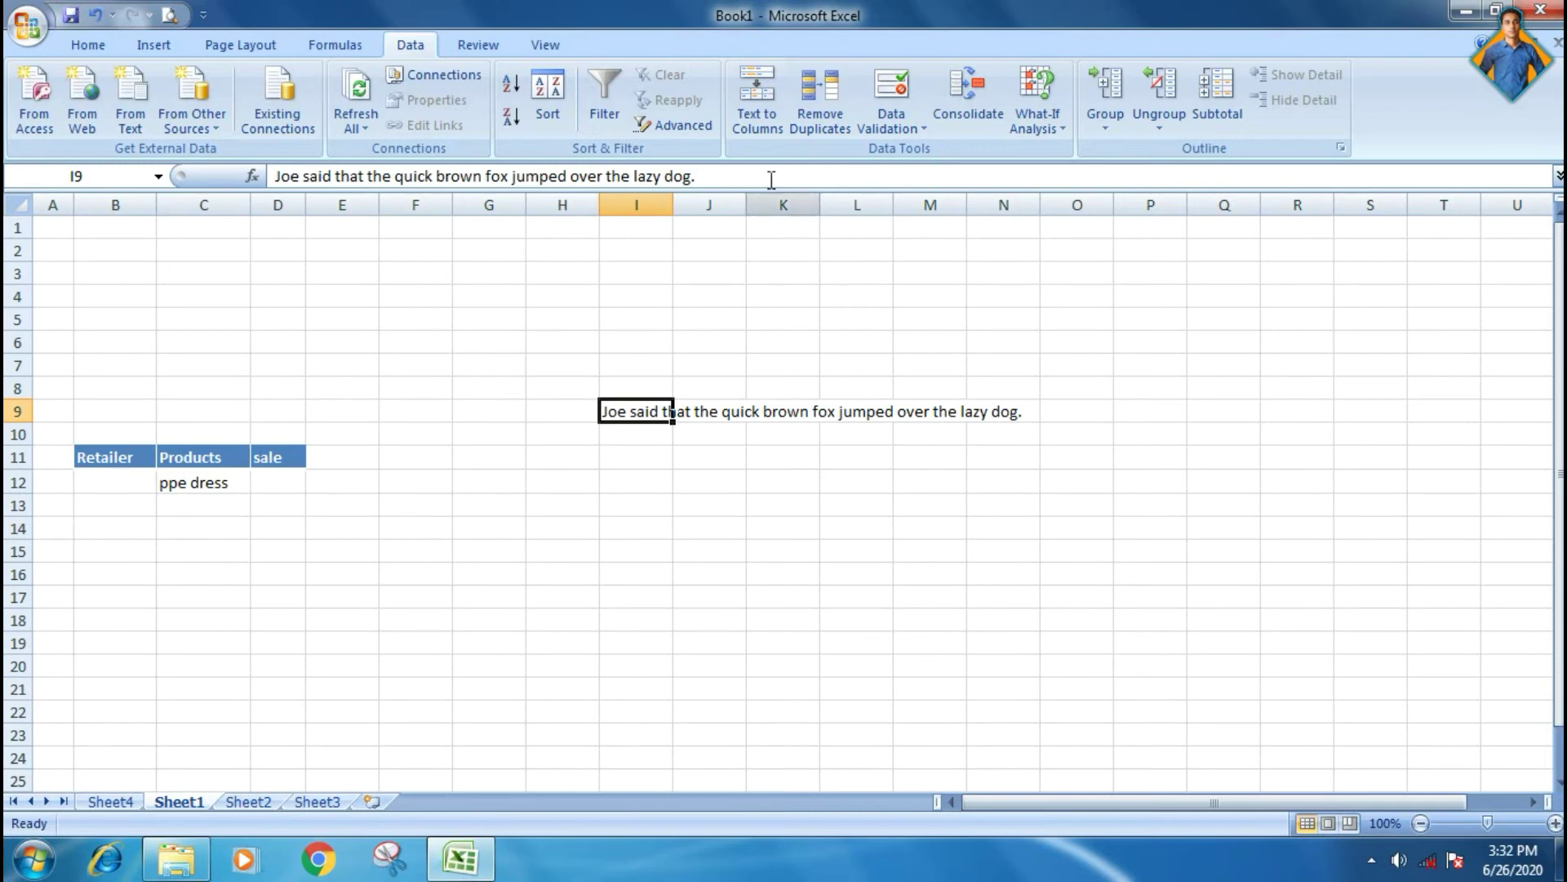
click(758, 125)
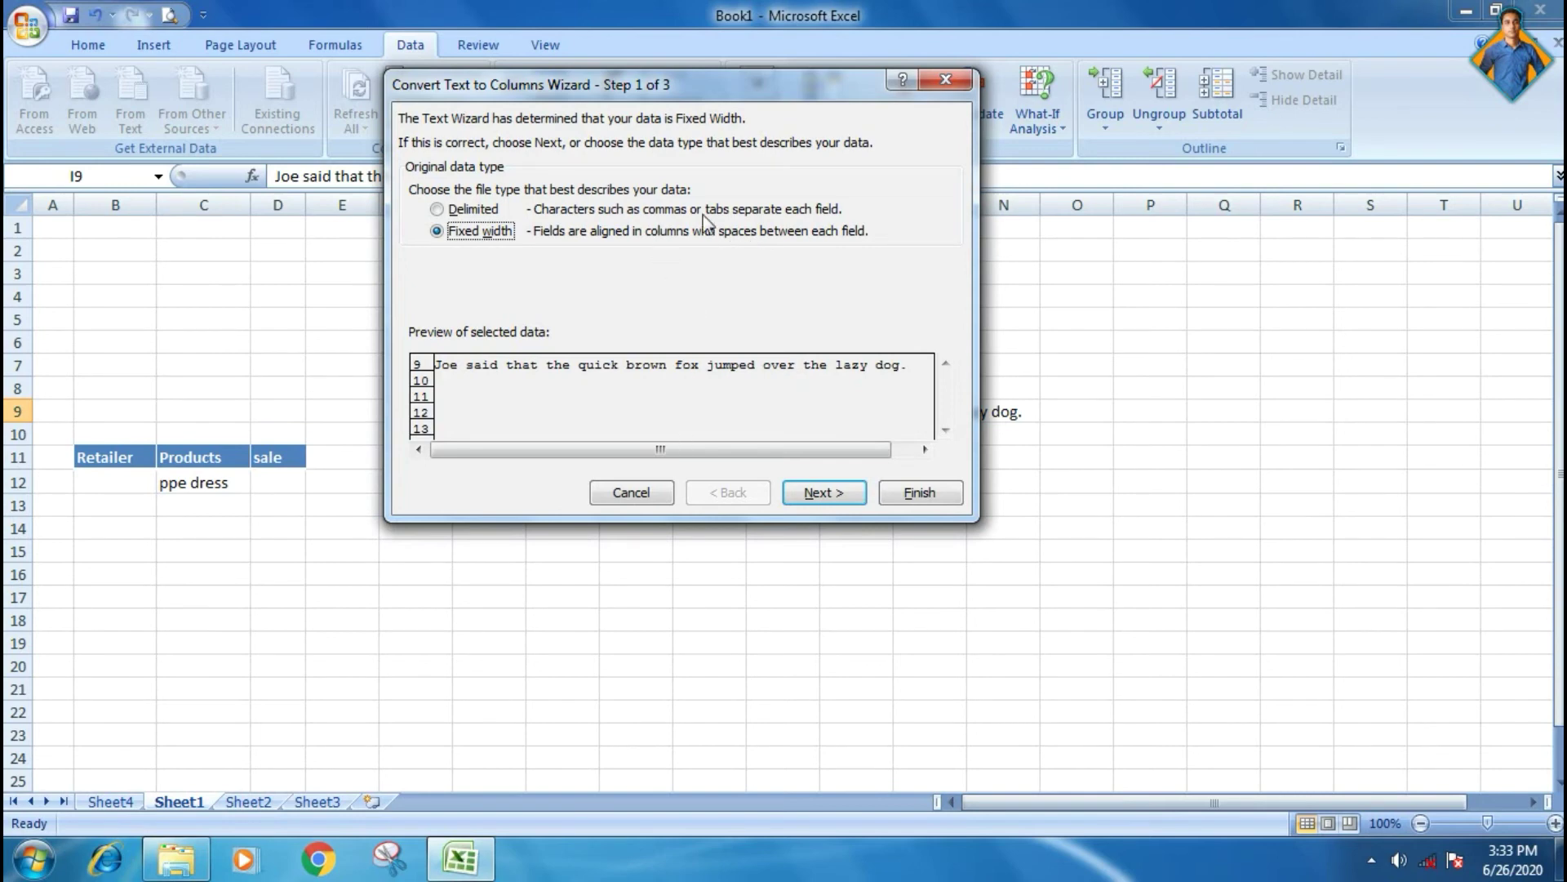
Split the I9 sentence one word per cell using fixed-width Text to Columns
mouse_move(747, 87)
mouse_down()
mouse_move(1104, 168)
mouse_move(280, 292)
mouse_up()
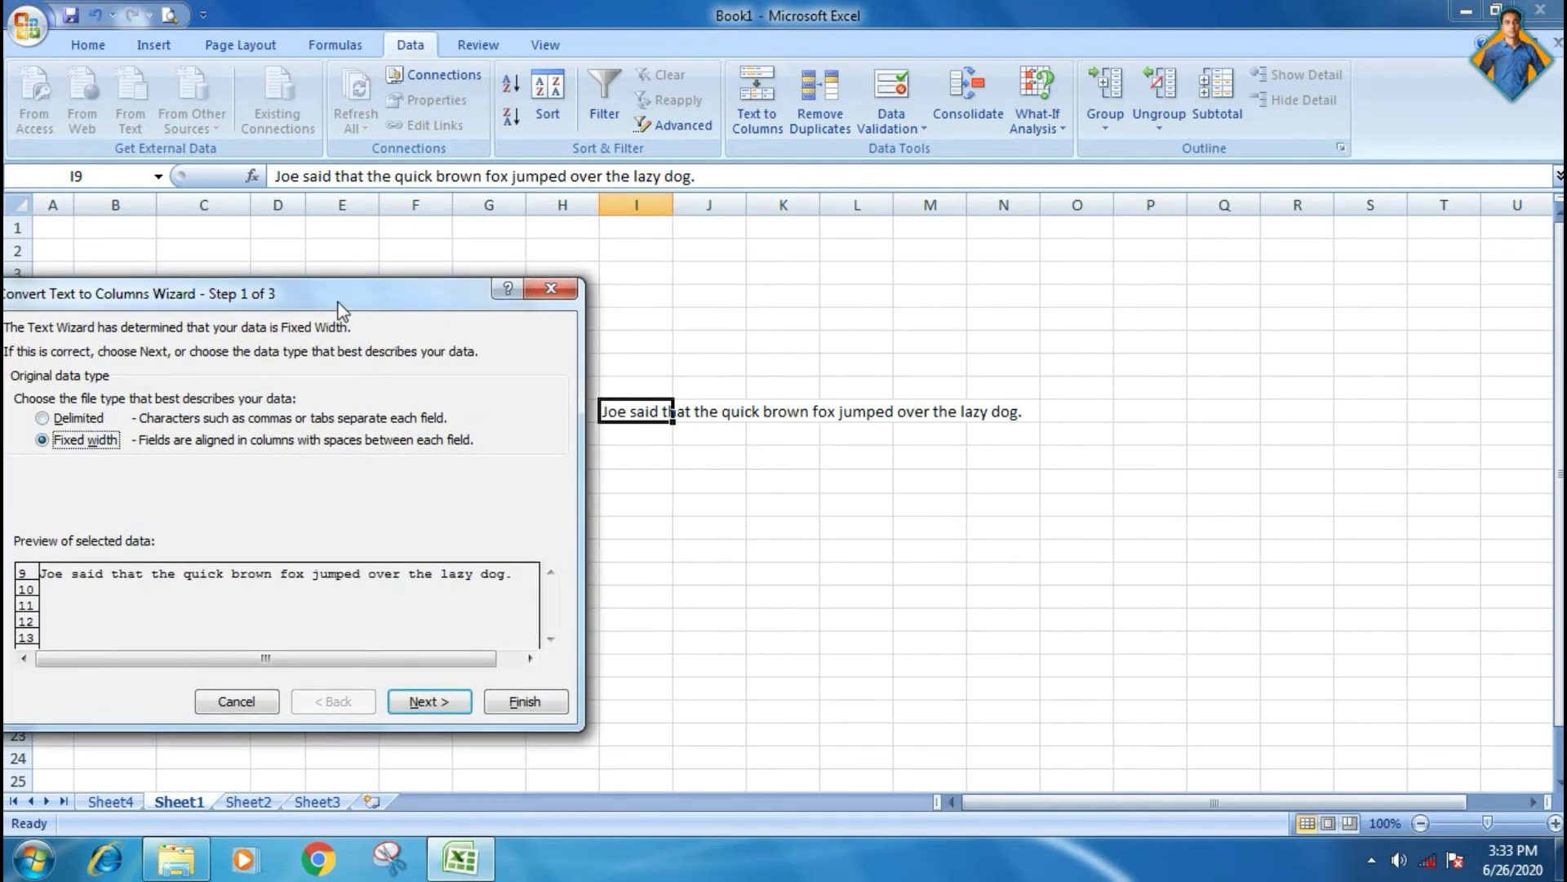
mouse_move(312, 293)
mouse_down()
mouse_move(508, 219)
mouse_move(393, 267)
mouse_move(302, 232)
mouse_move(327, 251)
mouse_up()
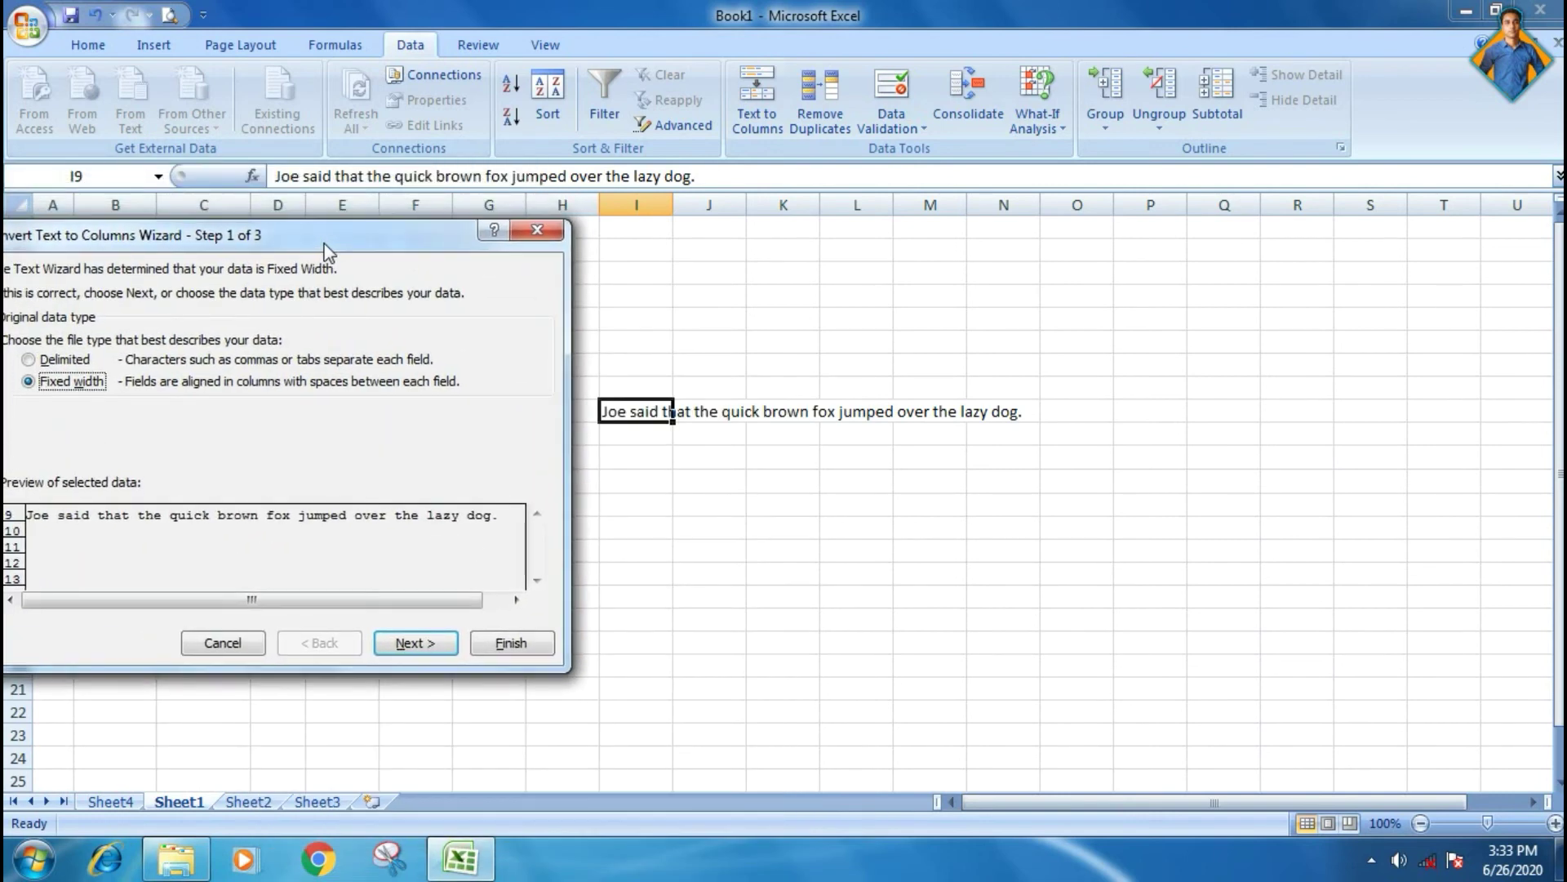
click(416, 643)
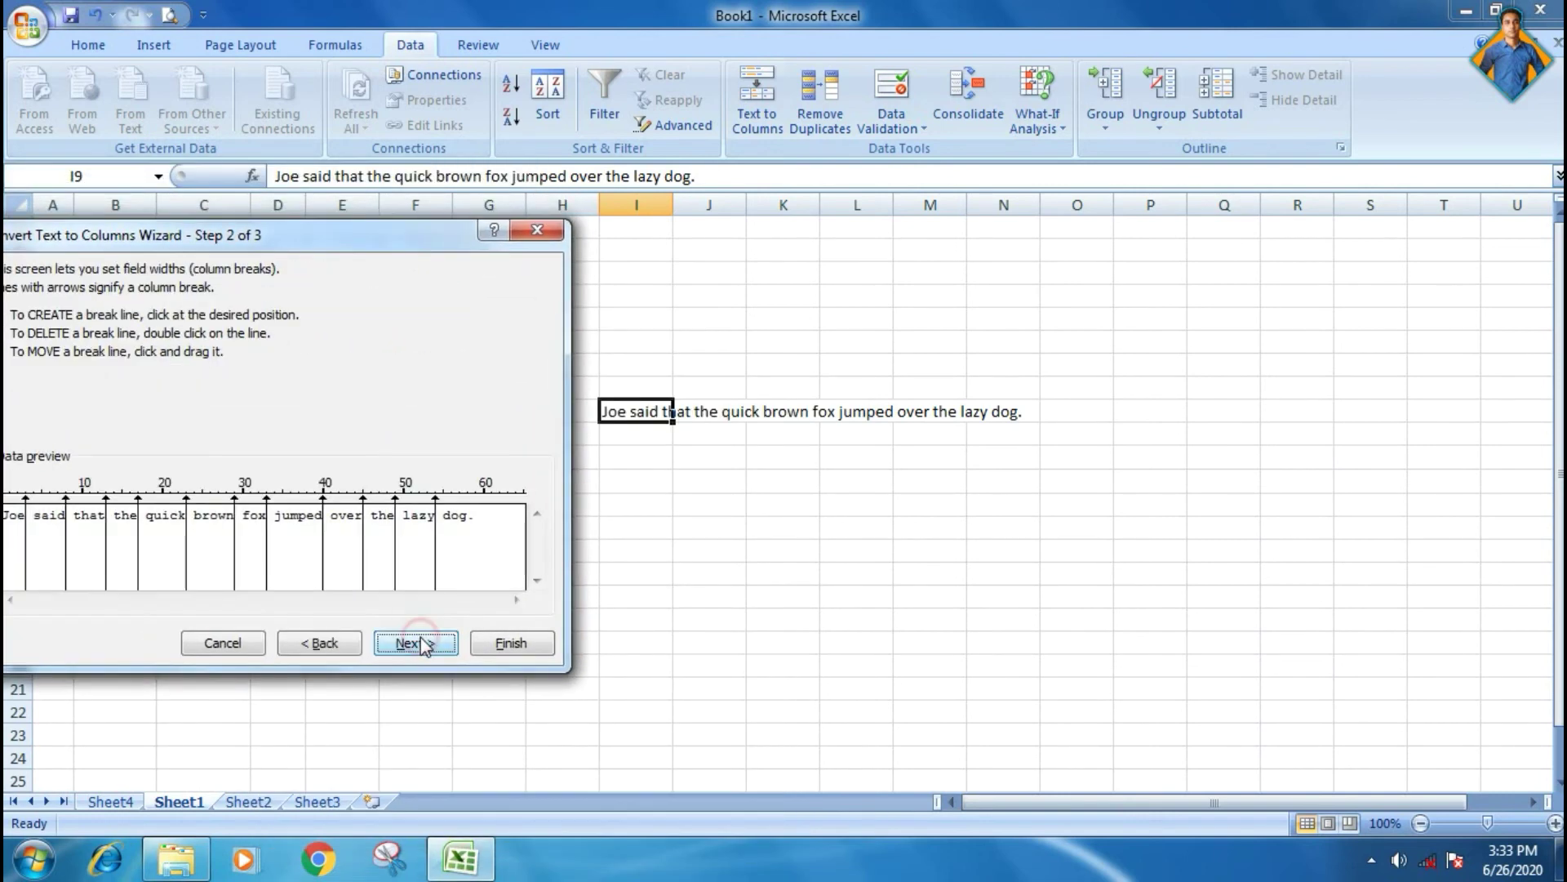
mouse_move(343, 222)
mouse_down()
mouse_move(800, 243)
mouse_move(804, 223)
mouse_move(784, 223)
mouse_up()
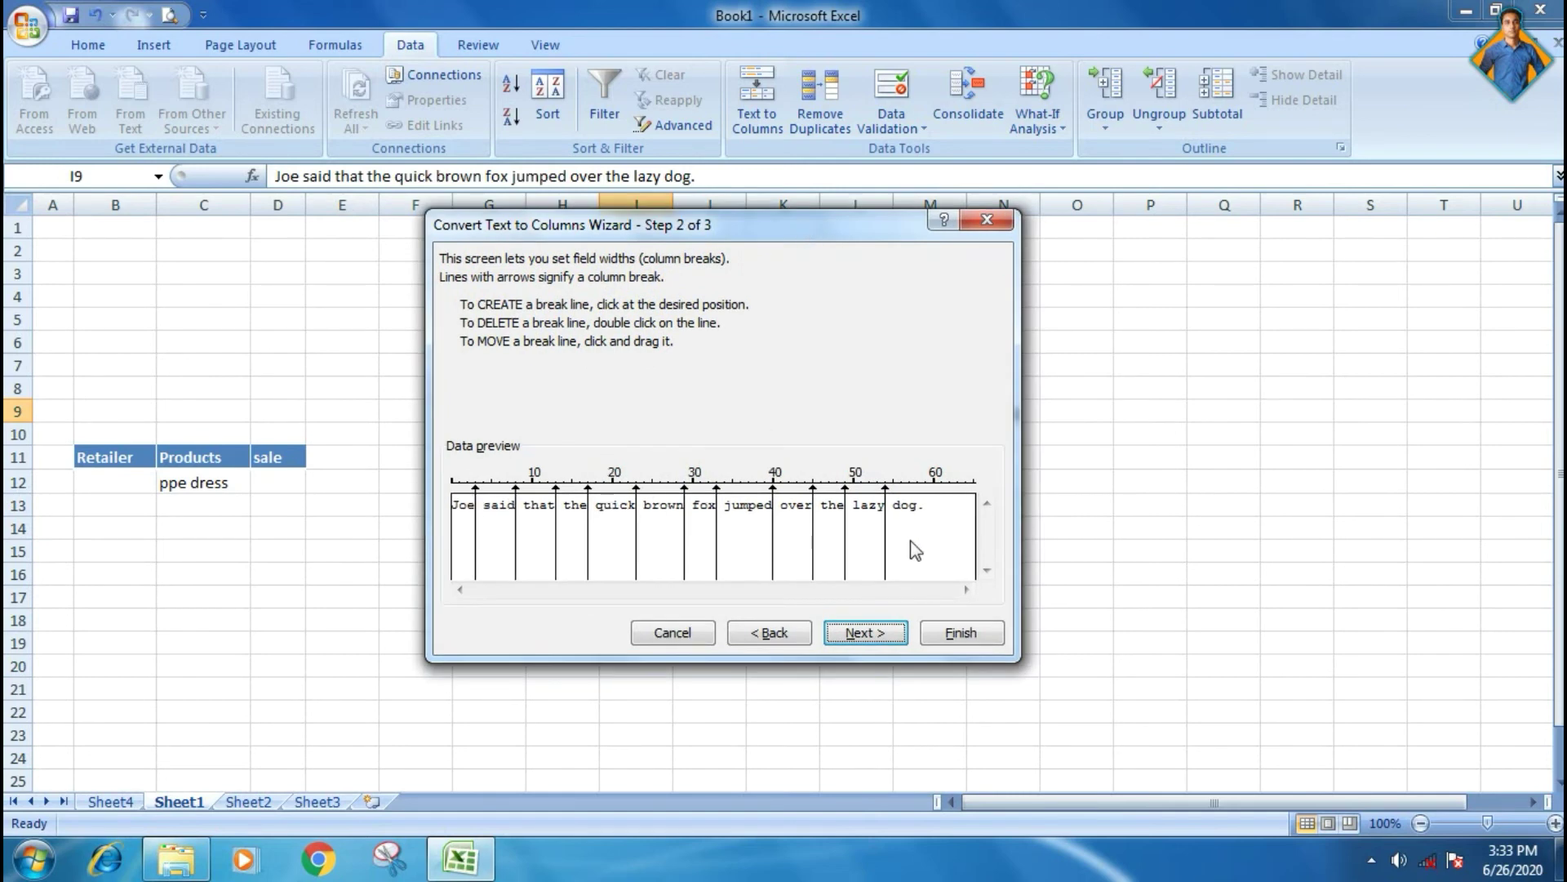
click(877, 633)
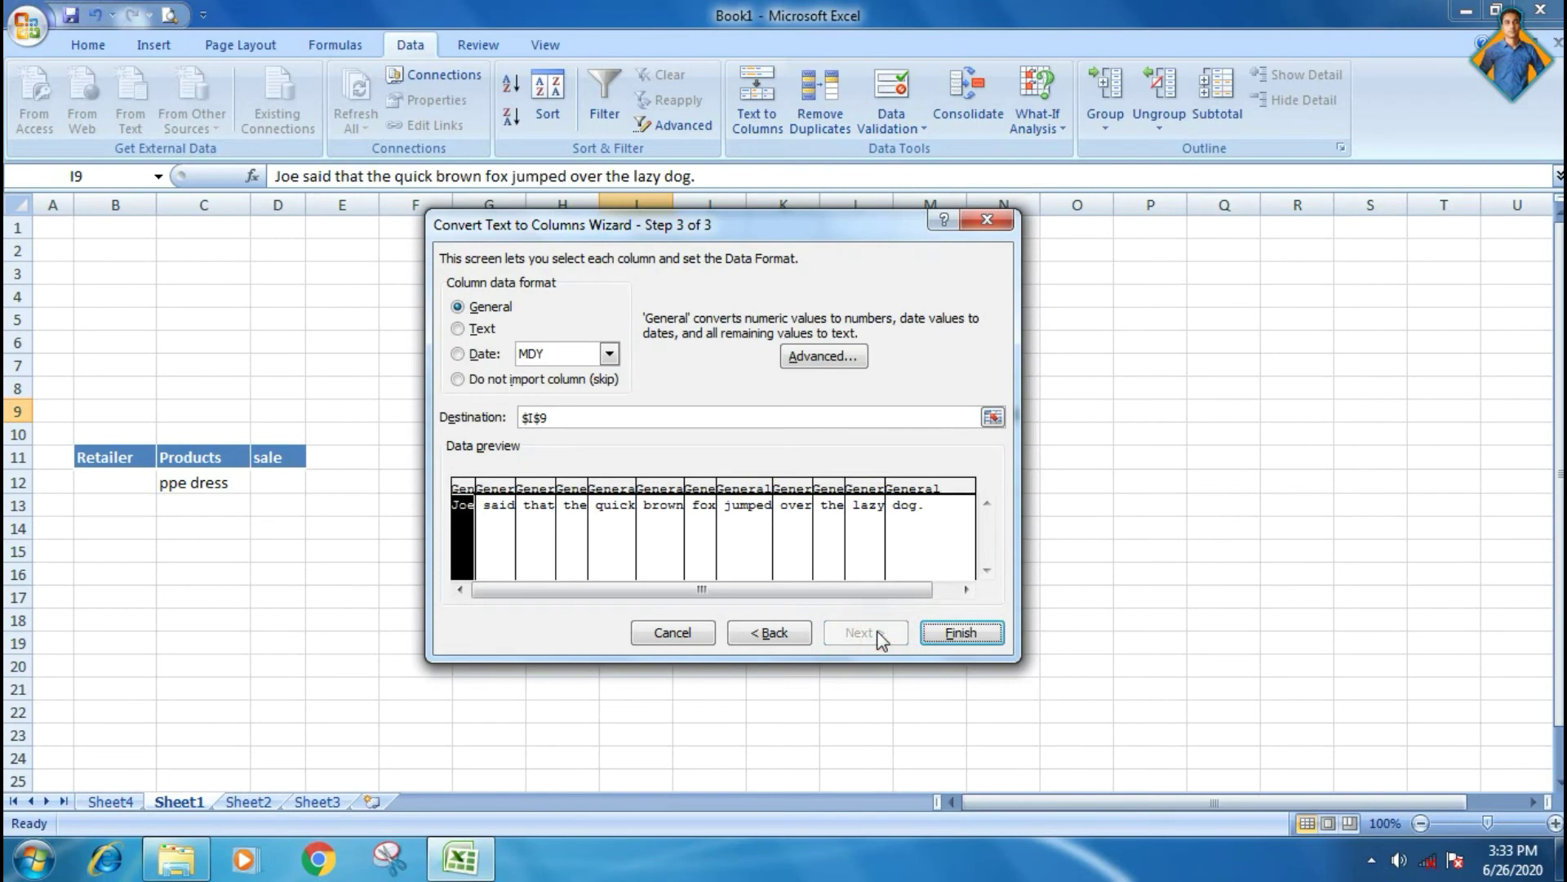
click(952, 633)
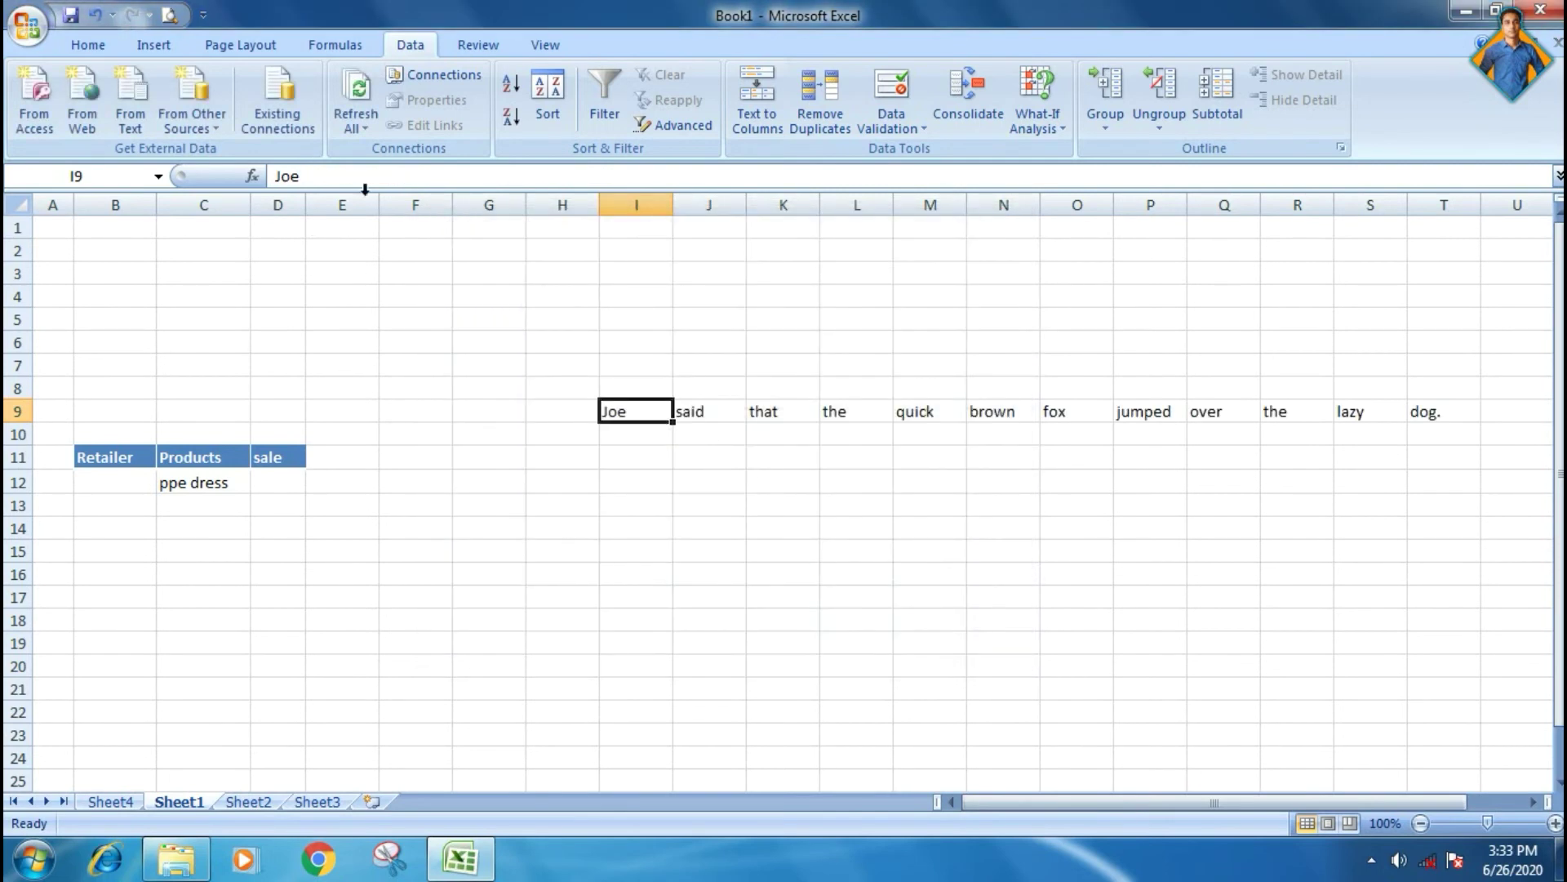
Review the split words along row 9, then undo the split
click(710, 416)
click(767, 414)
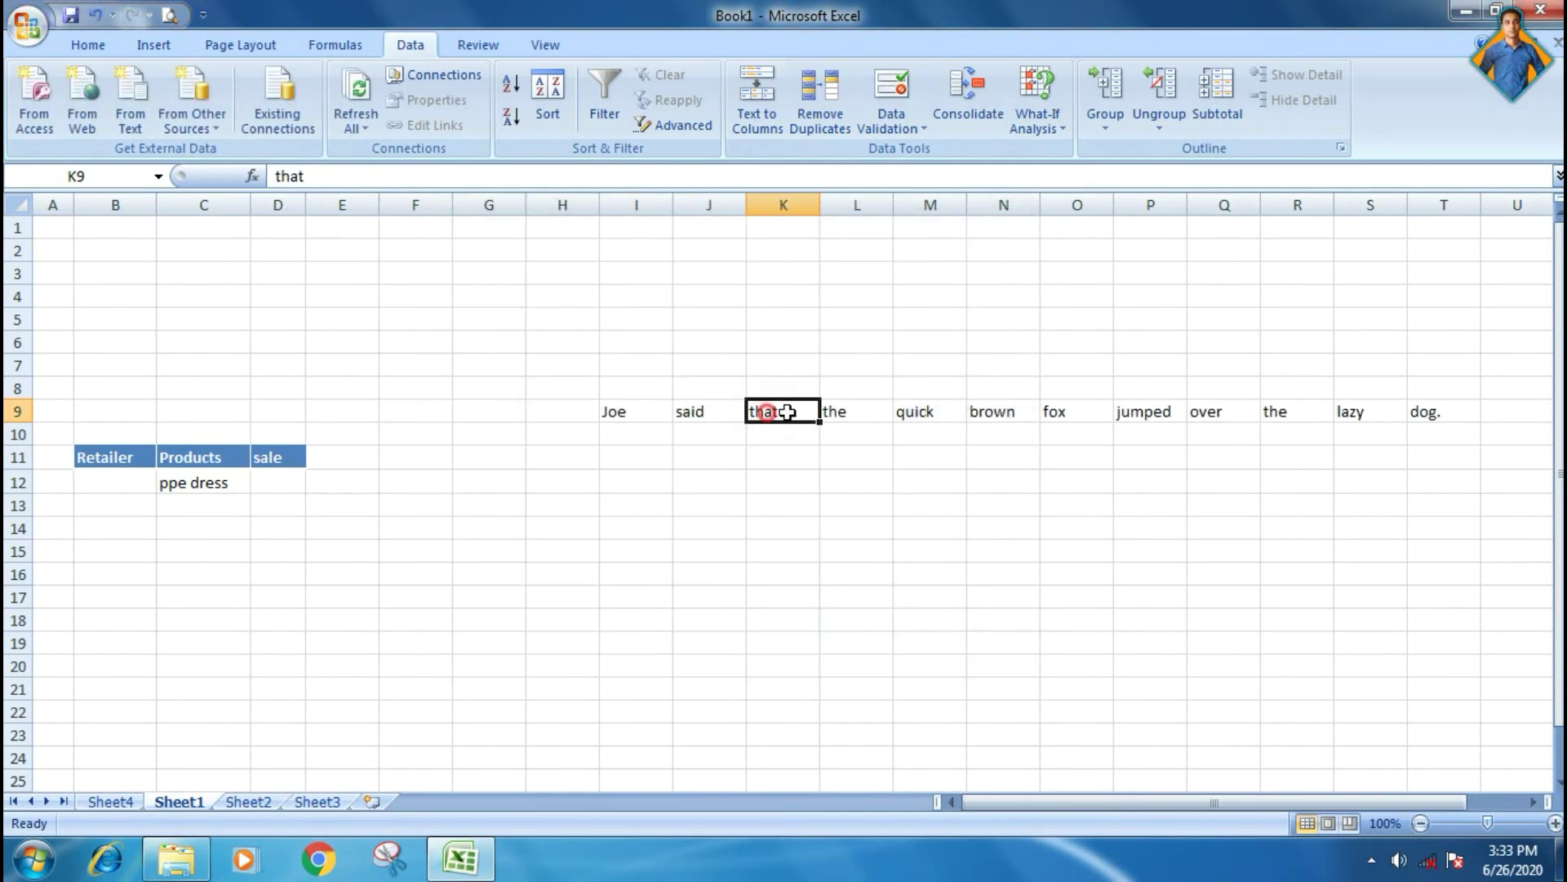
click(849, 417)
click(926, 421)
click(982, 419)
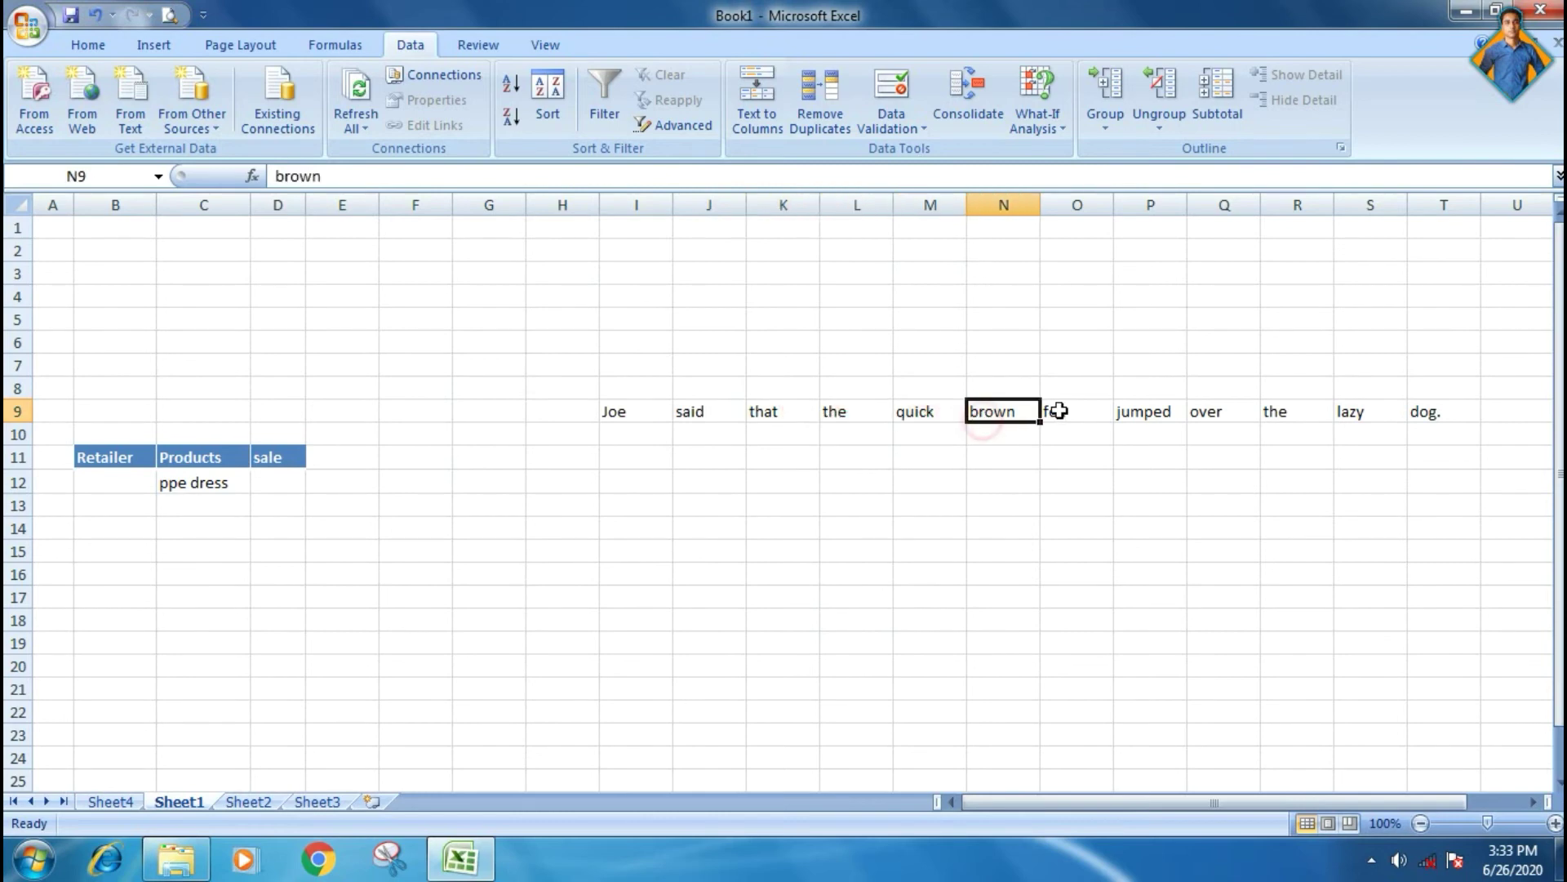
click(1060, 411)
click(1122, 412)
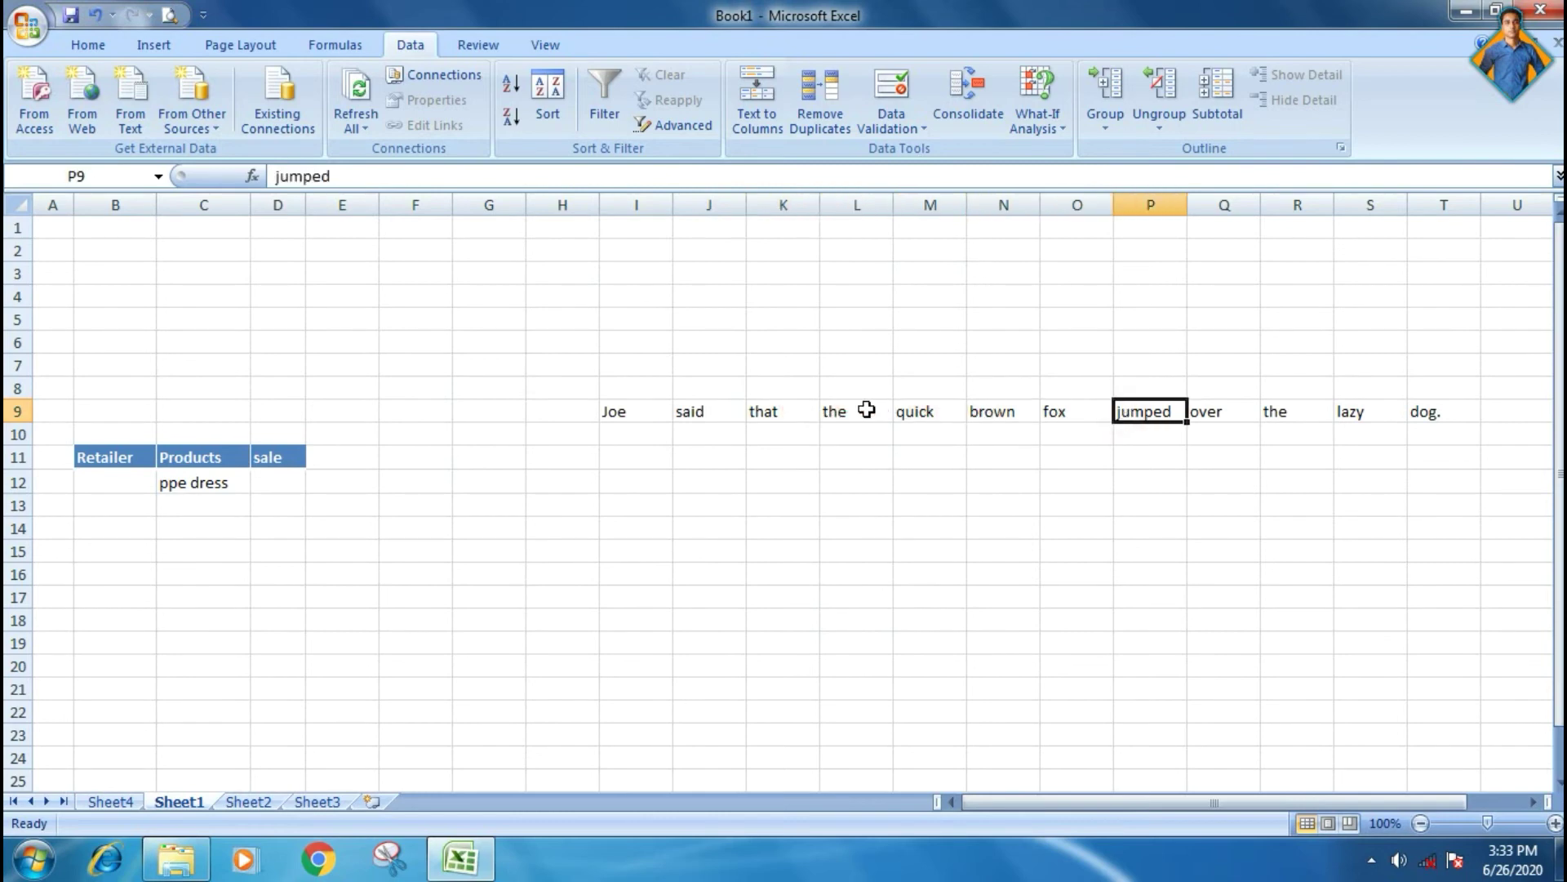
key(ctrl+z)
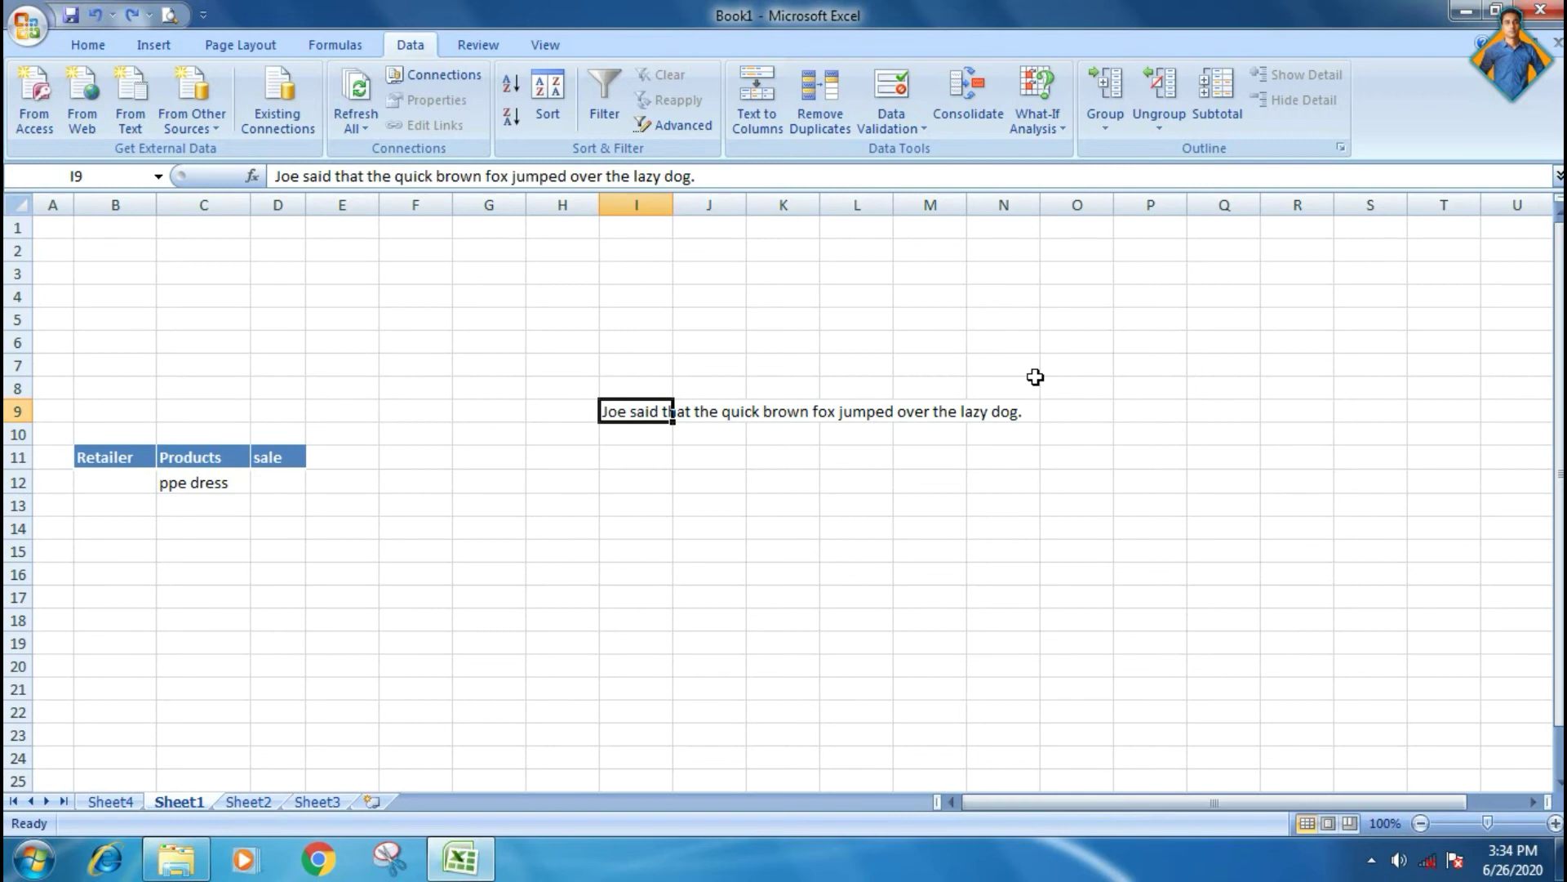
Insert semicolons after 'said', 'that' and 'fox' in the I9 sentence
click(330, 176)
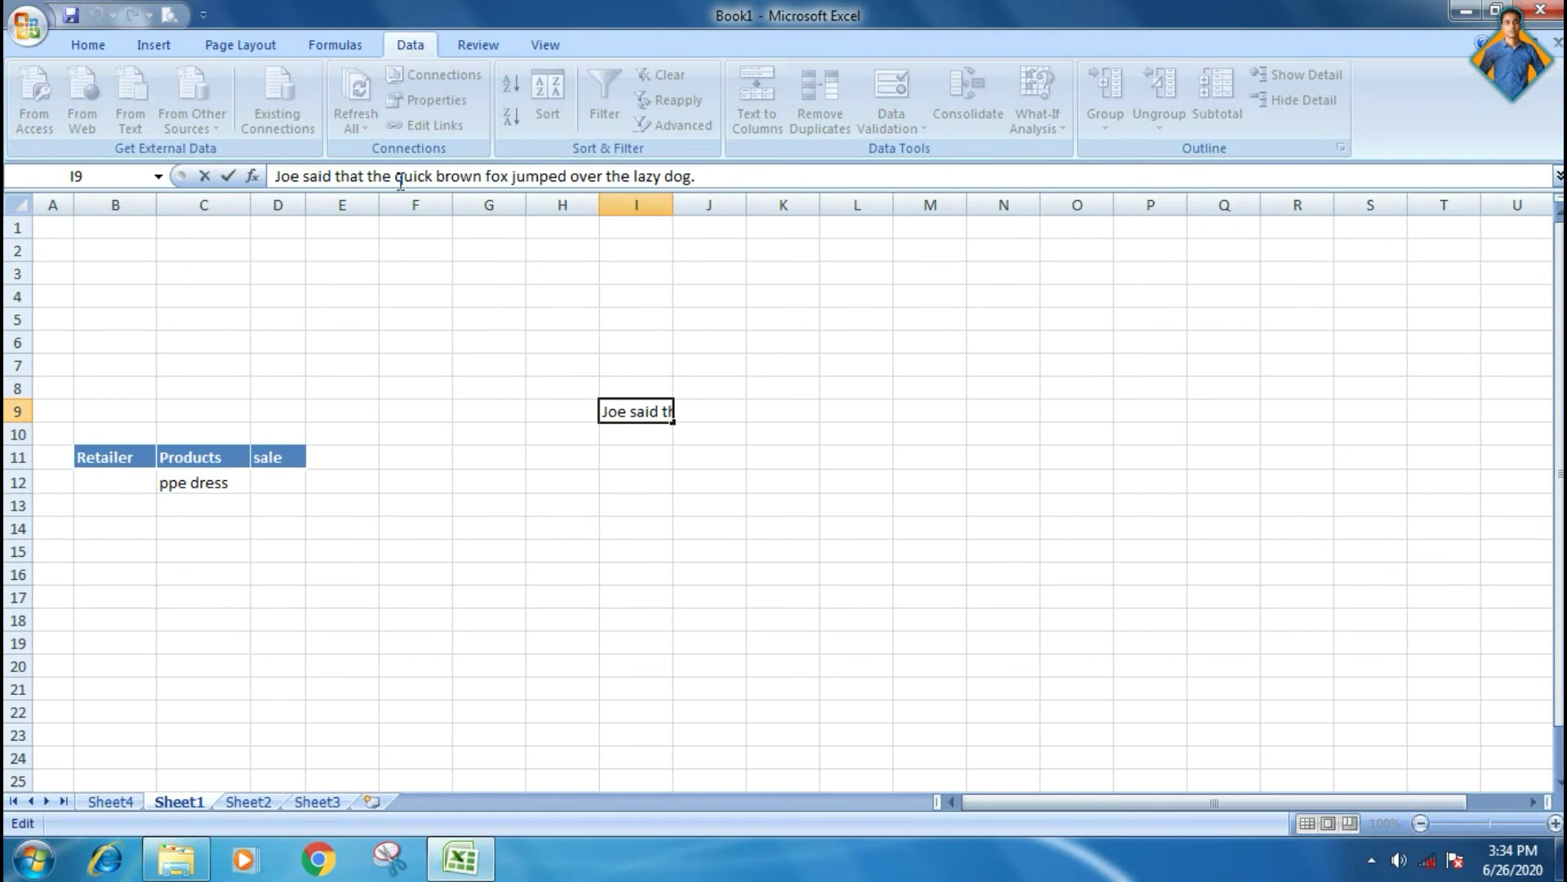
text(;)
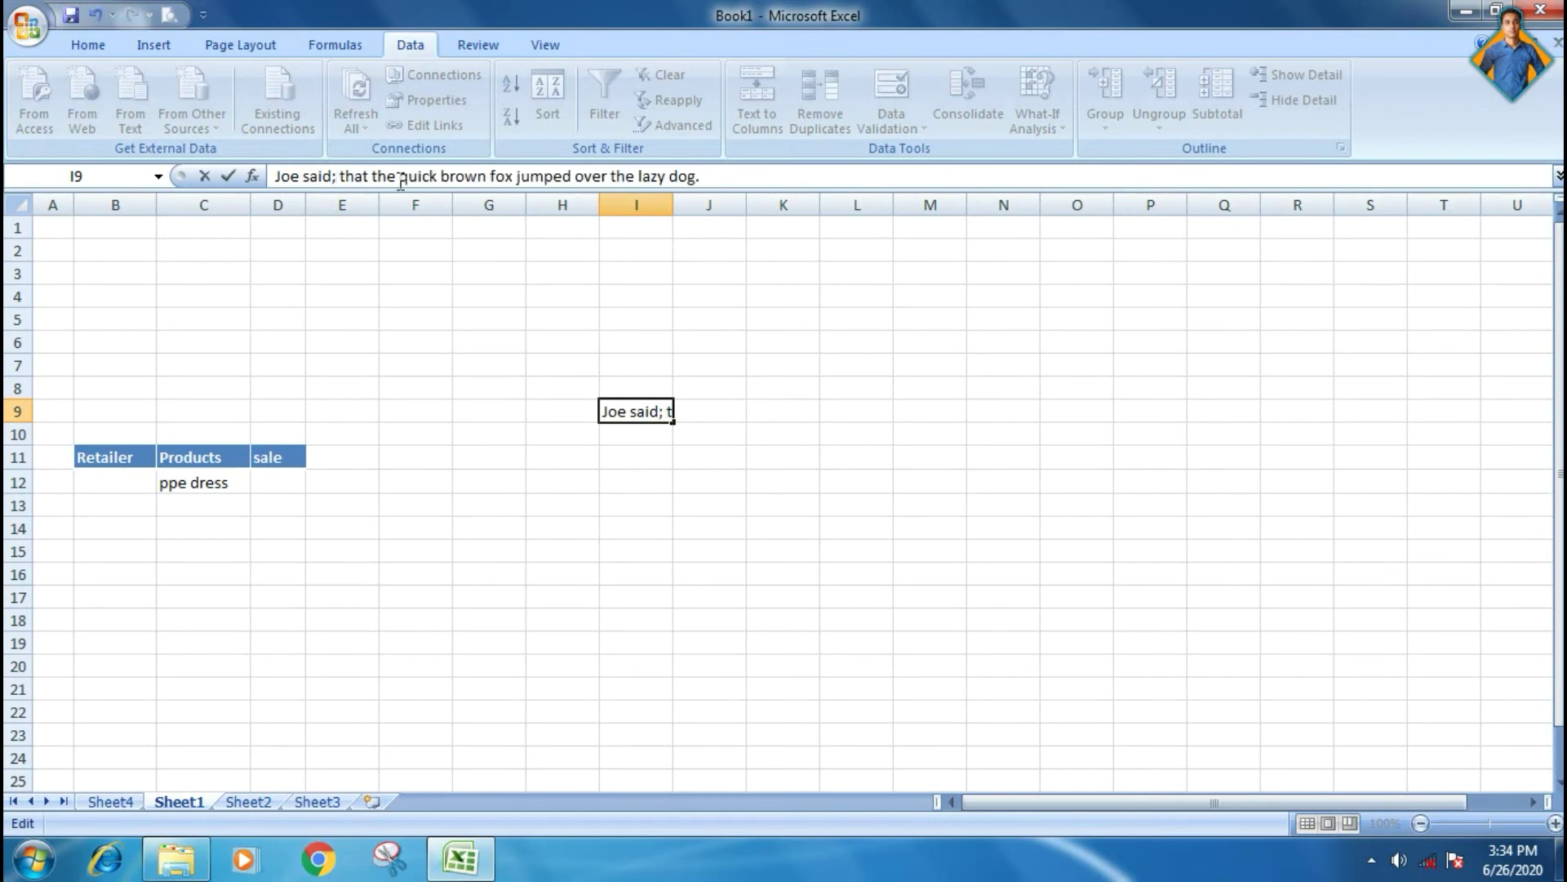
key(Right)
key(Right)
text(;)
key(Right)
key(Right)
key(Right)
key(Right)
key(Right)
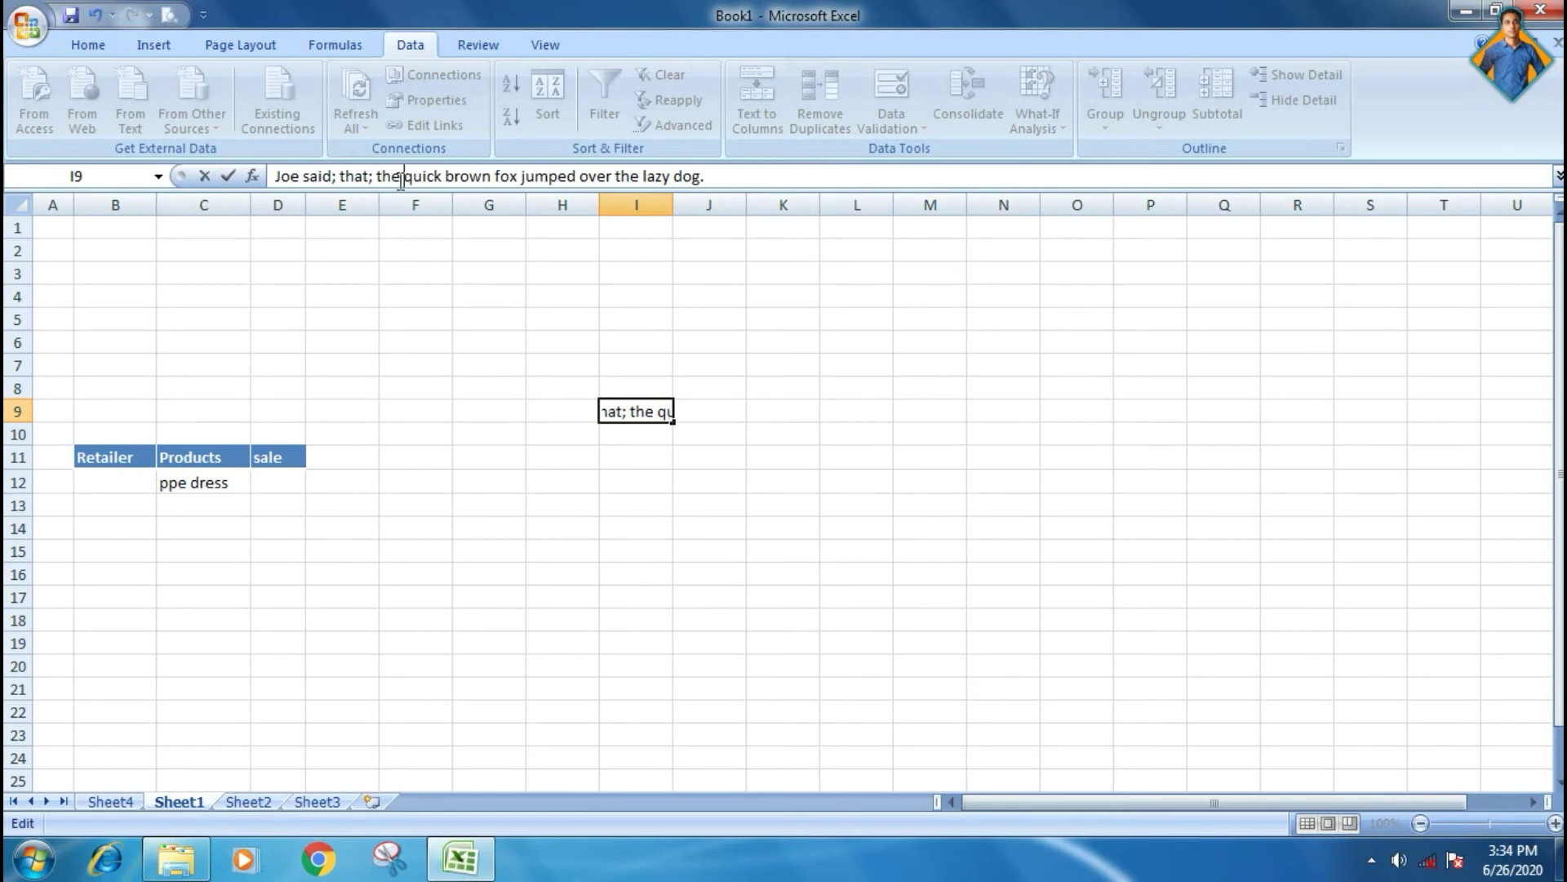
key(Right)
key(Right)
key(Right)
key(Right)
key(Right)
key(Right)
key(Right)
key(Right)
text(;)
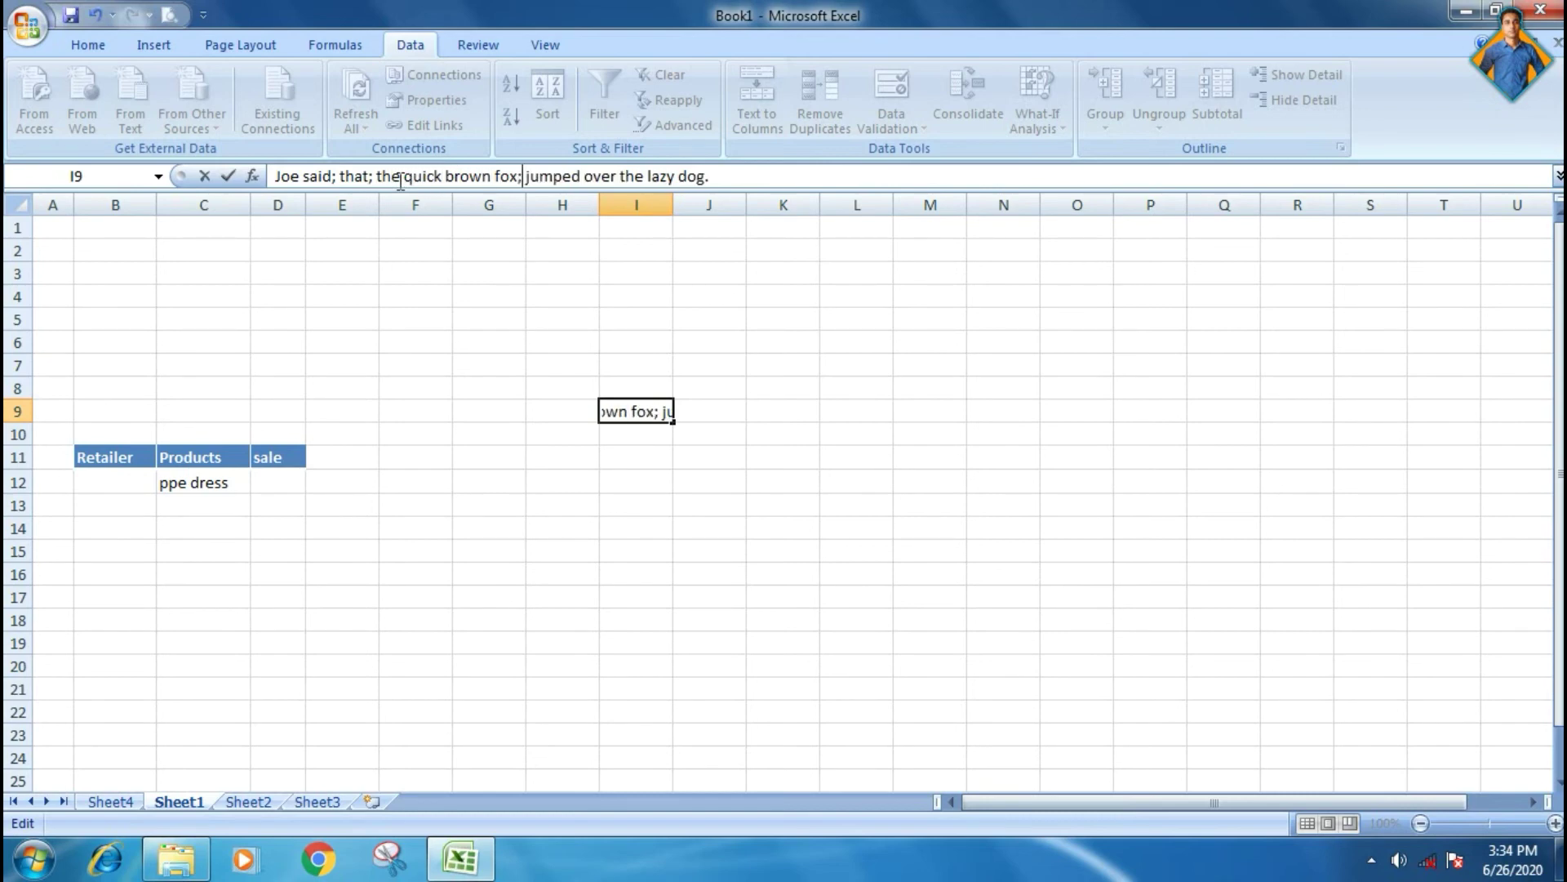
Add commas after 'the' and 'quick', then commit the edited sentence
click(645, 177)
text(,)
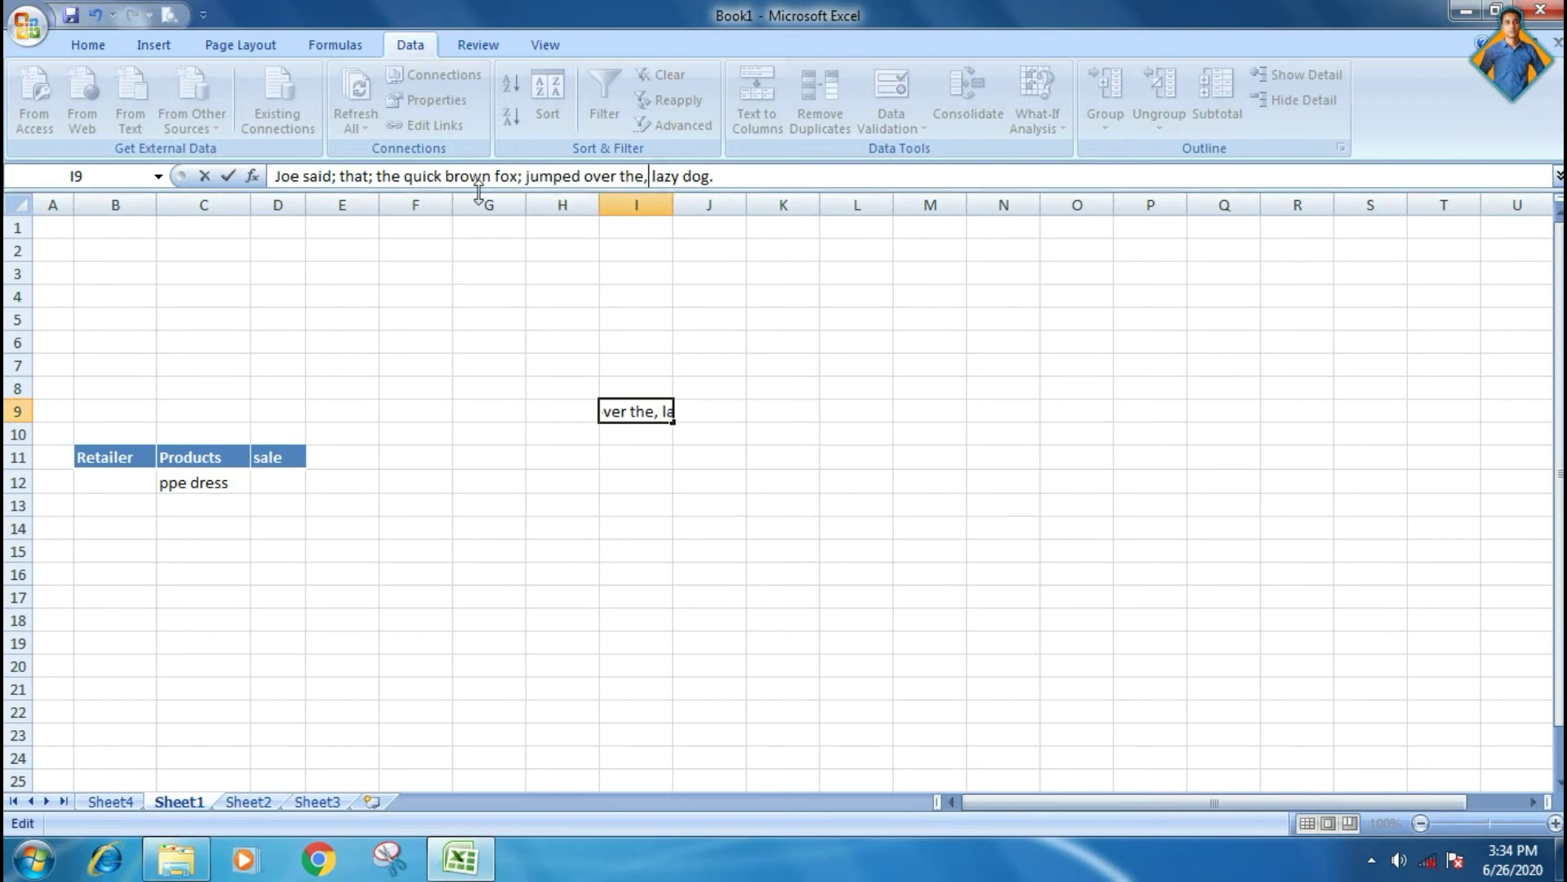
click(445, 177)
text(,)
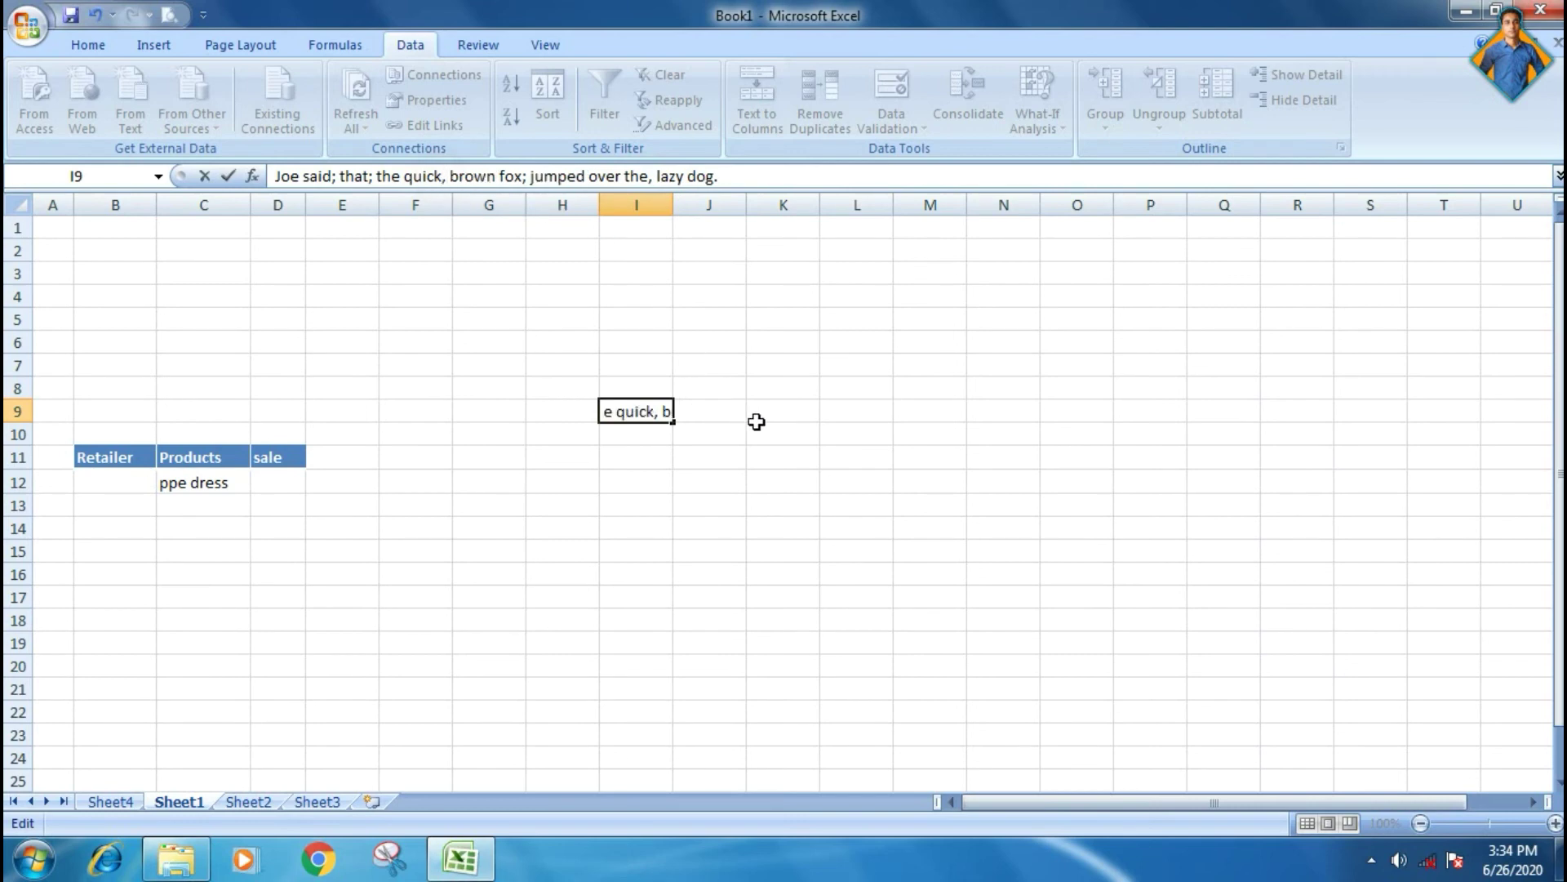
click(765, 448)
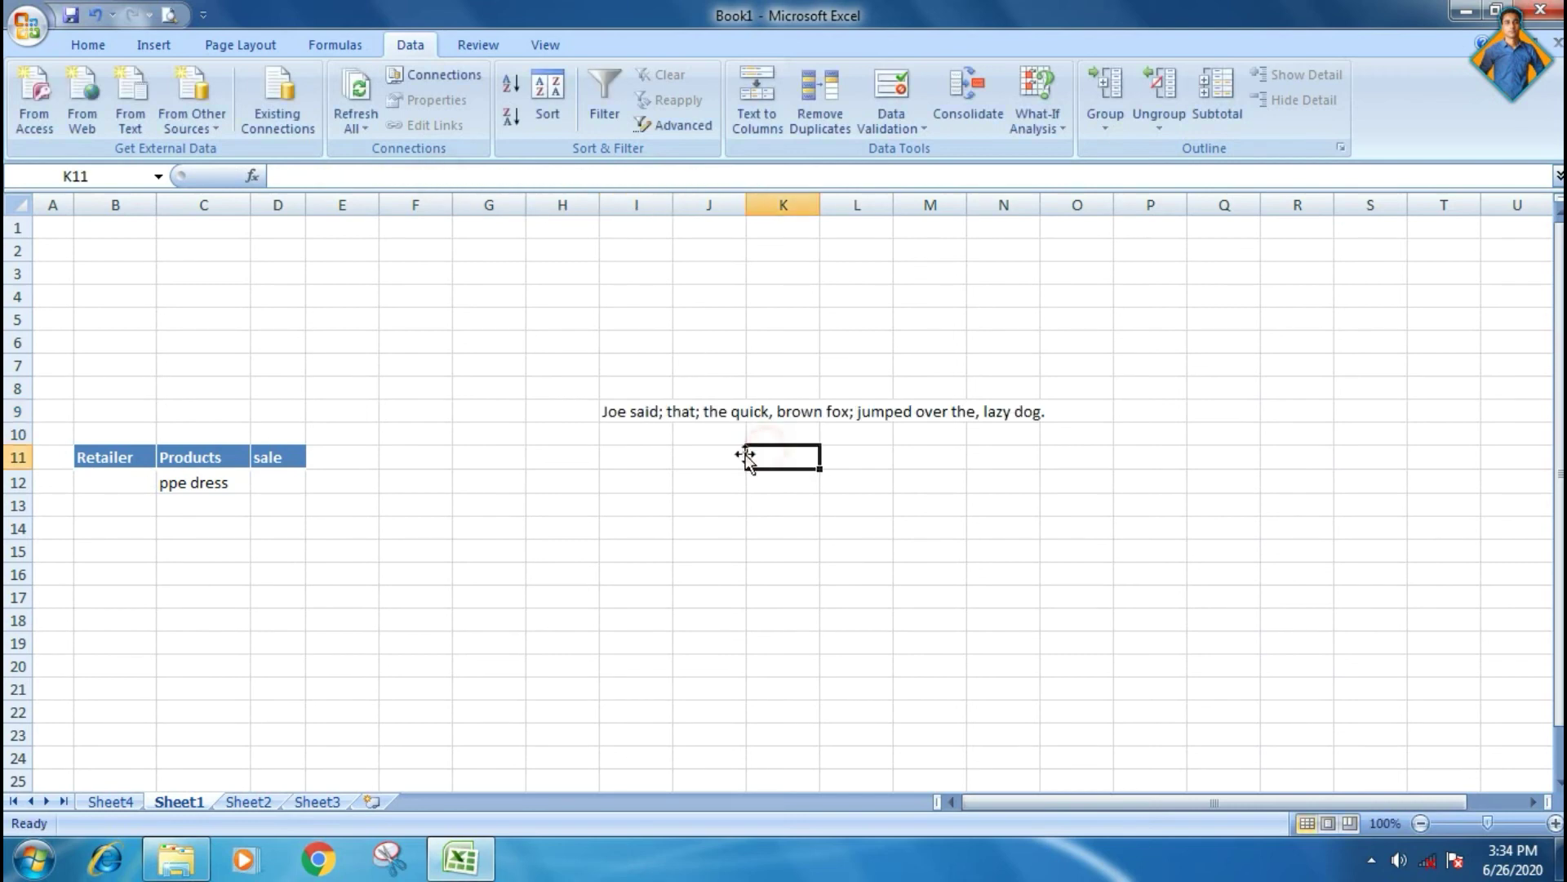
Set Text to Columns on I9 to Delimited, splitting at commas only
click(744, 131)
click(889, 395)
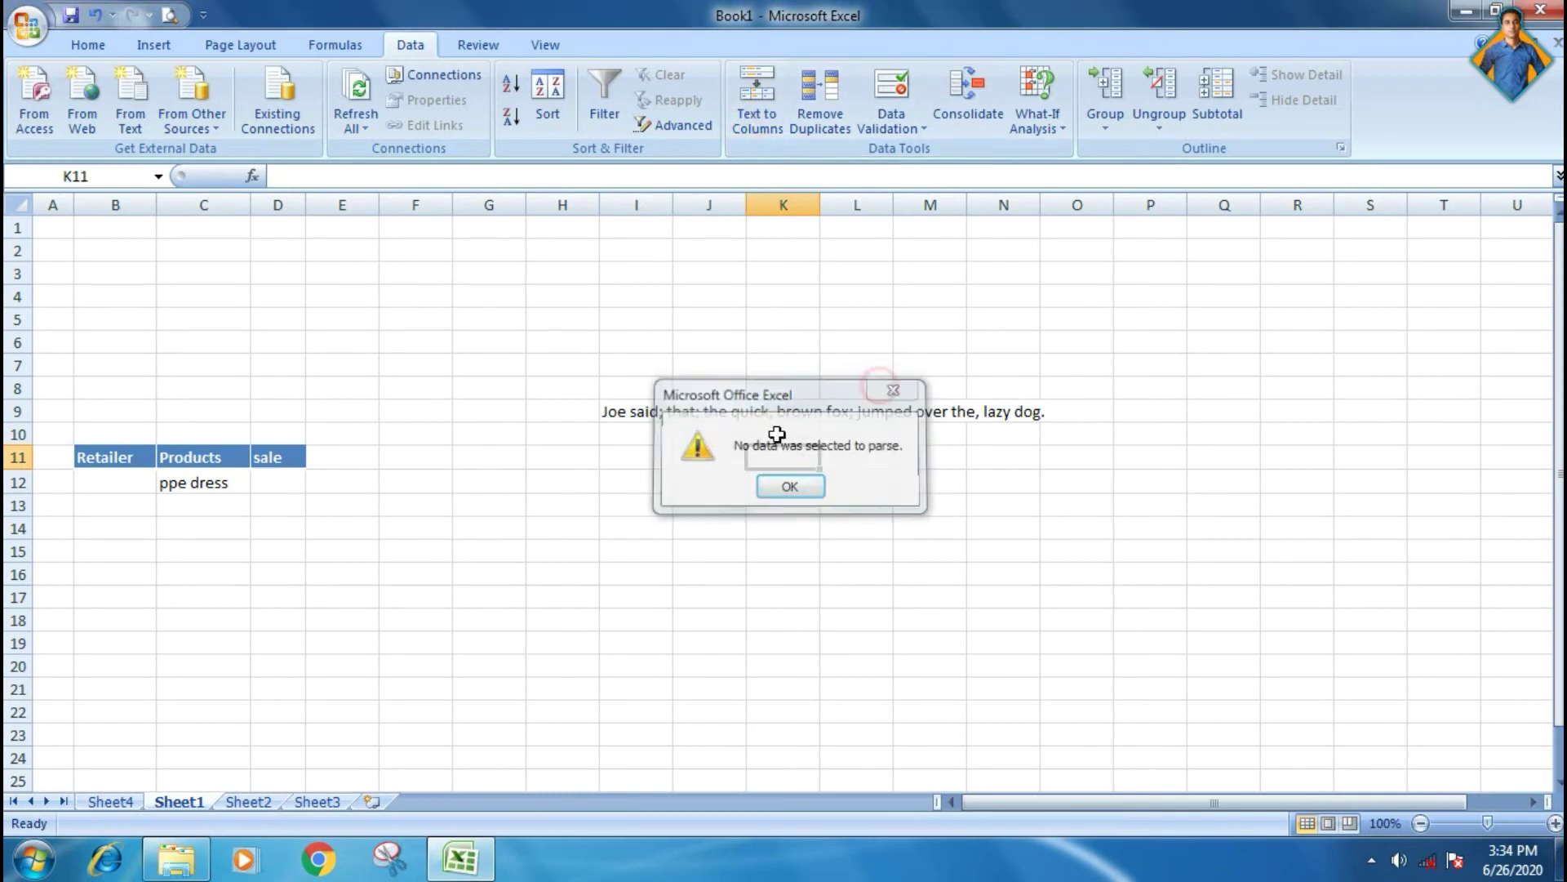
click(629, 413)
click(761, 120)
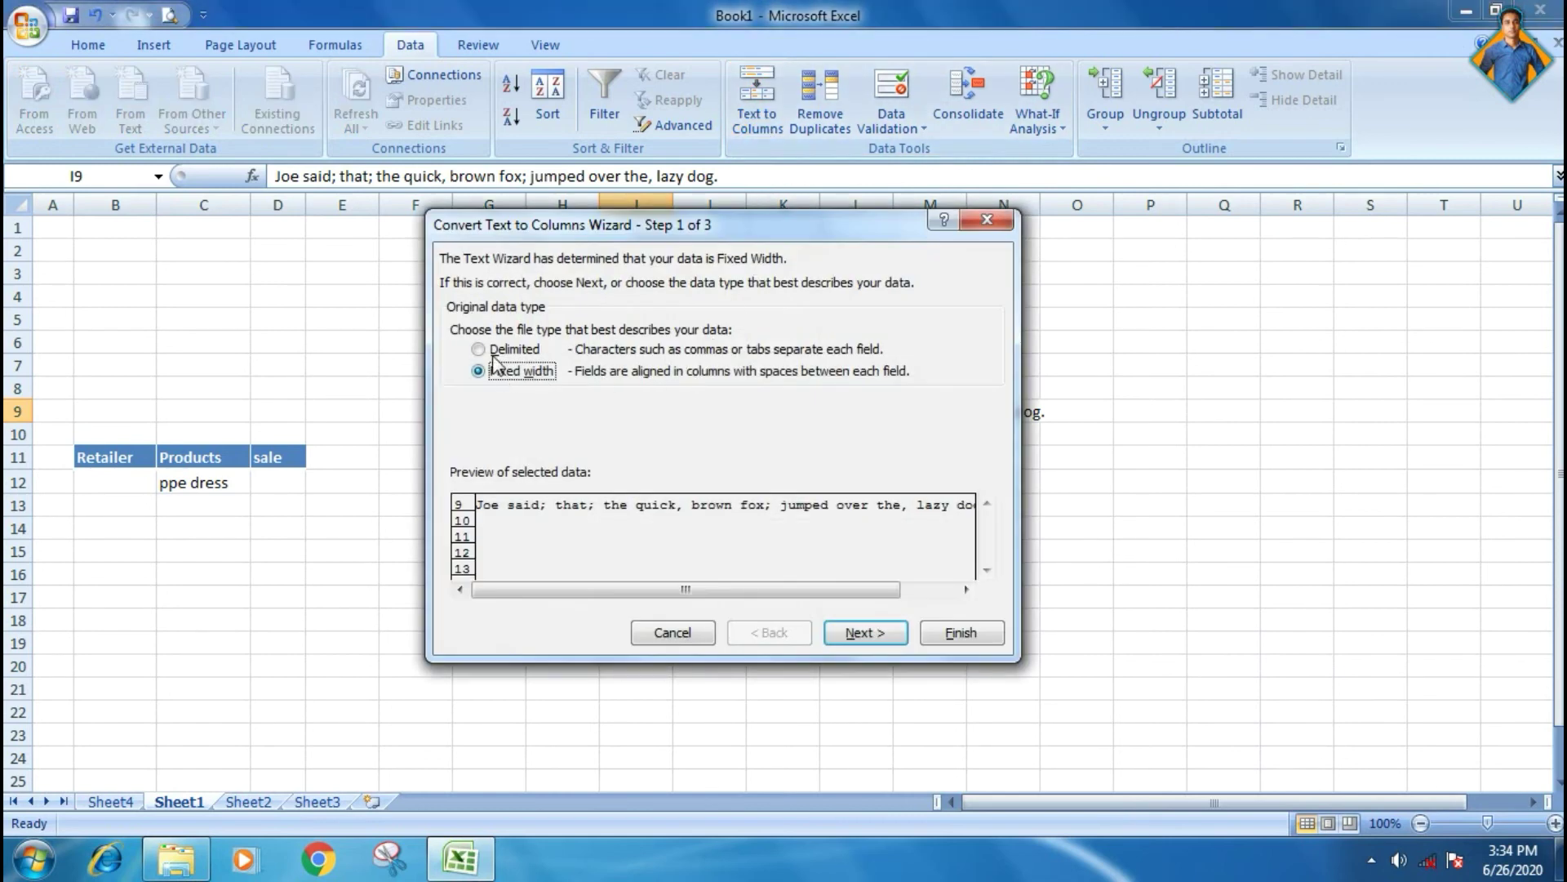
click(474, 350)
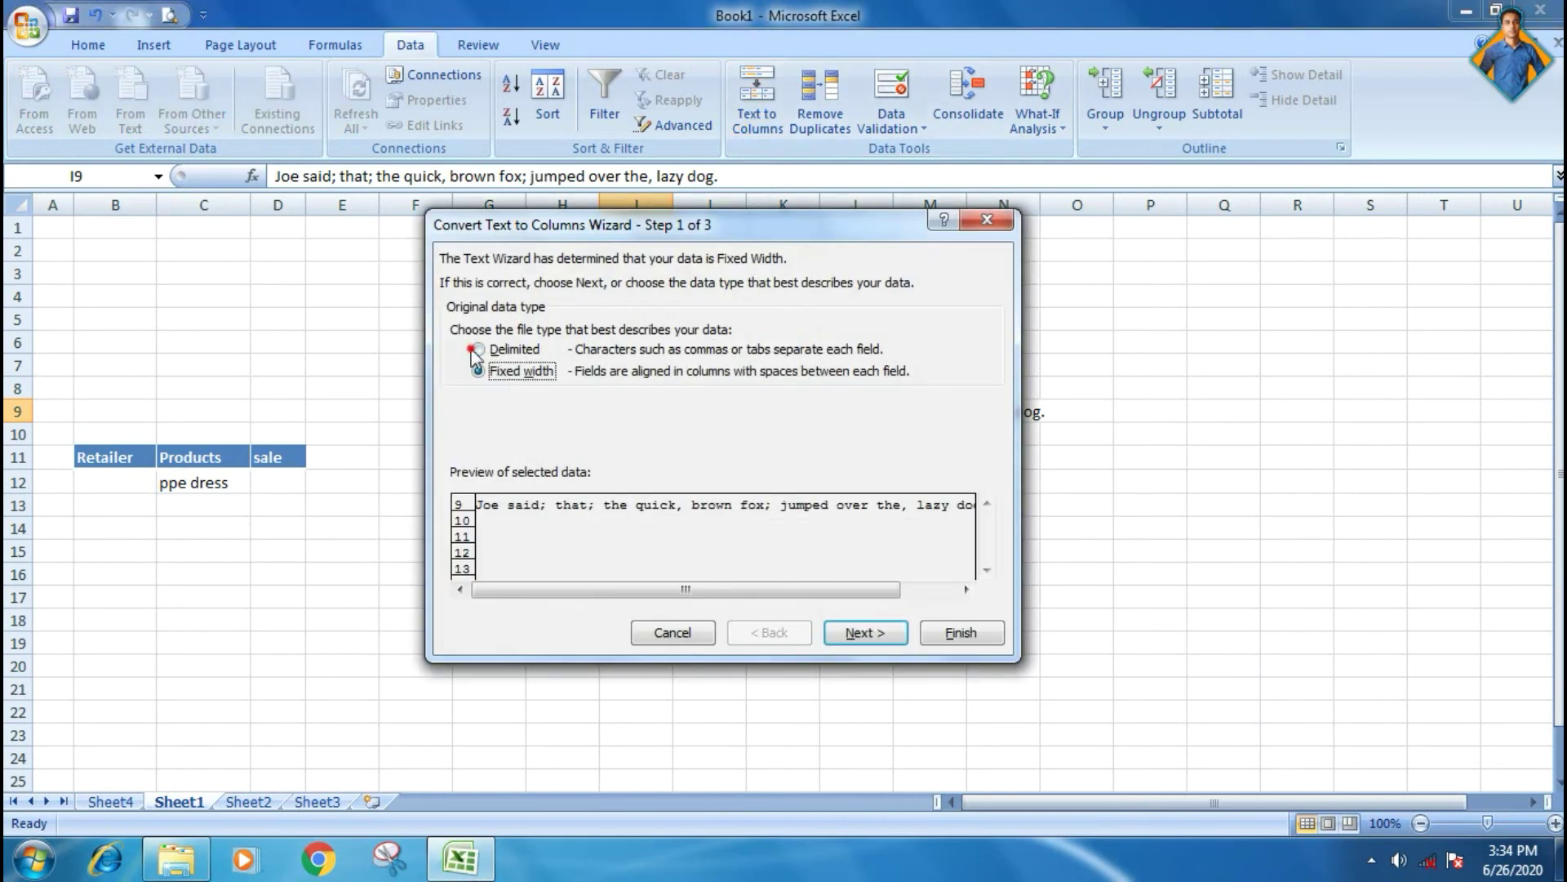
click(855, 634)
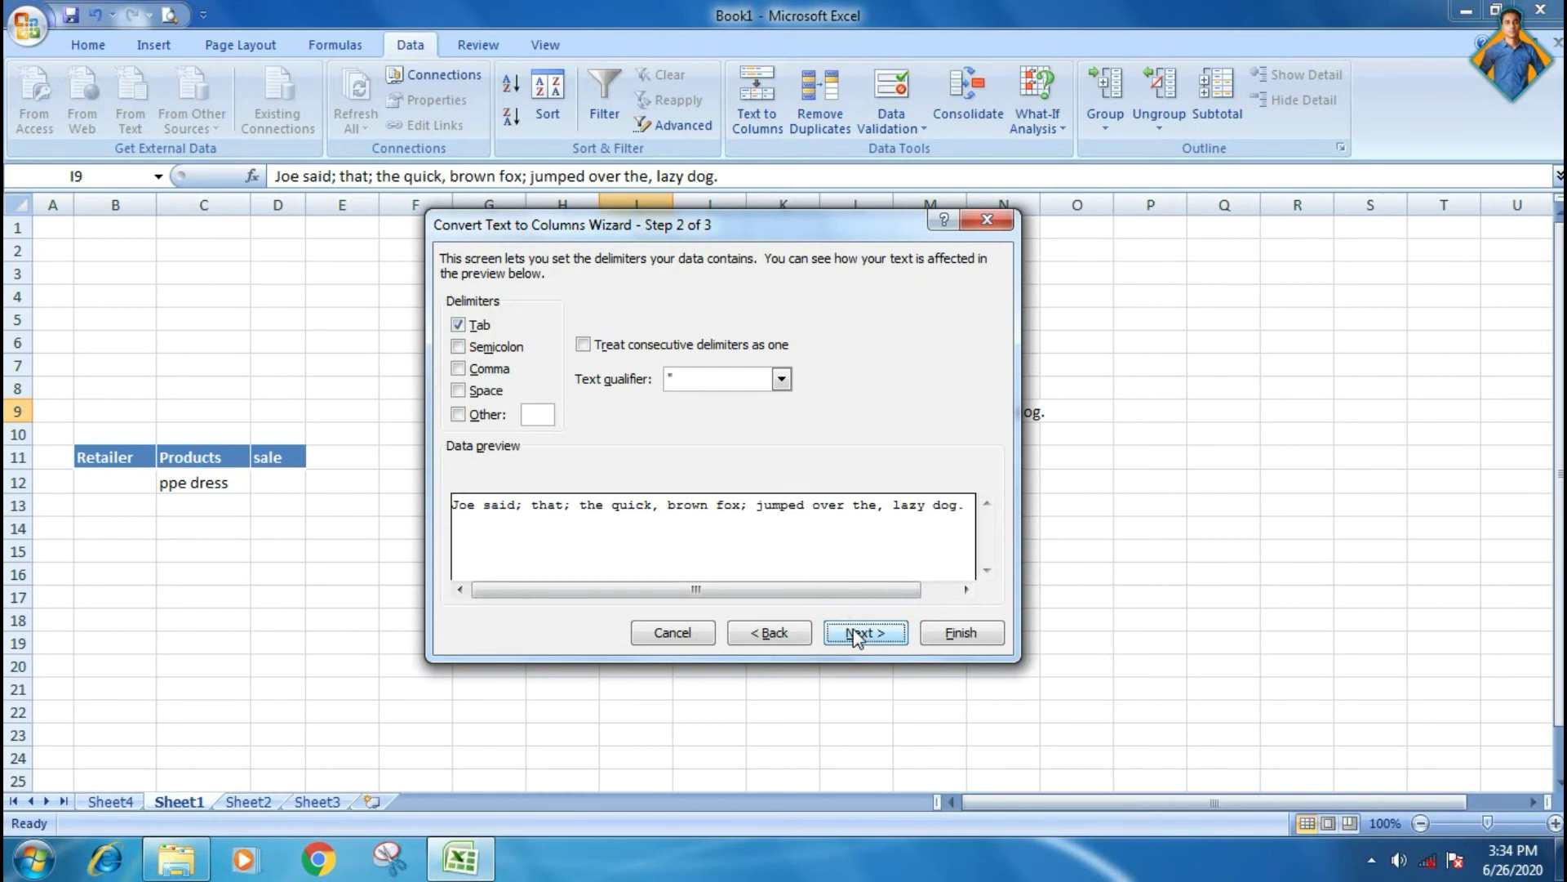
click(457, 347)
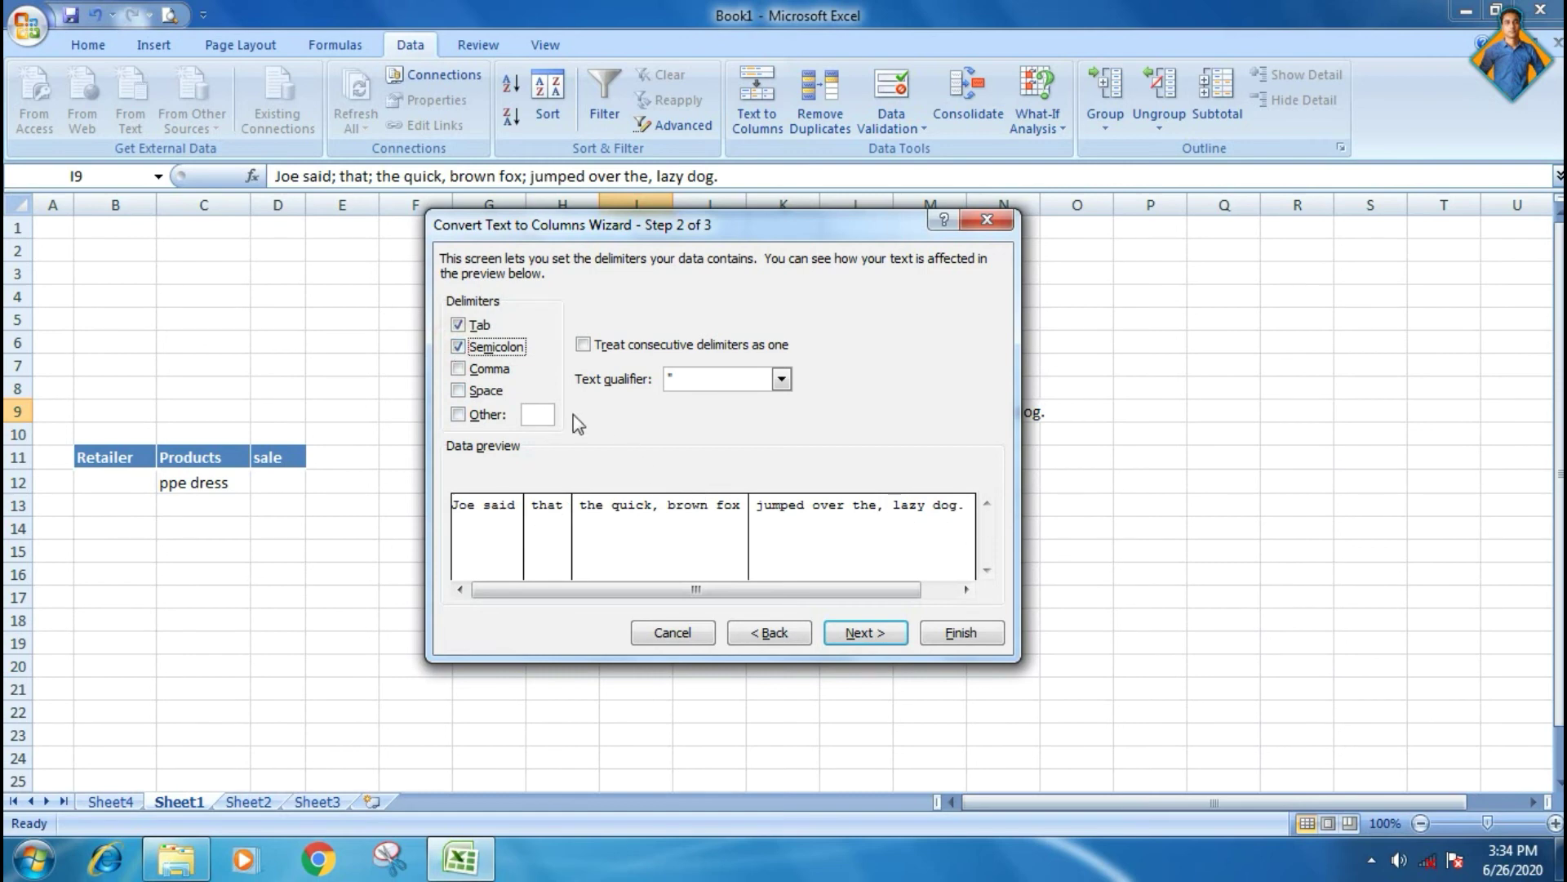
click(458, 369)
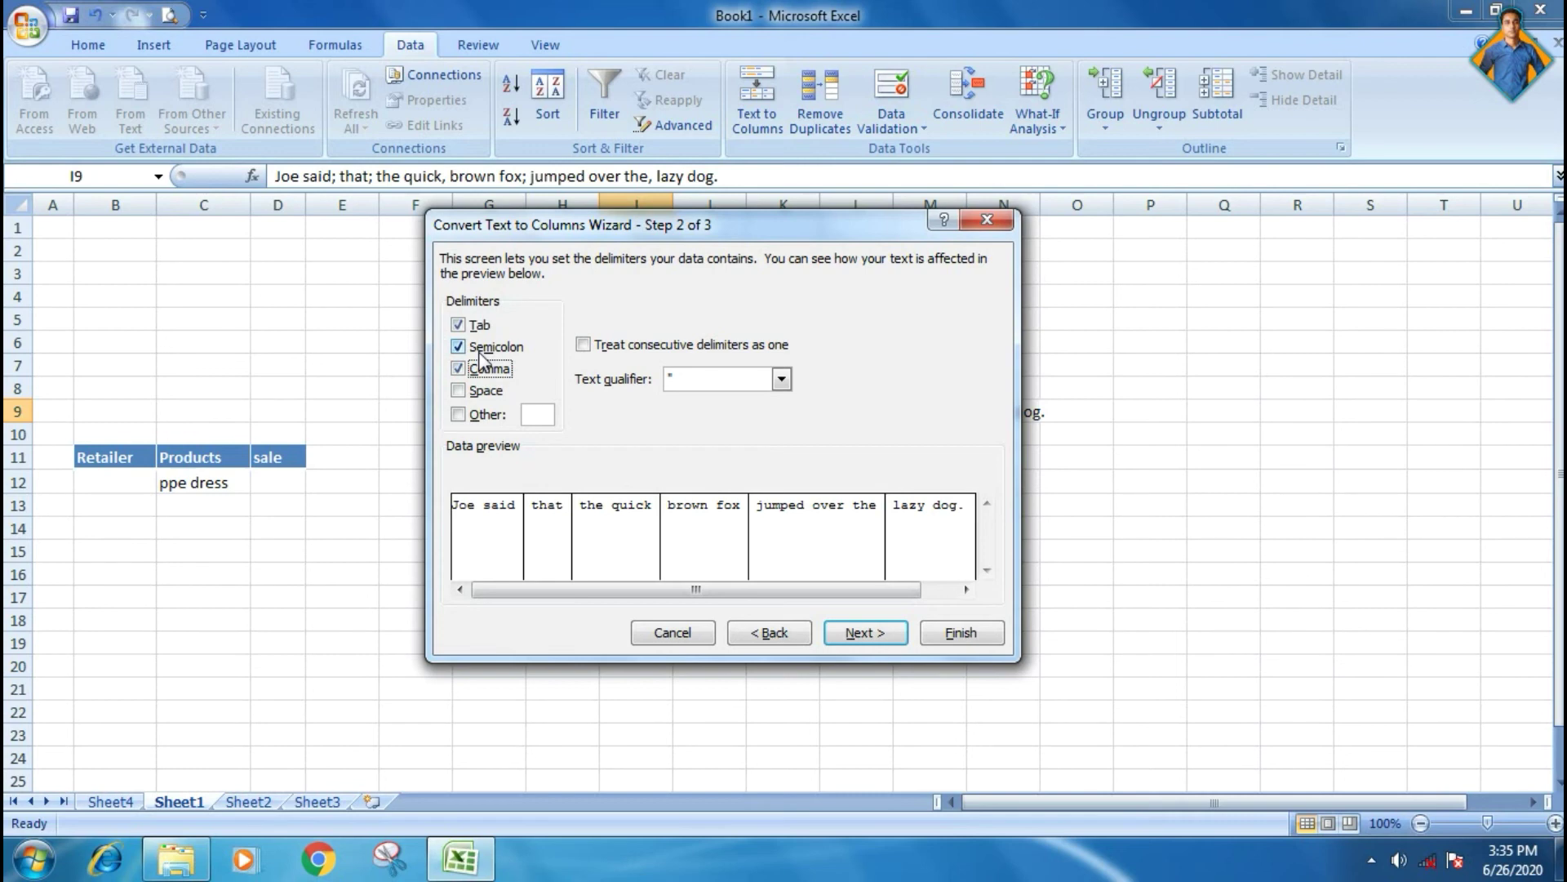
click(480, 350)
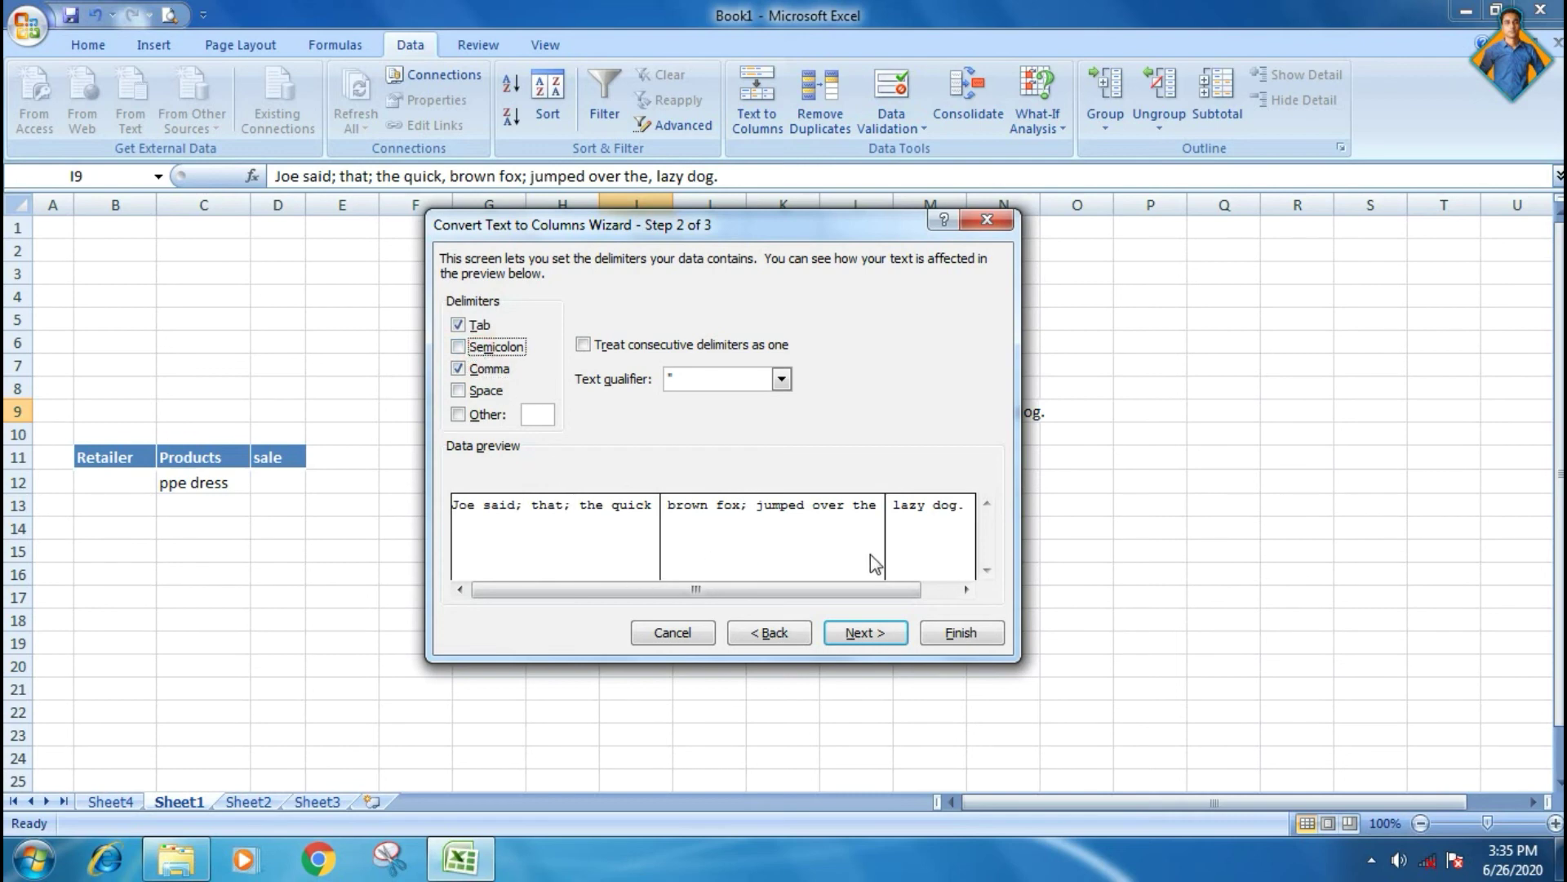
click(893, 635)
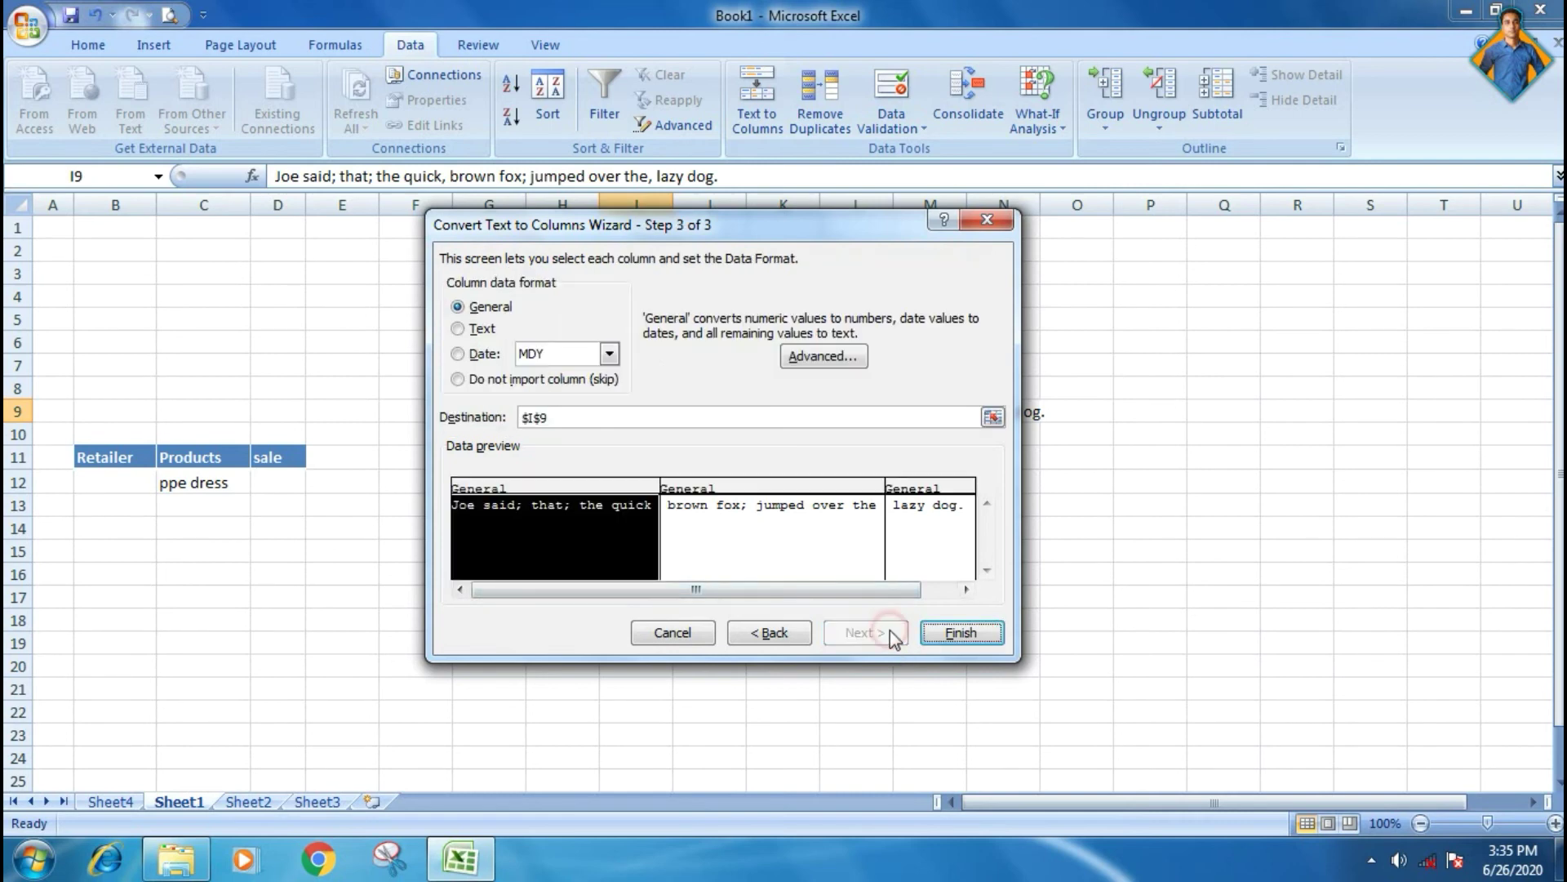
Finish the wizard, yielding the nine-row Retailer, Products and sale table in I8:K17
click(960, 634)
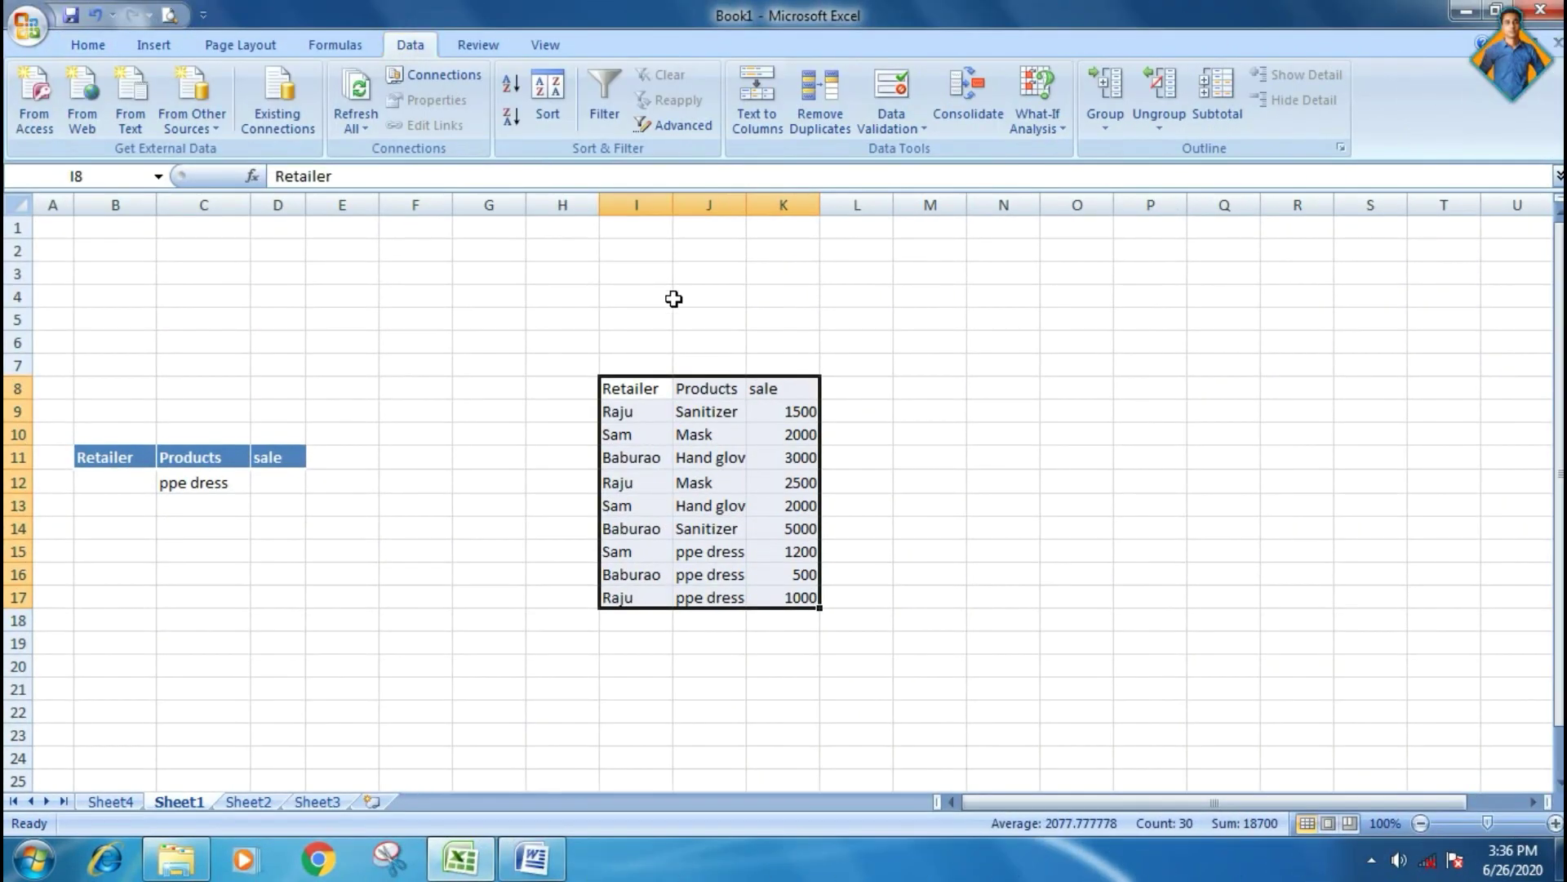
click(951, 480)
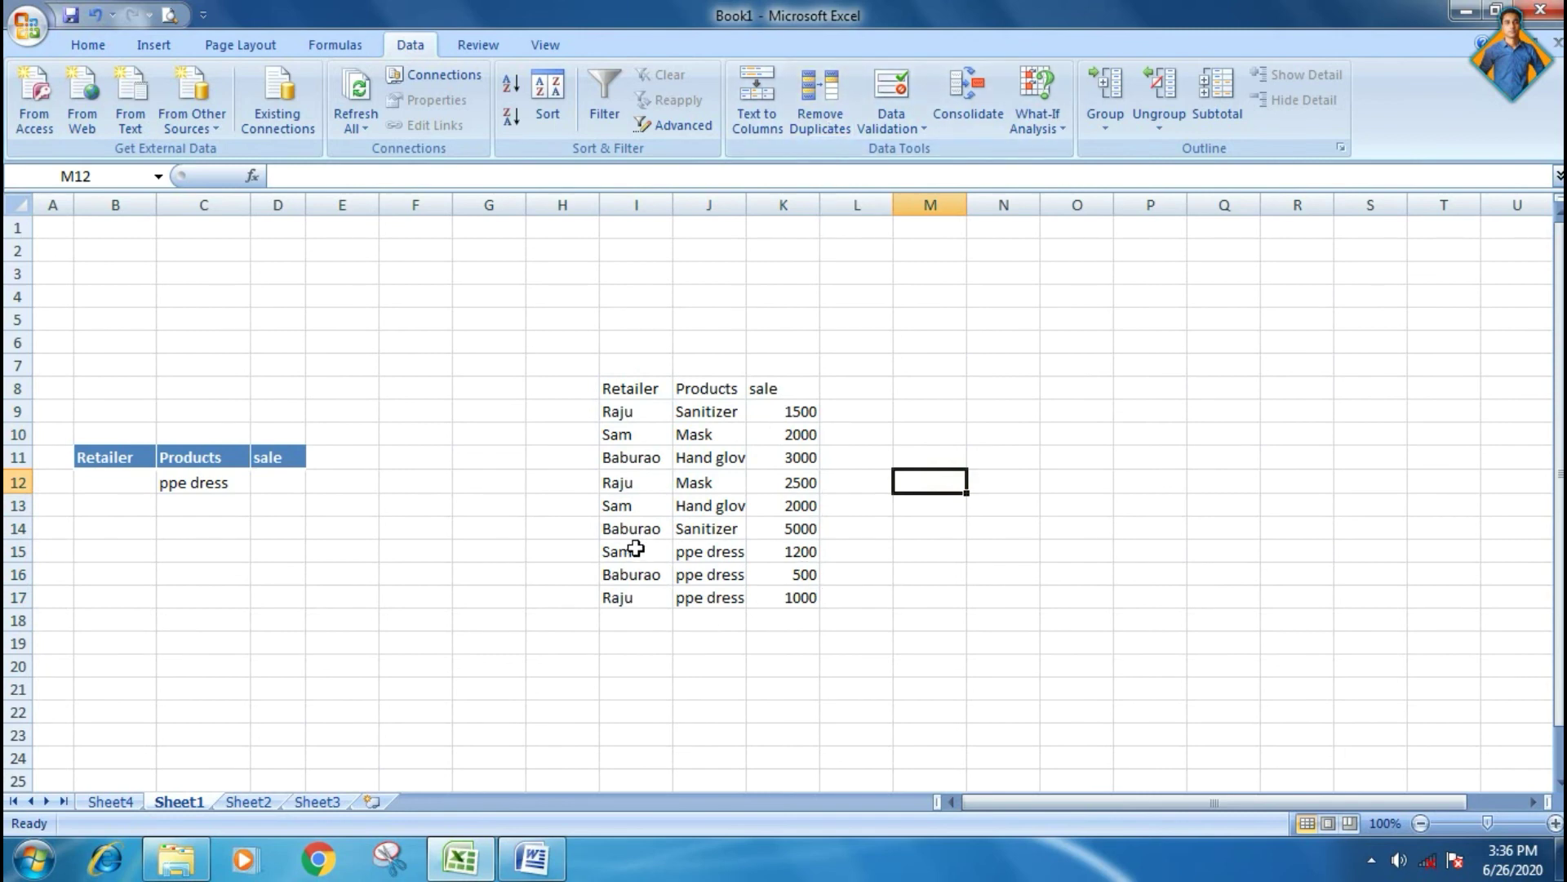
Copy the Sam, Baburao and Raju ppe dress rows (I15:K17) into I18 and I21, then end copy mode
drag(635, 551, 781, 597)
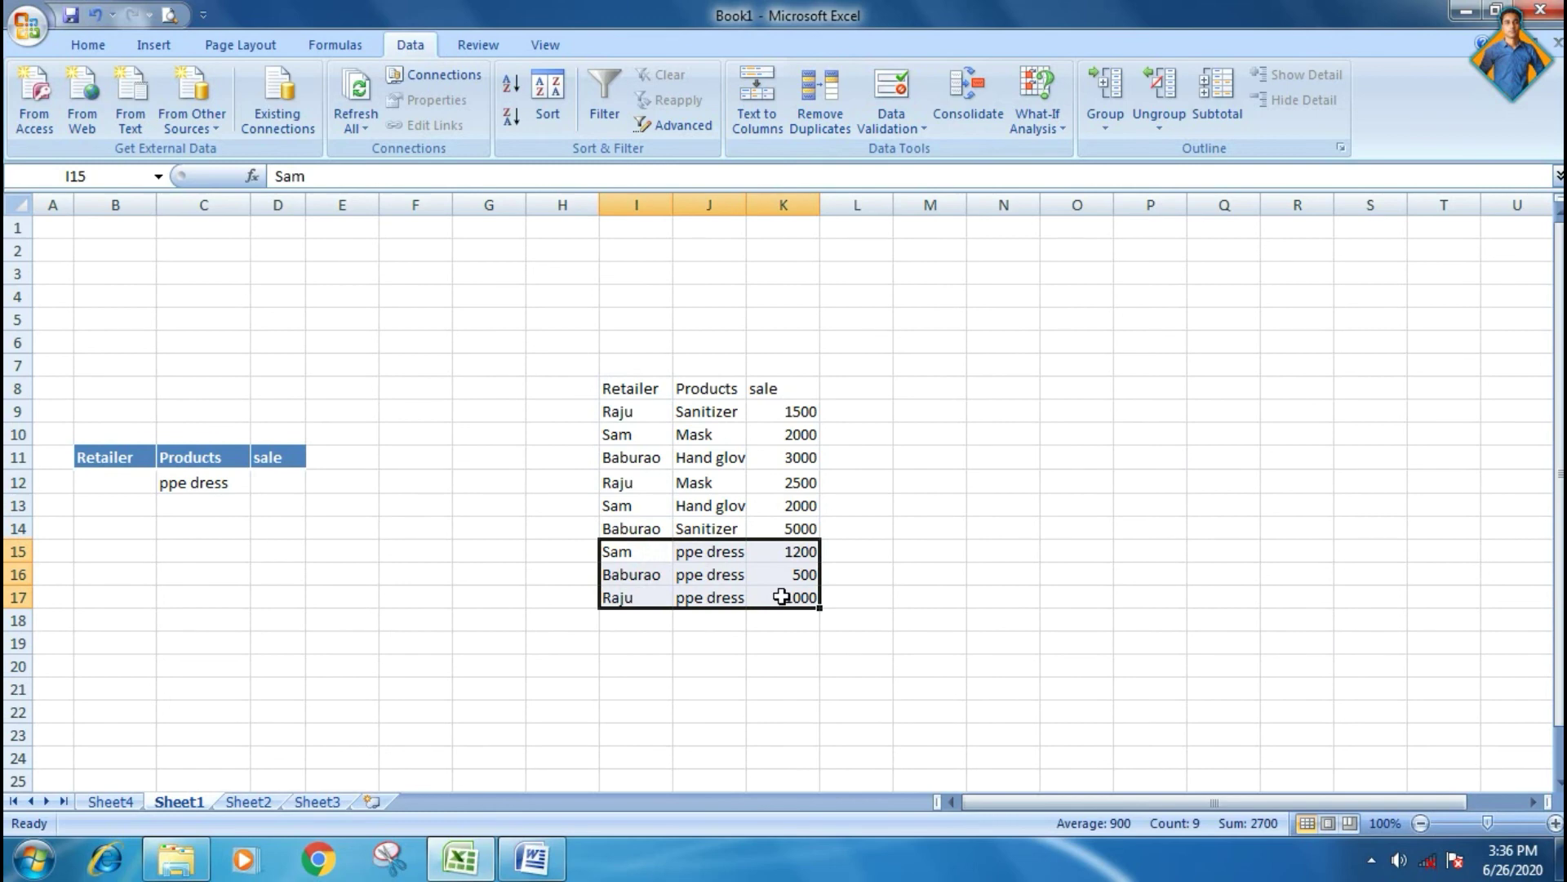
key(ctrl+c)
click(643, 622)
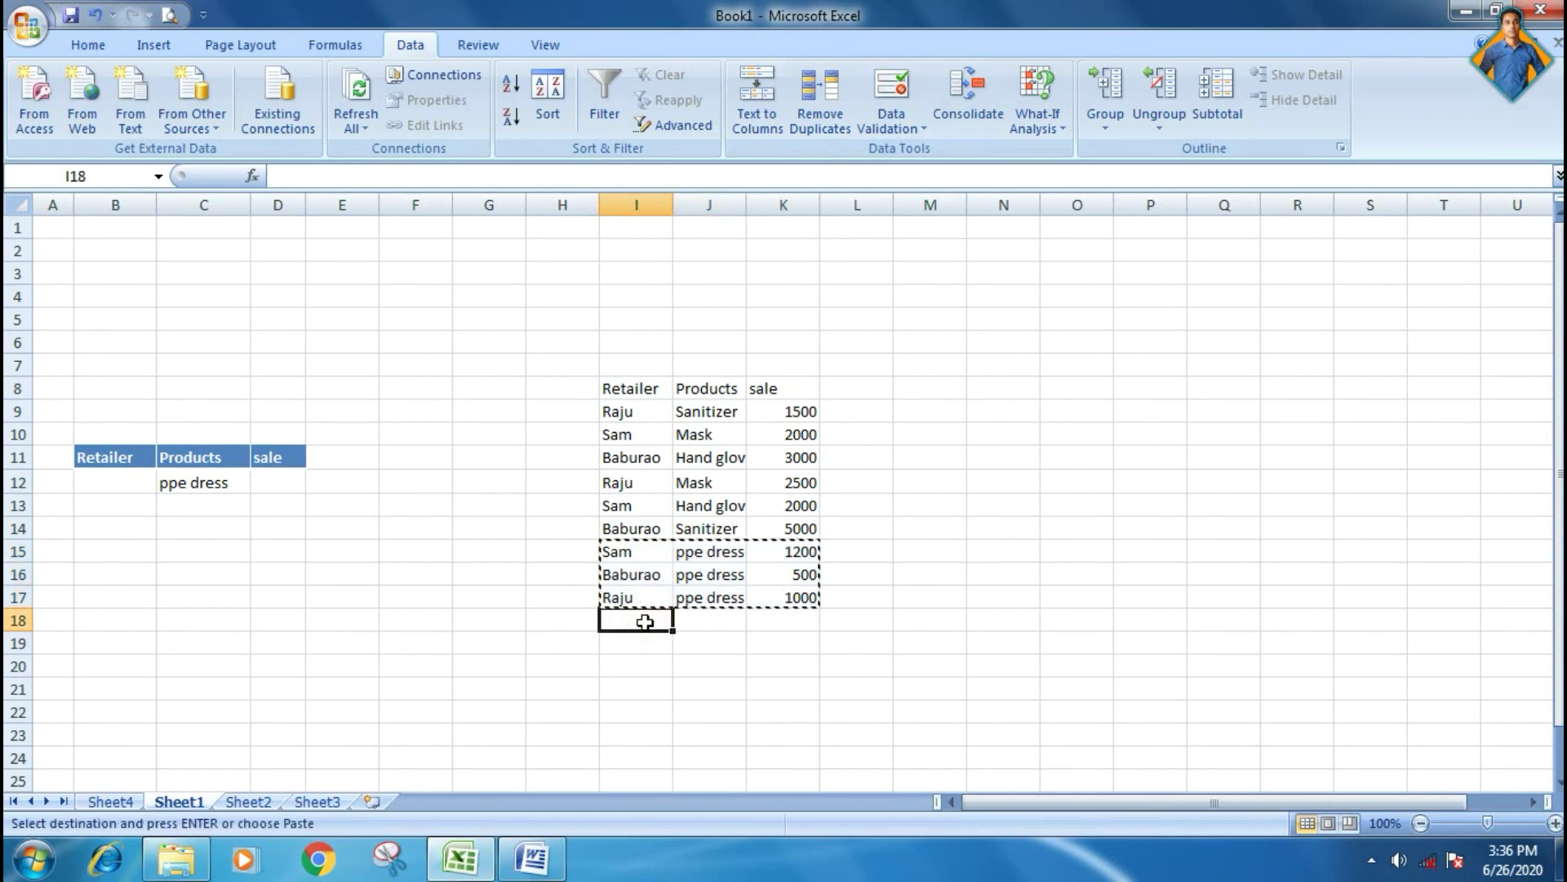
key(ctrl+v)
click(637, 689)
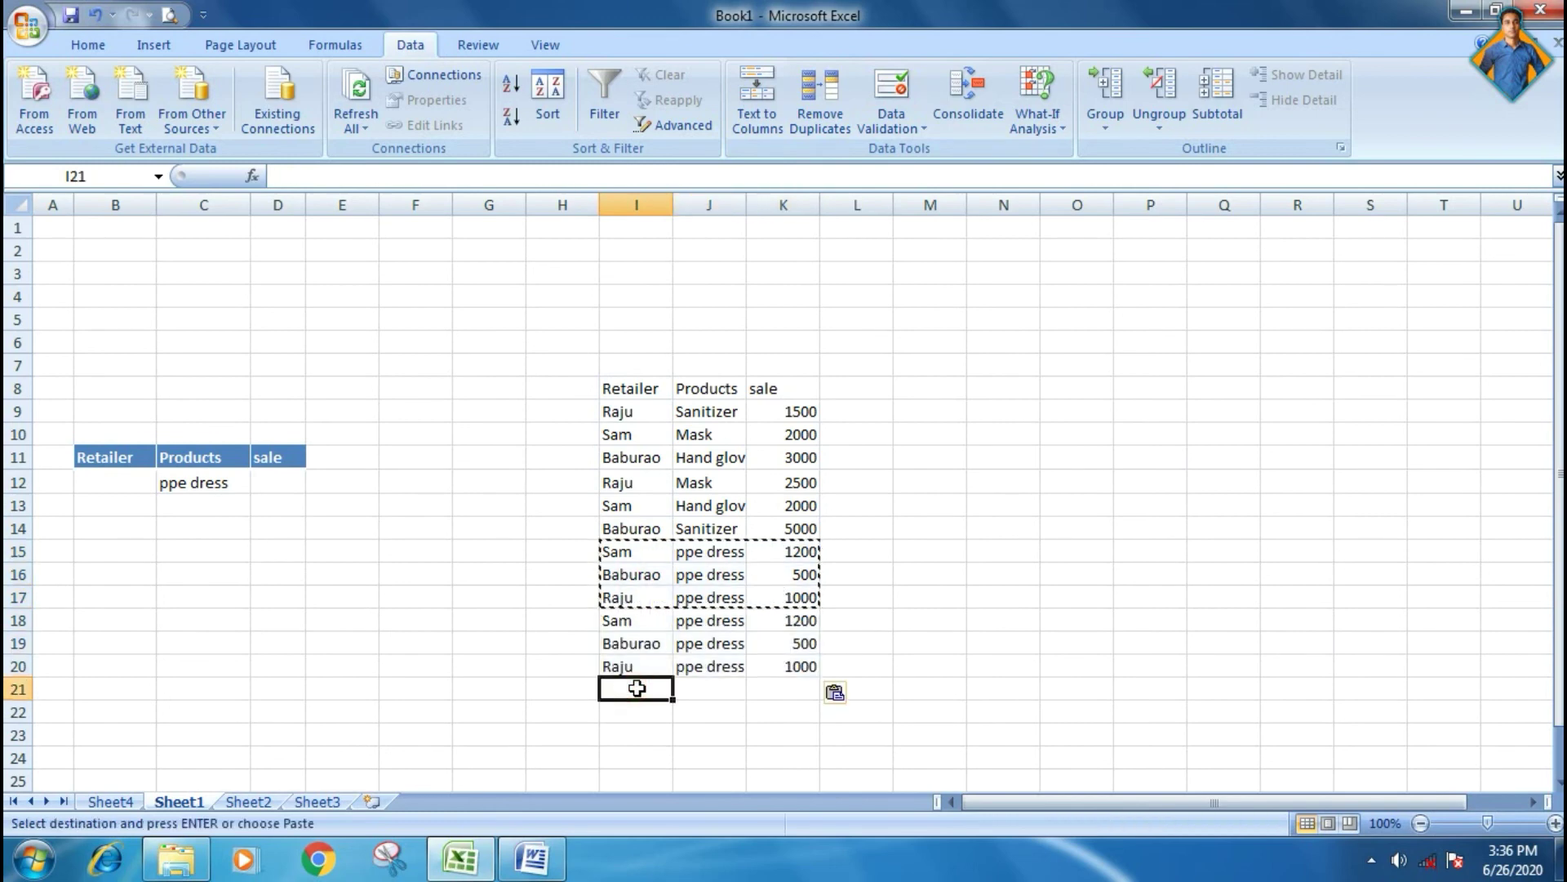
key(ctrl+v)
click(905, 679)
click(938, 644)
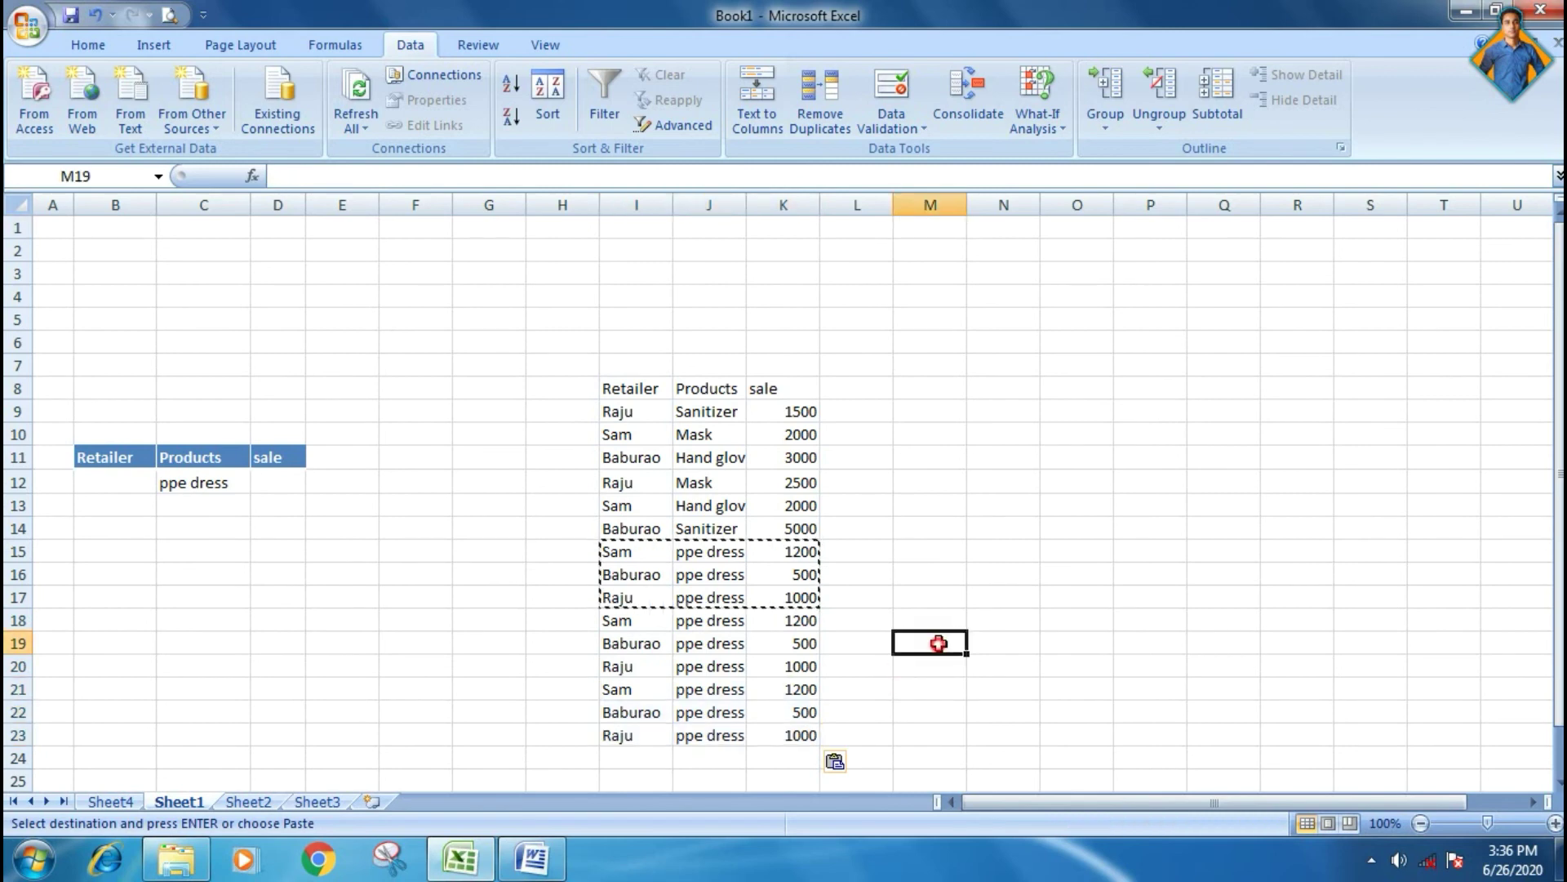
key(BackSpace)
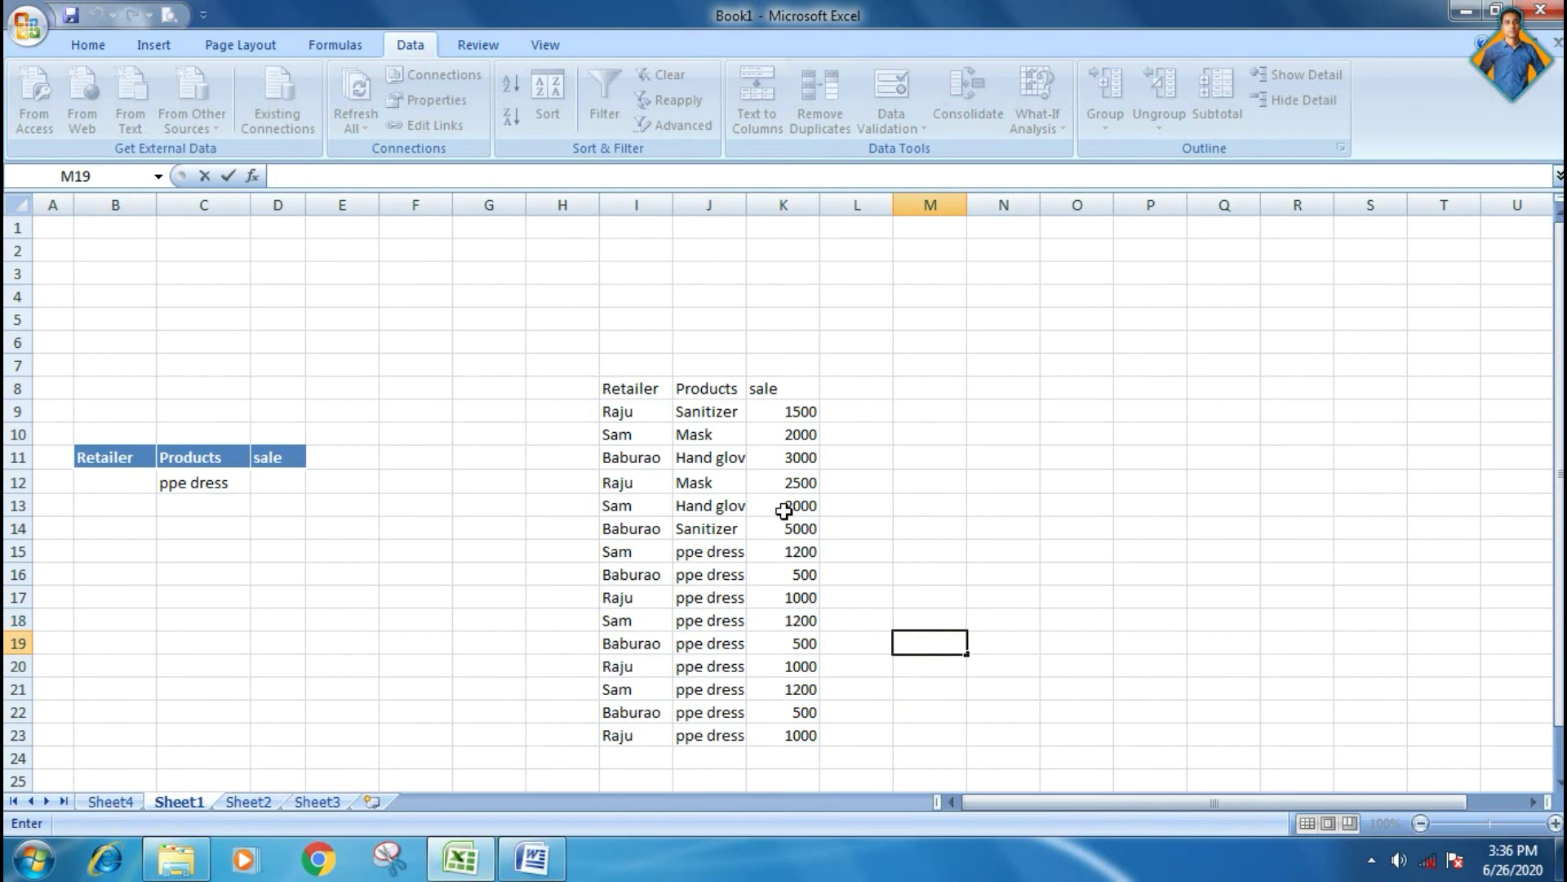
click(955, 458)
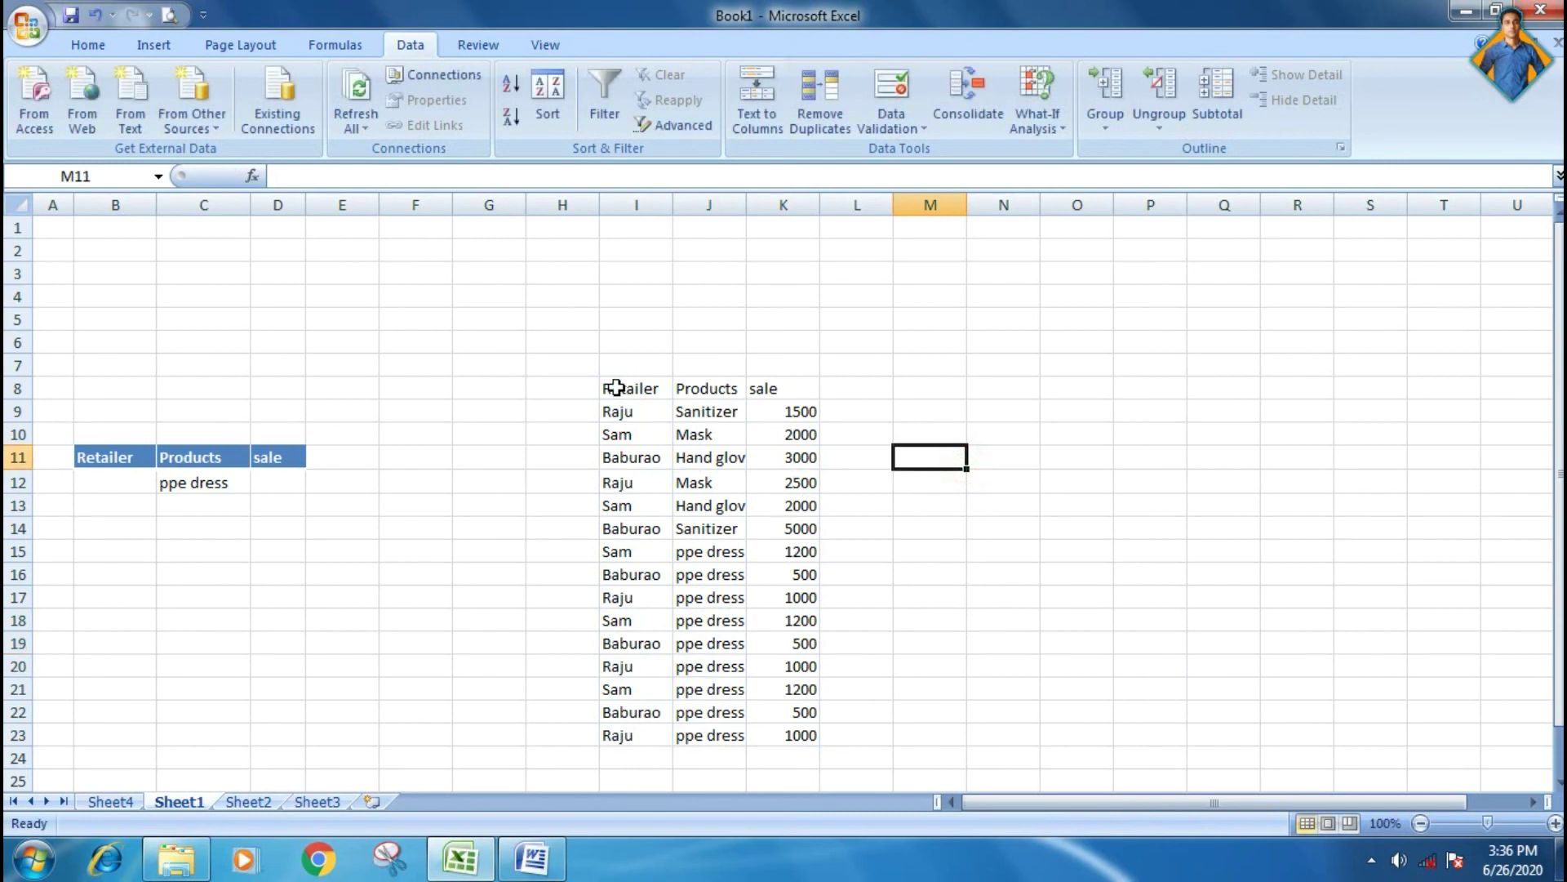
Run Remove Duplicates on I8:K23 across all three columns, deleting the six repeated rows
drag(617, 387, 792, 729)
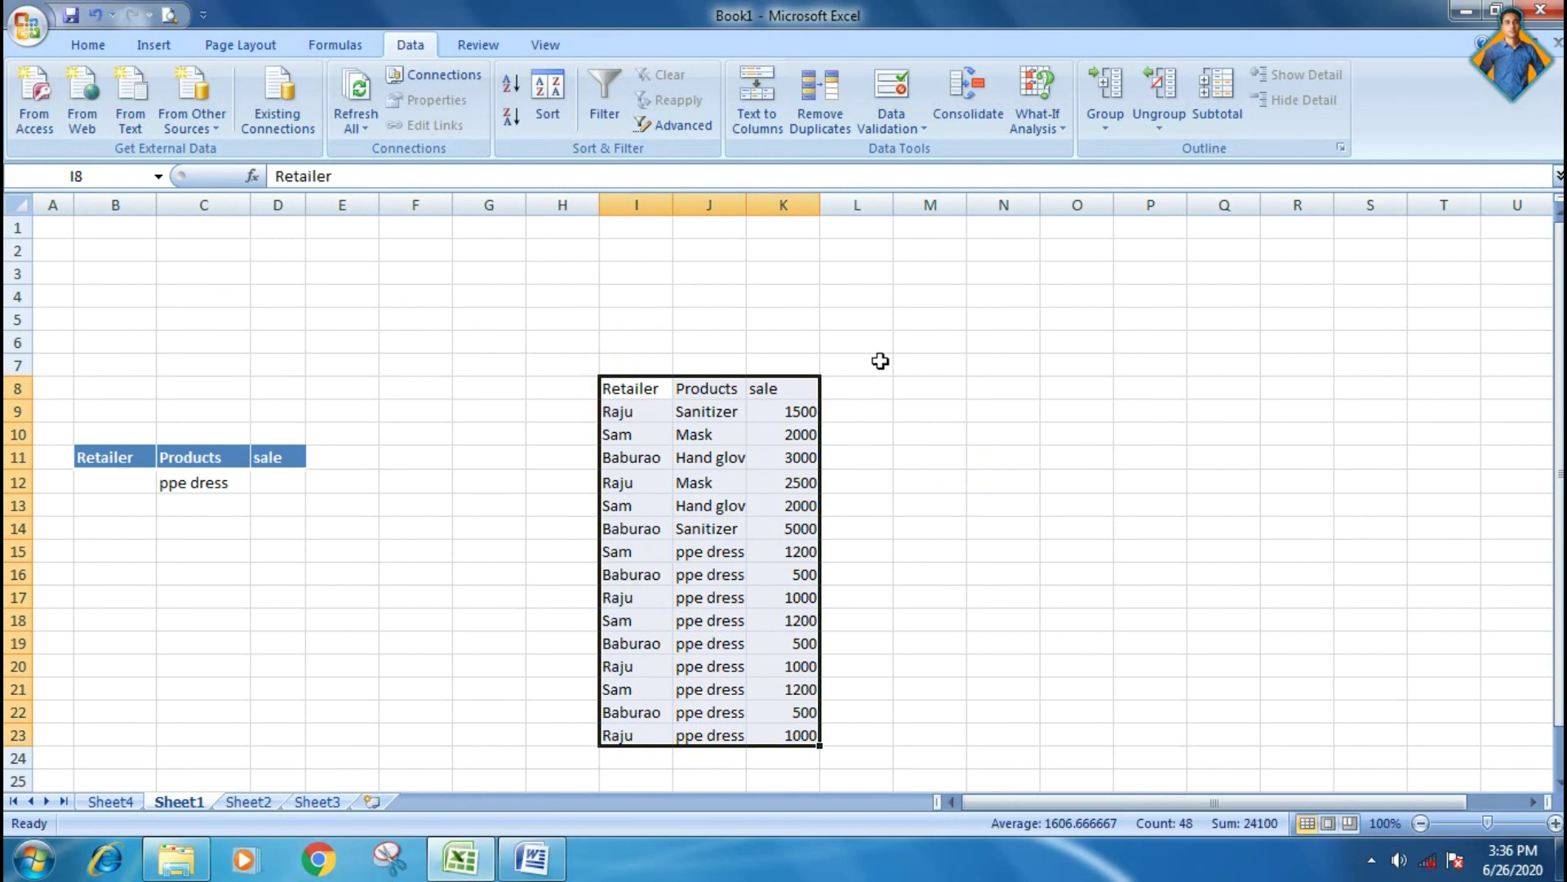
click(821, 132)
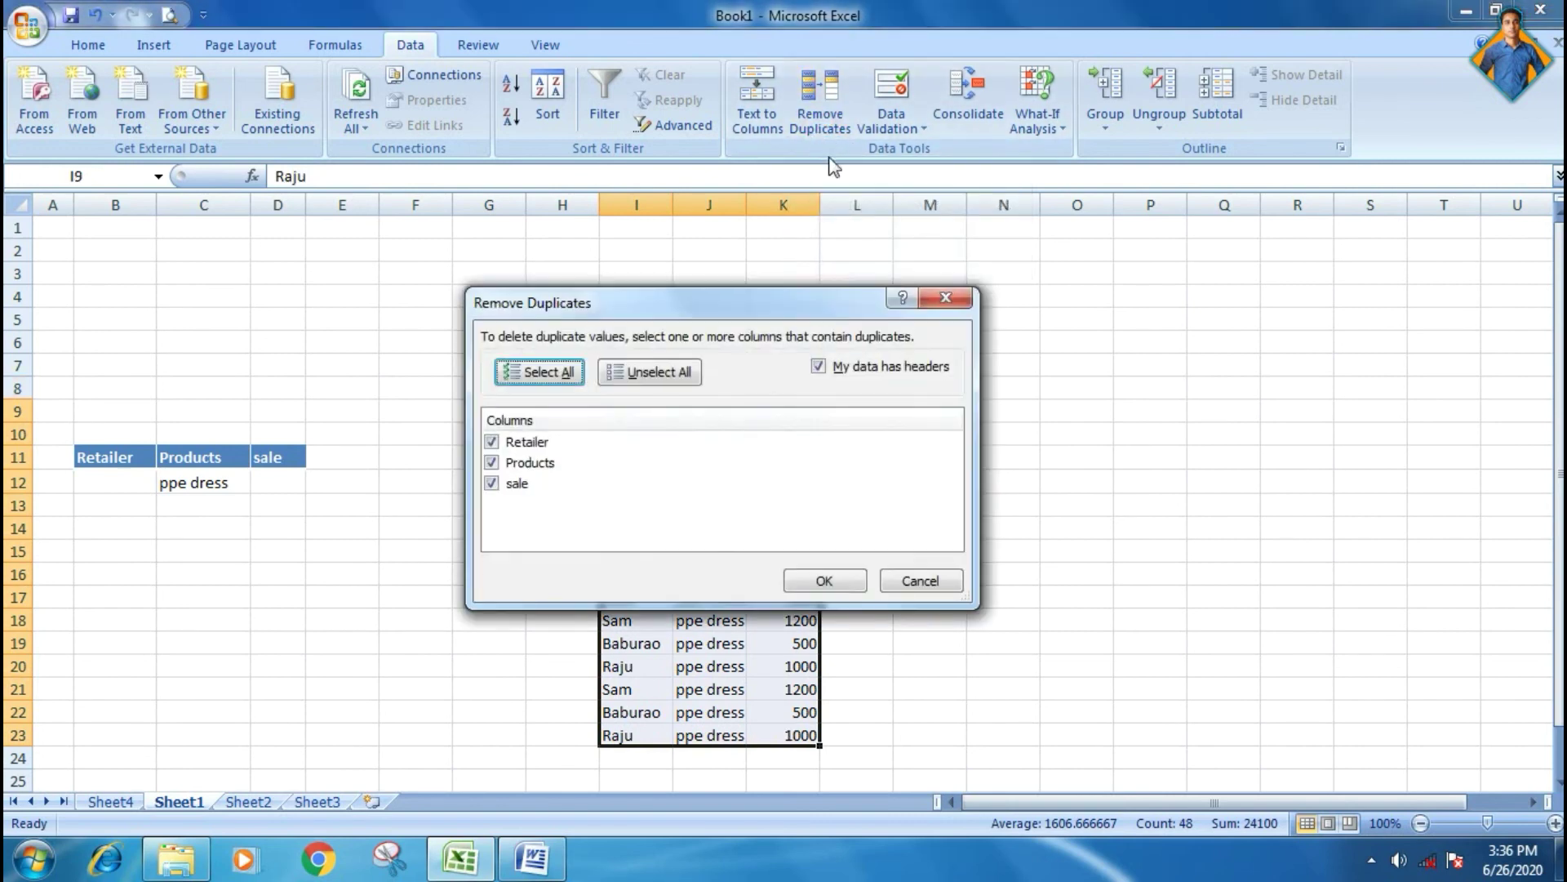
drag(790, 310, 1207, 289)
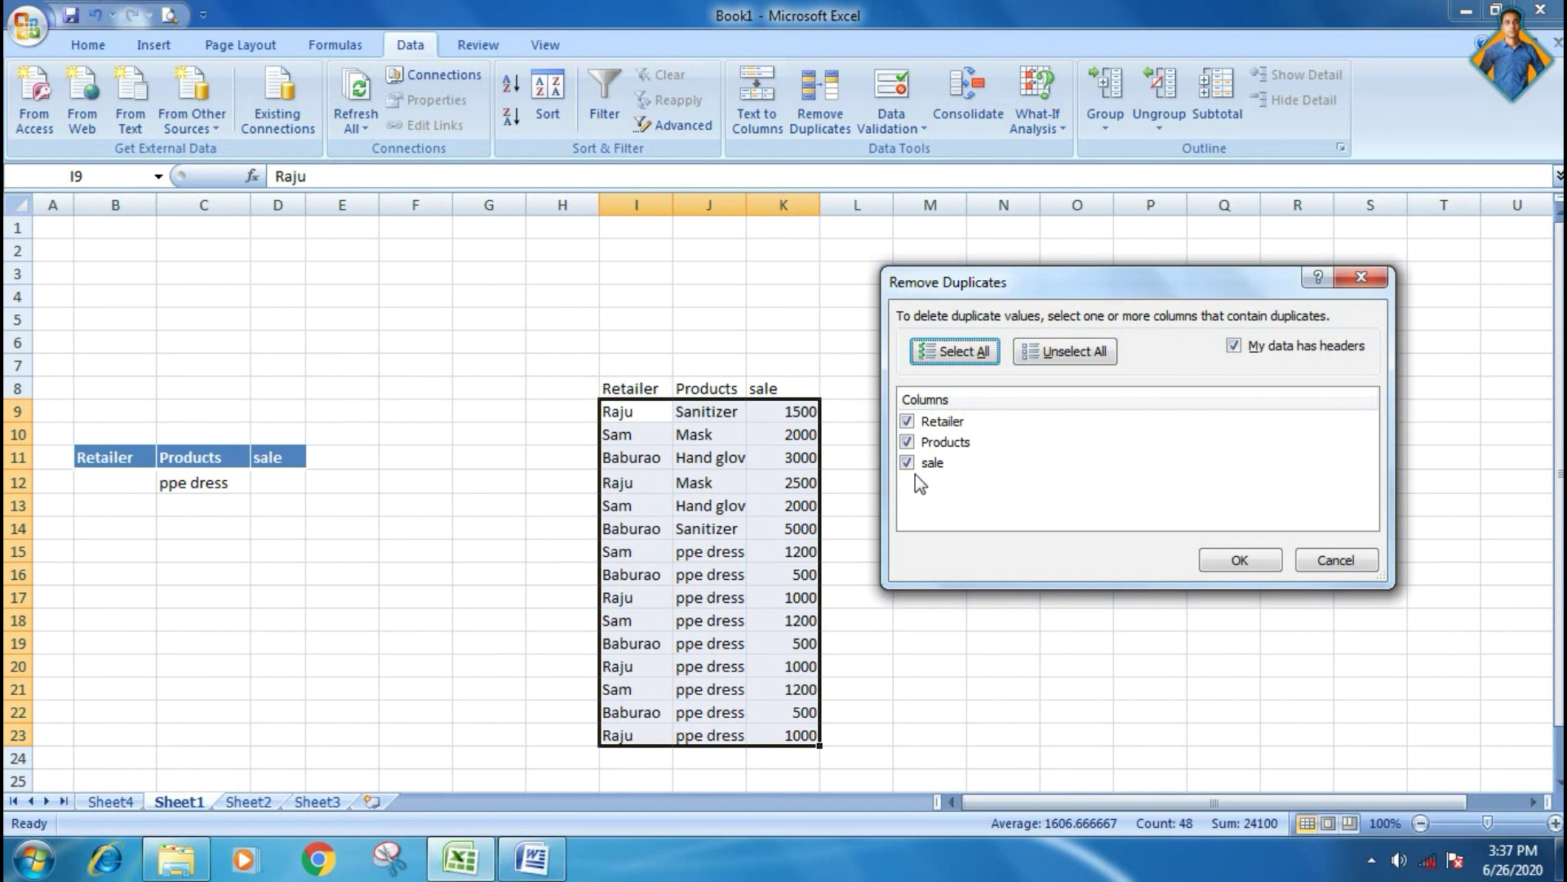
click(1240, 560)
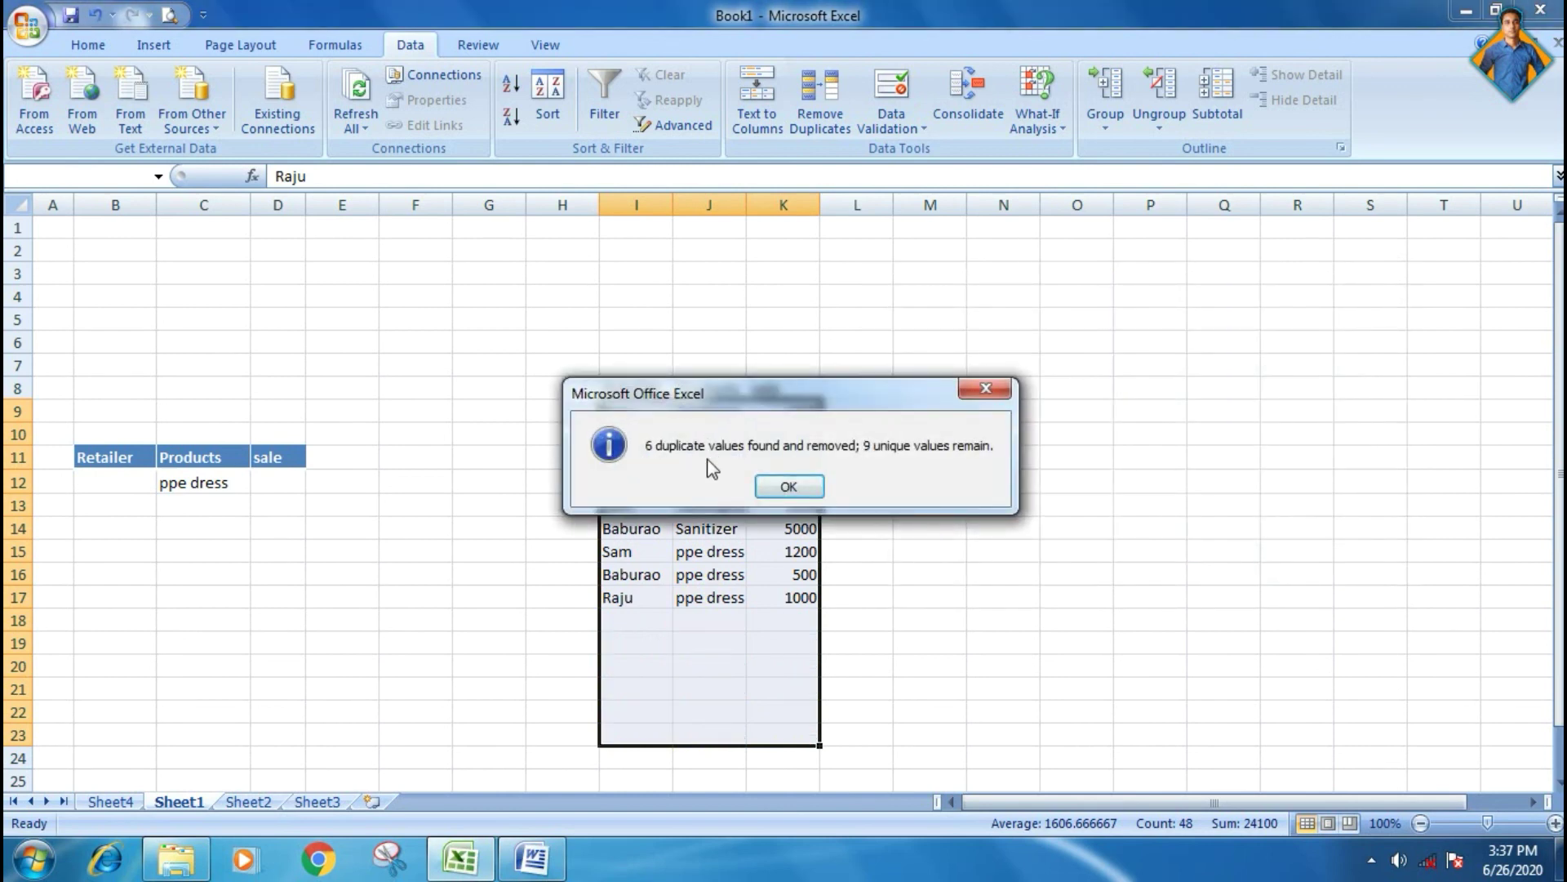
drag(803, 402, 1105, 327)
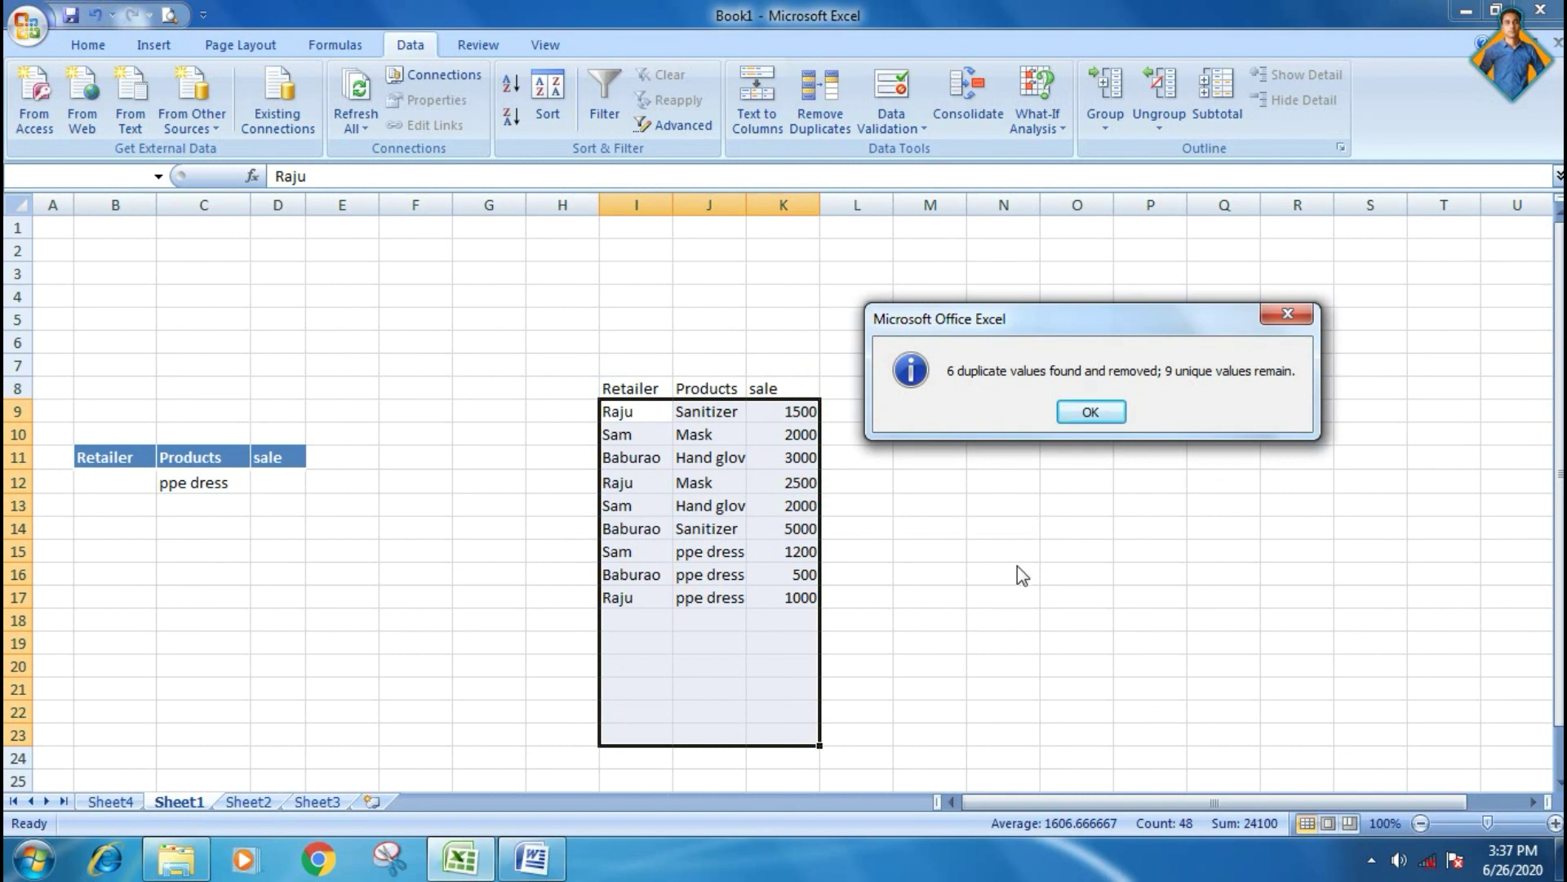
click(1091, 412)
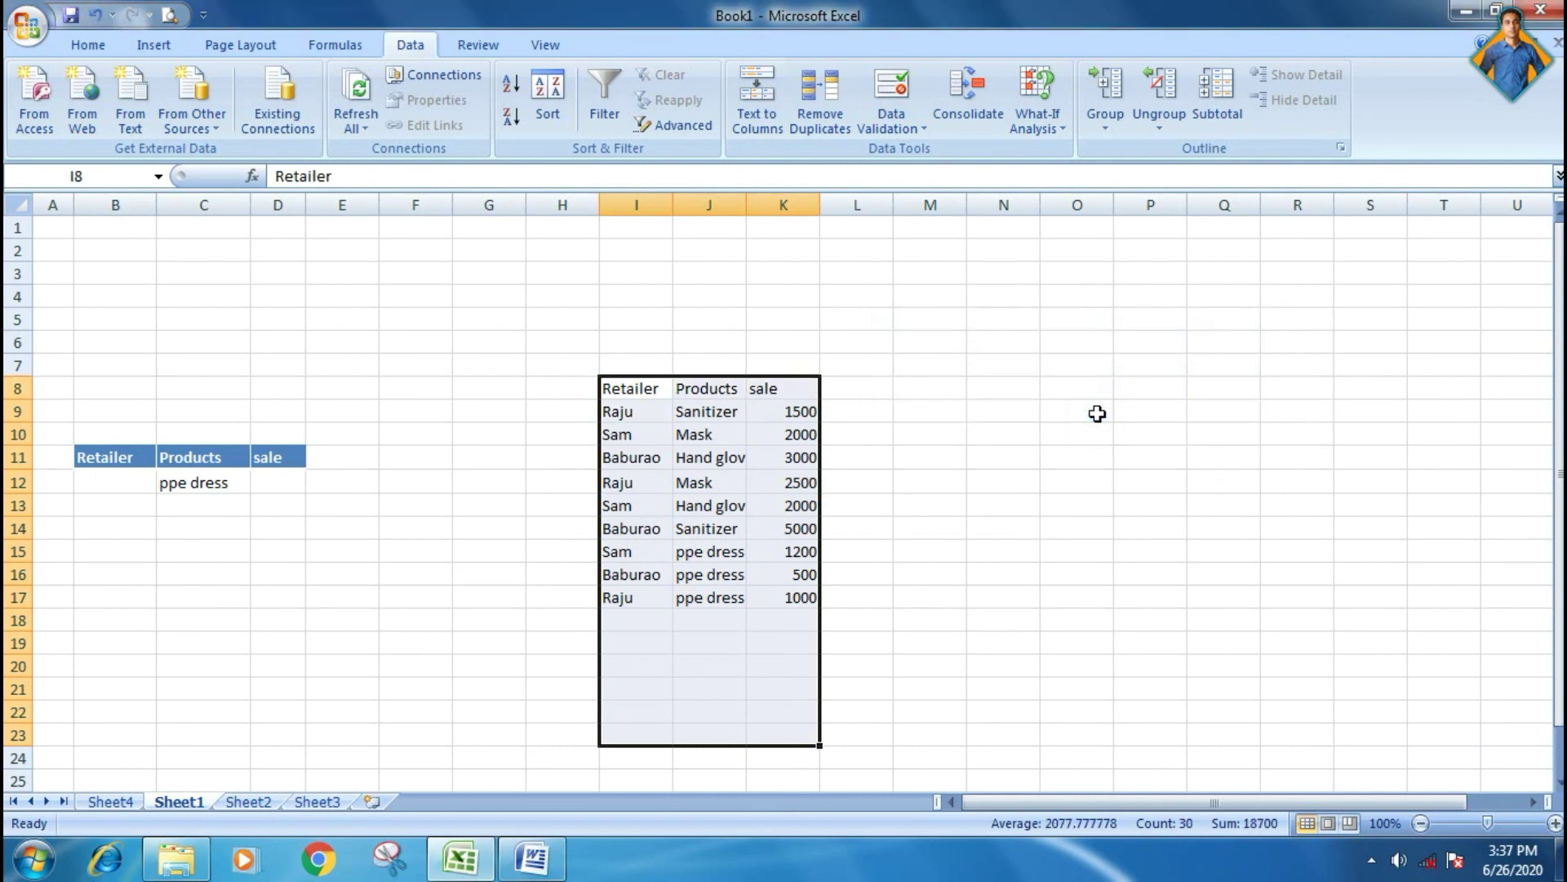
Deselect the cleaned table and minimize the Excel window to the desktop
click(1018, 549)
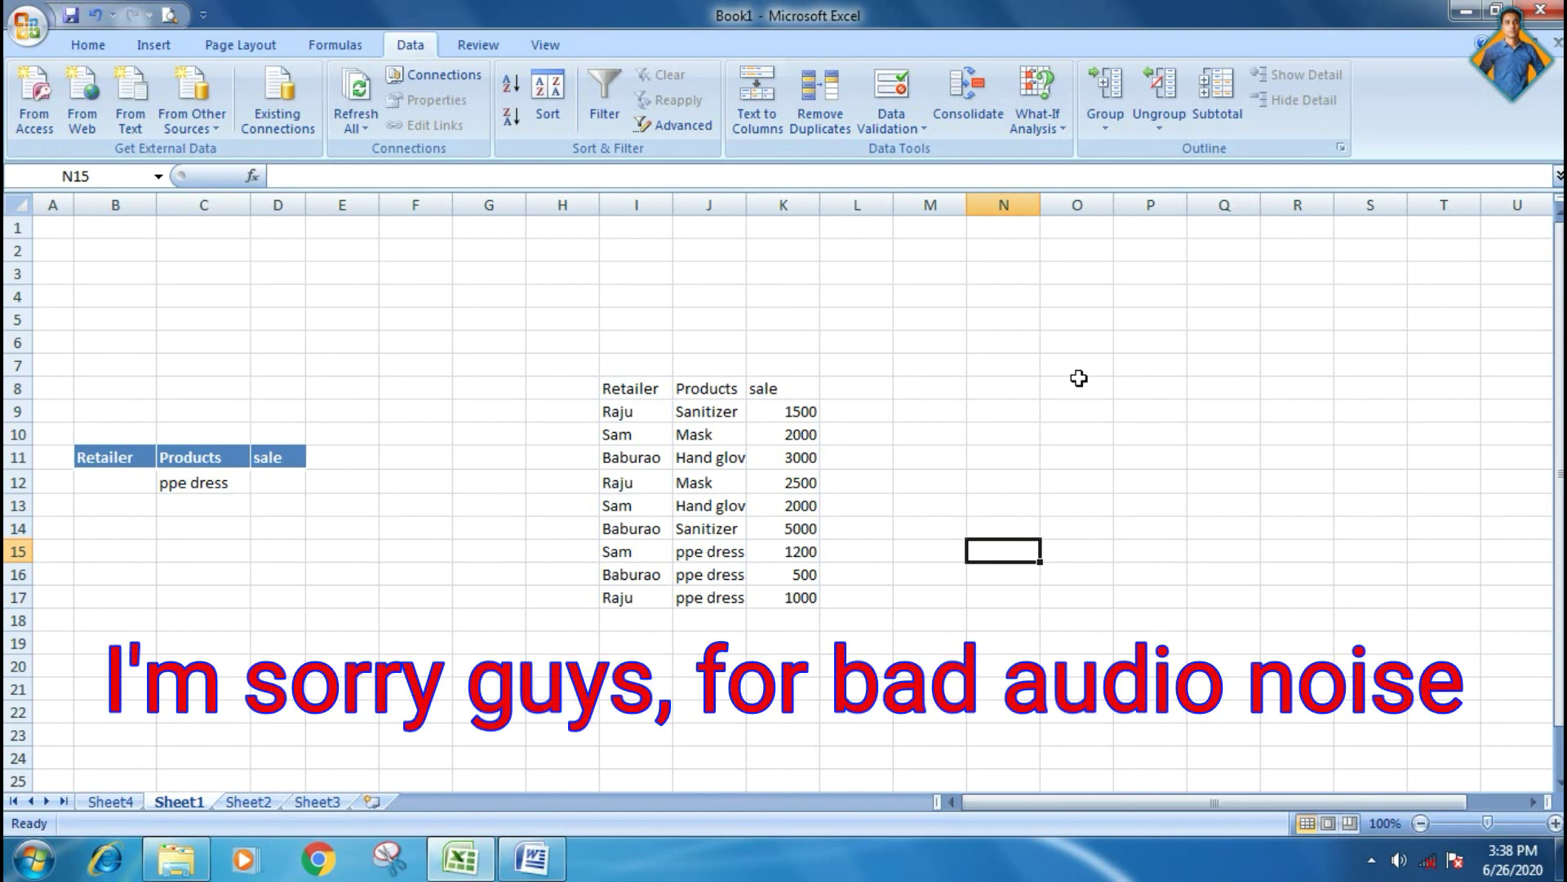
click(1467, 12)
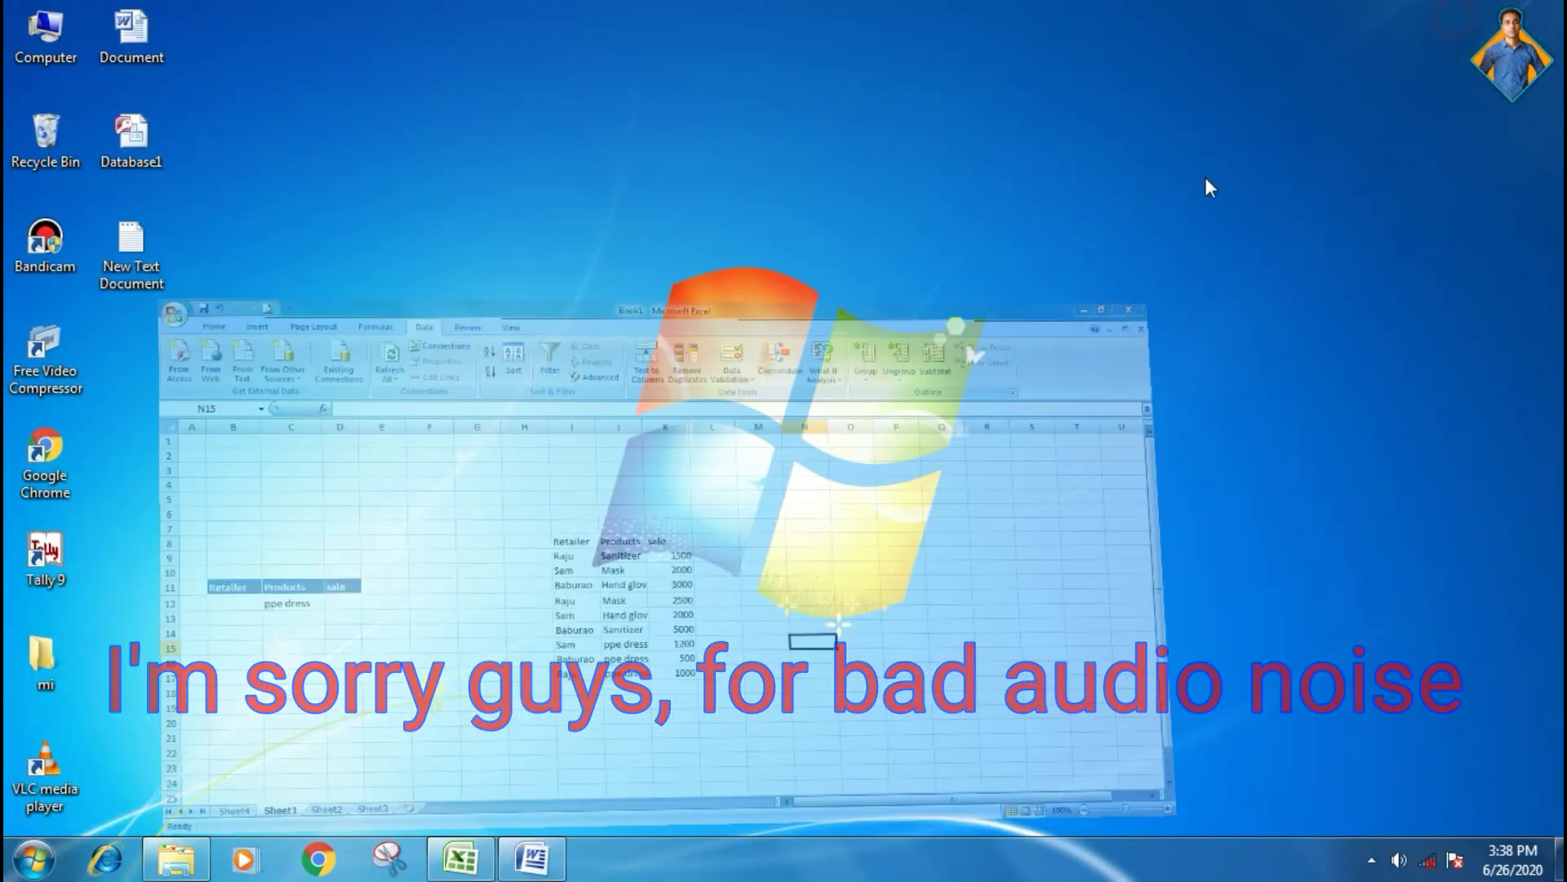